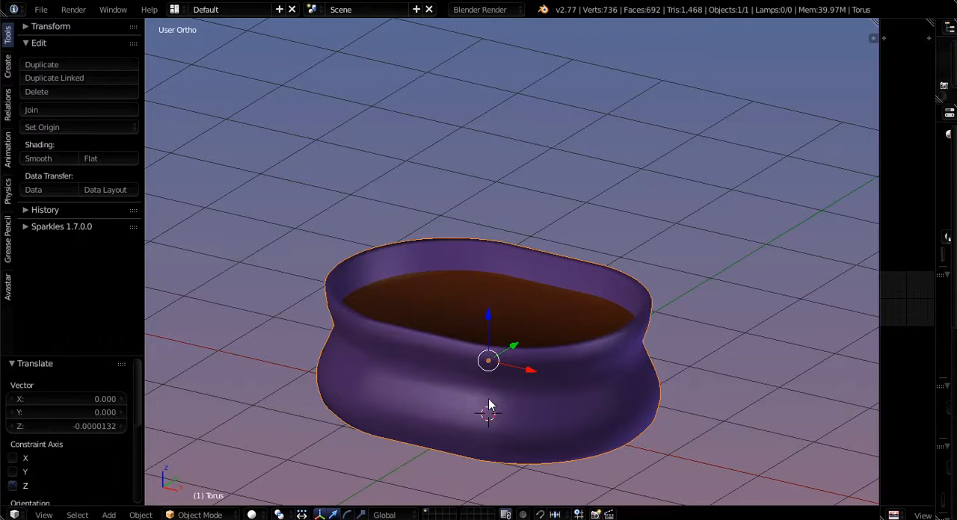
- Add a cylinder mesh at the 3D cursor, in the centre of the purple pot
key(shift+a)
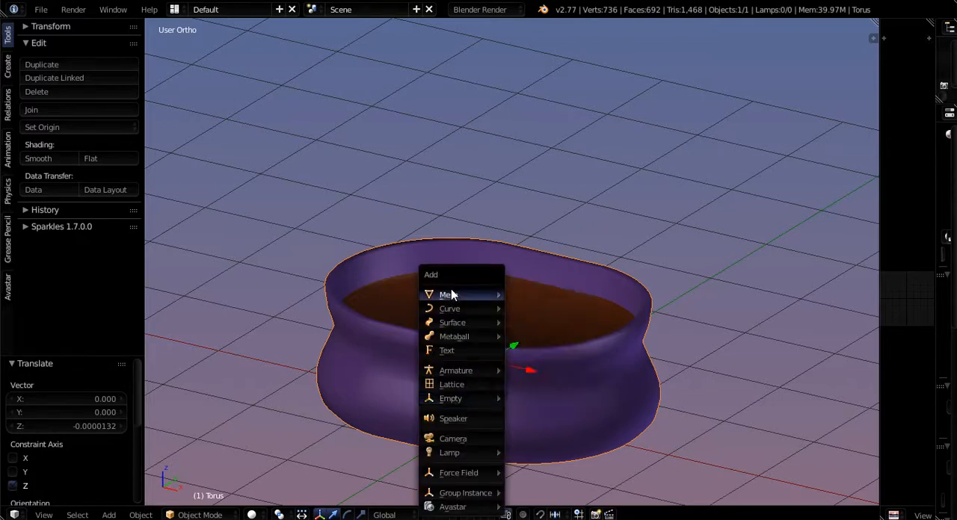
mouse_move(462, 295)
click(535, 369)
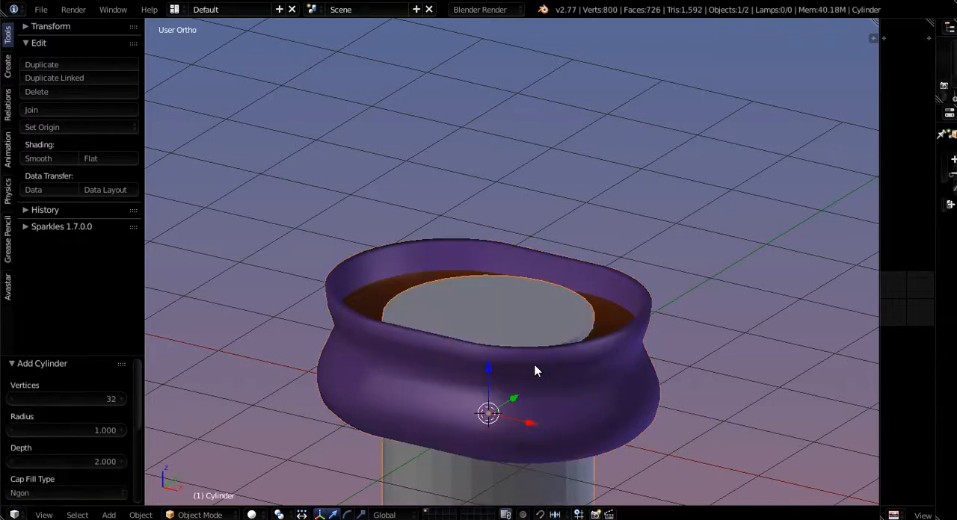
scroll(515, 348, down, 3)
scroll(508, 317, up, 3)
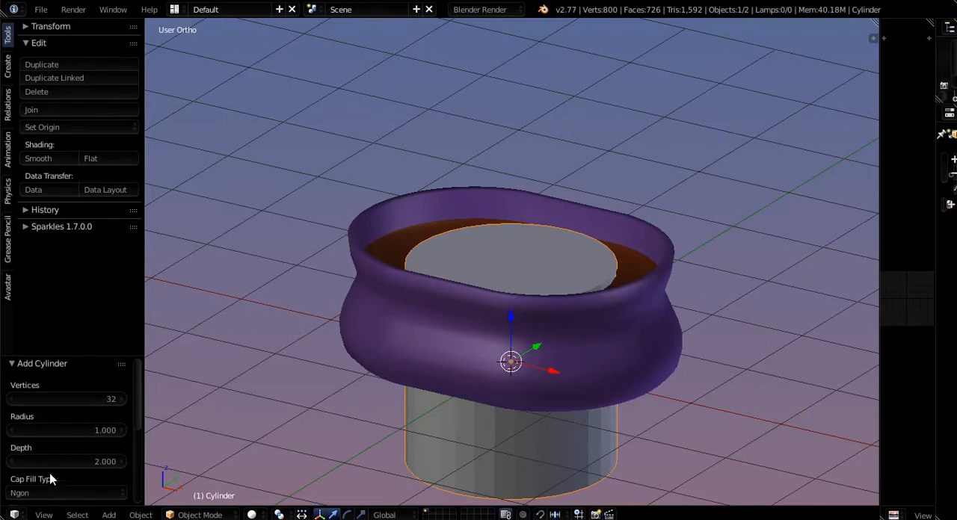
- Leave both ends of the new cylinder open by setting its cap fill type to Nothing
drag(63, 358, 61, 284)
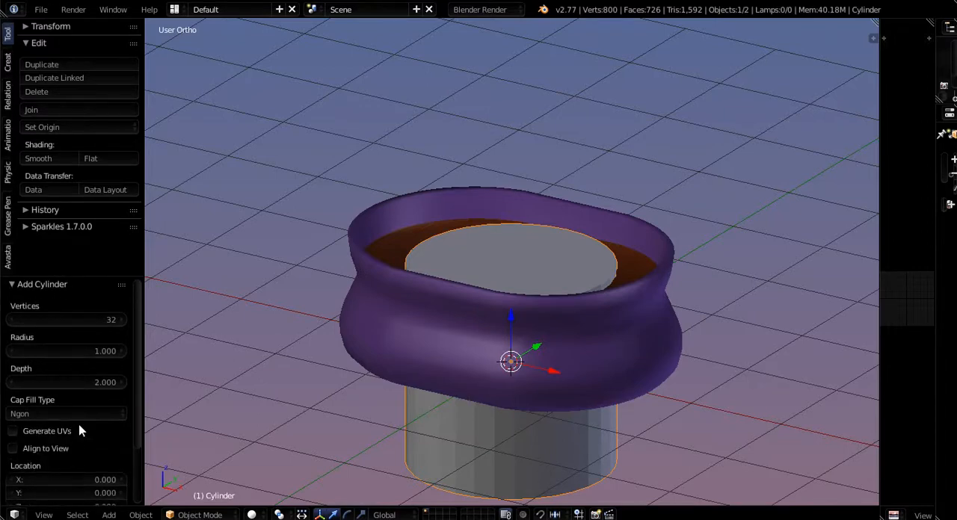
middle_drag(419, 436, 451, 457)
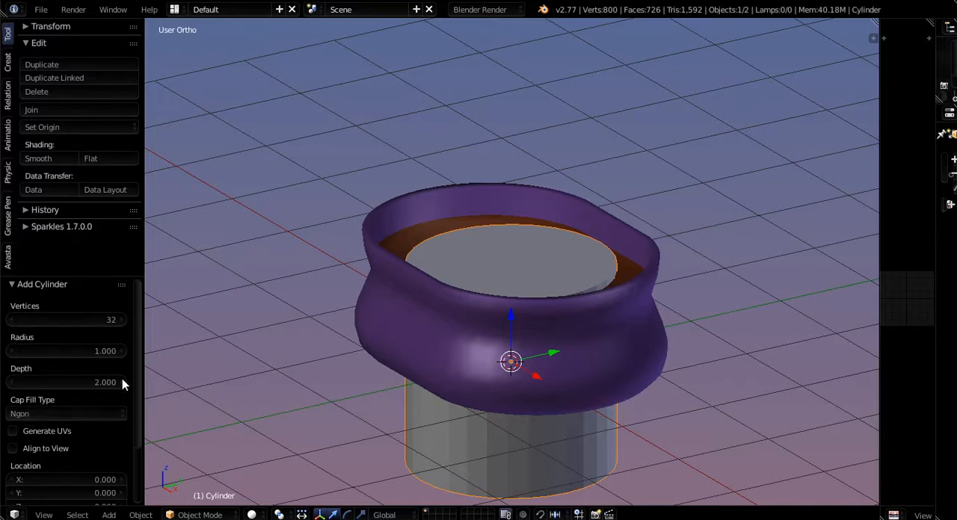
click(25, 413)
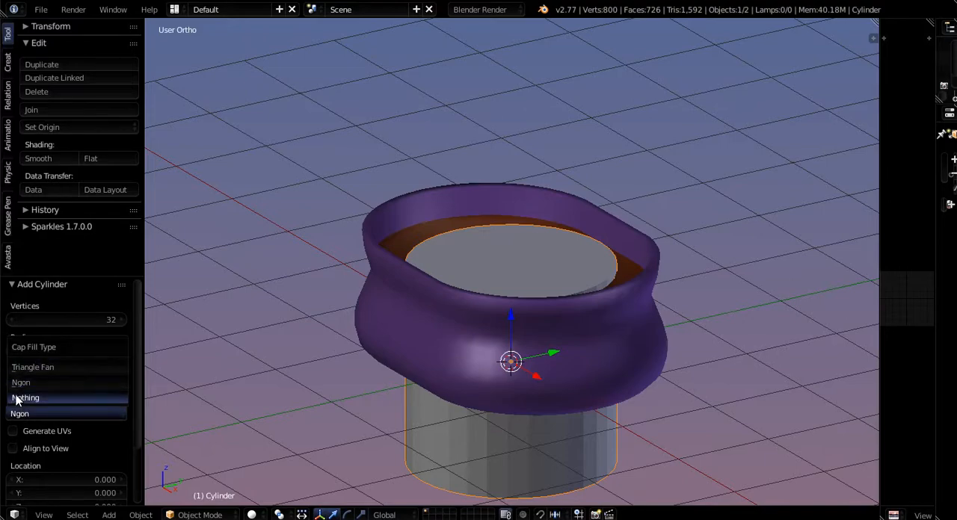
click(18, 399)
middle_drag(467, 333, 510, 368)
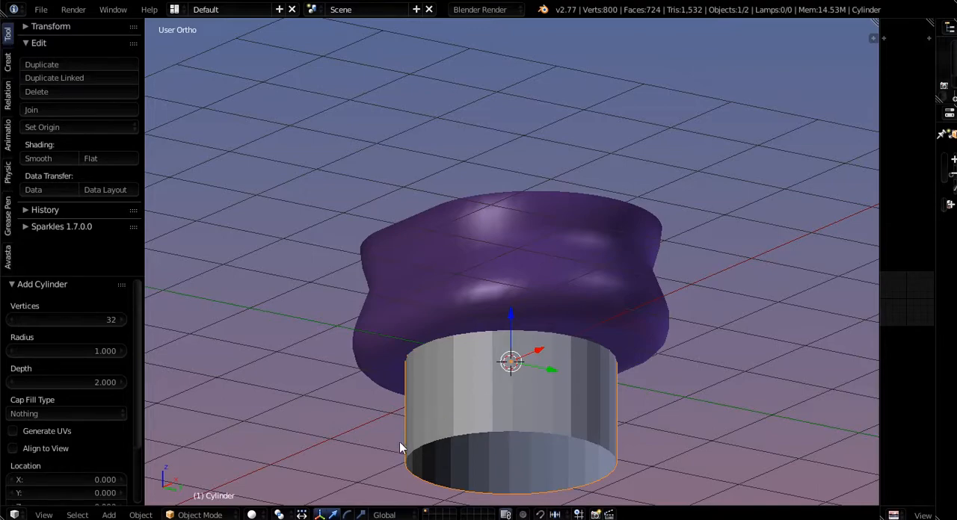
middle_drag(503, 382, 534, 438)
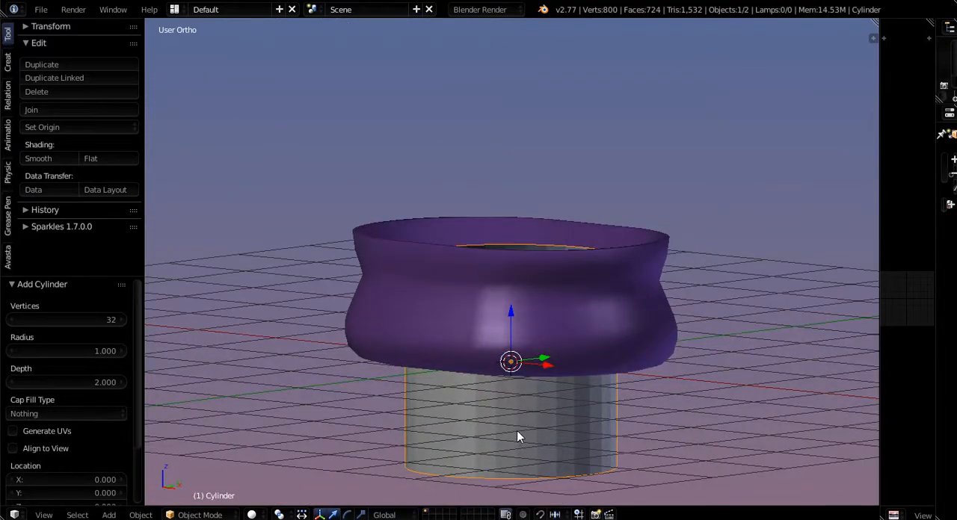
- Reduce the new cylinder's vertex count to 6 to make it hexagonal
scroll(533, 366, down, 1)
scroll(530, 460, up, 4)
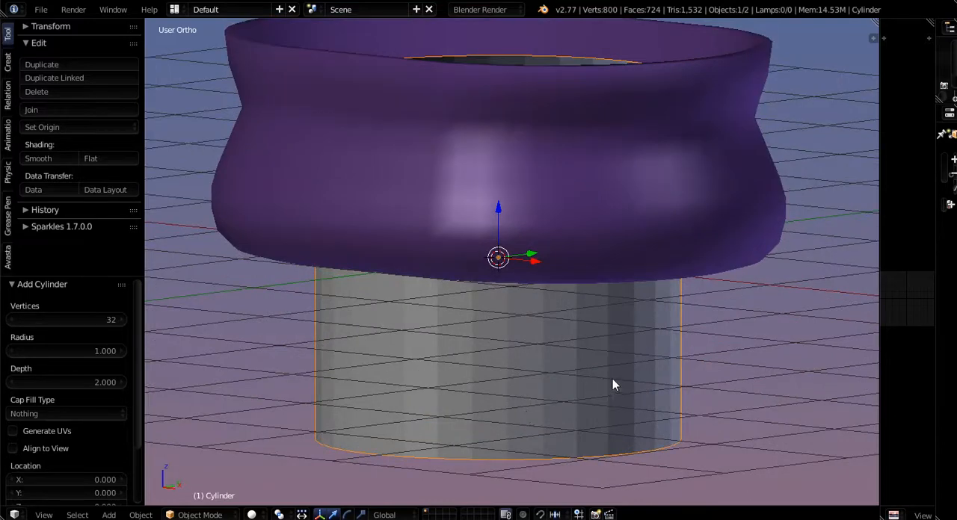
scroll(391, 358, down, 2)
middle_drag(406, 372, 481, 388)
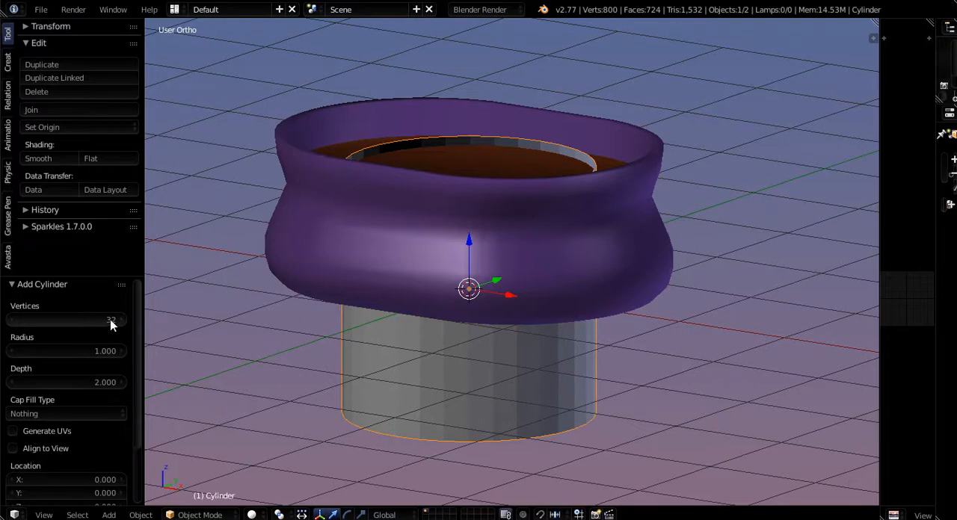
drag(111, 320, 68, 323)
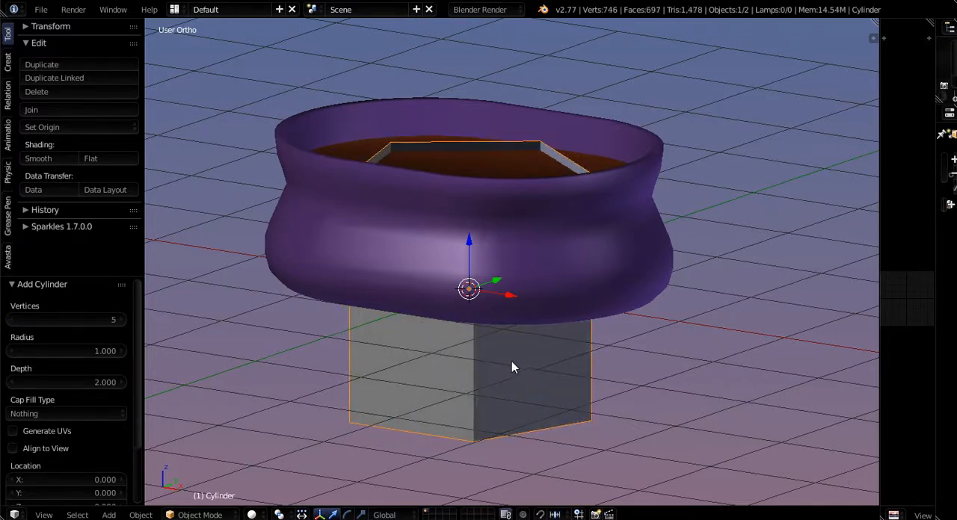
middle_drag(511, 361, 238, 380)
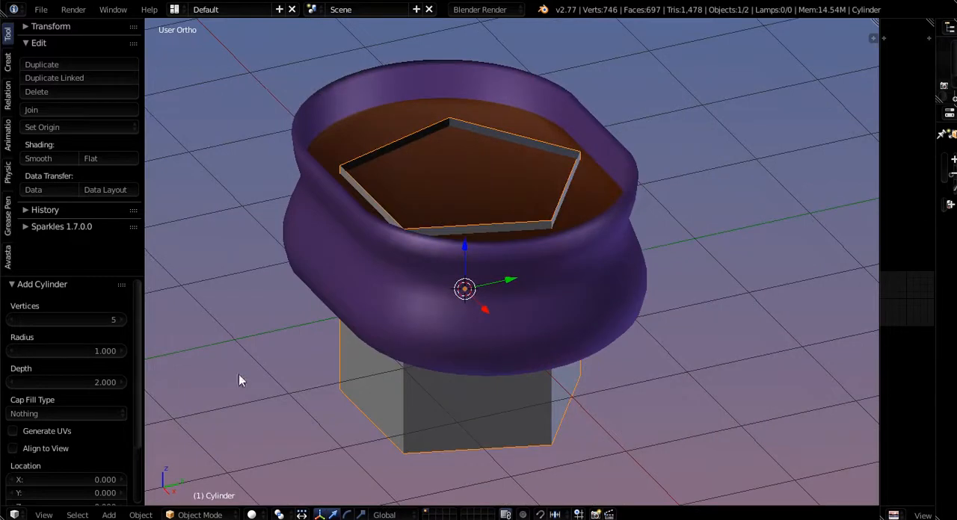
click(13, 320)
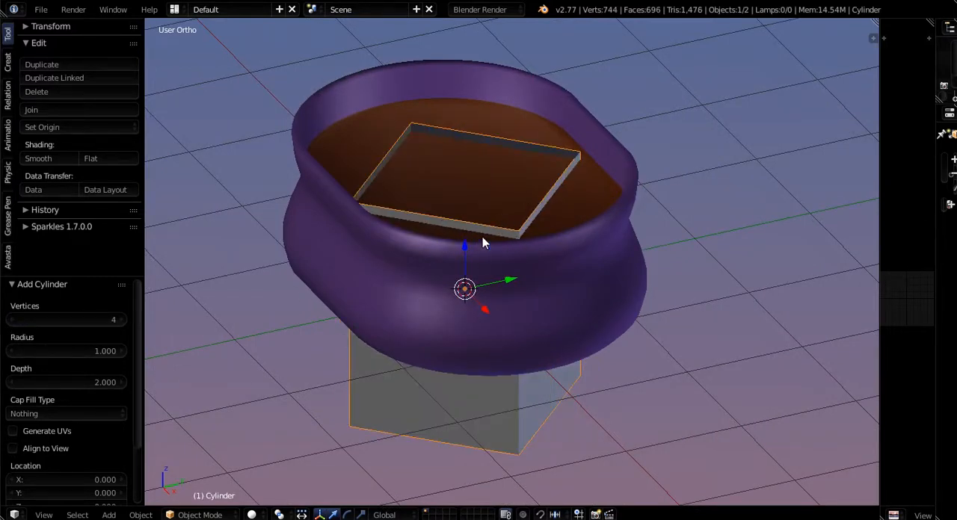
click(120, 319)
click(119, 320)
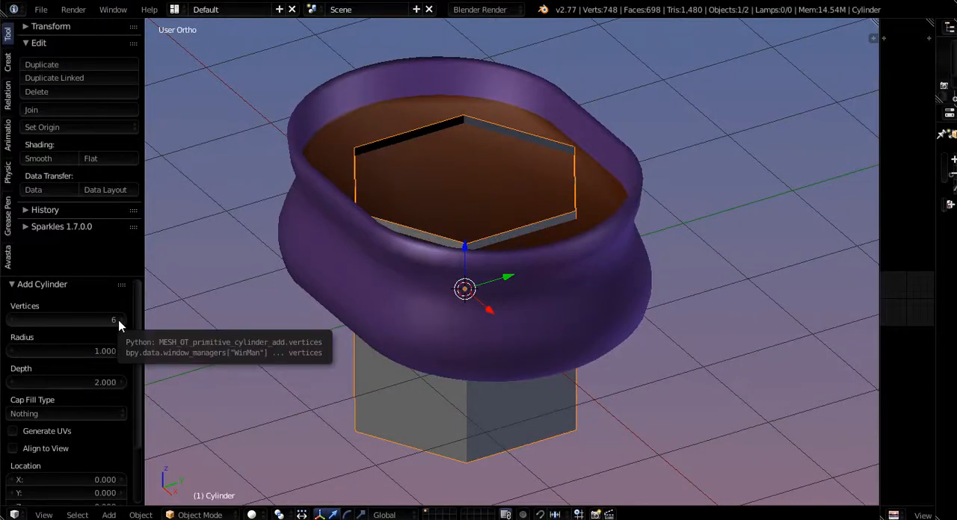
- Raise the hexagonal cylinder about 2.22 units along Z, above the pot's brown filling
middle_drag(266, 348, 428, 382)
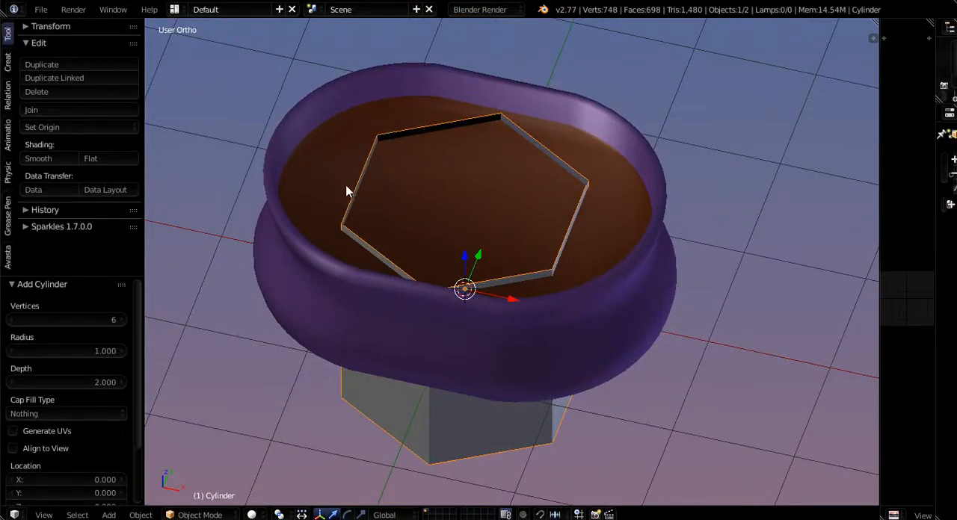
middle_drag(355, 195, 397, 314)
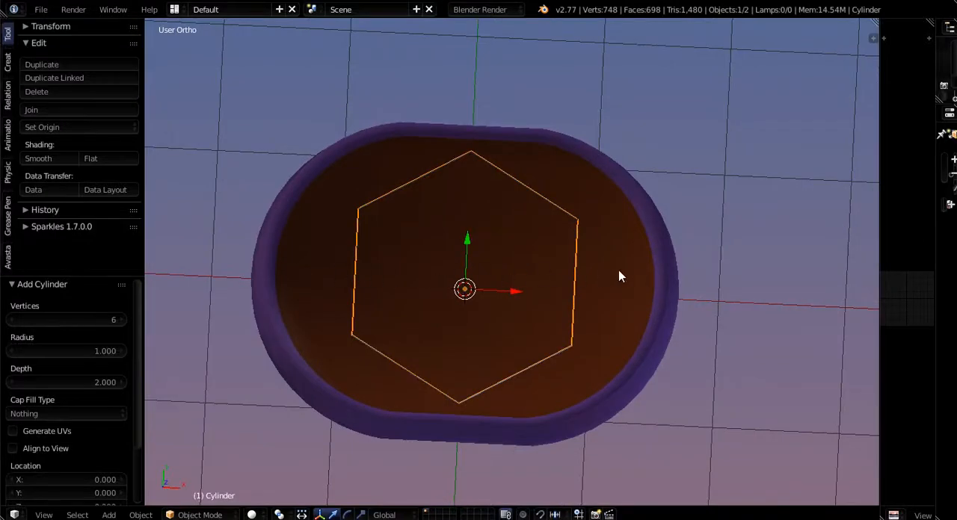
middle_drag(553, 307, 483, 226)
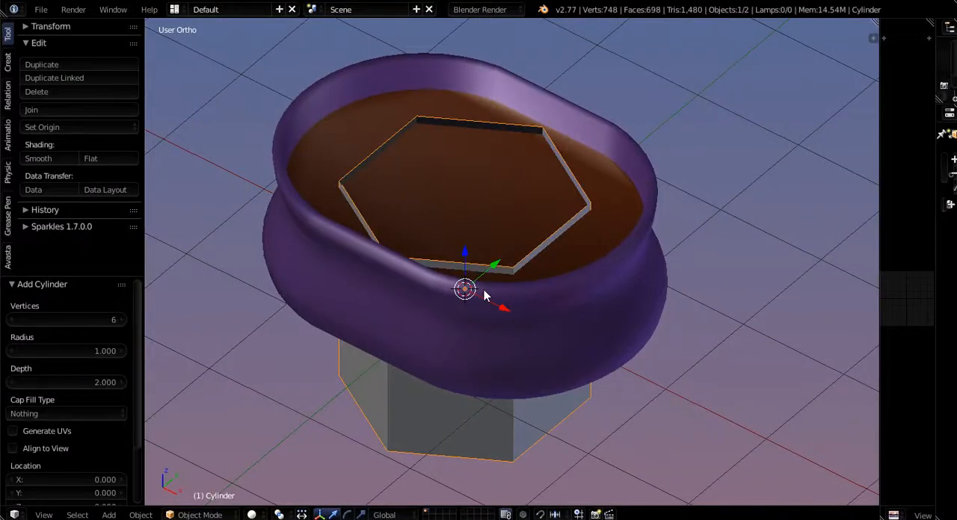
shift+middle_drag(482, 288, 469, 352)
scroll(454, 320, down, 3)
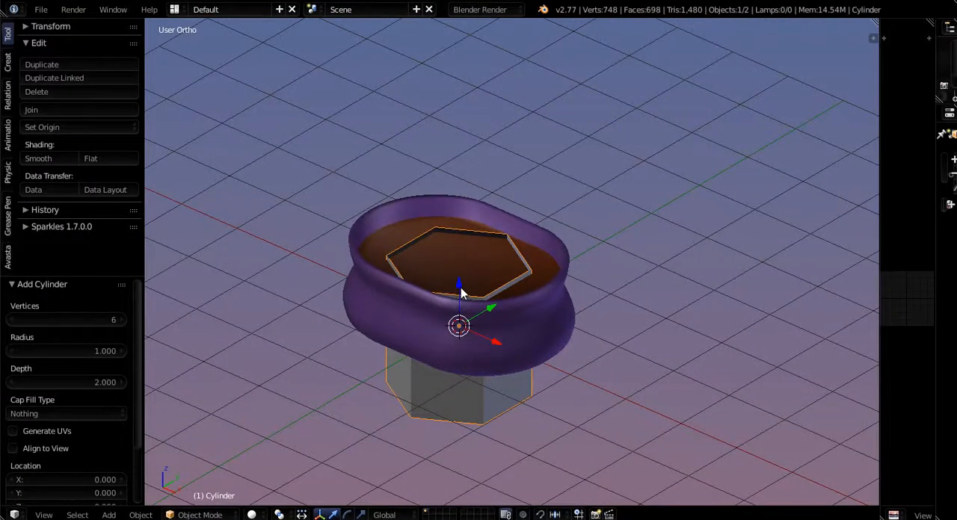
drag(461, 292, 459, 146)
middle_drag(474, 208, 485, 299)
scroll(438, 259, up, 2)
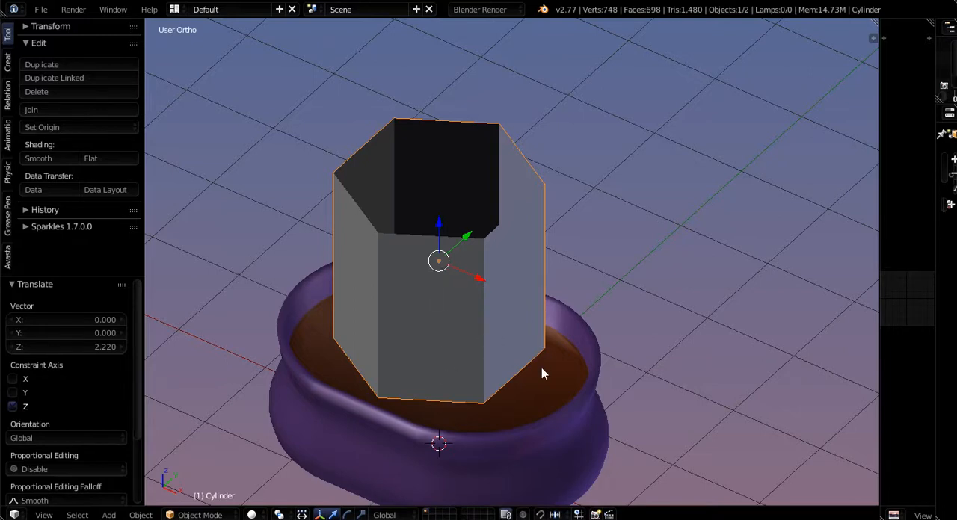
- Scale the hexagonal cylinder to about 0.03 in X and Y only, keeping its height, to form a thin rod
key(s)
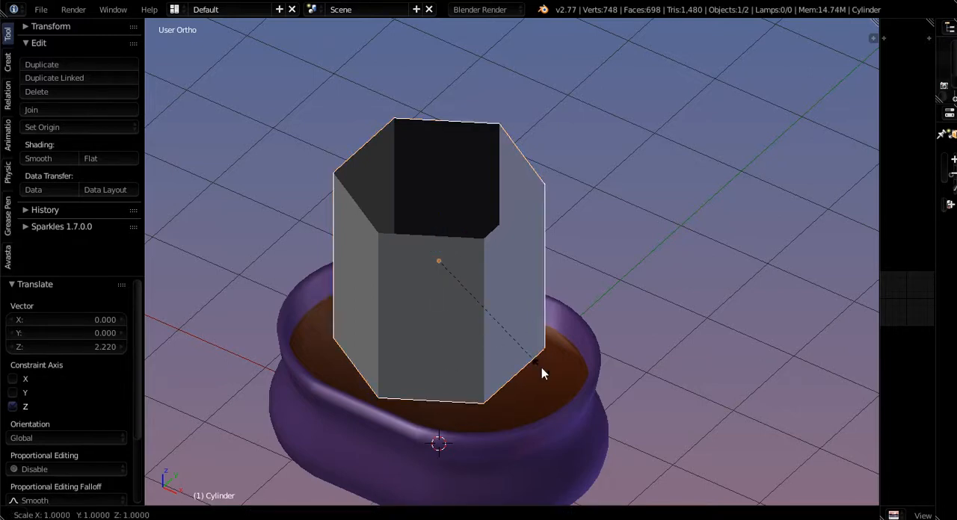
key(shift+z)
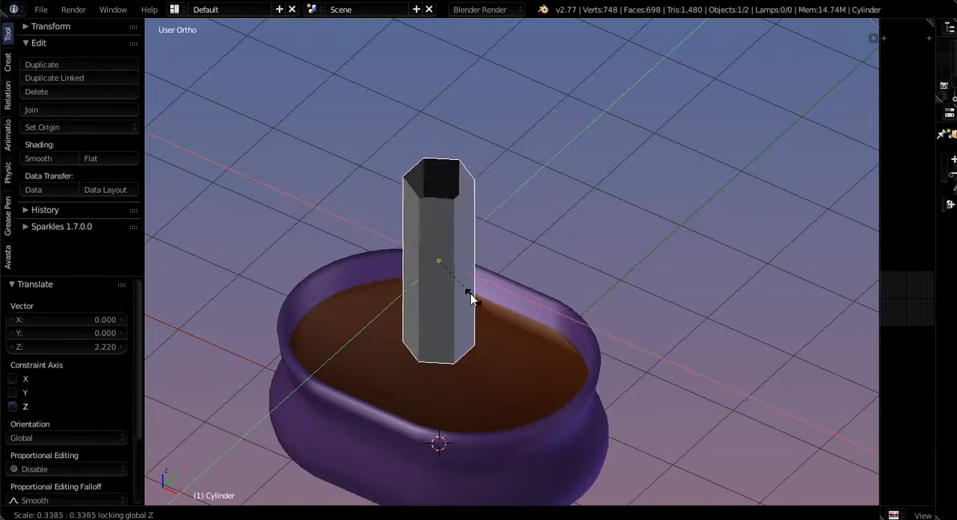
click(442, 264)
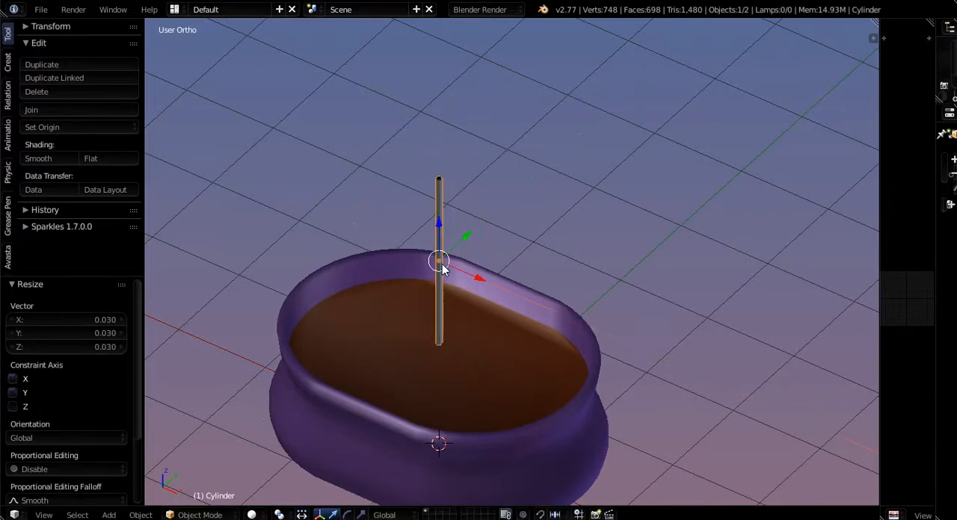
scroll(437, 206, up, 5)
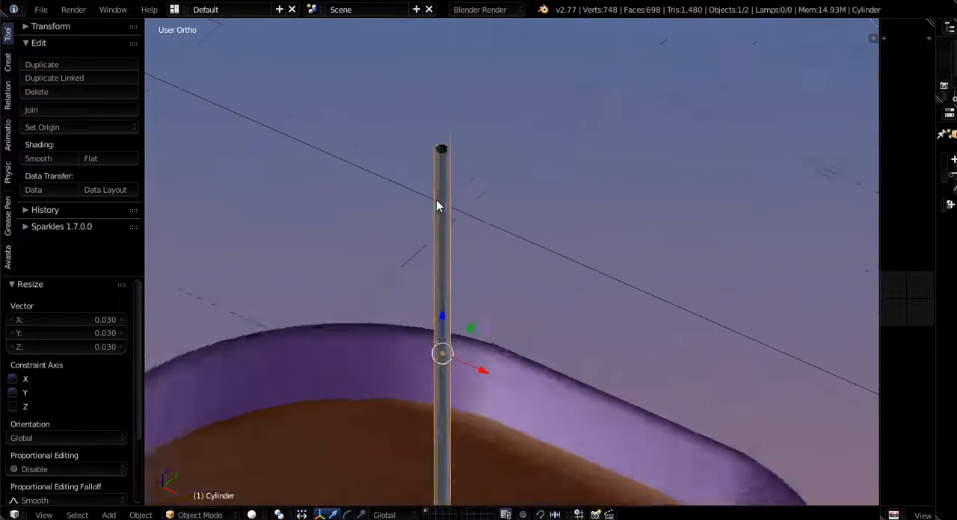
scroll(437, 202, up, 4)
mouse_move(440, 185)
middle_down()
mouse_move(464, 229)
mouse_move(454, 177)
middle_up()
scroll(455, 177, down, 5)
scroll(484, 351, up, 2)
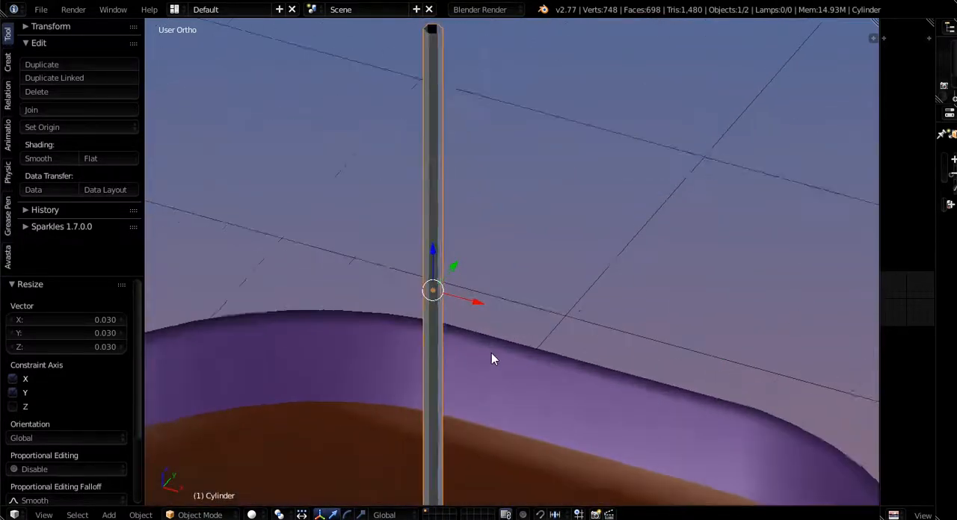
scroll(491, 353, up, 1)
scroll(484, 347, down, 3)
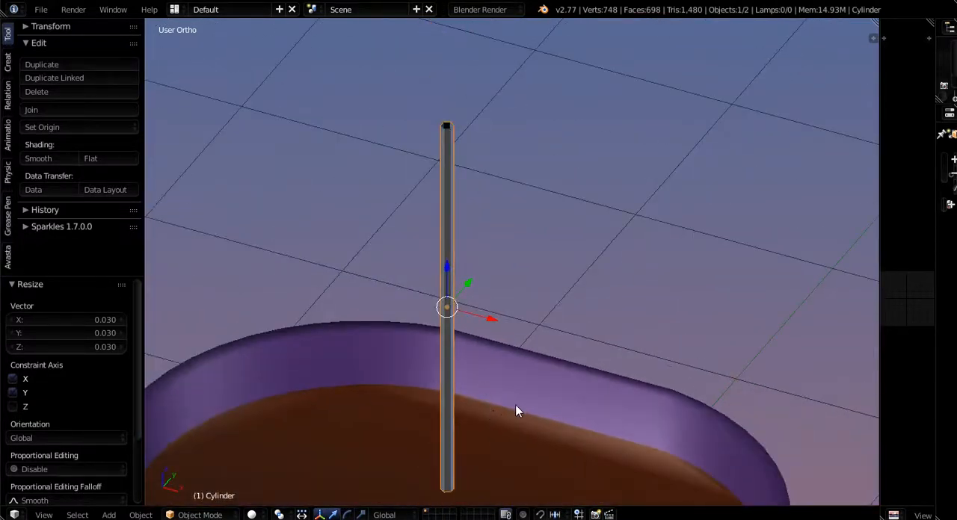
- Lower the thin rod about 0.343 units along Z toward the pot's filling, and nudge it back up 0.066 units
scroll(516, 405, down, 3)
middle_drag(517, 464, 527, 439)
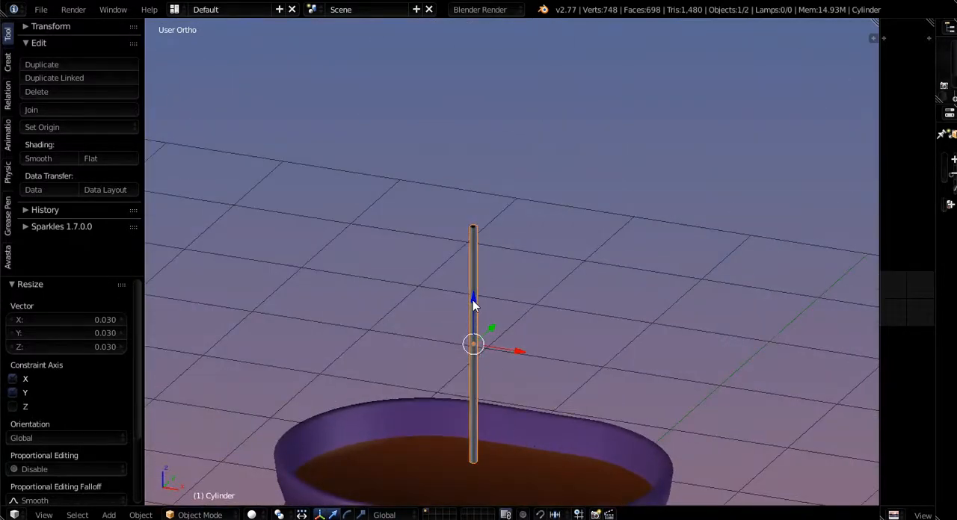
drag(472, 300, 473, 347)
middle_drag(508, 387, 484, 385)
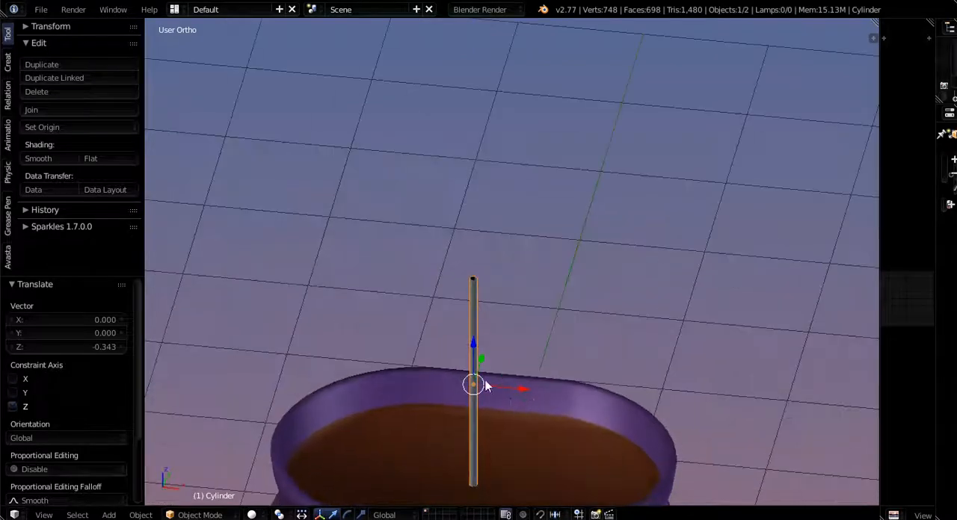
drag(473, 344, 474, 341)
middle_drag(498, 438, 503, 404)
scroll(493, 378, up, 2)
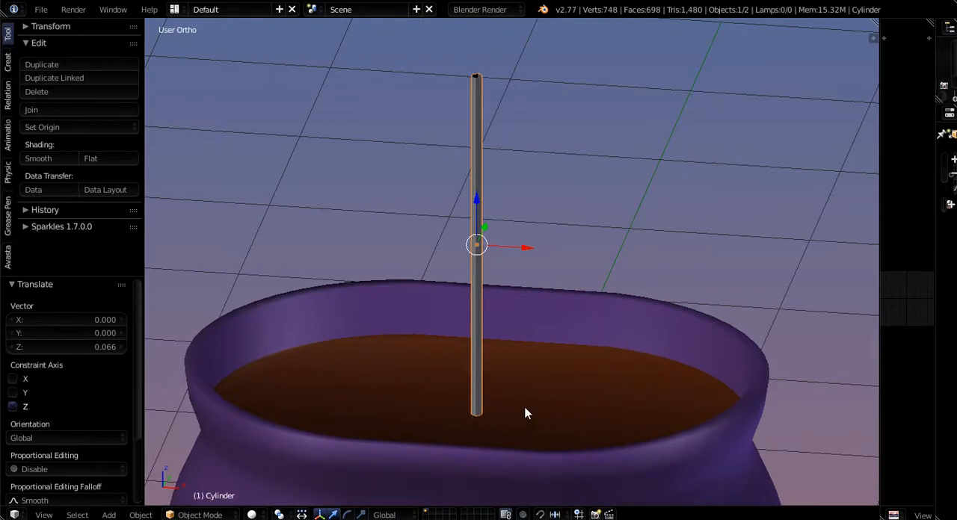
- In Edit Mode, deselect the rod's whole mesh and add one centred loop cut halfway up the rod
key(Tab)
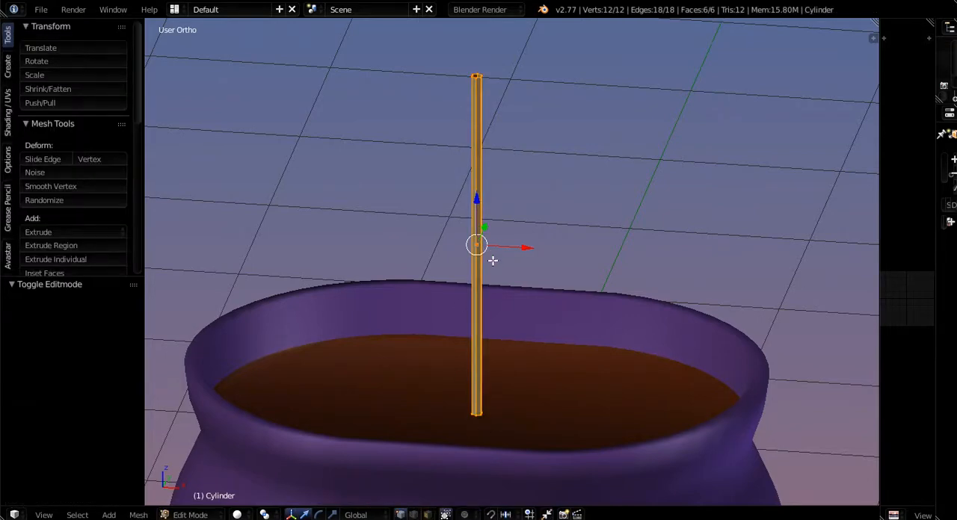
key(a)
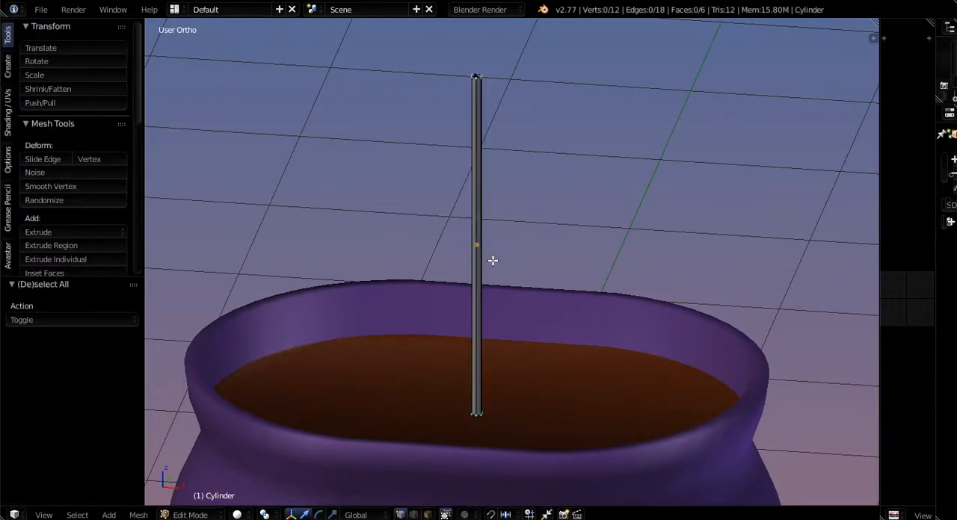
middle_drag(496, 330, 483, 353)
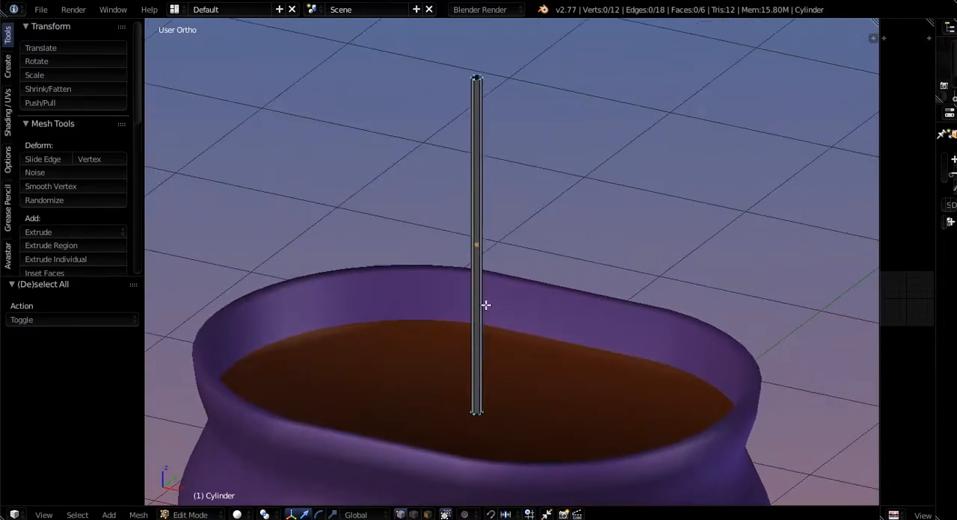
key(ctrl+r)
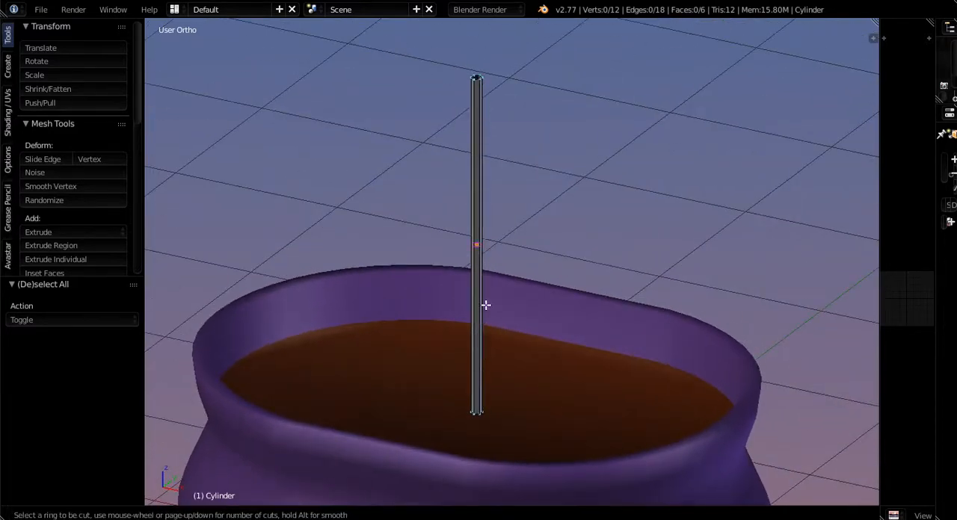
click(478, 246)
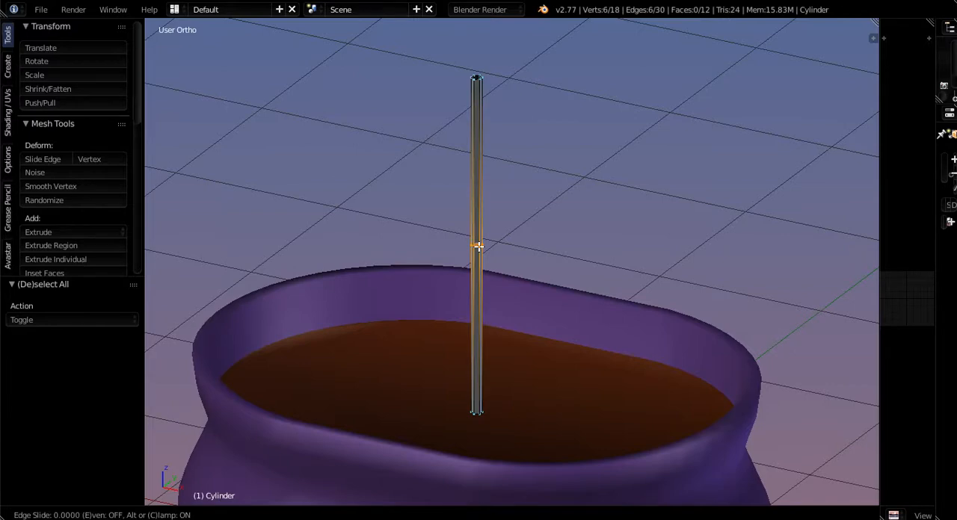
right_click(478, 246)
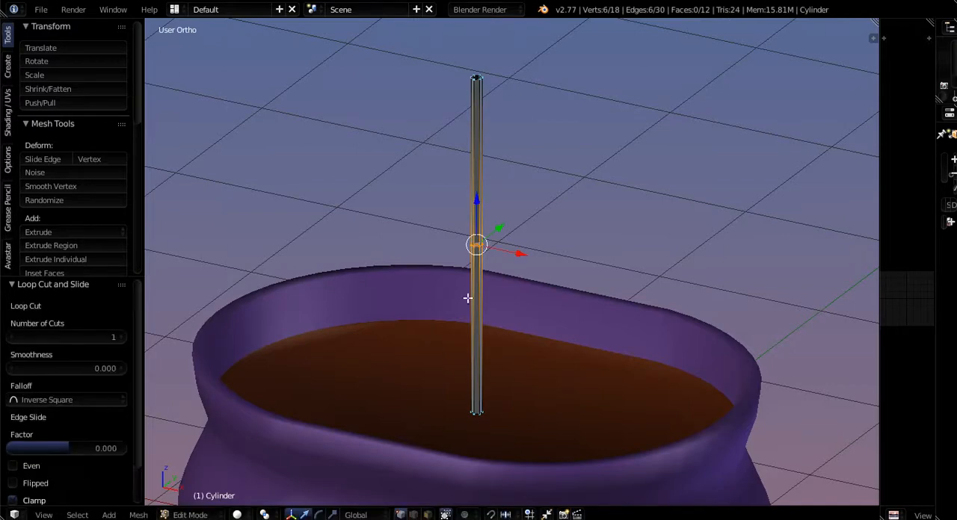
middle_drag(468, 297, 513, 284)
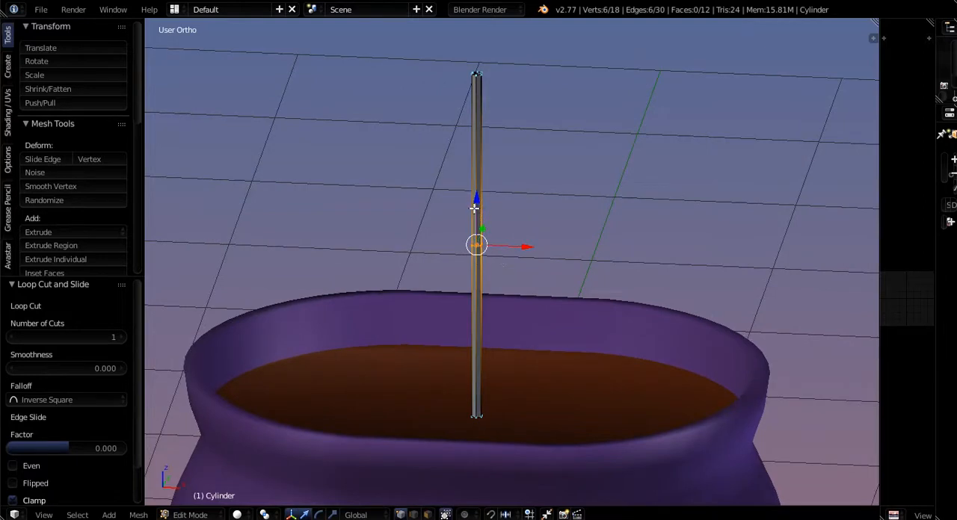
- Shift the rod's middle edge loop about 0.065 units along X to bend the stalk
mouse_move(474, 206)
mouse_down()
mouse_move(477, 86)
mouse_move(472, 339)
mouse_move(471, 123)
mouse_move(471, 306)
mouse_move(477, 205)
mouse_up()
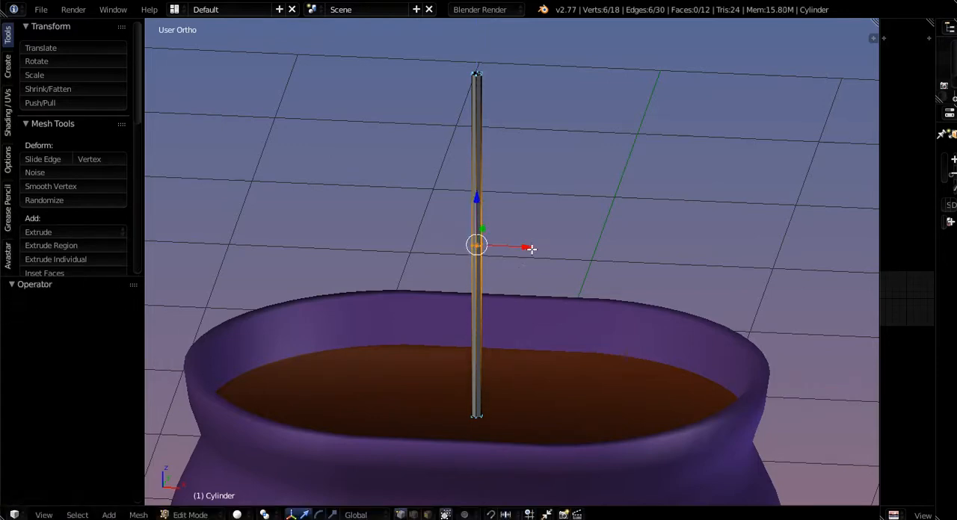
key(g)
key(x)
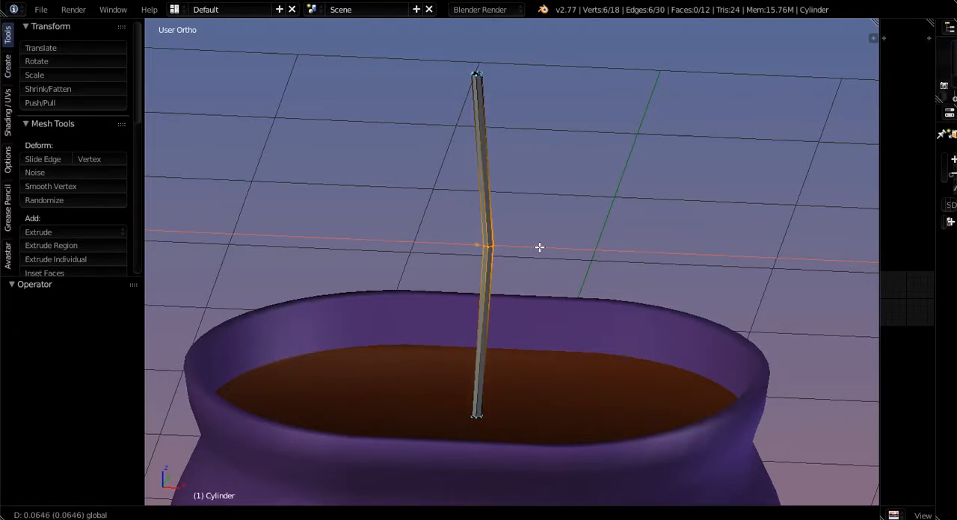
click(539, 248)
- Add a centred loop cut in the rod's lower half and shift it 0.038 units along X
key(ctrl+r)
click(500, 342)
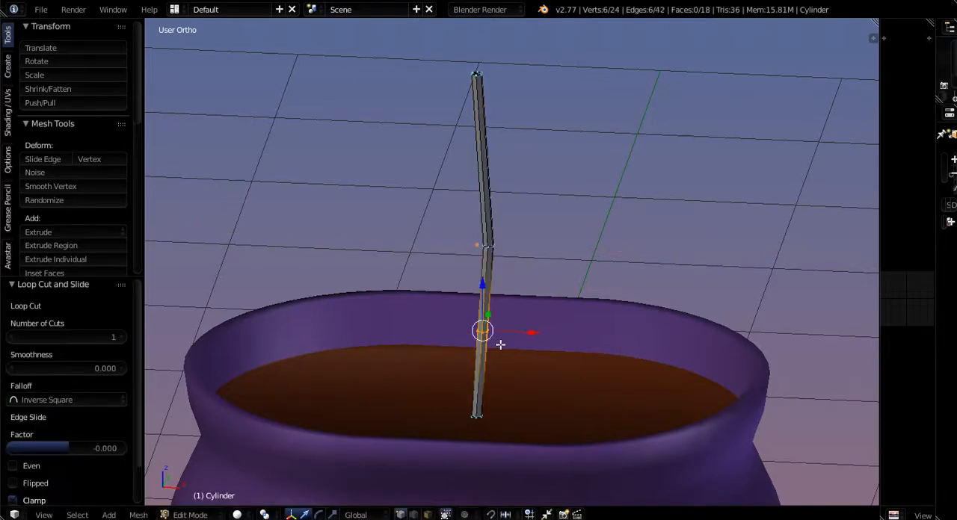
key(g)
key(x)
click(531, 332)
- Add a loop cut about halfway up the rod's upper half and shift it -0.038 units along X
key(ctrl+r)
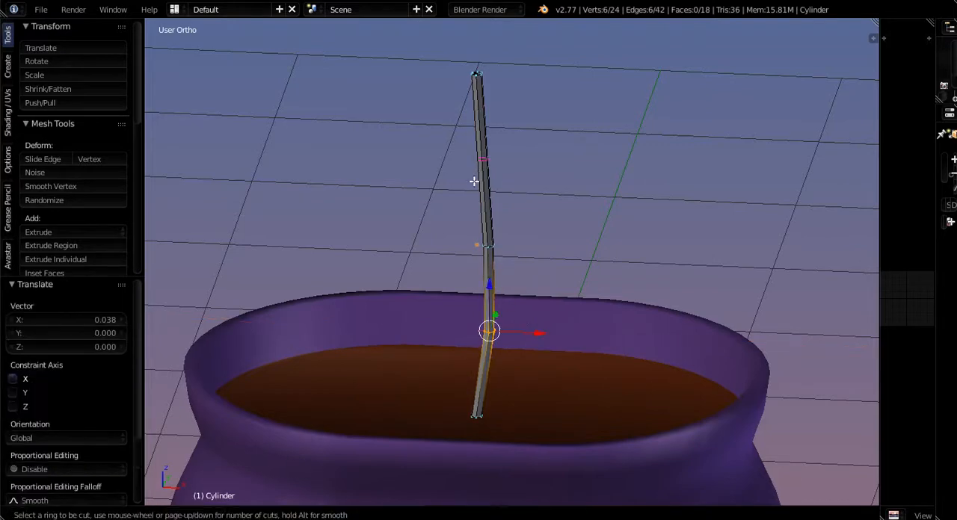
click(484, 164)
key(g)
key(x)
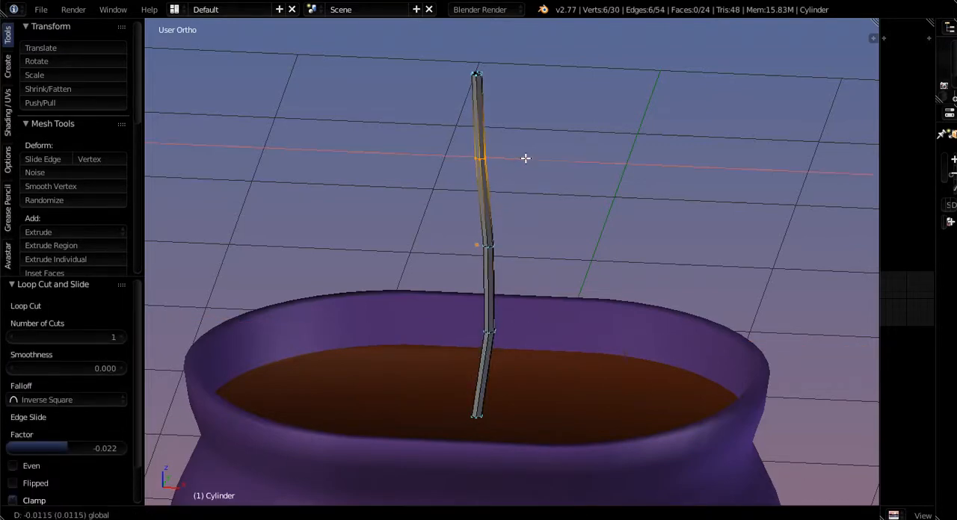
click(521, 160)
- Move the upper edge loop 0.020 units along Y and the lower edge loop -0.012 units along Y
middle_drag(489, 241, 372, 321)
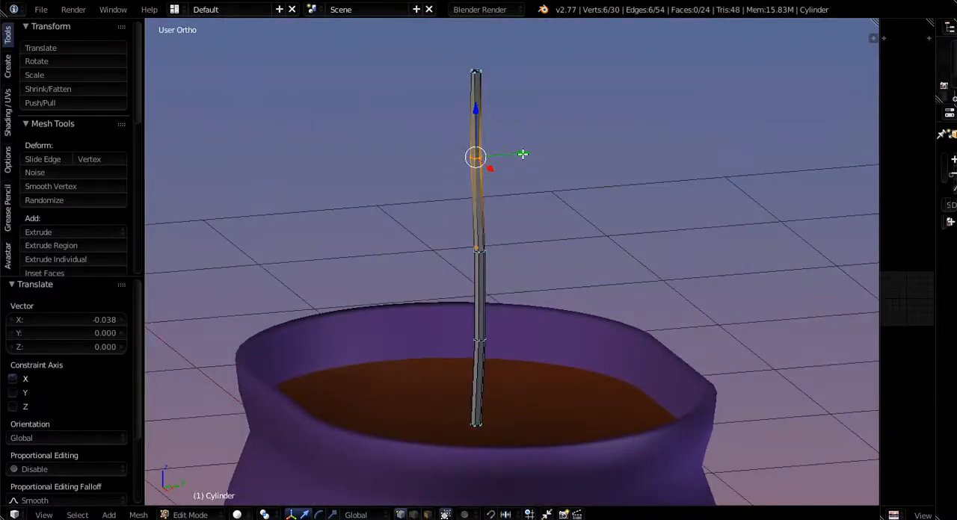
drag(522, 154, 526, 154)
alt+right_click(480, 340)
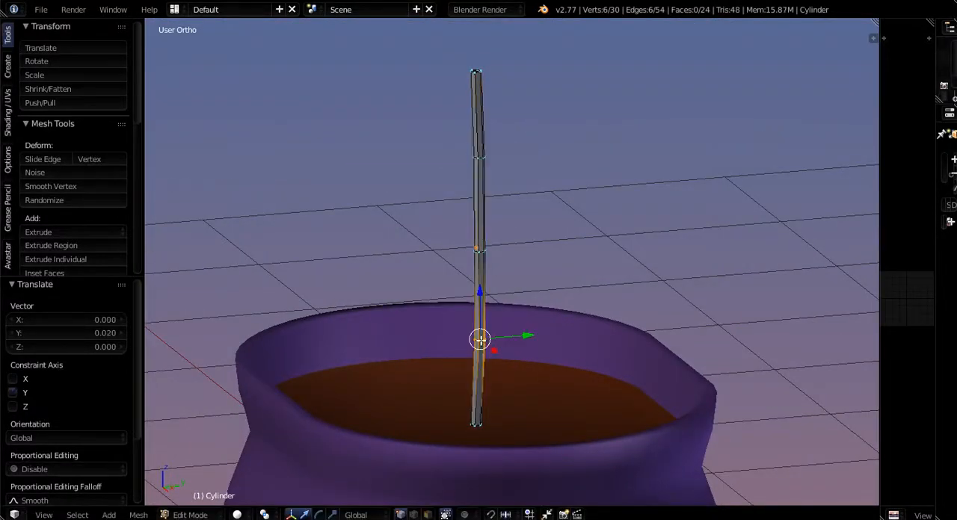
drag(521, 336, 518, 337)
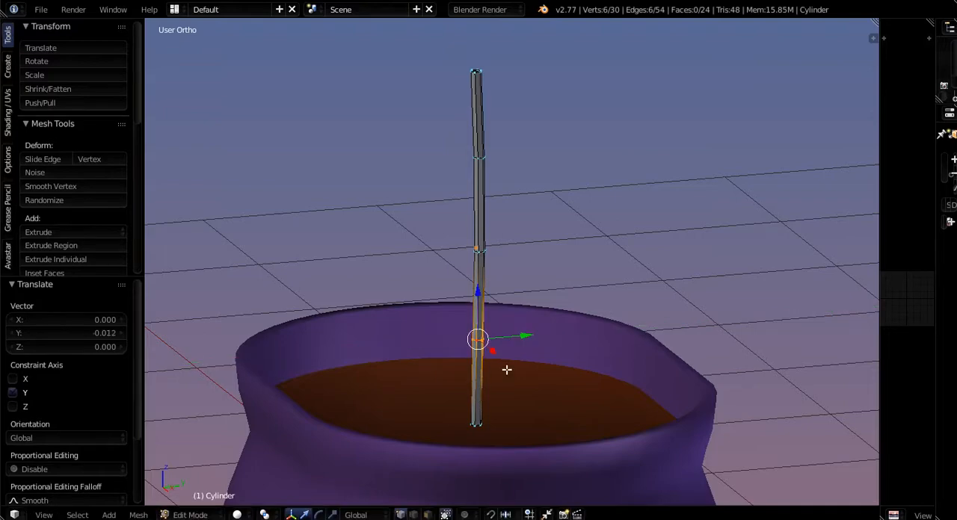
- Scale the stalk's lower edge loop uniformly to 0.932 to narrow it slightly
middle_drag(506, 372, 481, 349)
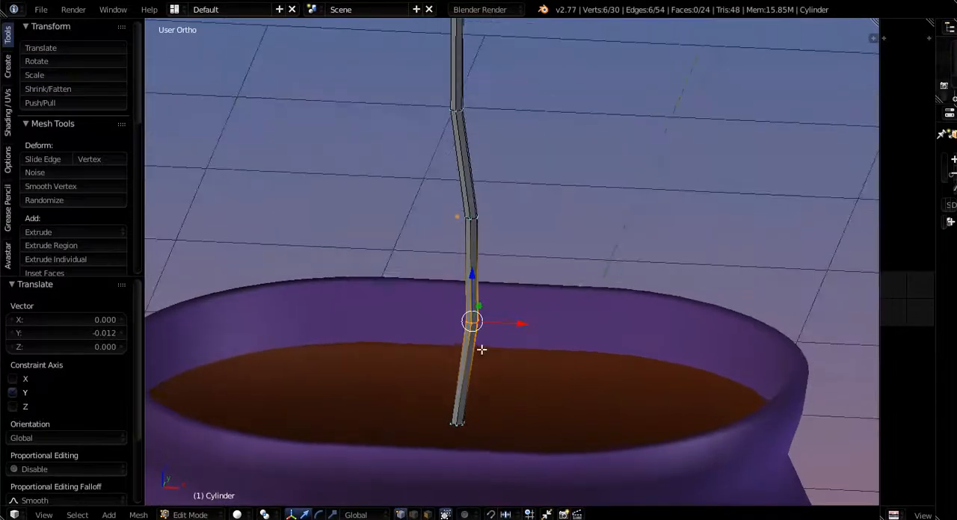
middle_drag(477, 433, 466, 369)
scroll(466, 362, up, 5)
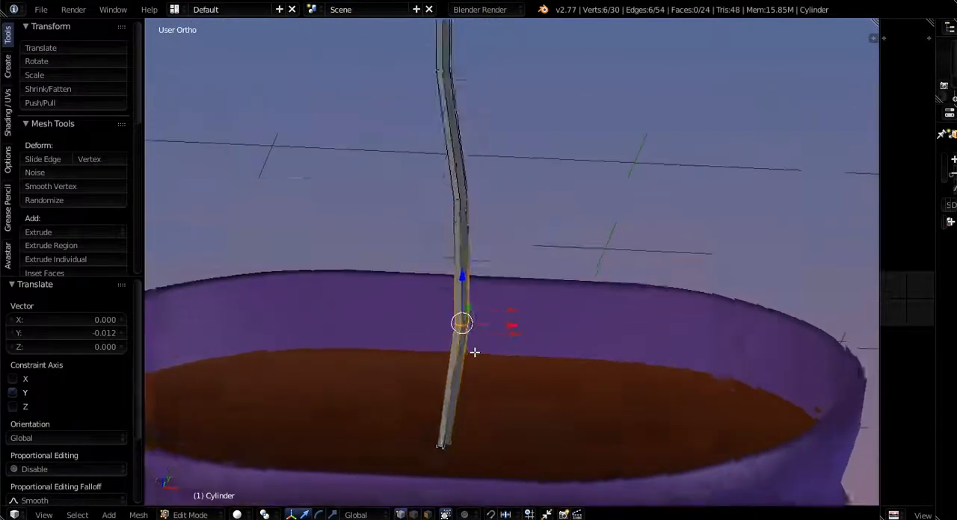
key(s)
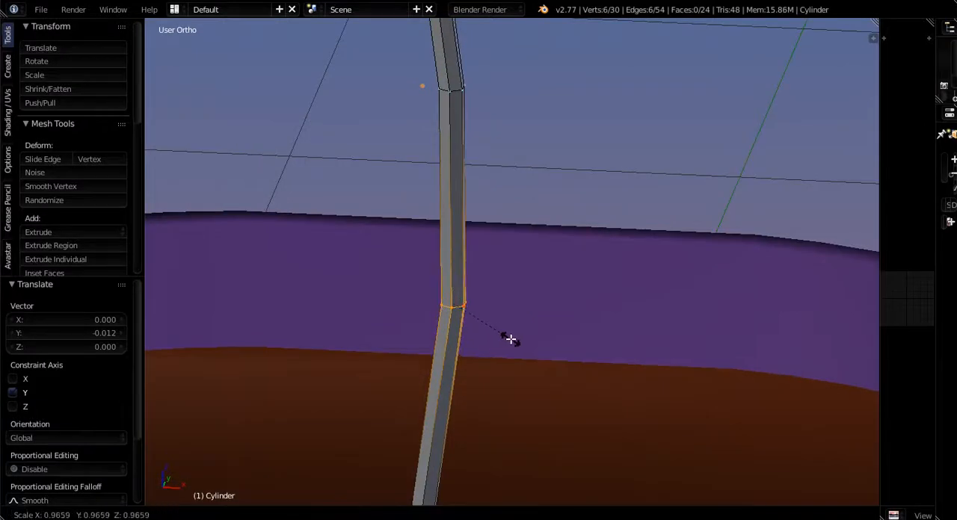
click(508, 338)
- Scale the stalk's middle edge loop uniformly to 0.574 so the stalk tapers upward
scroll(494, 313, down, 2)
shift+middle_drag(471, 259, 467, 333)
scroll(468, 334, up, 6)
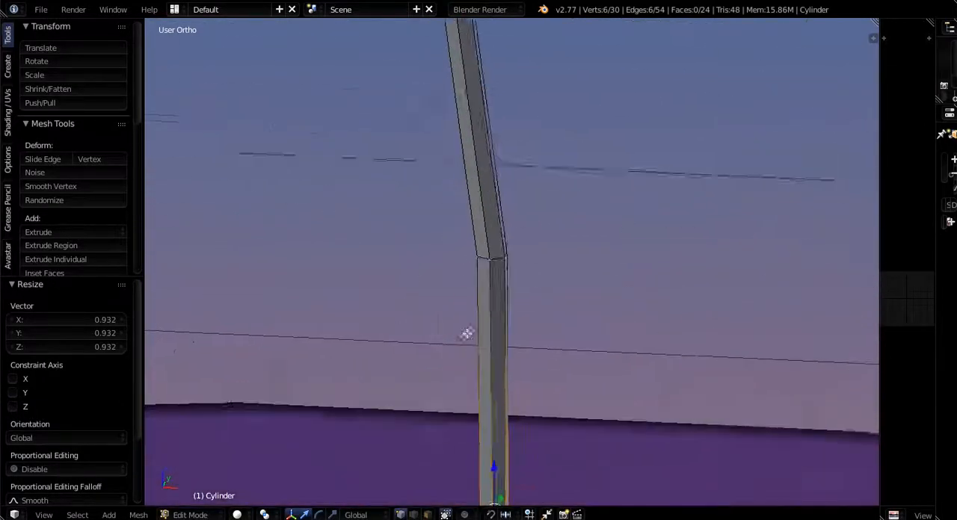
alt+right_click(499, 242)
key(s)
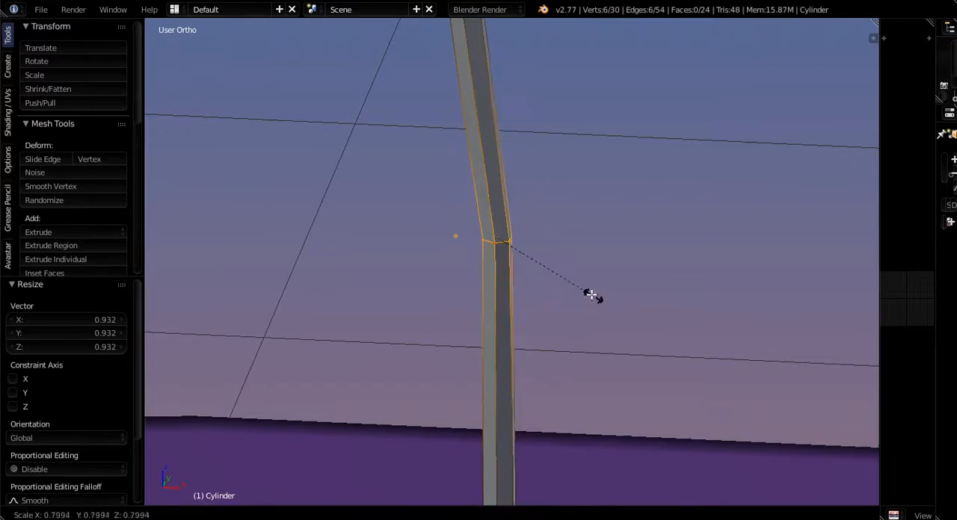
click(566, 283)
- Scale the stalk's upper edge loop uniformly to 0.527 to continue the taper
scroll(563, 287, down, 5)
shift+middle_drag(524, 187, 512, 322)
scroll(512, 323, up, 3)
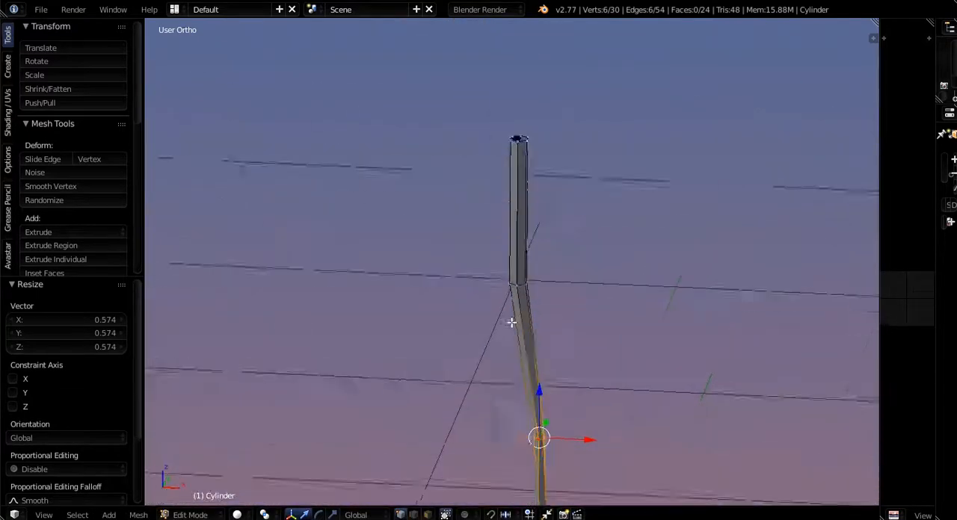
alt+right_click(524, 277)
key(s)
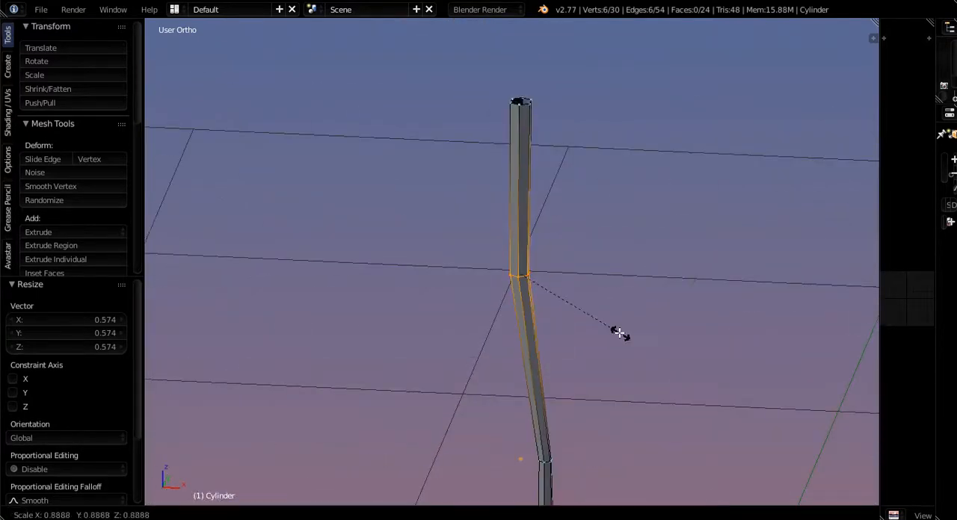
click(578, 309)
- Add a loop cut in the stalk's topmost segment and slide it up near the open end, at a factor of -0.788
scroll(578, 336, down, 3)
shift+middle_drag(578, 336, 557, 303)
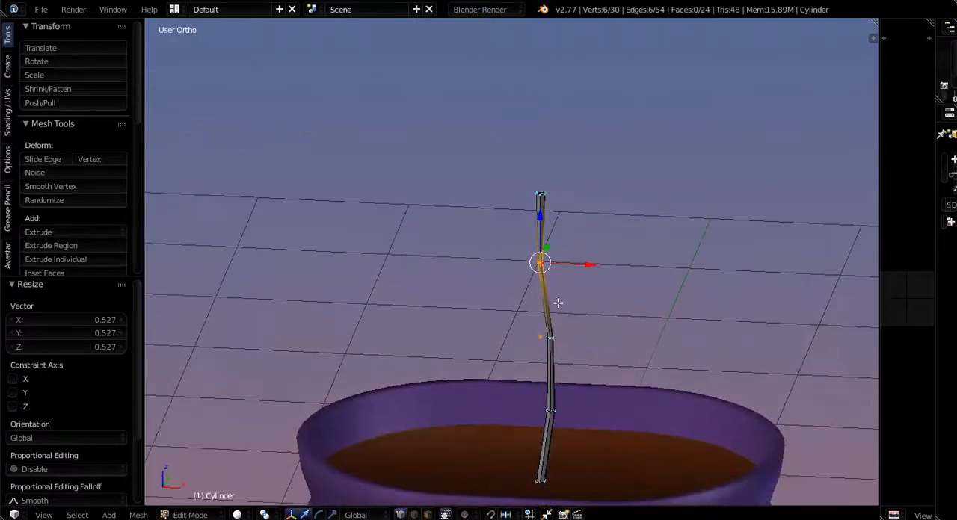
shift+middle_drag(541, 196, 538, 299)
scroll(538, 291, up, 6)
shift+middle_drag(538, 381, 538, 313)
shift+middle_drag(544, 253, 543, 323)
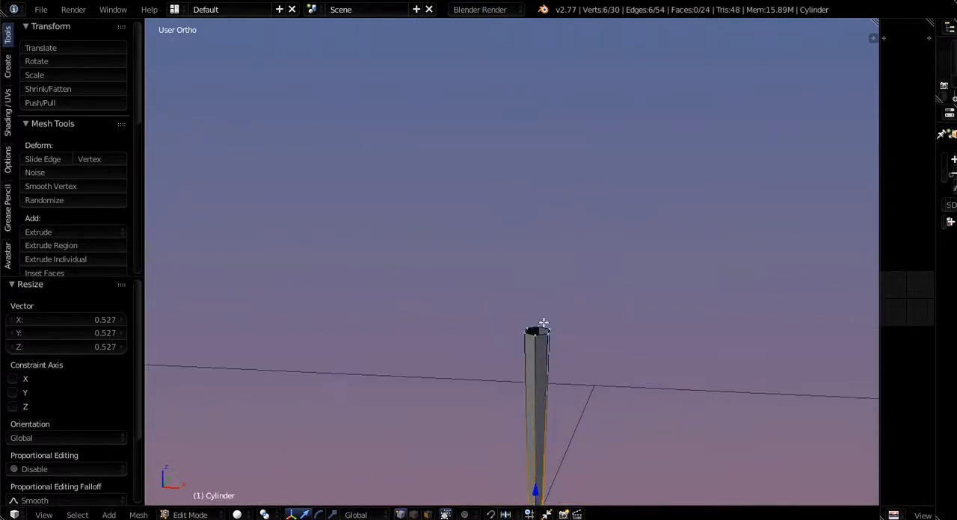
key(ctrl+r)
click(546, 341)
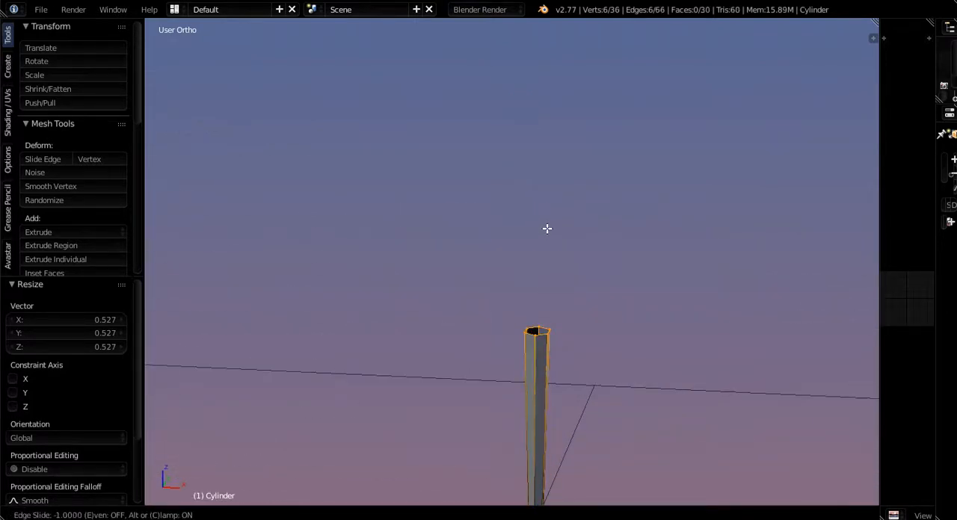
click(544, 260)
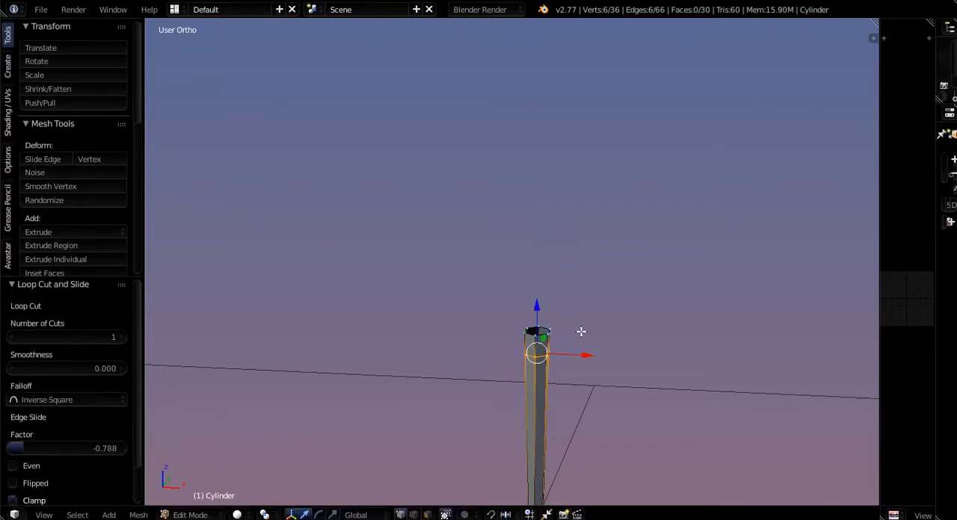
- Scale the new loop below the open end to 0.437 to form a narrow neck under a flared rim
scroll(556, 364, up, 3)
key(s)
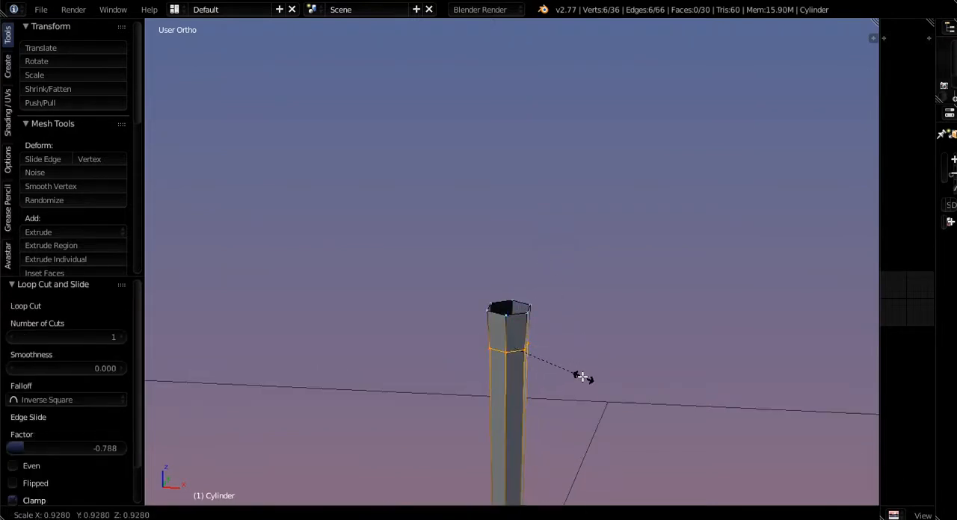
click(542, 364)
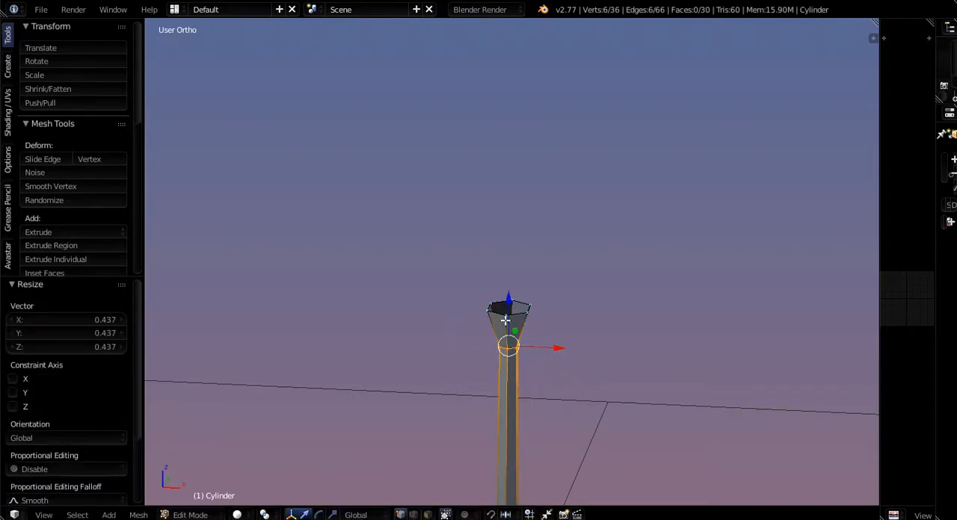
- Lower the stalk's open top rim about 0.038 units along Z toward the neck, plus another 0.004 units
alt+right_click(516, 314)
key(g)
key(z)
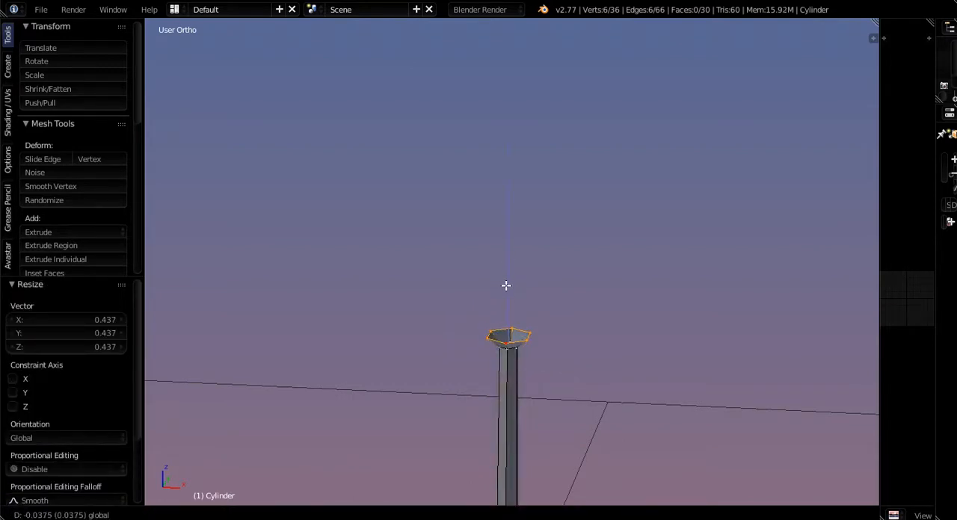
click(506, 285)
drag(514, 285, 513, 289)
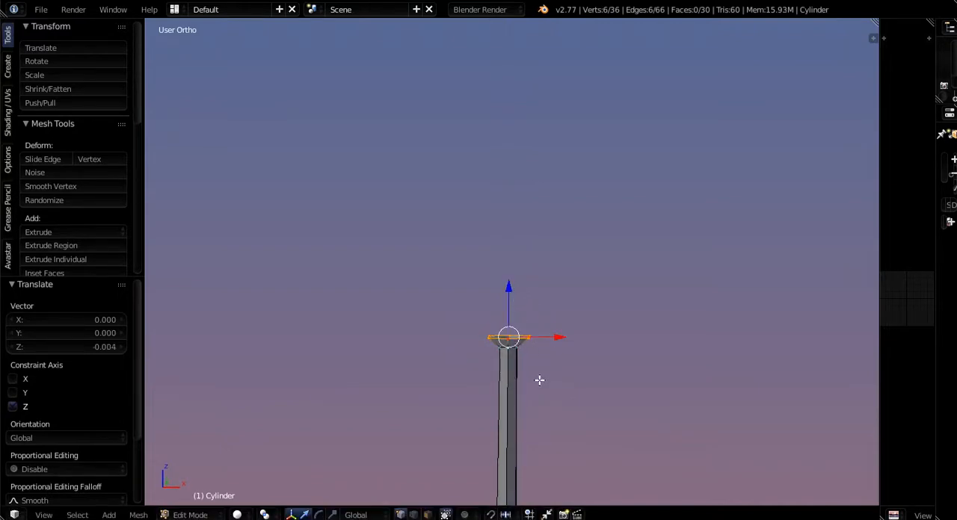
- Extrude the top rim in place, scale the new ring to 1.282, and raise it 0.010 units along Z to form a small cup
key(e)
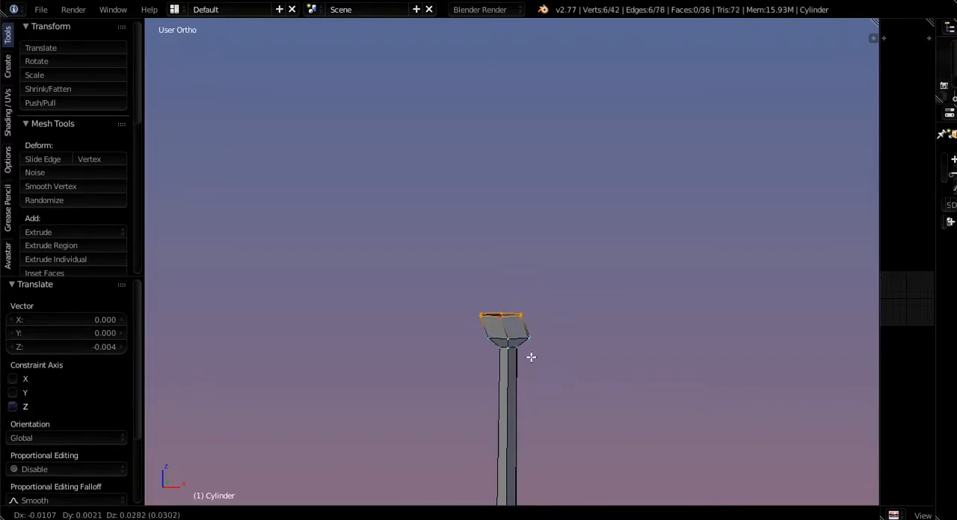
right_click(539, 369)
key(s)
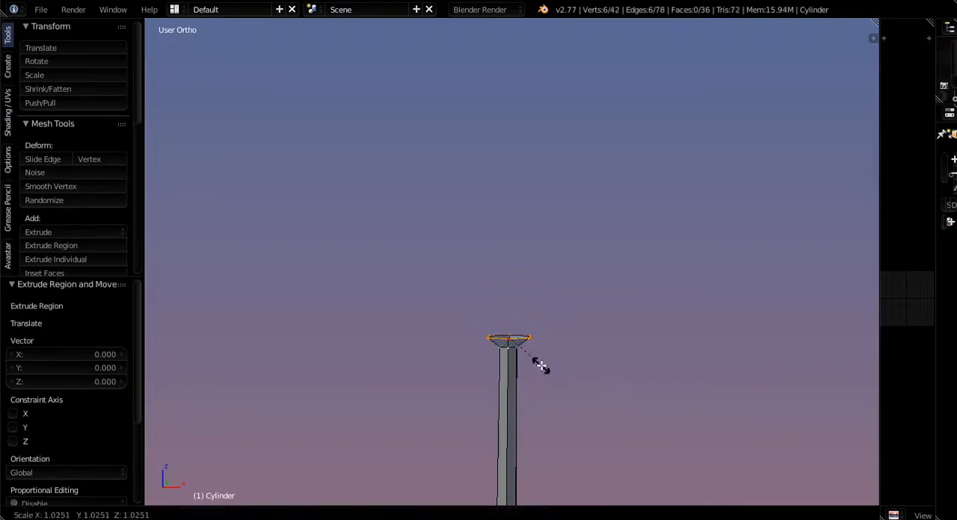
click(554, 365)
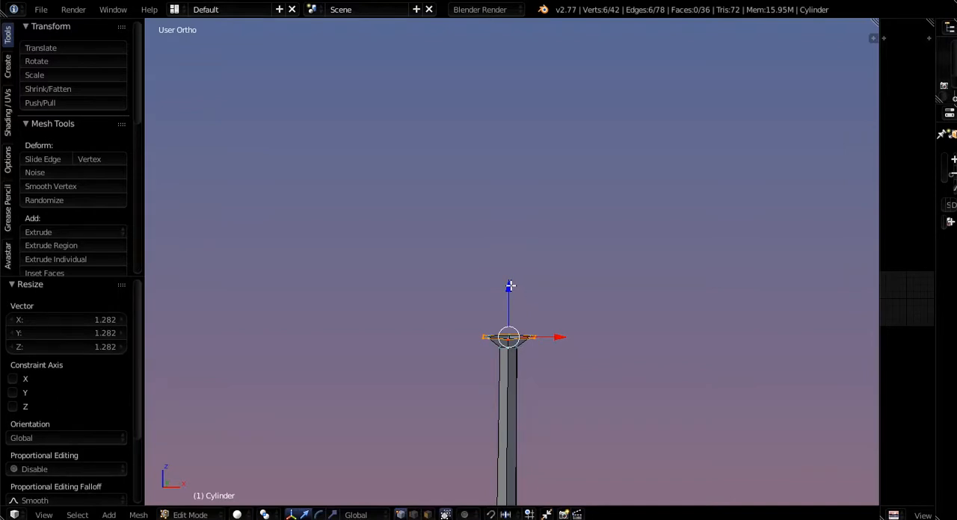
drag(510, 286, 511, 279)
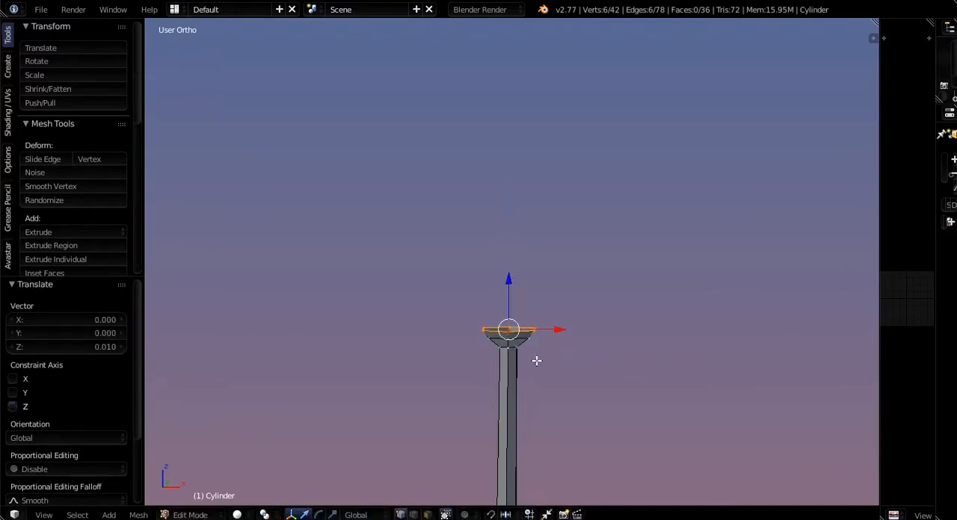
- Scale the neck edge loop directly beneath the cup uniformly to 0.772
scroll(551, 388, down, 4)
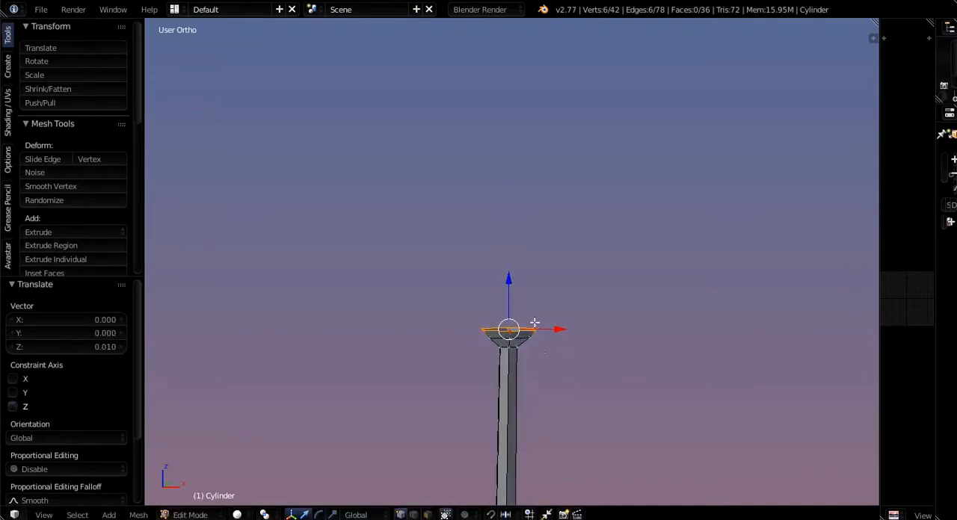
scroll(519, 305, up, 7)
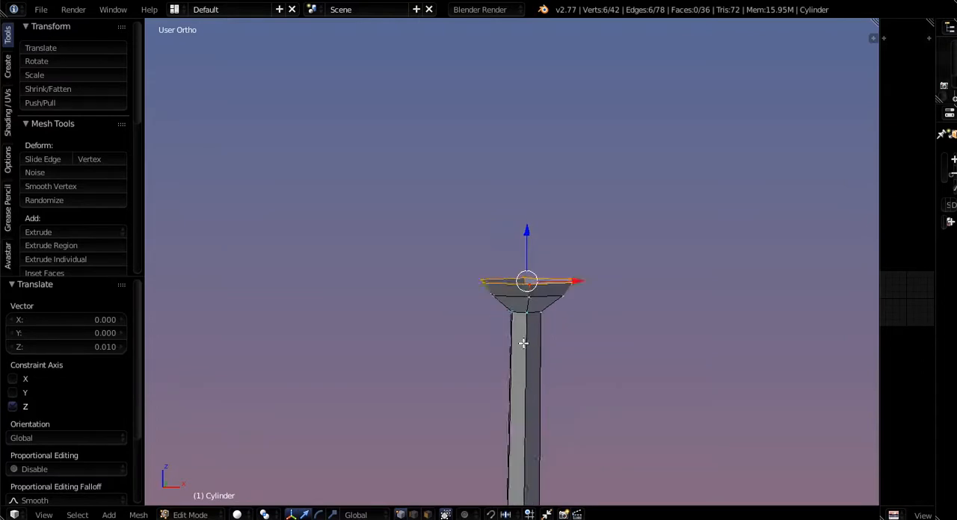
key(s)
click(643, 338)
scroll(550, 330, down, 5)
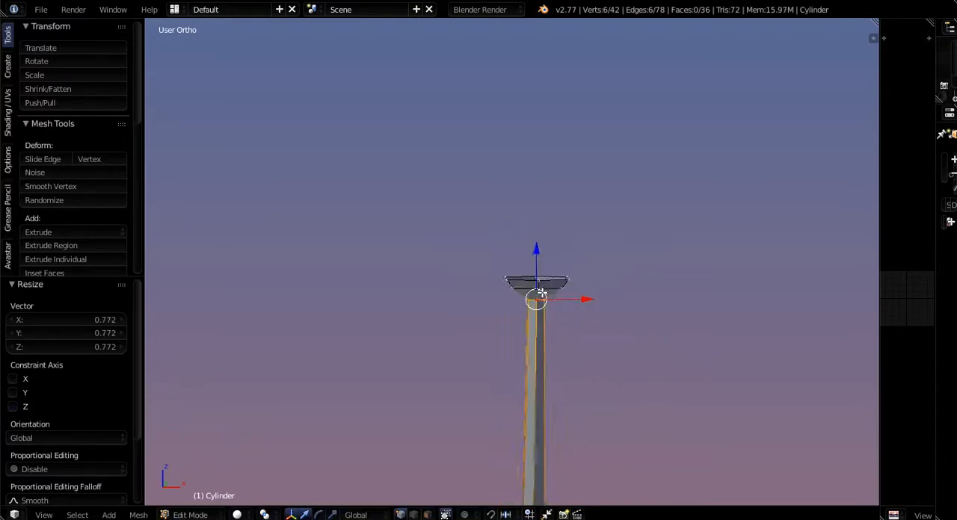
- Examine the bent stalk's edge loops and segments from the front and at an angle, from the cup down to the filling
middle_drag(550, 330, 526, 408)
scroll(554, 351, up, 5)
key(KP_1)
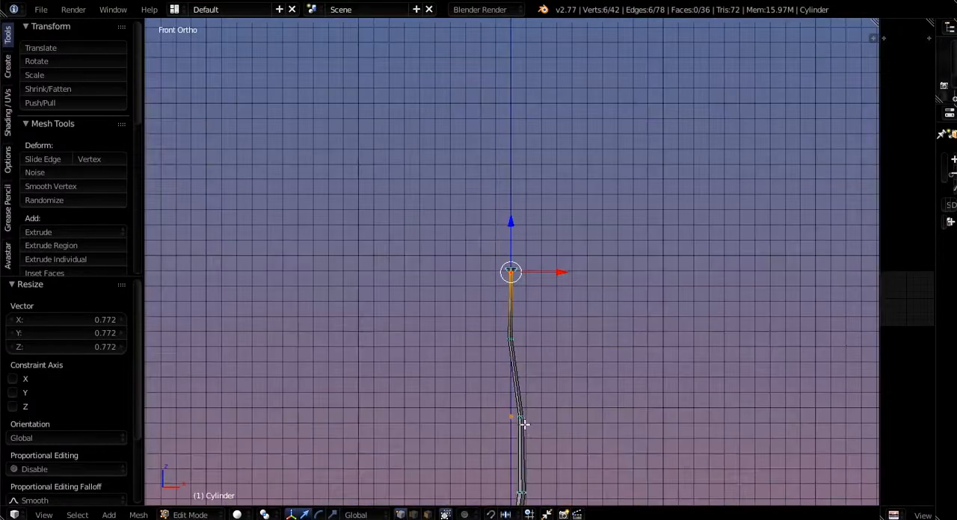
scroll(523, 421, up, 5)
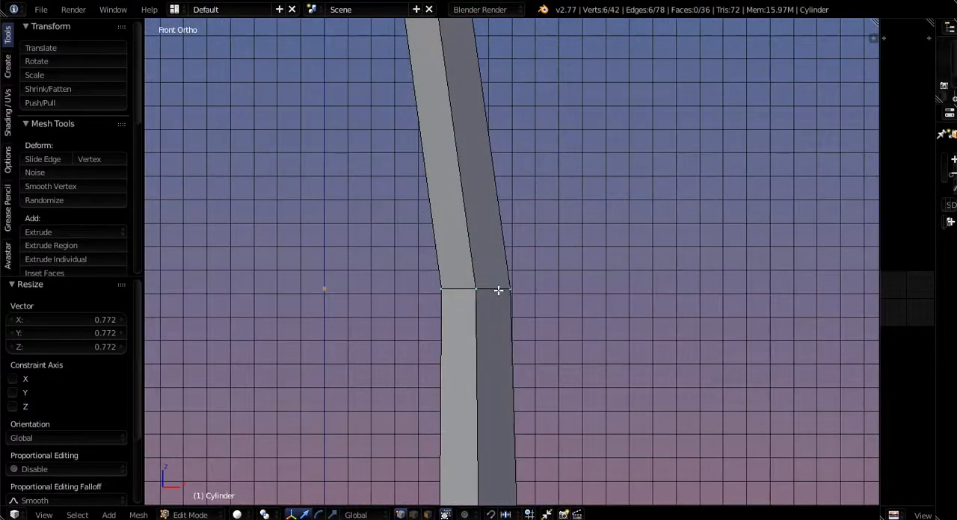
middle_drag(497, 290, 464, 356)
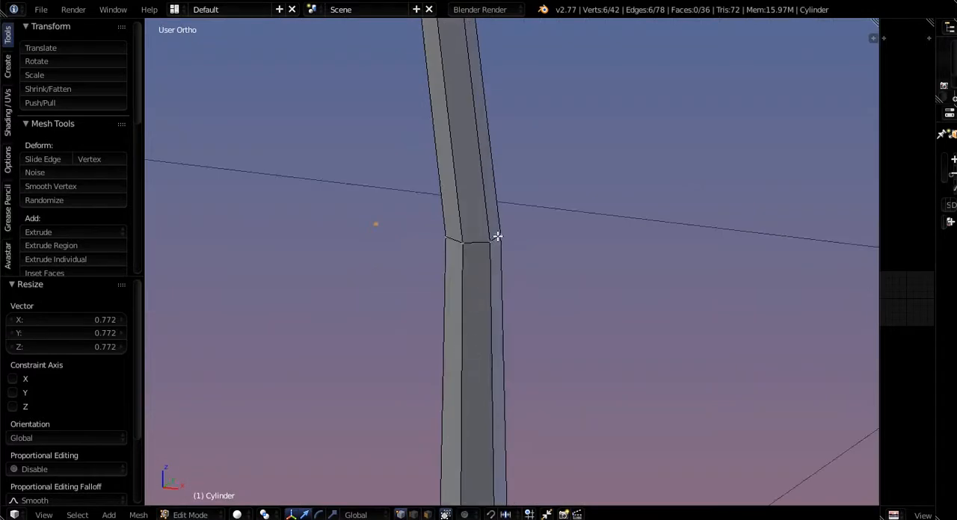
middle_drag(450, 252, 432, 323)
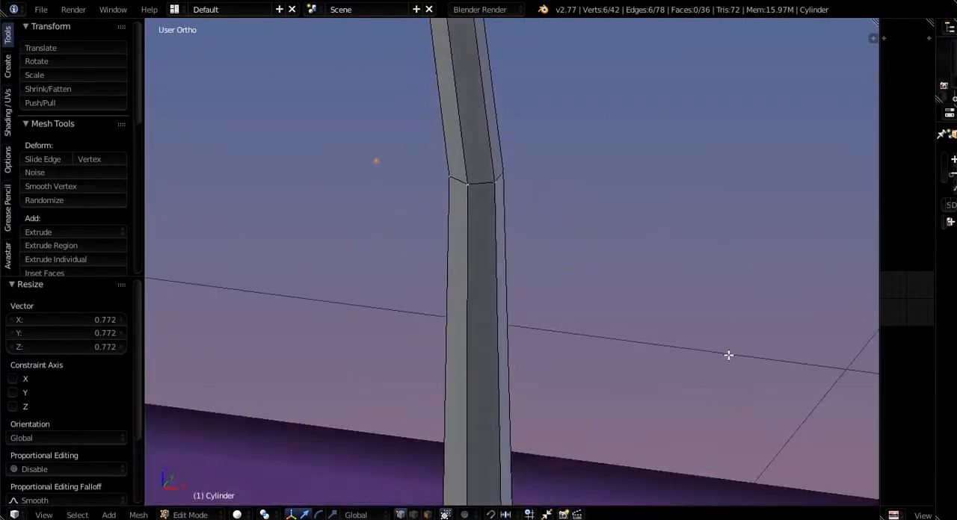
scroll(481, 279, down, 5)
middle_drag(481, 278, 474, 352)
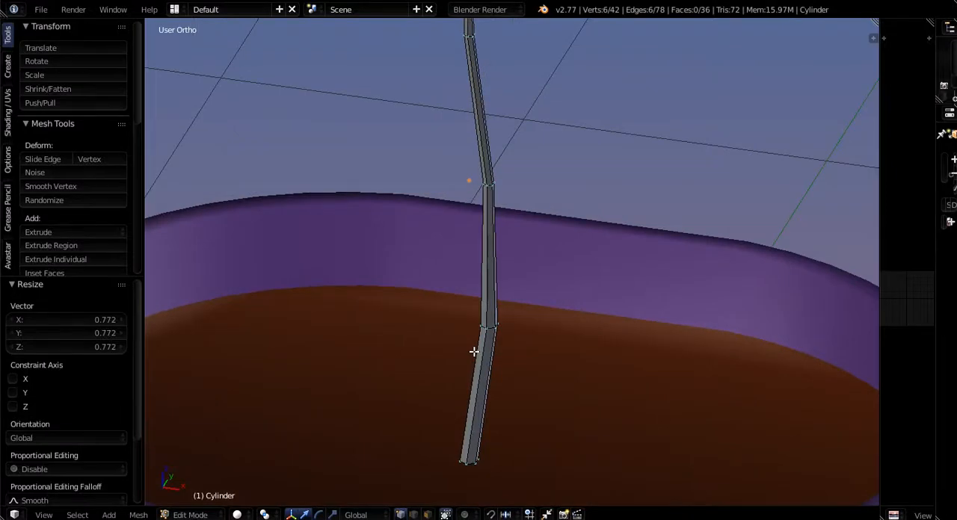
- Add two adjacent vertices on the +X side of the stalk's lowest bend to the selected neck loop
scroll(507, 352, up, 8)
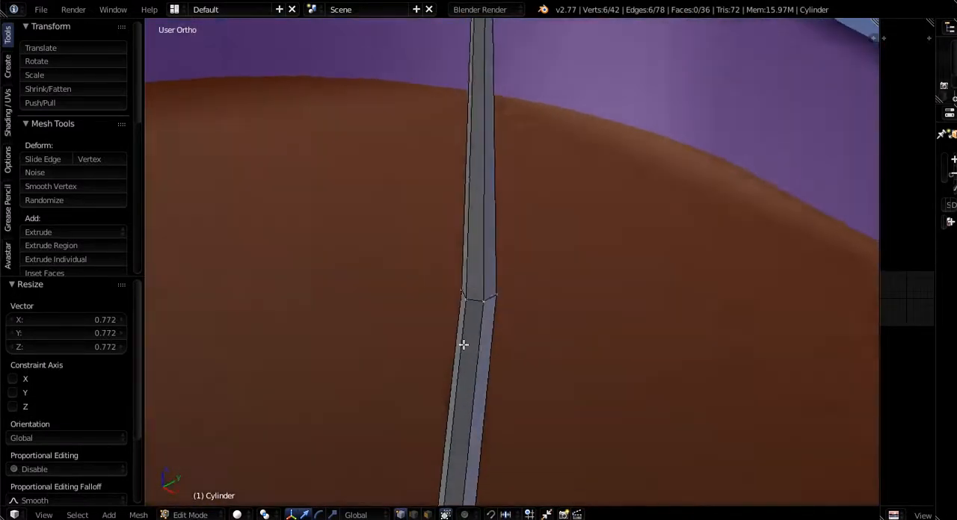
shift+right_click(485, 287)
shift+right_click(462, 302)
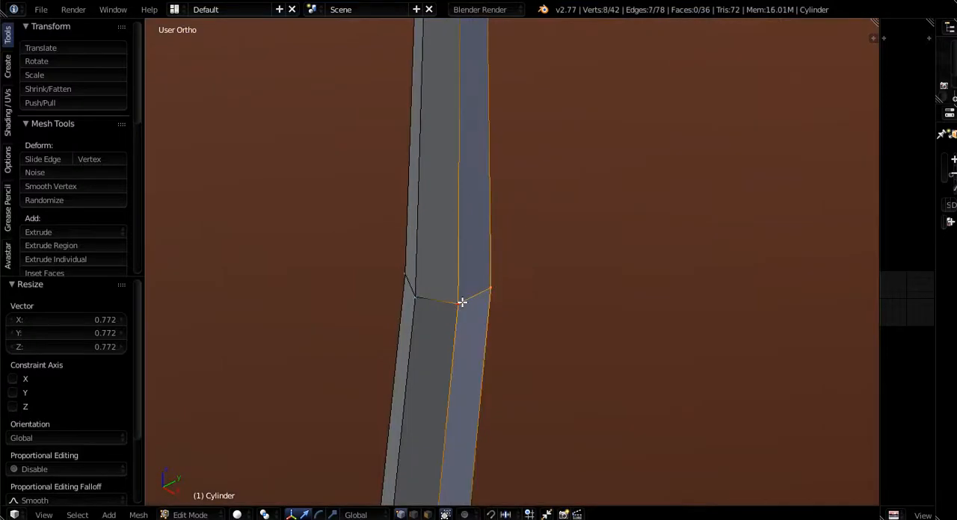
scroll(462, 303, down, 5)
middle_drag(440, 318, 562, 360)
scroll(442, 313, down, 2)
scroll(542, 366, down, 6)
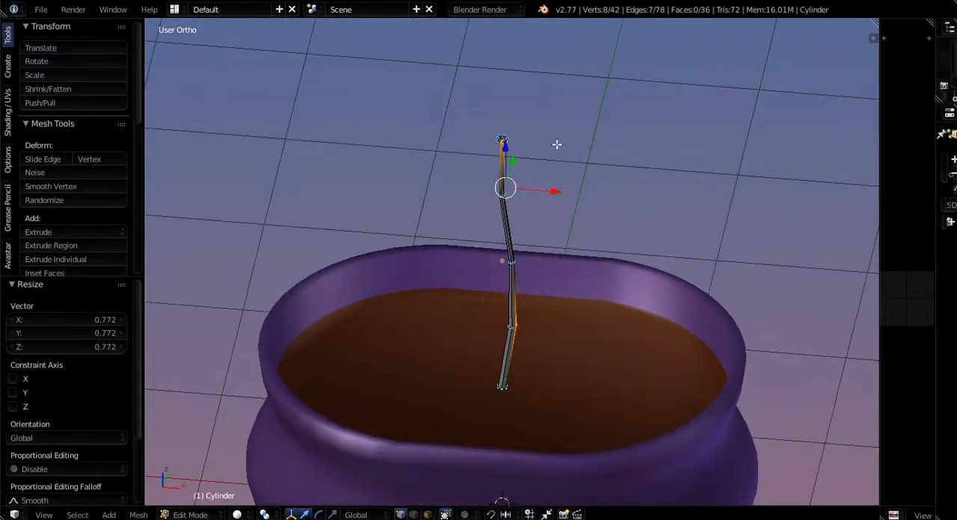
scroll(479, 150, up, 2)
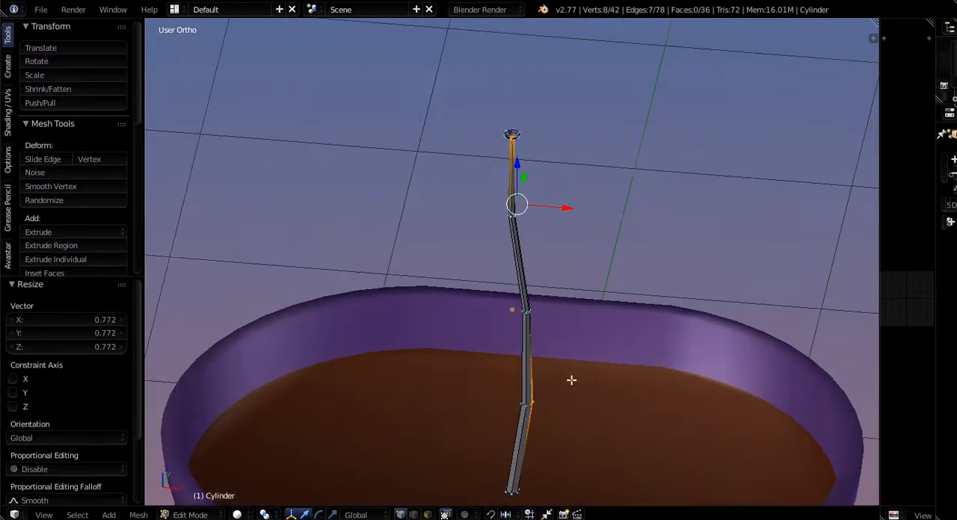
scroll(523, 153, up, 4)
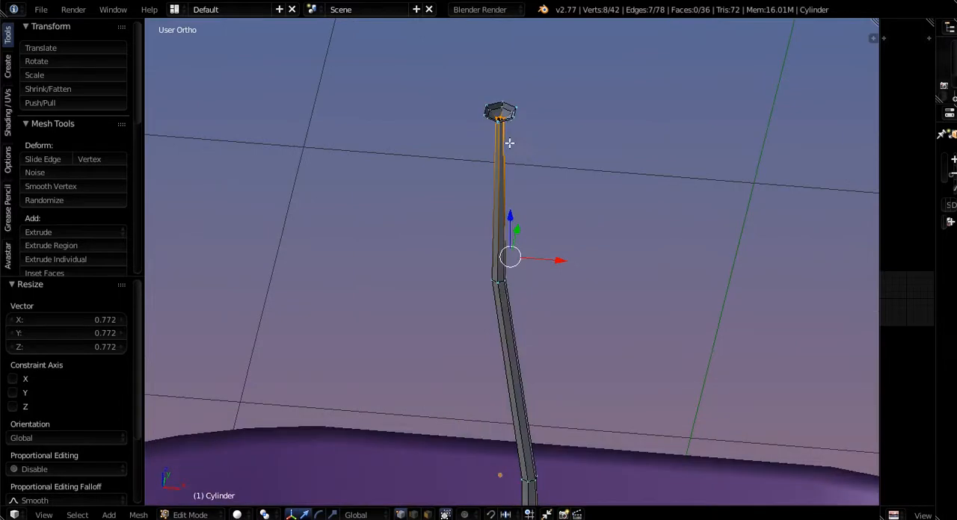
- Box-select the vertices of the cup and neck at the stalk's tip to clear them from the selection
key(b)
drag(450, 82, 534, 149)
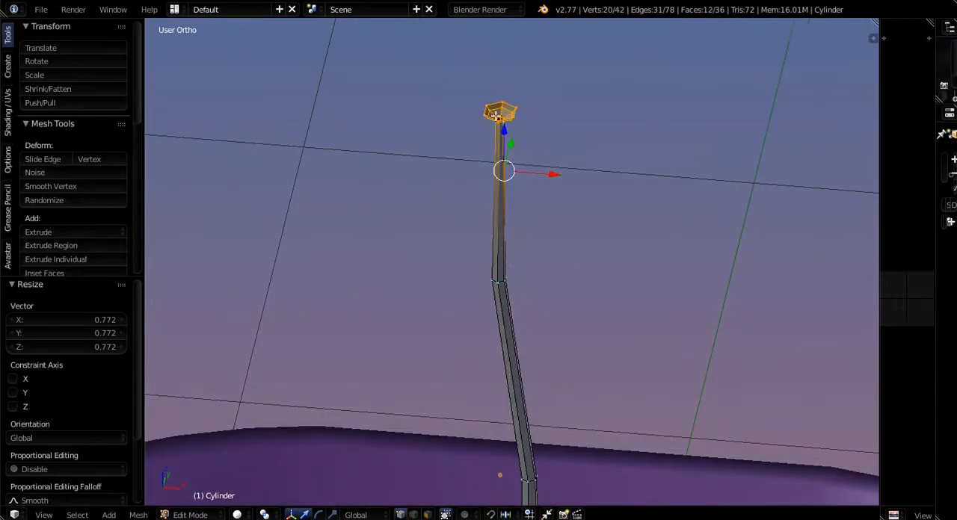
key(b)
middle_drag(453, 85, 562, 175)
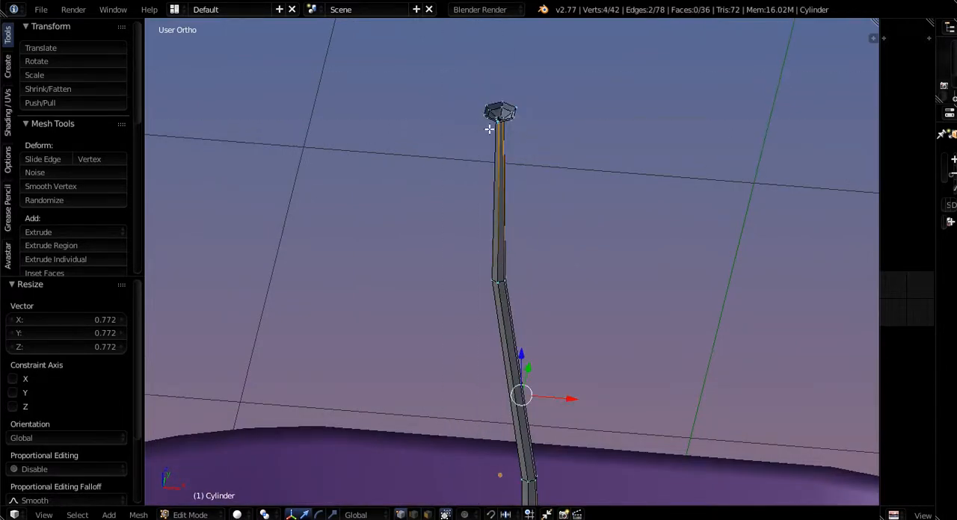
scroll(489, 129, up, 4)
key(b)
drag(489, 106, 527, 140)
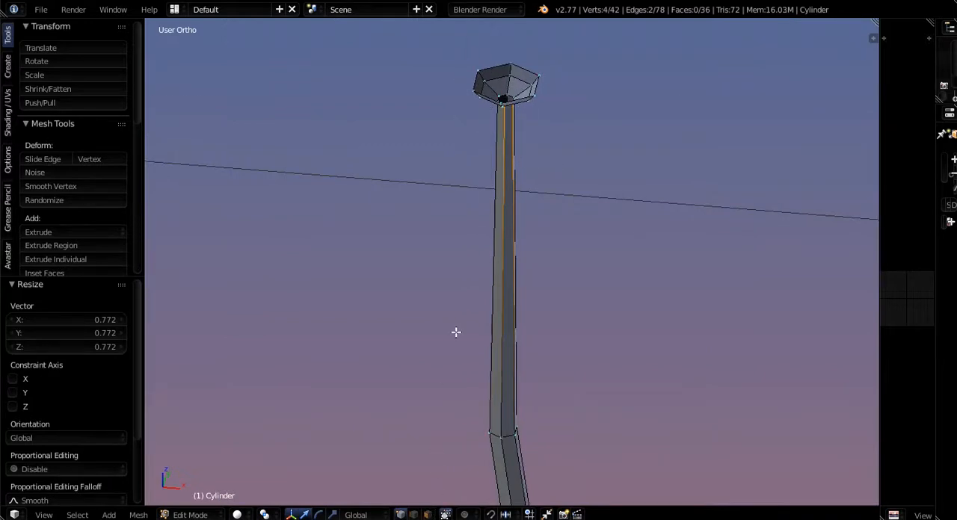
- Select only the two adjacent vertices on the +X side of the stalk's lowest bend
scroll(462, 334, down, 8)
scroll(489, 428, up, 12)
scroll(467, 305, down, 6)
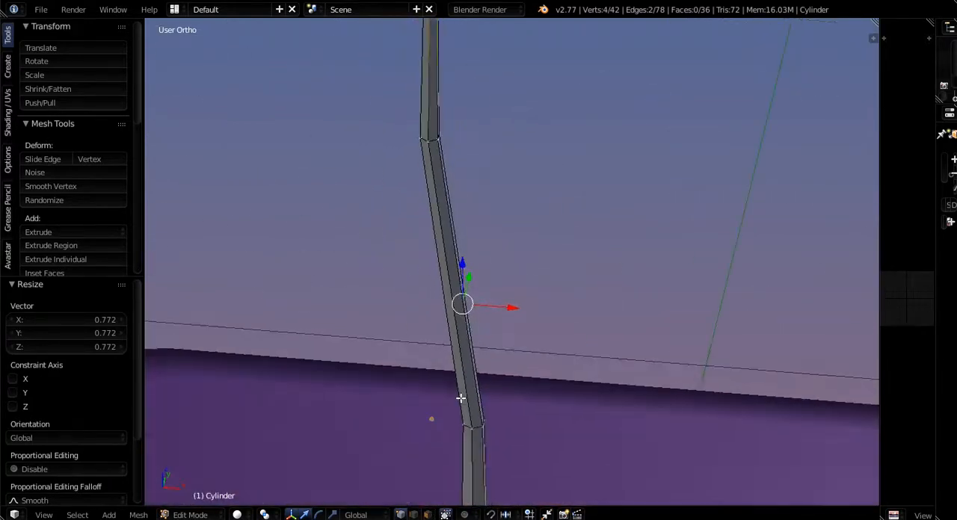
scroll(446, 301, down, 6)
scroll(473, 404, up, 3)
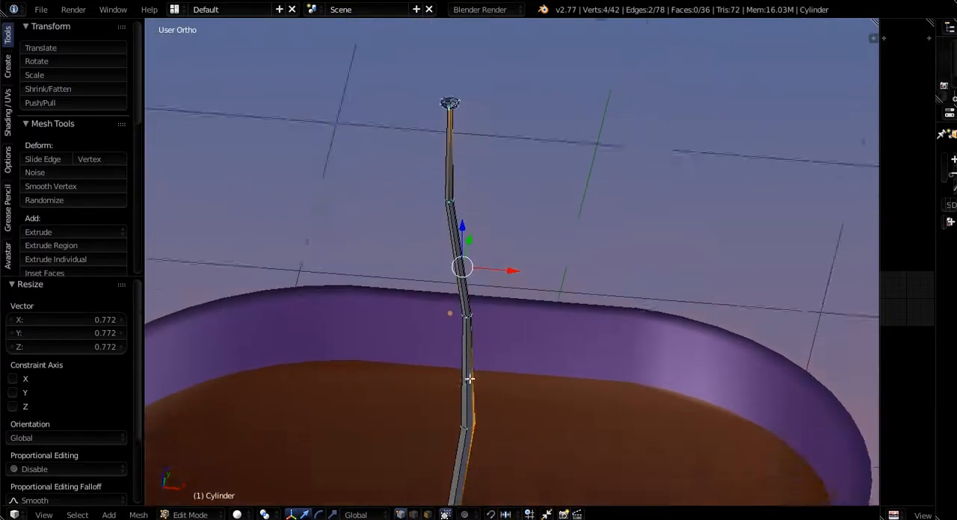
scroll(463, 399, up, 2)
click(475, 392)
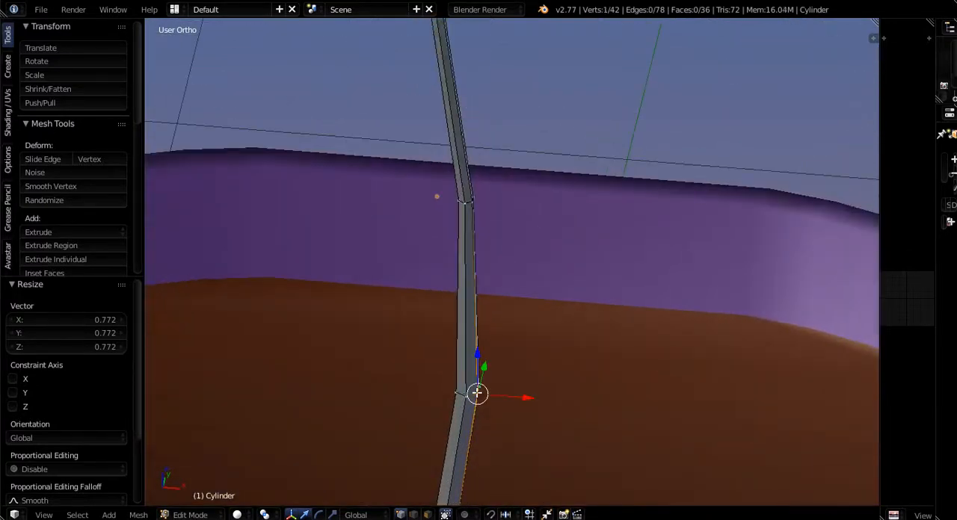
scroll(476, 391, down, 5)
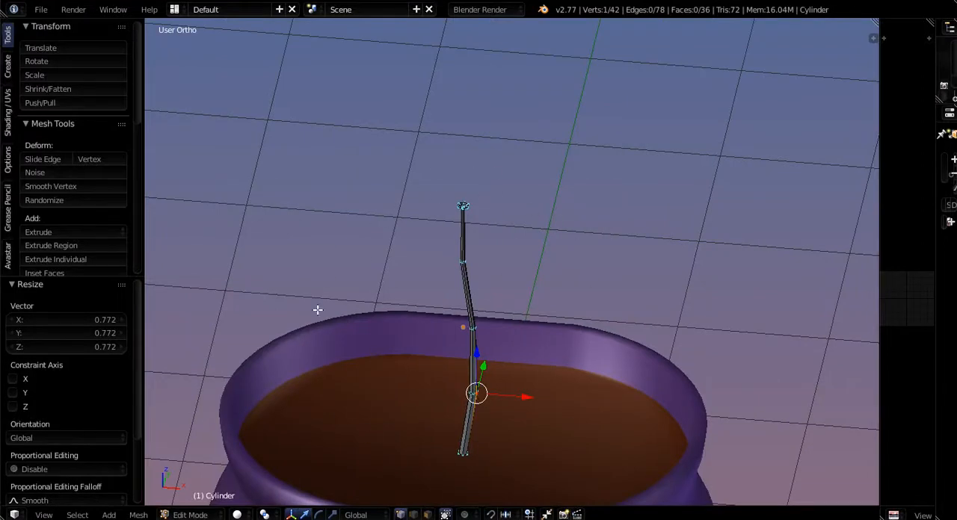
scroll(438, 437, up, 6)
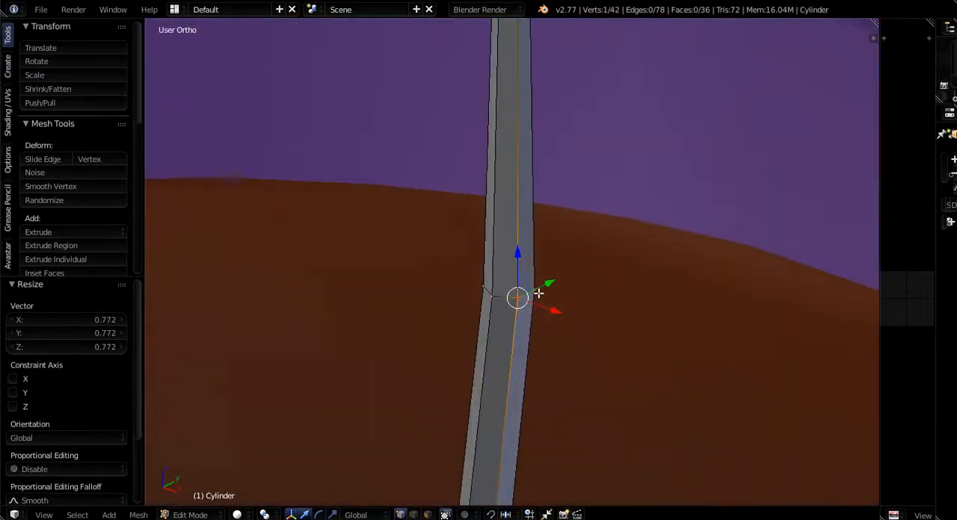
shift+click(533, 297)
scroll(523, 311, down, 4)
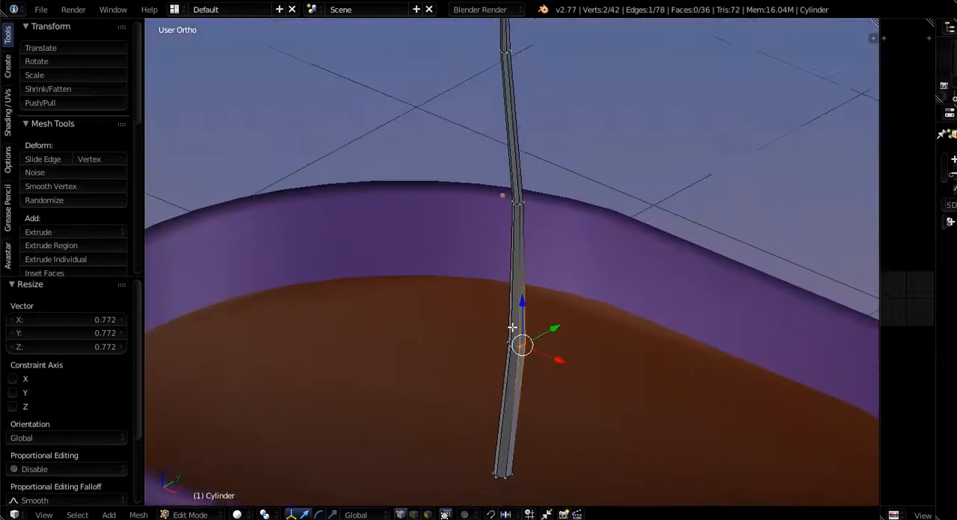
shift+middle_drag(512, 327, 510, 352)
shift+middle_drag(500, 253, 500, 444)
middle_drag(507, 335, 508, 309)
scroll(502, 373, up, 6)
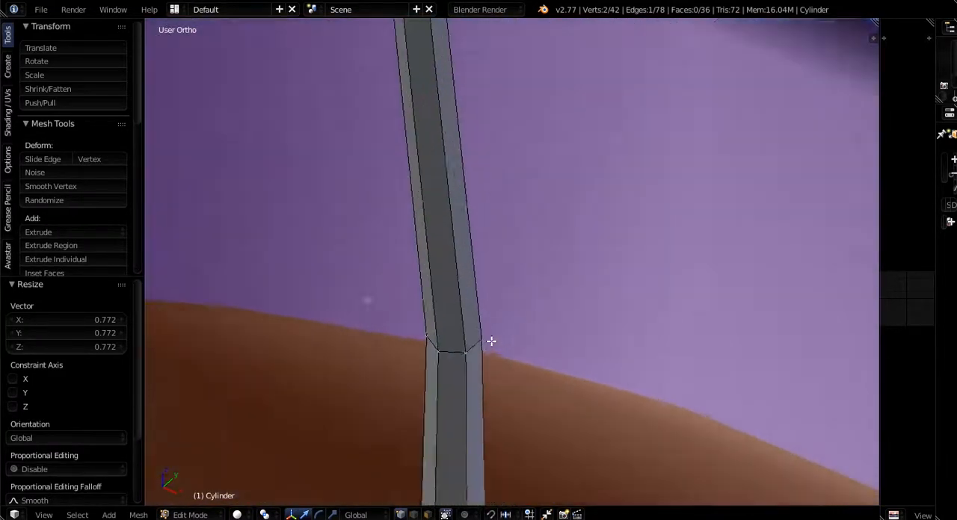
- Extrude the short edge on the +X side of the stalk's middle bend 0.015 units along X
right_click(483, 340)
shift+right_click(465, 352)
scroll(460, 351, down, 3)
middle_drag(468, 353, 491, 361)
right_click(479, 347)
shift+right_click(468, 346)
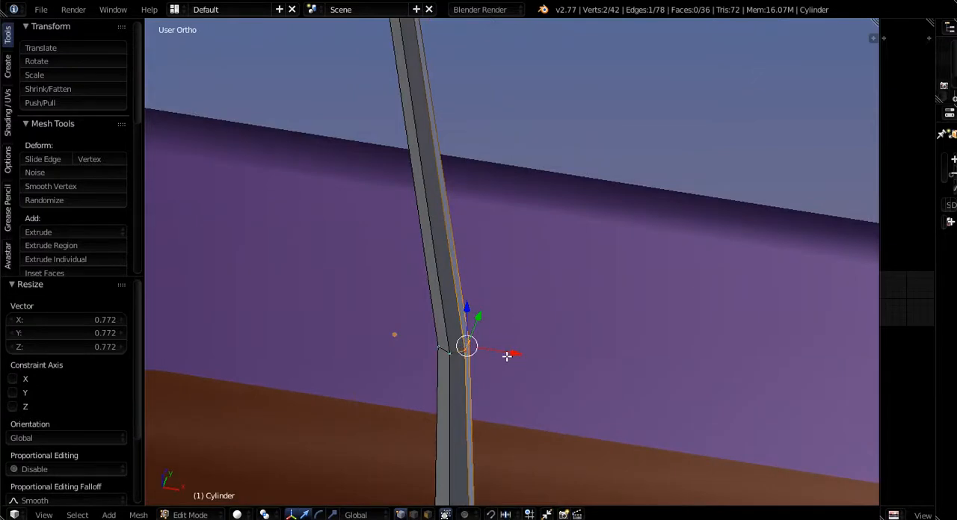
key(e)
key(x)
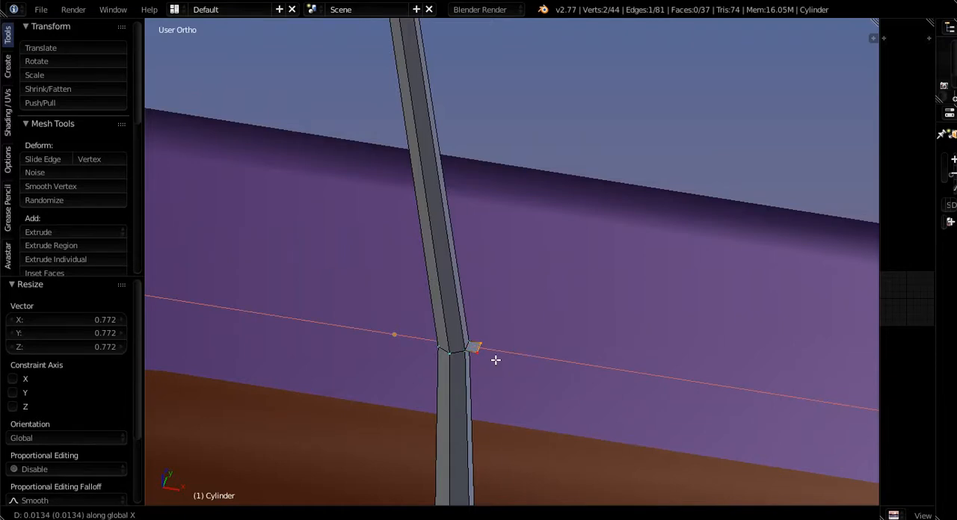
click(498, 359)
- Scale the newly extruded edge to 1.845 along Y to widen the start of the leaf
mouse_move(543, 374)
middle_down()
mouse_move(474, 411)
mouse_move(421, 416)
mouse_move(542, 364)
middle_up()
scroll(444, 349, up, 3)
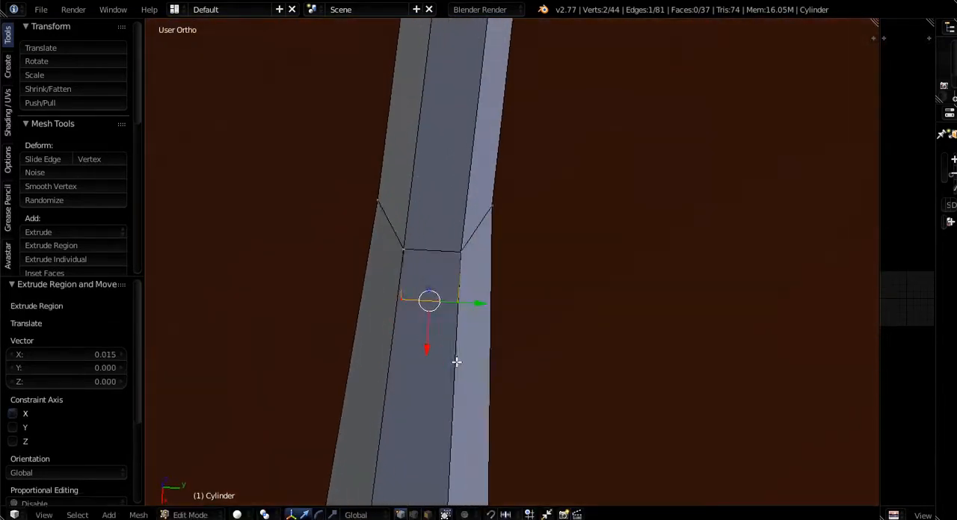
key(s)
key(y)
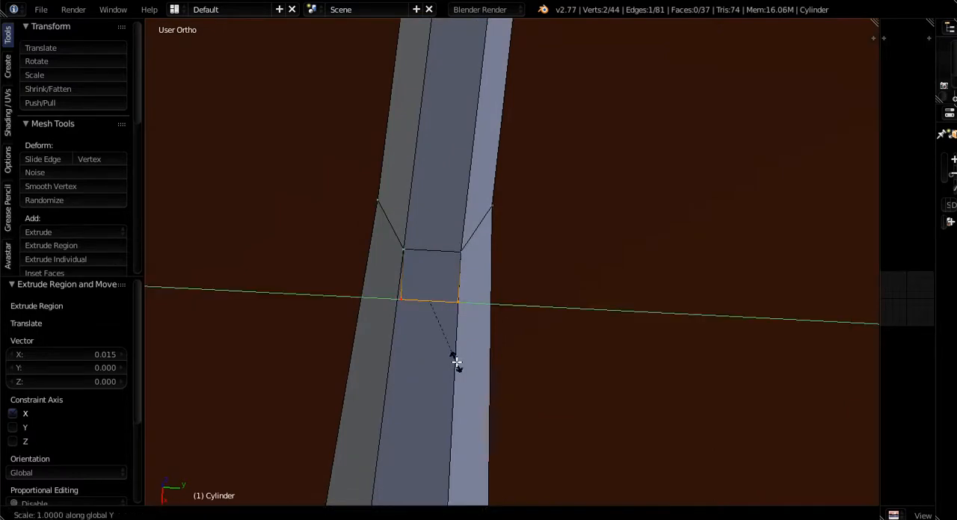
click(533, 368)
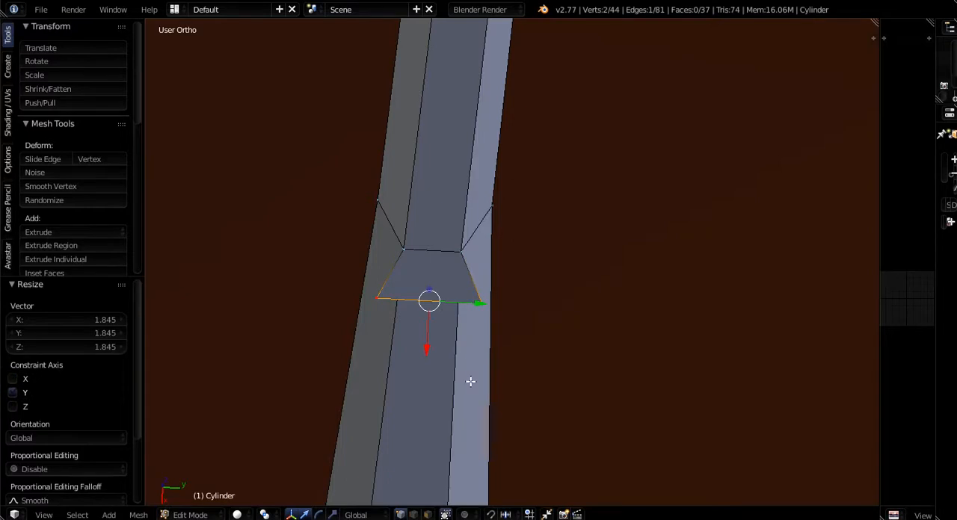
- Extrude the leaf's outer edge 0.020 units along X and scale it to 1.454 along Y
key(e)
click(457, 446)
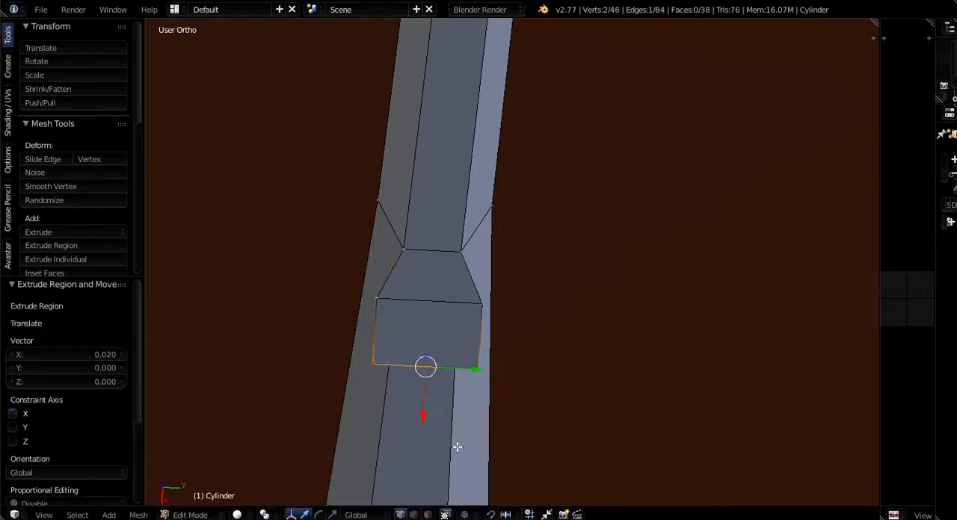
key(s)
key(y)
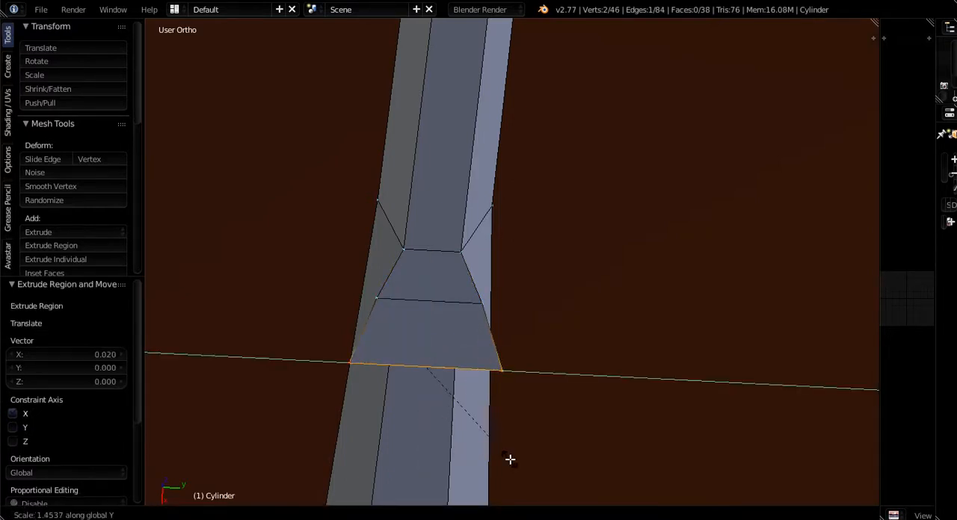
click(510, 459)
key(s)
key(x)
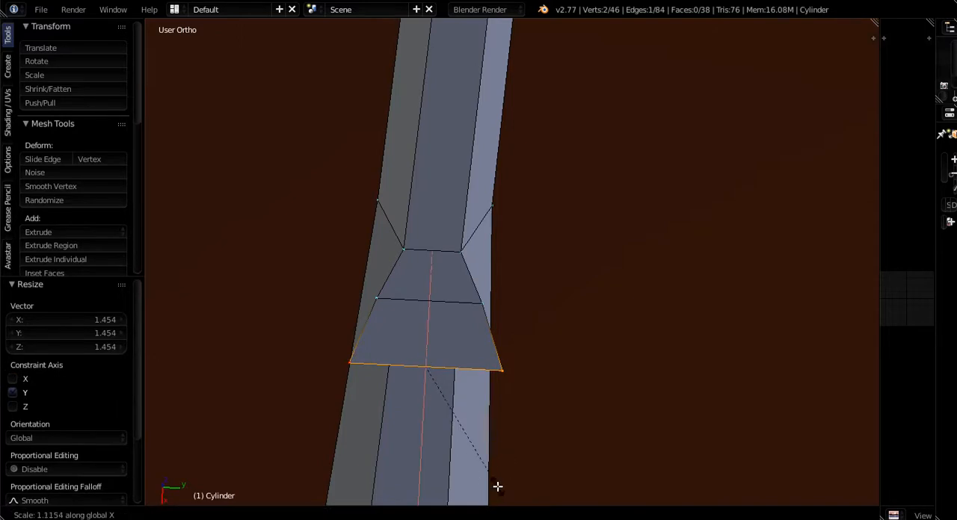
key(Escape)
- Extrude the leaf's outer edge another 0.024 units along X and scale it to 1.594 along Y
key(e)
key(x)
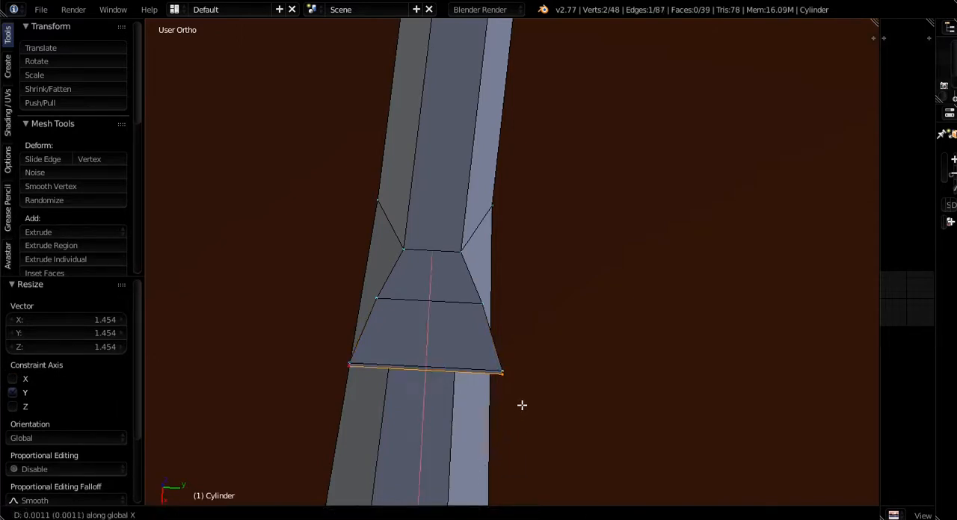
click(511, 475)
key(s)
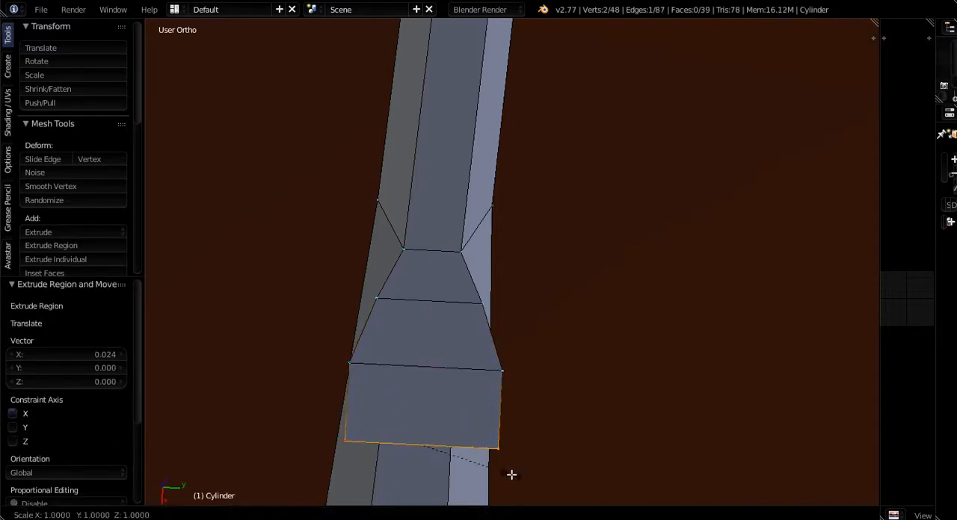
key(y)
click(569, 476)
- Extrude the leaf's outer edge another 0.027 units along X and scale it to 1.324 along Y
scroll(566, 392, down, 5)
middle_drag(564, 392, 632, 436)
scroll(616, 435, up, 4)
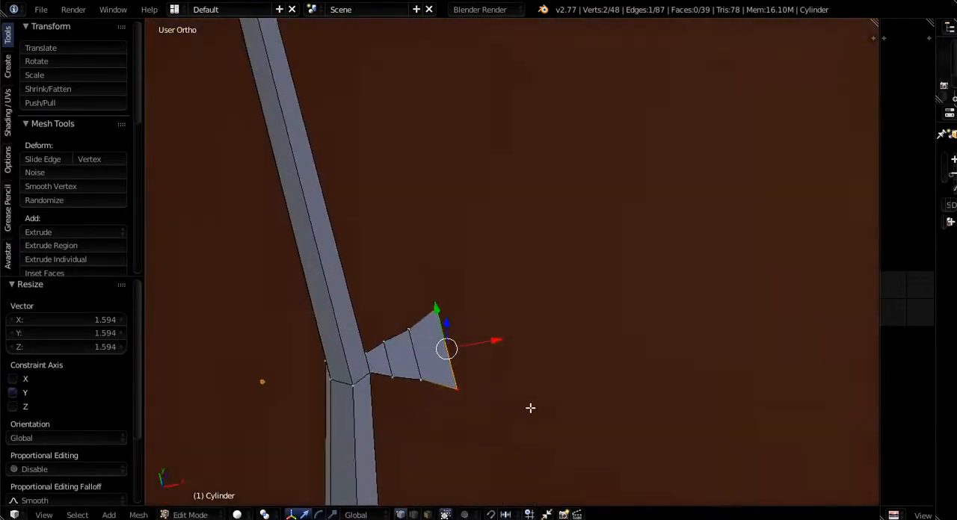
middle_drag(530, 408, 486, 396)
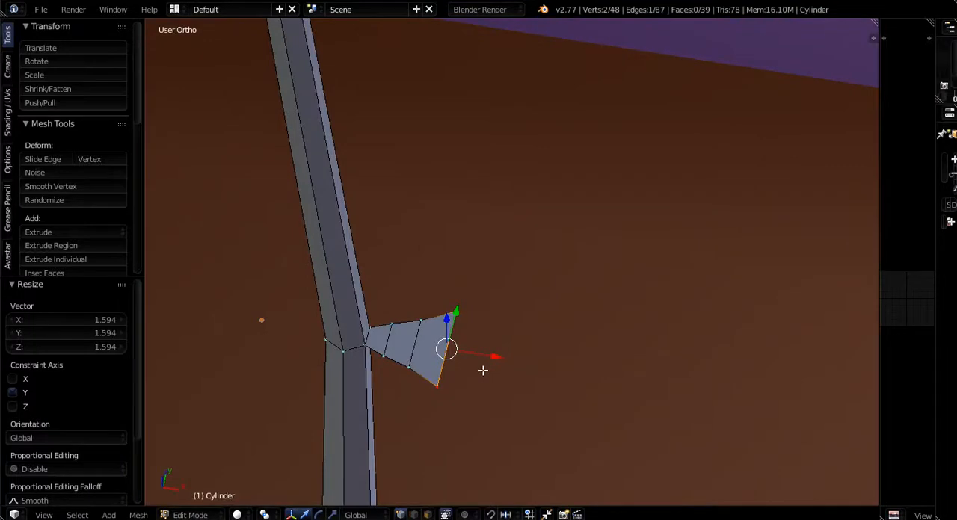
key(e)
key(x)
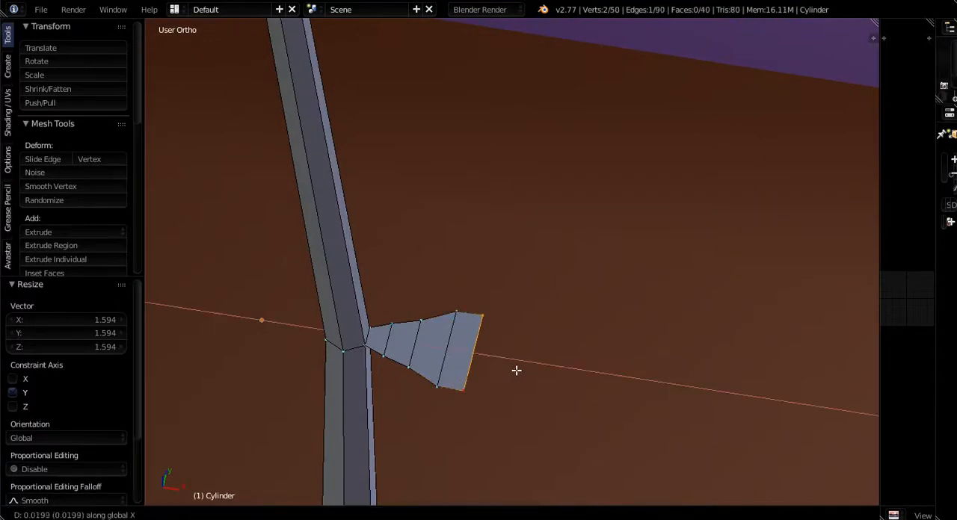
click(518, 372)
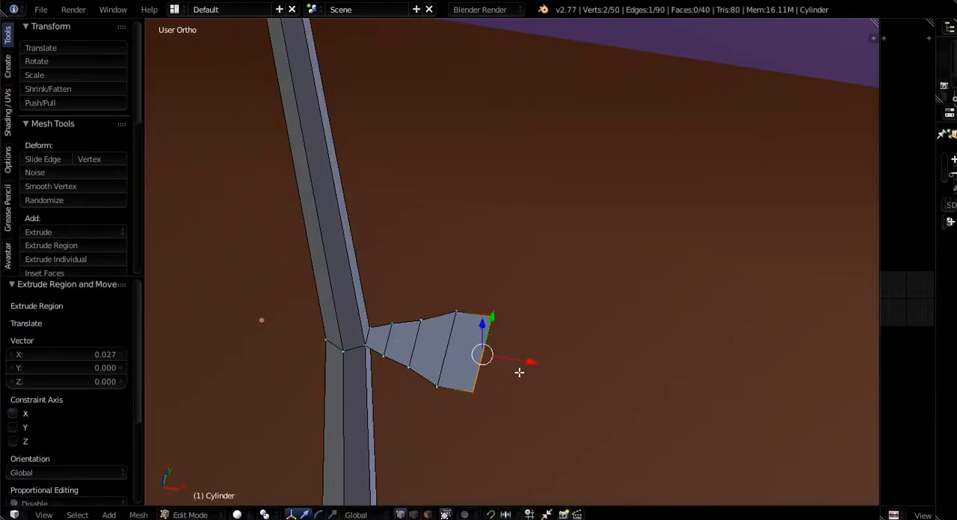
key(s)
key(y)
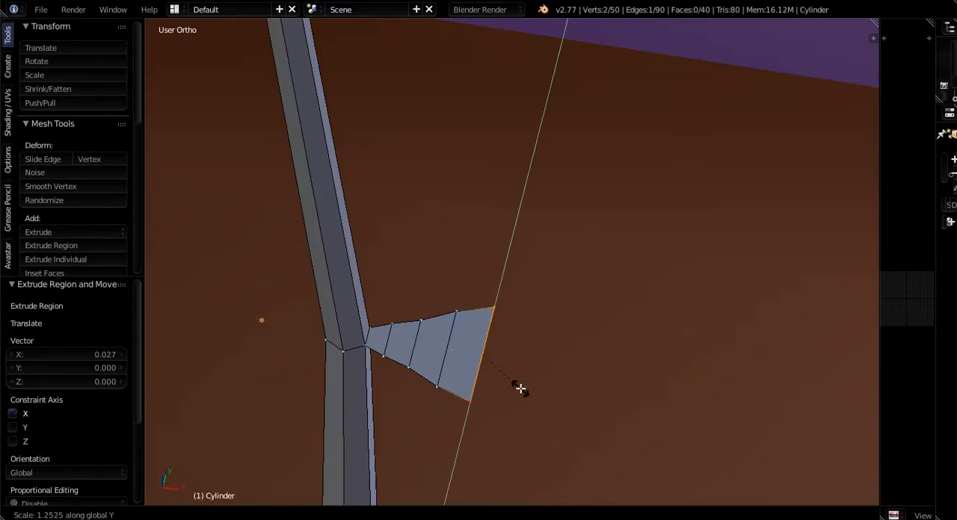
click(520, 393)
- Extrude the leaf's outer edge 0.026 units along X twice, and scale the newest edge to 0.727 along Y
key(e)
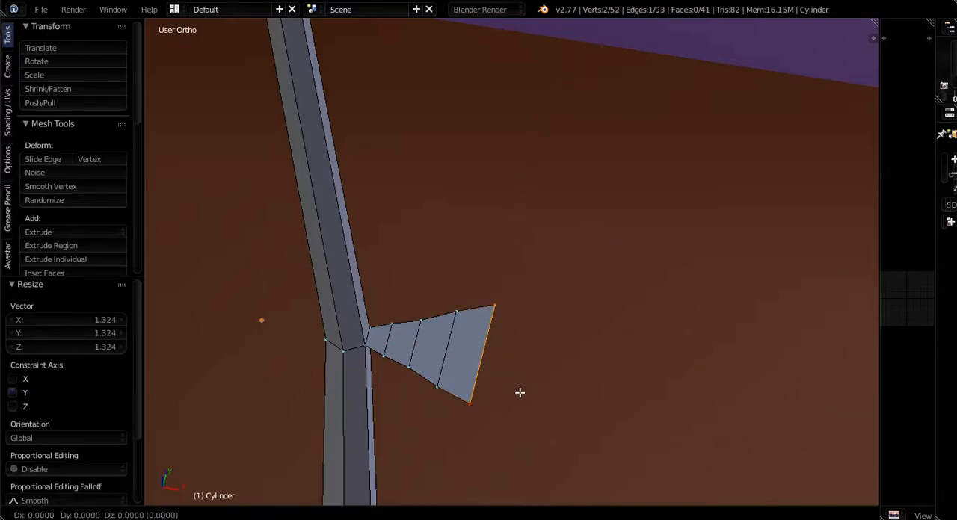
key(x)
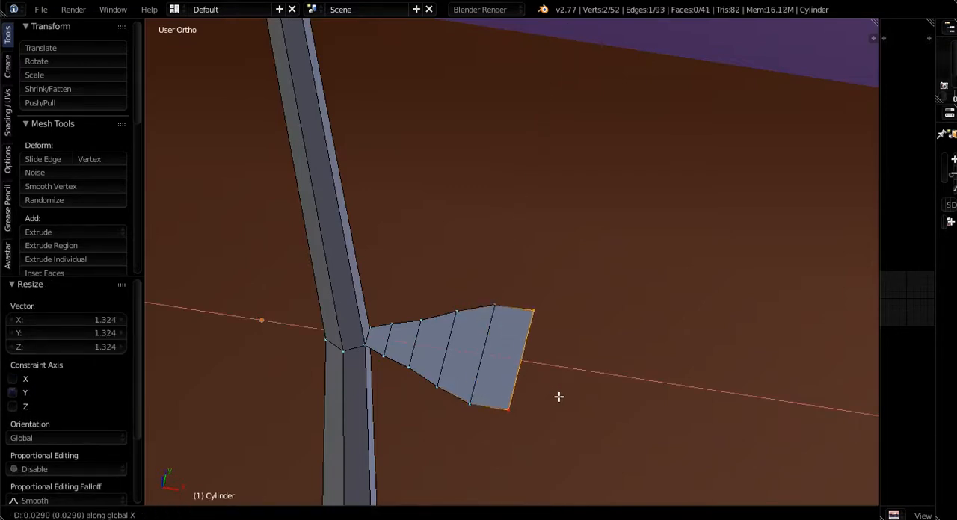
click(555, 396)
key(e)
key(x)
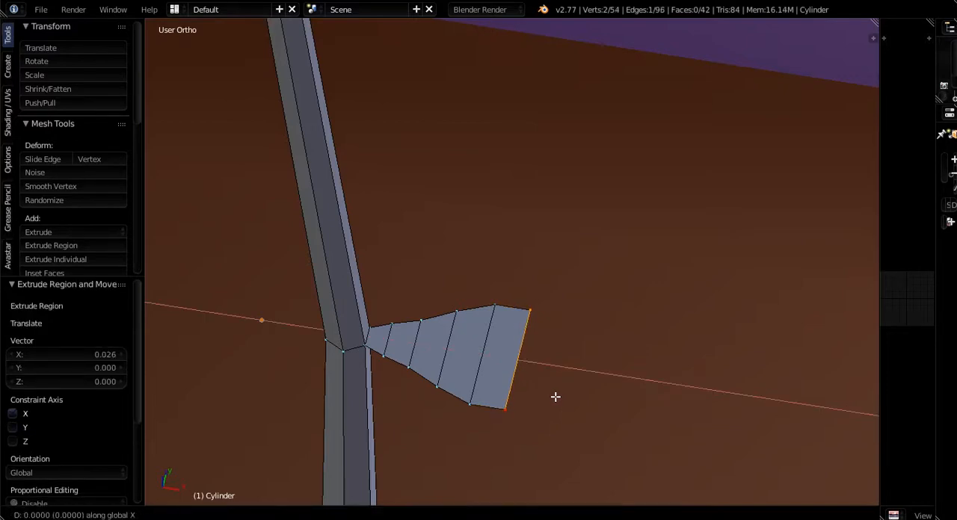
click(590, 401)
key(s)
key(y)
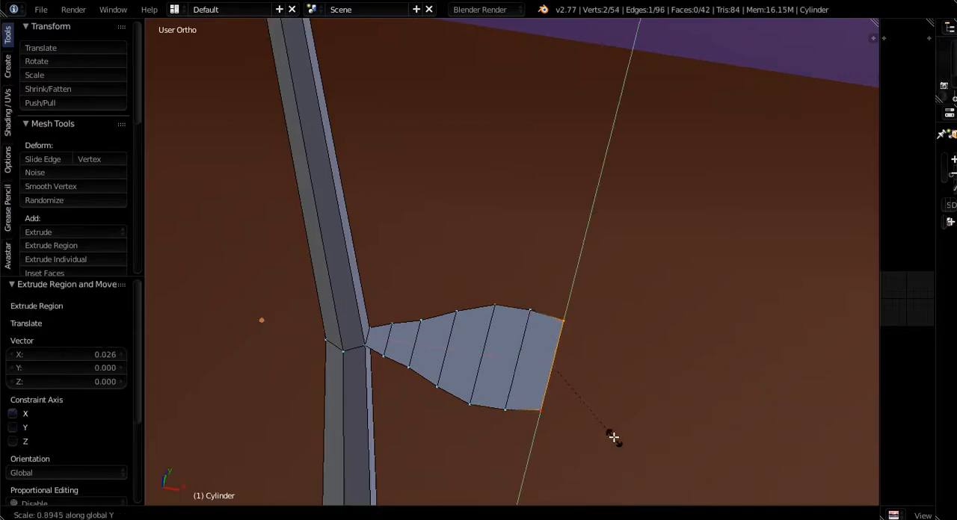
click(605, 422)
- Extrude the leaf's outer edge another 0.026 units along X and scale it to 0.429 along Y
key(e)
key(x)
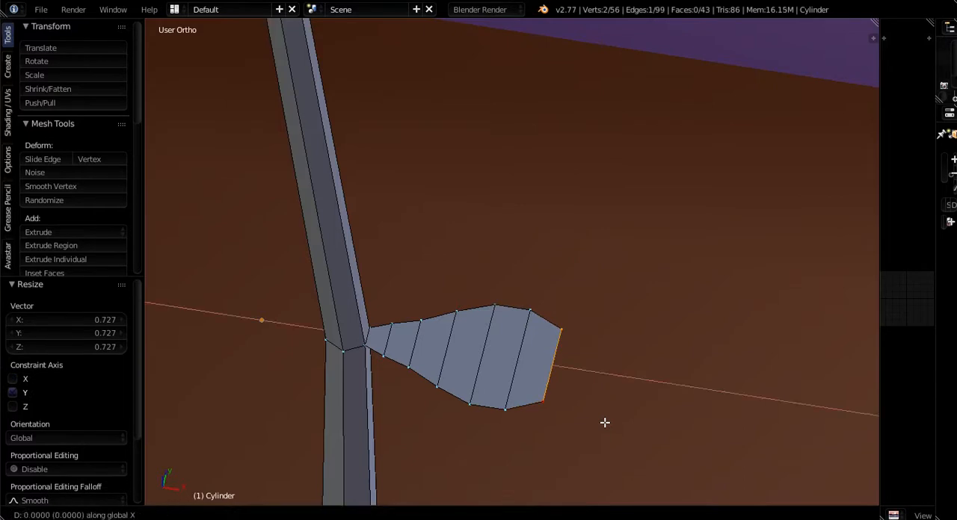
click(639, 424)
key(s)
key(y)
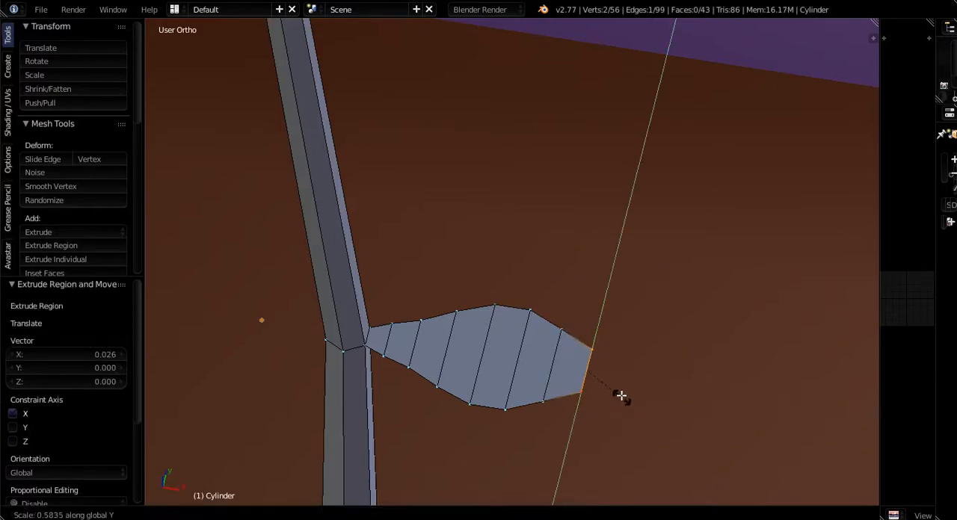
click(615, 386)
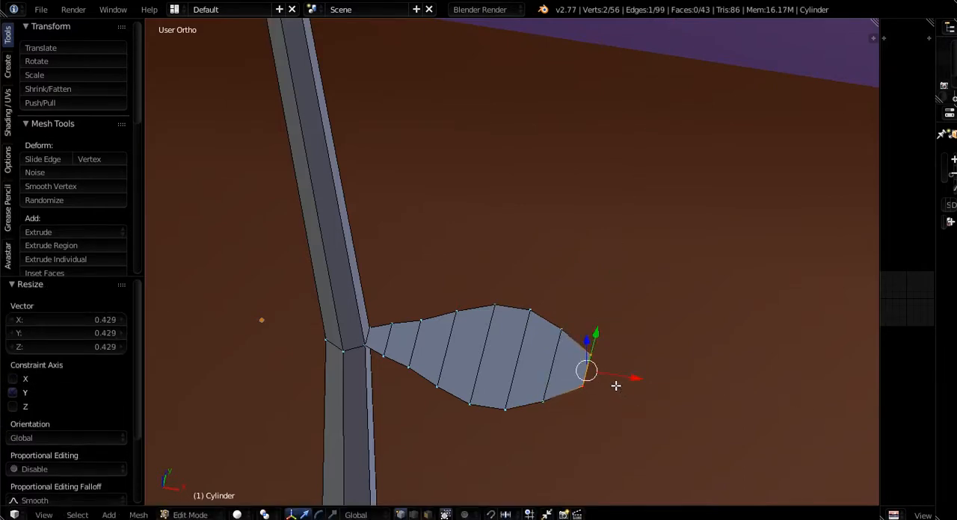
- Extrude the leaf's outer edge another 0.012 units along X and scale it to 0.339 along Y to form the tip
key(e)
key(x)
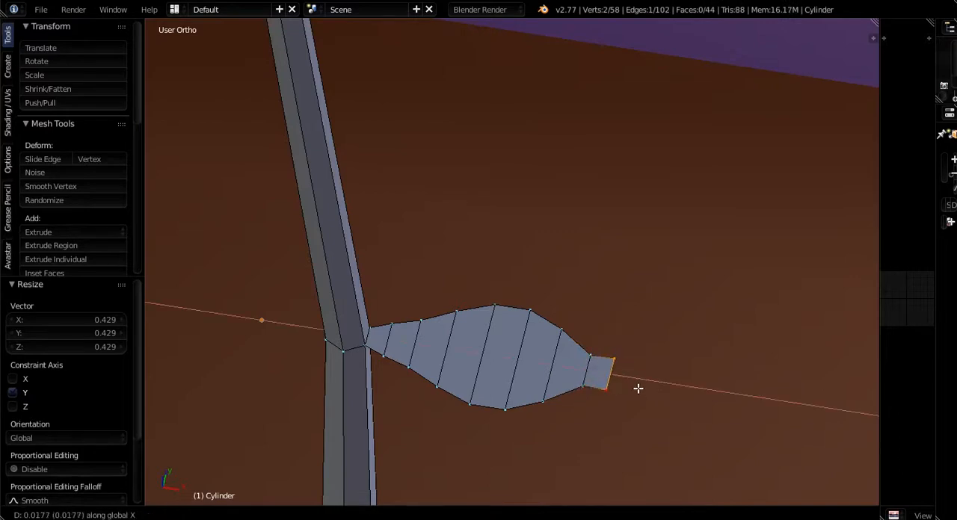
click(632, 387)
key(s)
key(y)
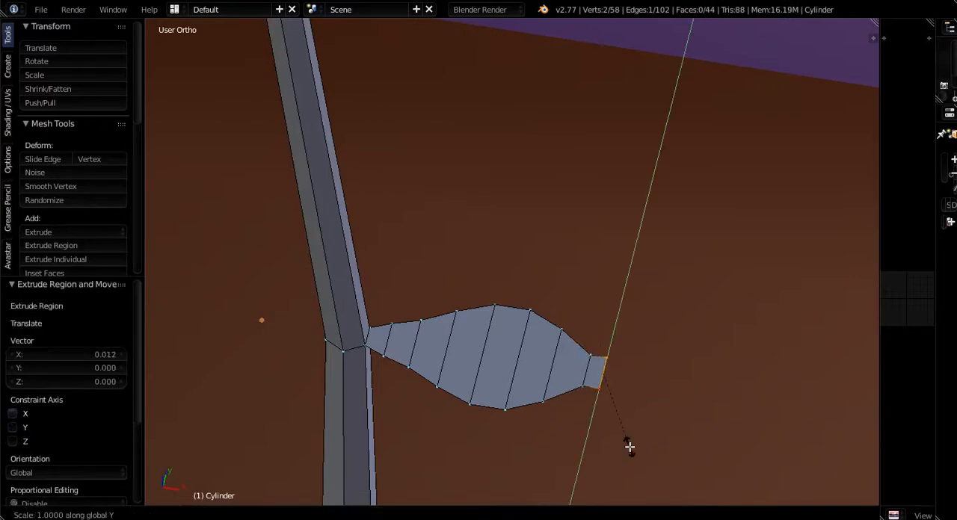
click(621, 392)
- Add one centred loop cut running lengthwise down the middle of the leaf
middle_drag(621, 392, 676, 477)
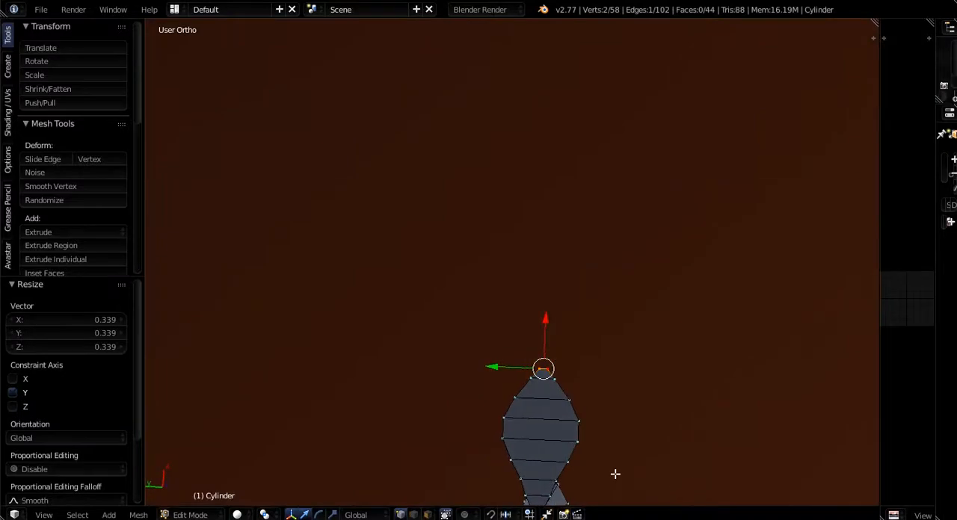
shift+middle_drag(616, 473, 526, 316)
scroll(434, 265, up, 4)
scroll(526, 315, down, 5)
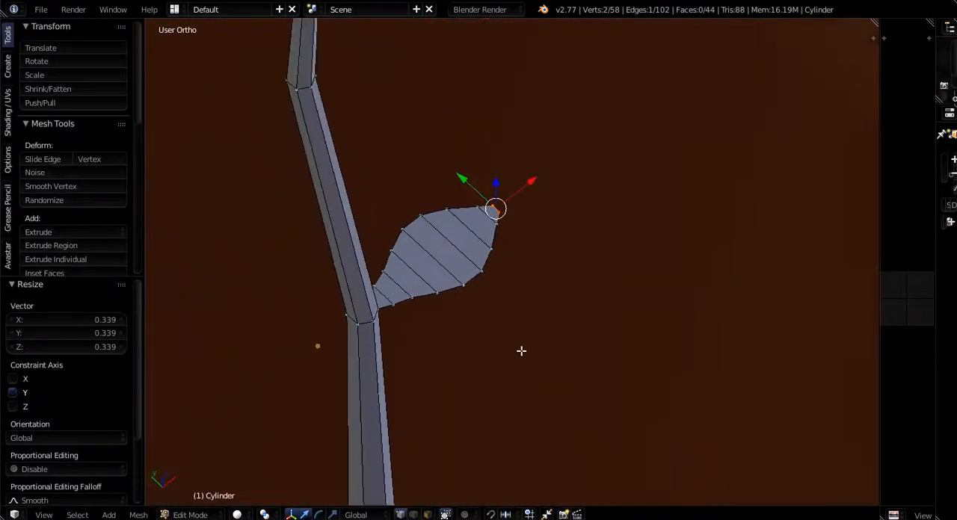
middle_drag(521, 350, 438, 453)
scroll(461, 384, up, 4)
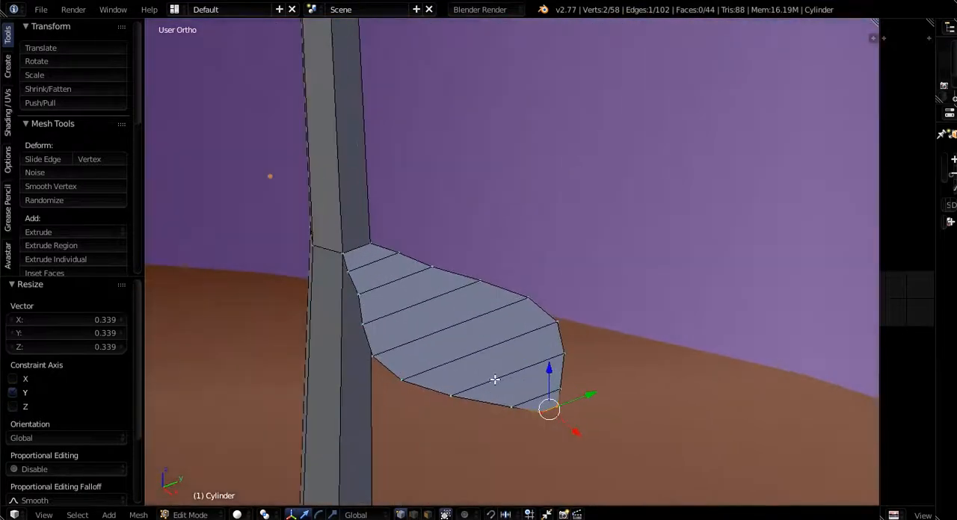
key(ctrl+r)
click(514, 386)
right_click(514, 386)
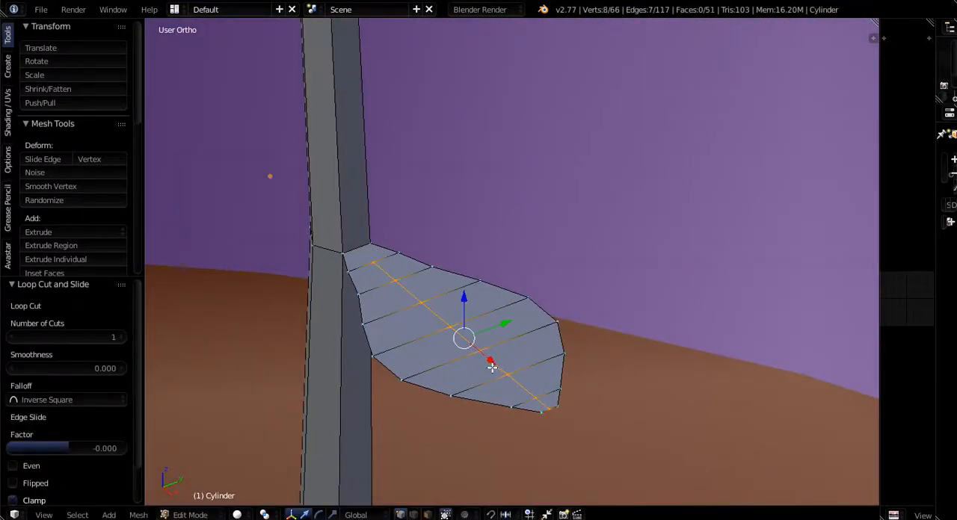
- Add a centred lengthwise loop cut in each half of the leaf, on both sides of the midrib
middle_drag(491, 367, 512, 368)
scroll(337, 254, up, 5)
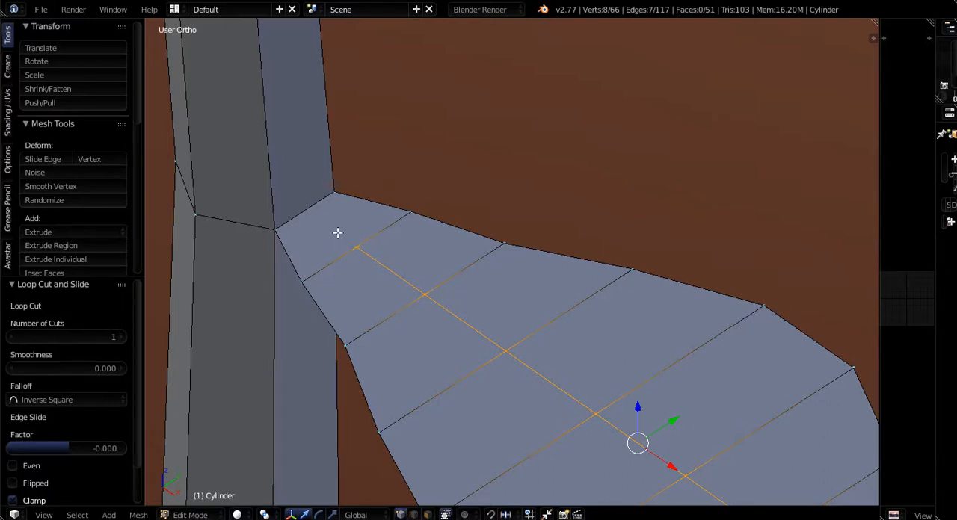
scroll(338, 234, down, 3)
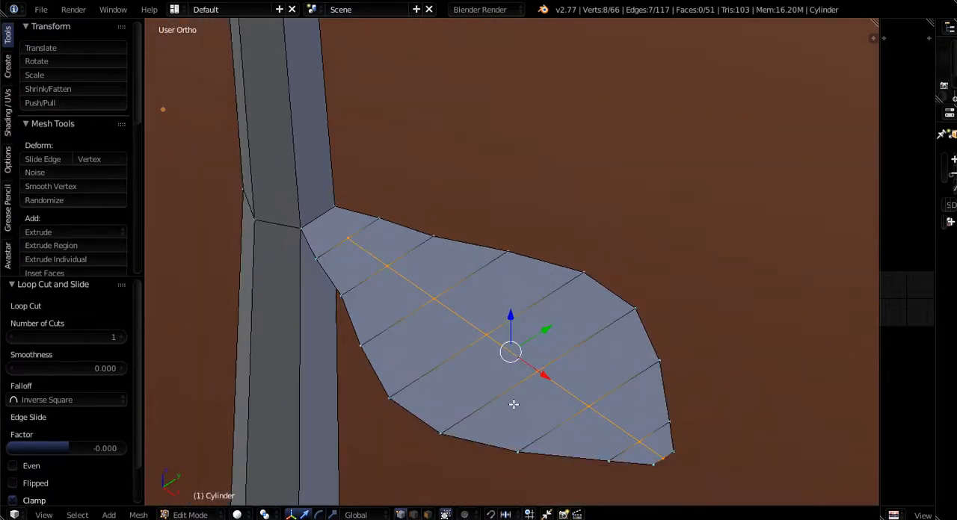
middle_drag(514, 404, 442, 395)
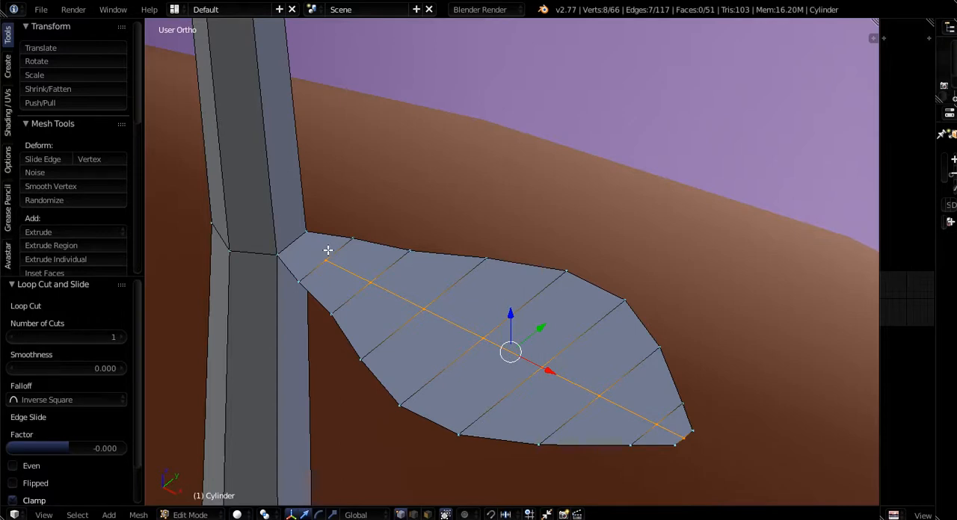
middle_drag(345, 279, 339, 271)
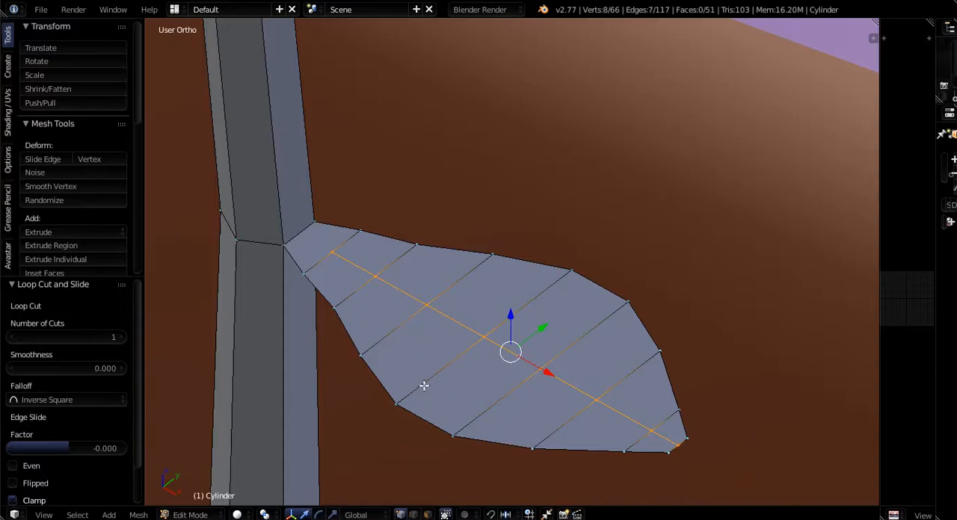
key(ctrl+r)
click(390, 347)
click(390, 348)
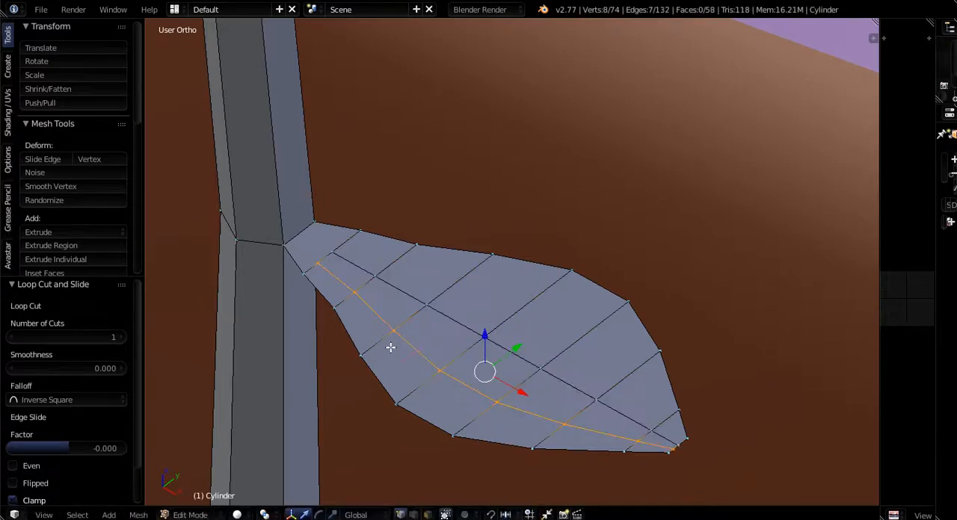
key(ctrl+r)
click(487, 292)
click(487, 293)
- Select the leaf's three inner lengthwise edge loops and lower them 0.003 units along Z
middle_drag(479, 376, 414, 367)
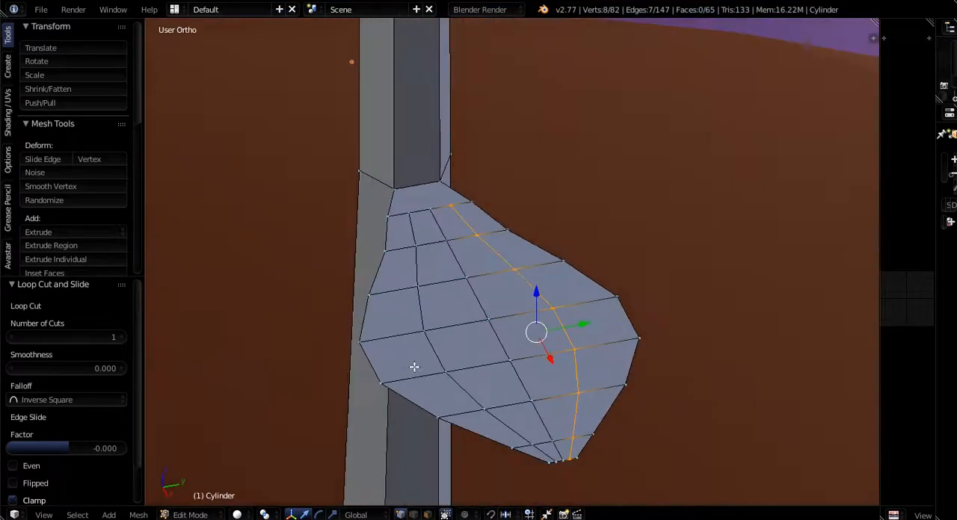
right_click(427, 213)
shift+right_click(445, 235)
shift+right_click(462, 276)
shift+right_click(484, 314)
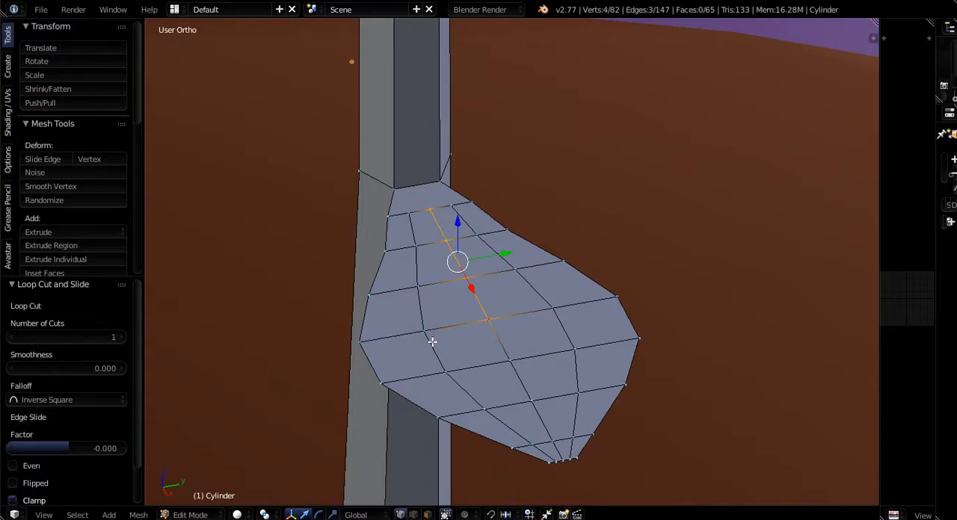
alt+right_click(433, 342)
alt+shift+right_click(507, 344)
alt+shift+right_click(556, 327)
middle_drag(533, 383, 577, 336)
drag(496, 290, 496, 298)
- Select only the leaf's central lengthwise edge loop and lower it another 0.003 units along Z
middle_drag(471, 355, 437, 364)
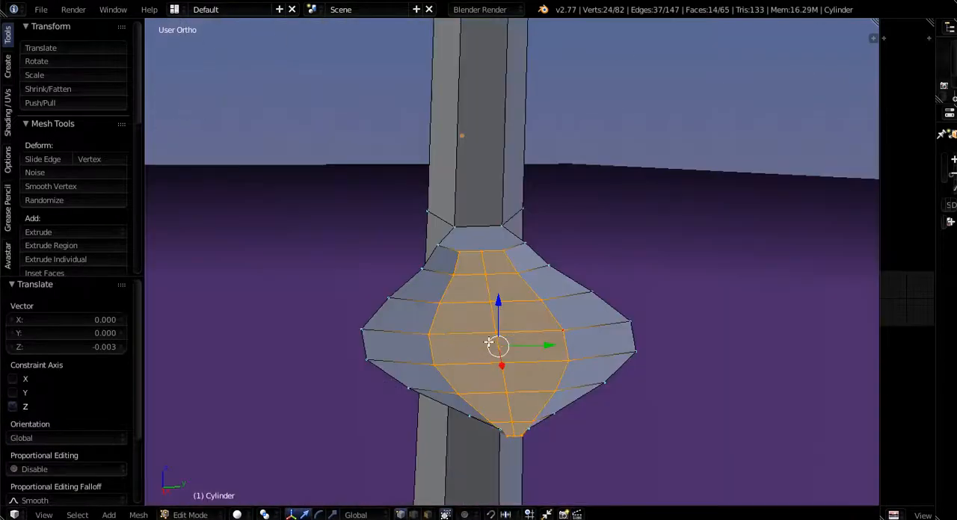
alt+right_click(459, 395)
middle_drag(458, 394, 495, 344)
drag(497, 296, 497, 305)
- Lower the two crosswise vertex rows at the leaf's widest part along Z, the inner by 0.004 units and the outer by 0.007
middle_drag(496, 320, 388, 395)
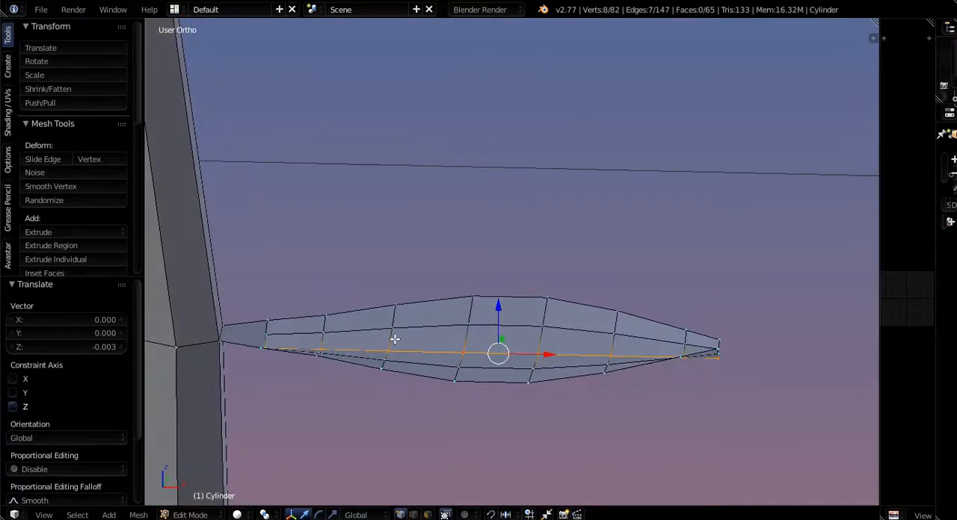
middle_drag(471, 337, 471, 386)
middle_drag(465, 350, 466, 410)
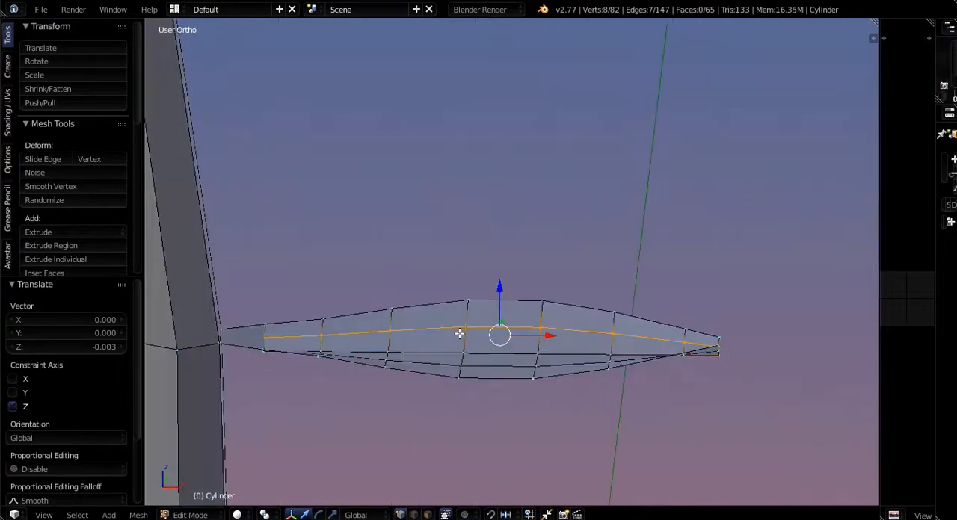
alt+right_click(470, 352)
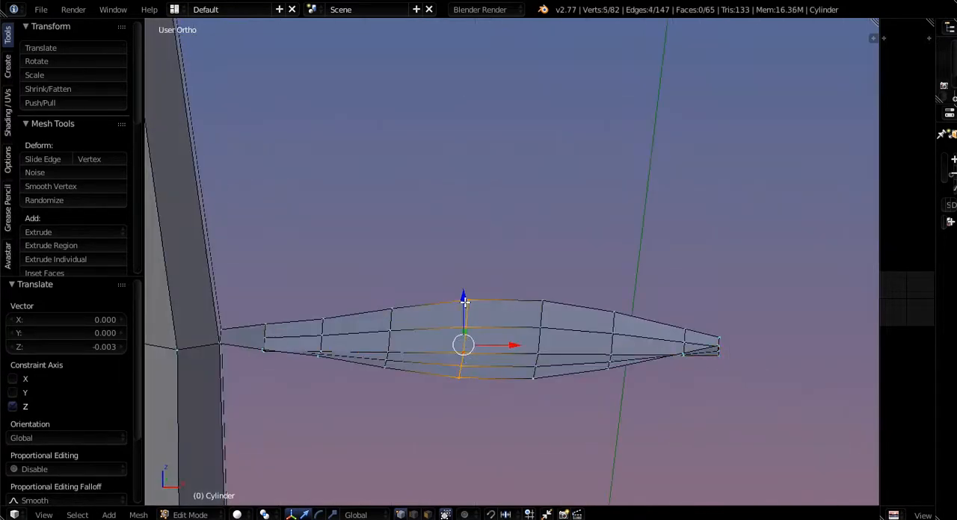
drag(464, 301, 460, 312)
alt+right_click(529, 322)
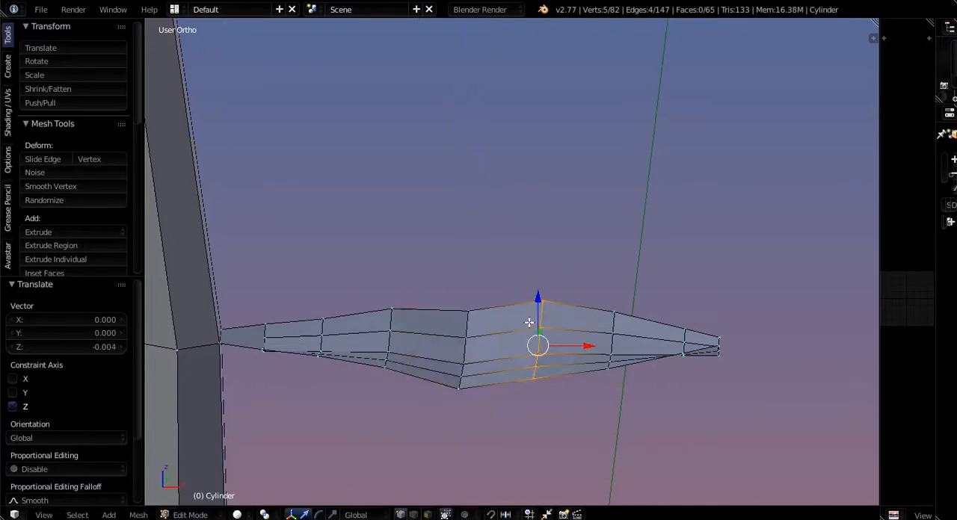
drag(539, 301, 541, 319)
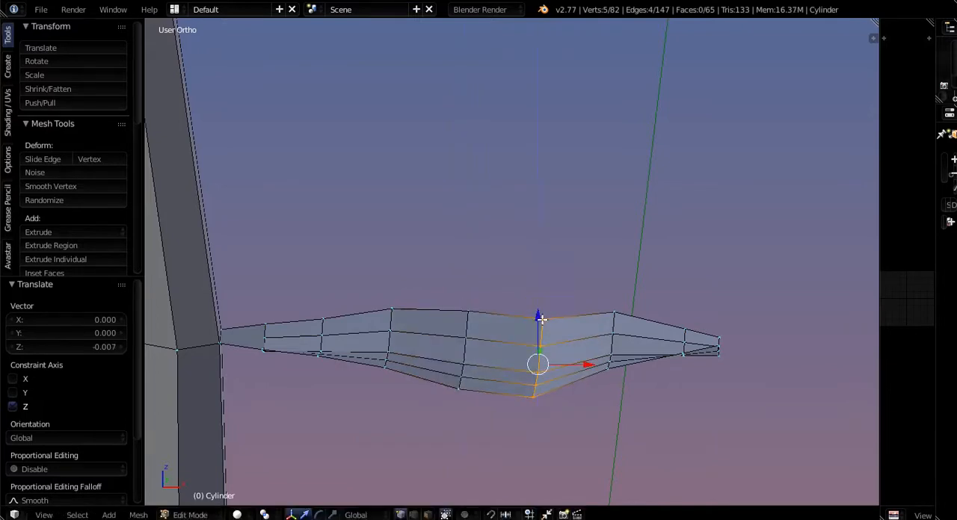
- Lower the next crosswise row 0.010 units along Z, then the row before the tip, and the tip row 0.014 units
alt+right_click(617, 340)
drag(617, 306, 632, 329)
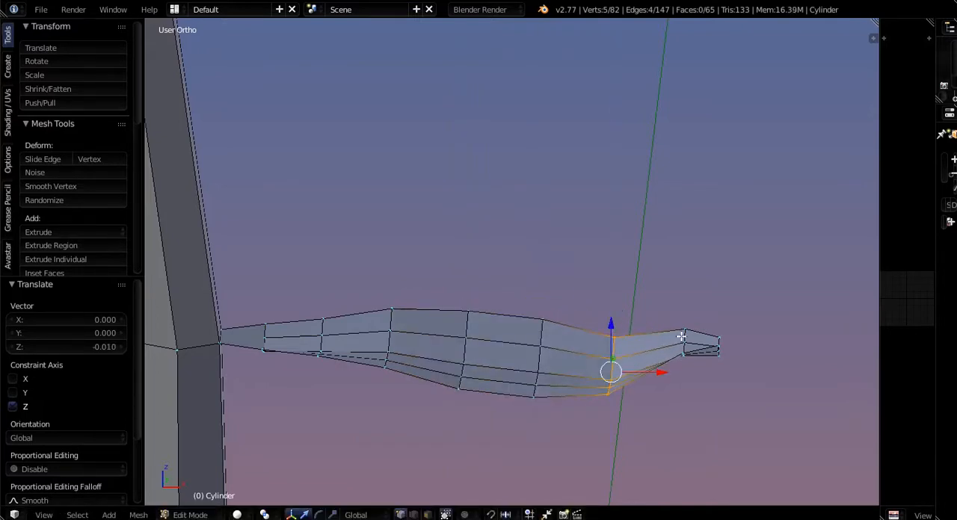
alt+right_click(681, 336)
drag(683, 304, 717, 341)
alt+right_click(716, 342)
middle_drag(718, 342, 560, 447)
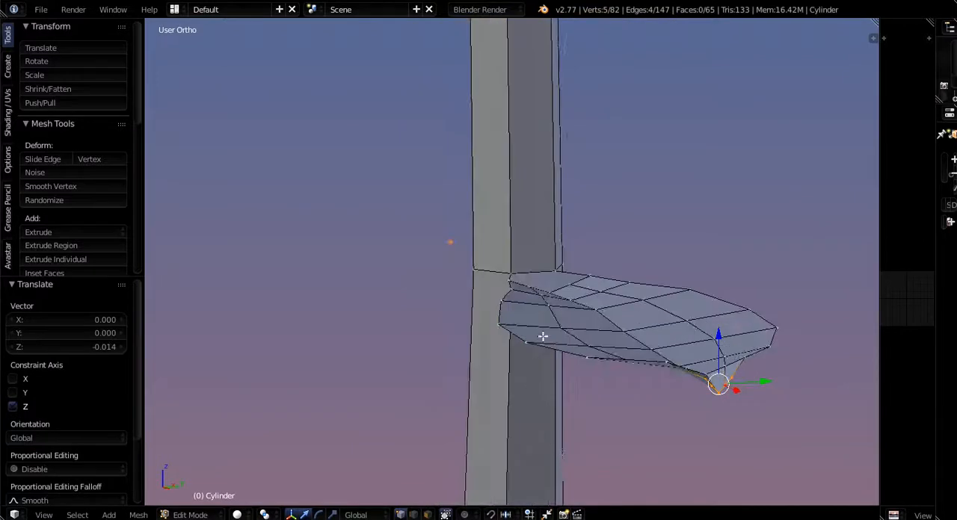
- Adjust the inner vertices on the leaf's negative-Y side and raise three rim vertices there 0.002 units along Z
alt+right_click(547, 304)
alt+right_click(560, 328)
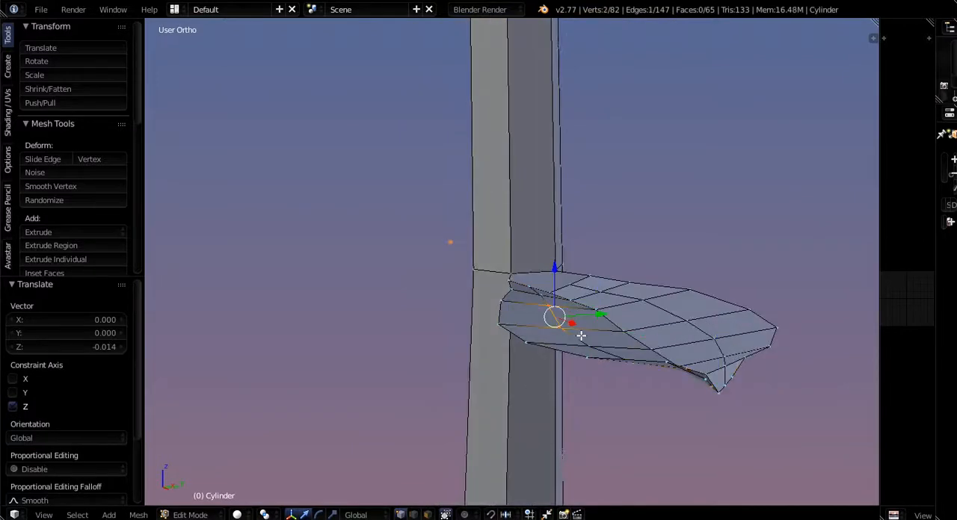
drag(568, 287, 510, 285)
right_click(501, 299)
shift+right_click(524, 344)
shift+right_click(503, 328)
- Move three inner vertices on the leaf's positive-Y side -0.018 along X and -0.004 along Y, and raise the adjacent rim vertices 0.0009 along Z
scroll(702, 403, down, 1)
middle_drag(702, 403, 682, 346)
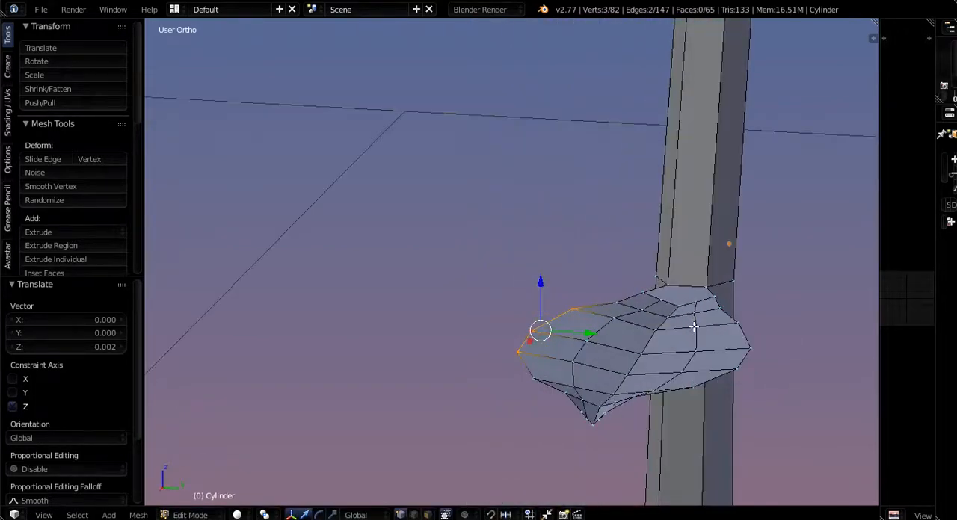
right_click(696, 327)
shift+right_click(696, 349)
shift+right_click(682, 371)
key(g)
key(y)
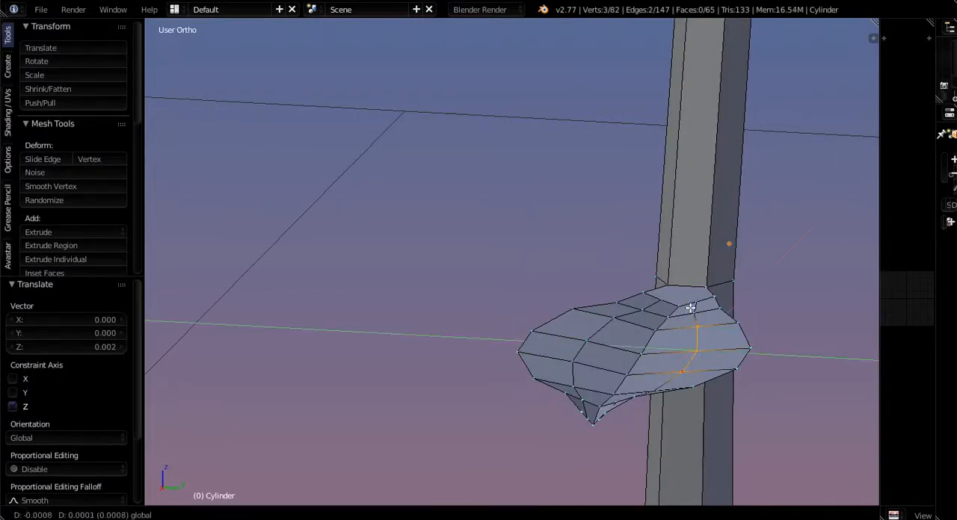
click(690, 307)
drag(734, 342, 736, 365)
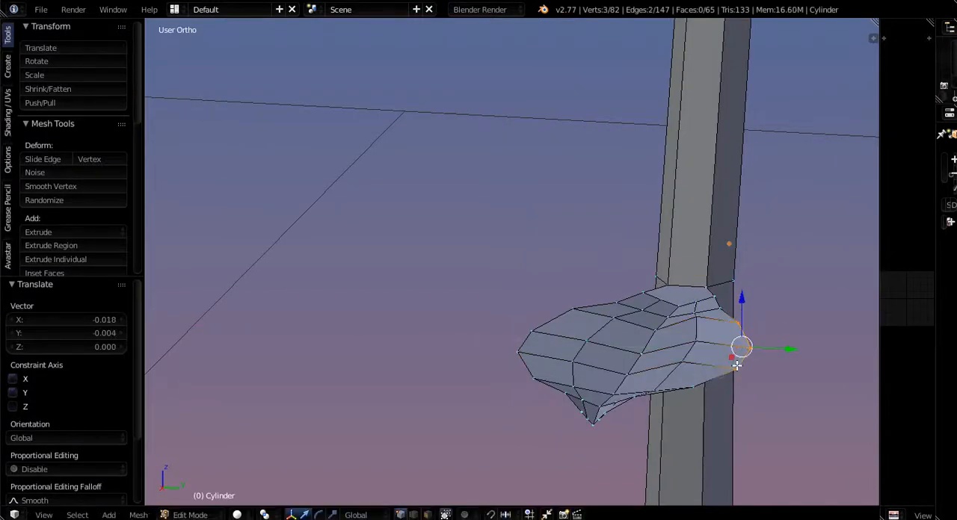
drag(743, 304, 741, 301)
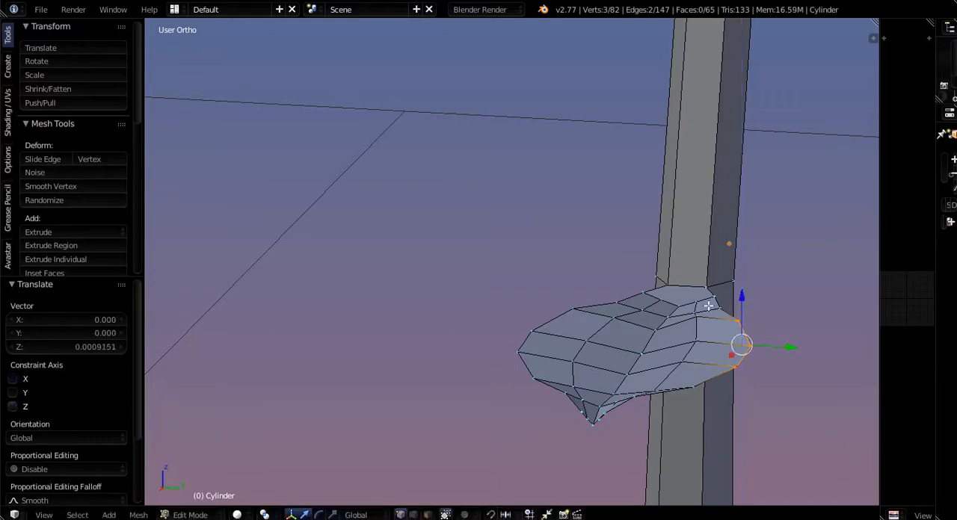
- Undo the sideways shift and raise the three inner vertices on that side of the leaf 0.004 units along Z
middle_drag(637, 371, 607, 384)
middle_drag(680, 358, 549, 385)
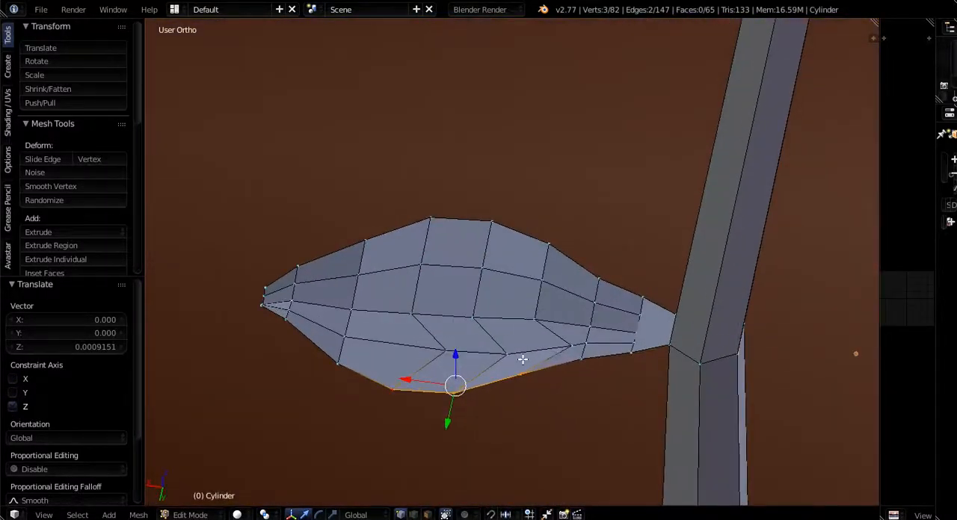
right_click(522, 359)
right_click(523, 360)
right_click(523, 360)
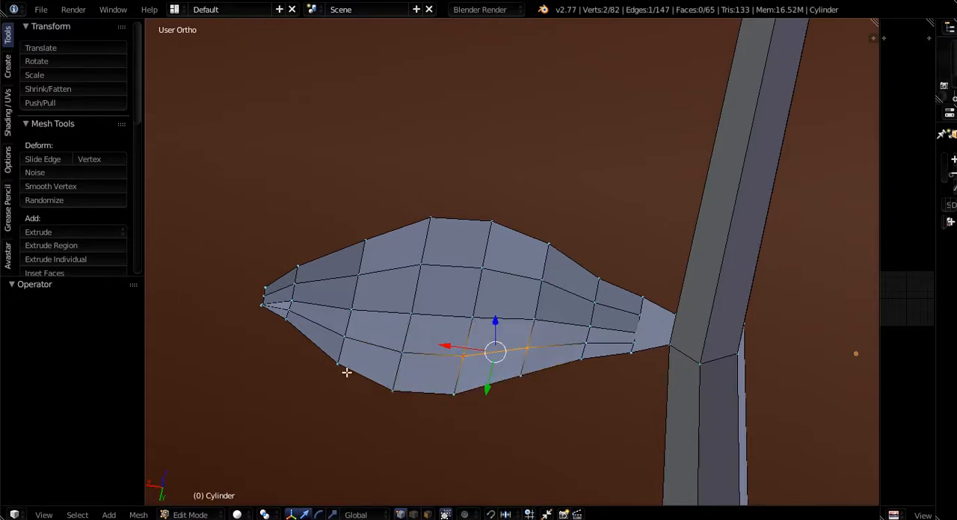
shift+right_click(402, 353)
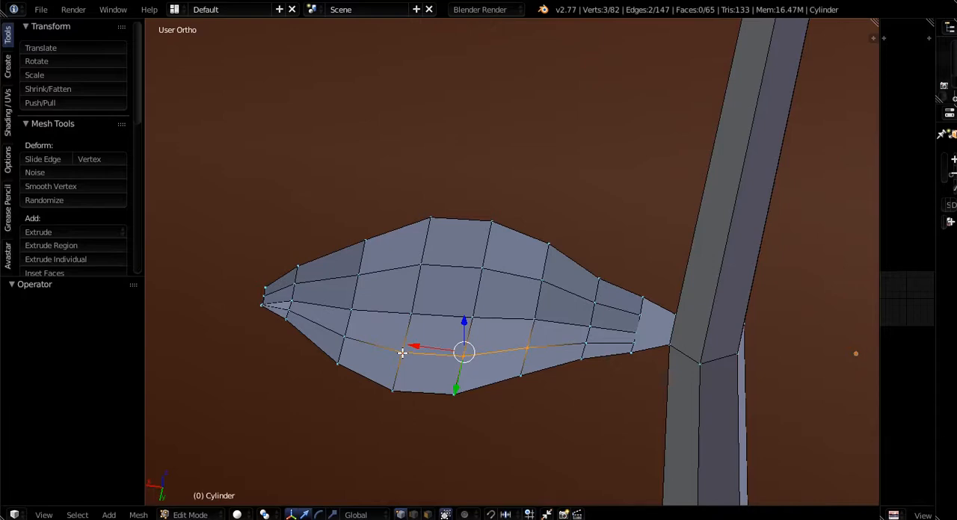
drag(466, 329, 469, 323)
- Undo the recent leaf edits back to the 0.007-unit lowering of the crosswise row at the widest part
middle_drag(494, 414, 540, 372)
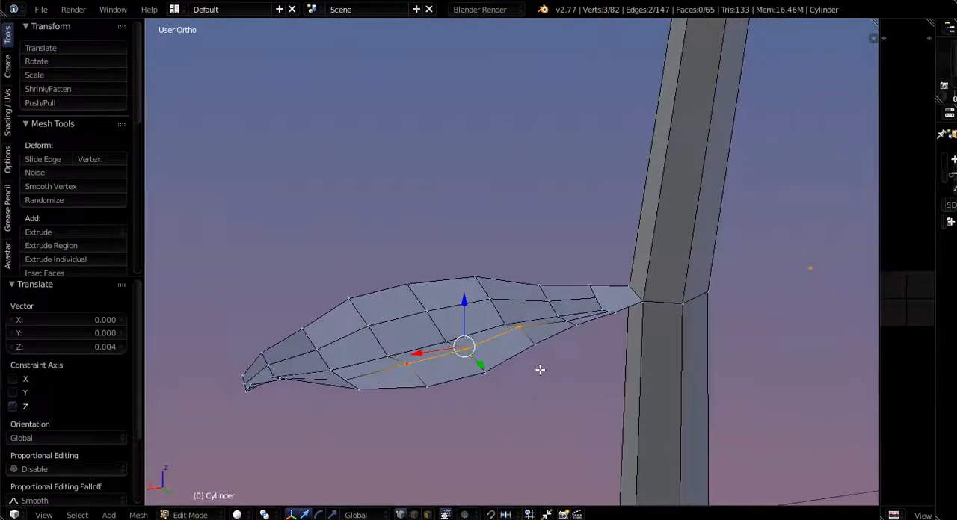
right_click(540, 369)
key(ctrl+z)
key(ctrl+z)
key(ctrl+z)
key(ctrl+z)
key(ctrl+z)
key(ctrl+z)
key(ctrl+z)
key(ctrl+z)
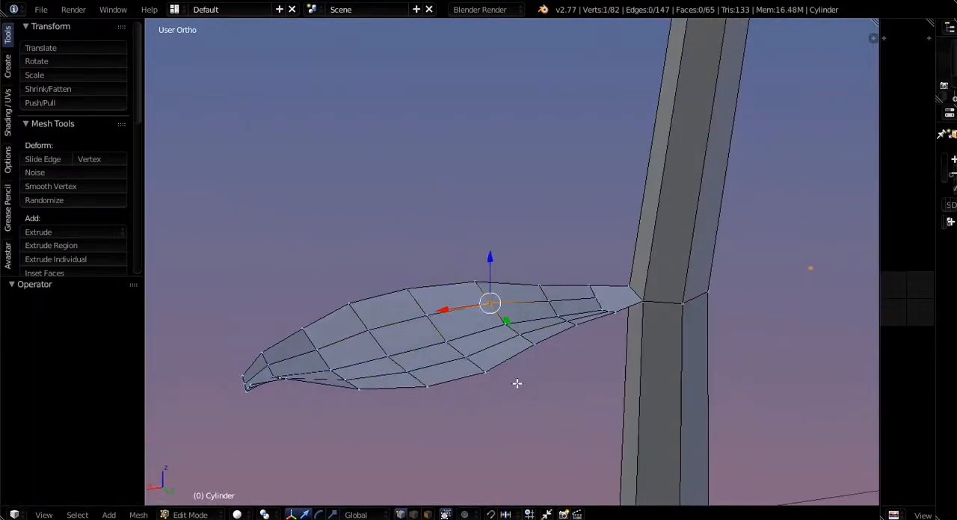
key(ctrl+z)
key(ctrl+z)
key(ctrl+z)
key(ctrl+z)
key(ctrl+z)
key(ctrl+z)
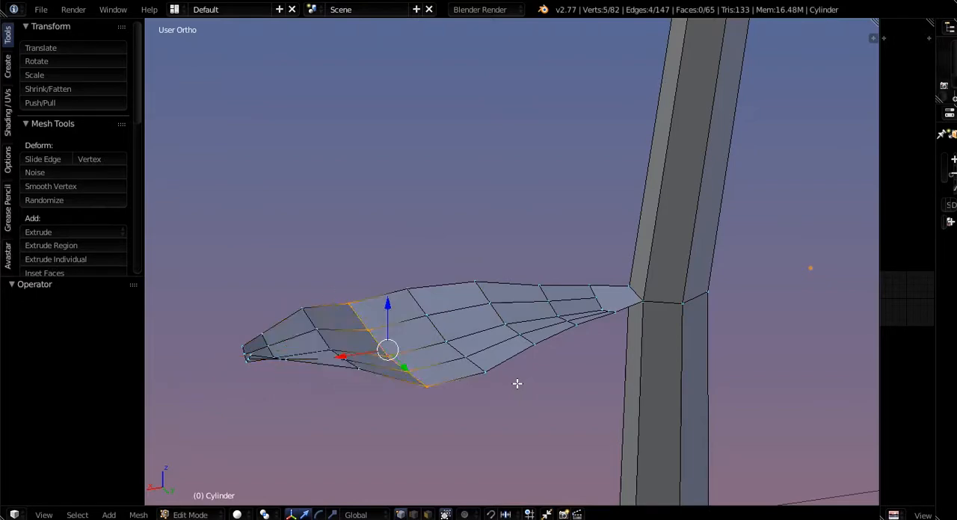
- Undo more leaf edits back to the selected inner faces and lower those faces 0.003 units along Z
key(ctrl+z)
key(ctrl+z)
key(ctrl+z)
key(ctrl+z)
key(ctrl+z)
key(ctrl+z)
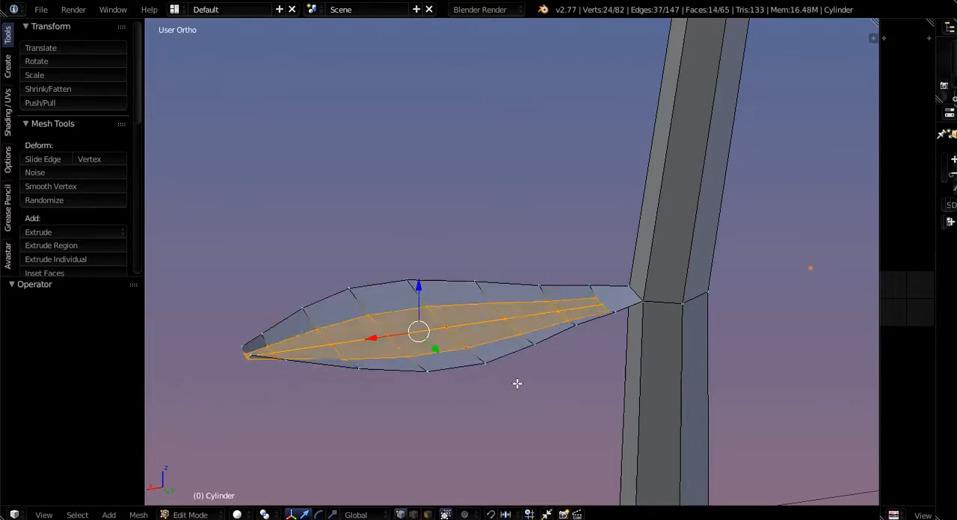
middle_drag(436, 396, 436, 311)
drag(382, 267, 379, 291)
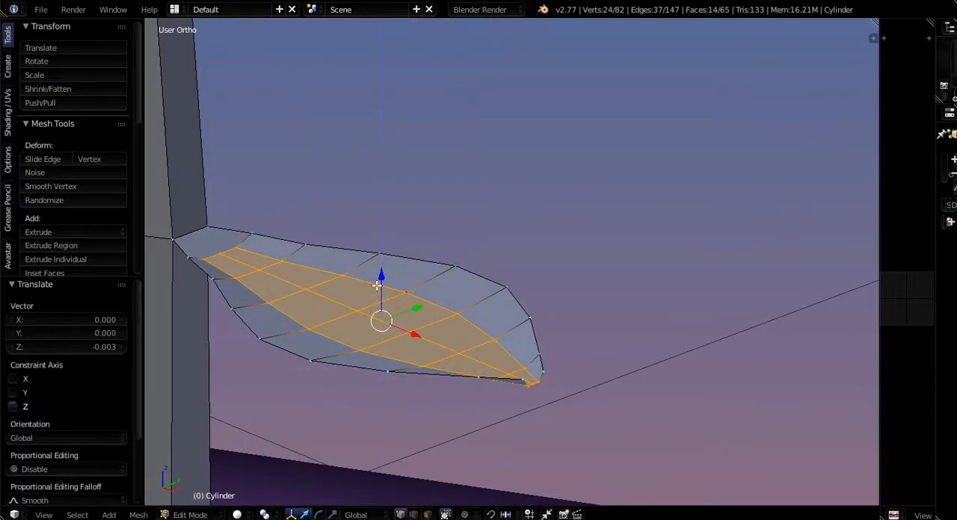
- Lower the leaf's lengthwise middle row of vertices 0.003 units along Z
key(a)
alt+right_click(341, 301)
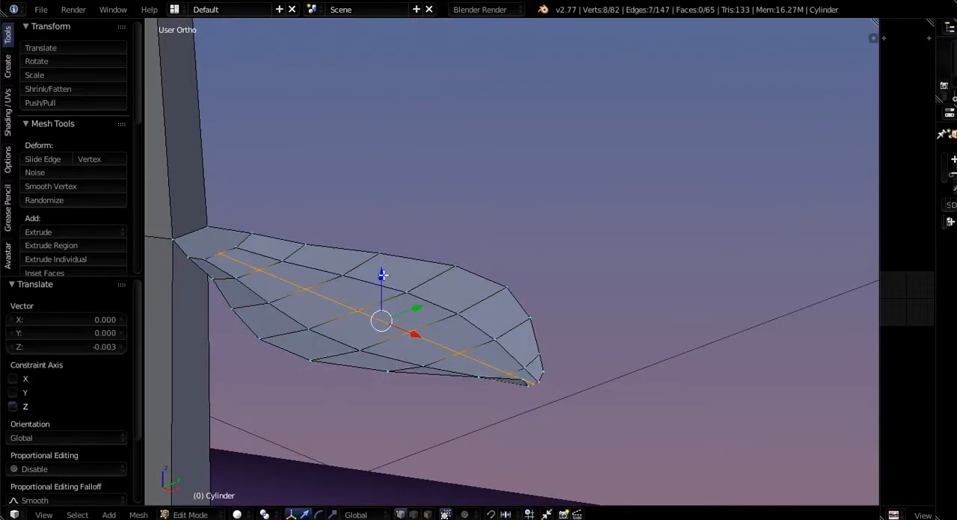
drag(382, 275, 383, 283)
middle_drag(383, 283, 246, 332)
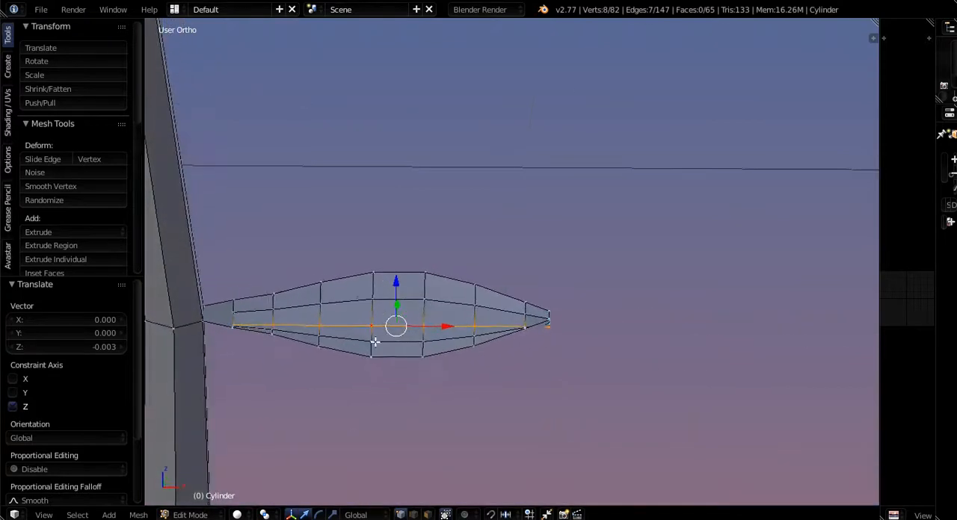
- Rotate the leaf's six outermost crosswise rows about 13° around Y, lower them in line with the leaf base, and shift them -0.005 along X
alt+click(318, 318)
alt+shift+click(364, 316)
alt+shift+click(417, 312)
alt+click(479, 318)
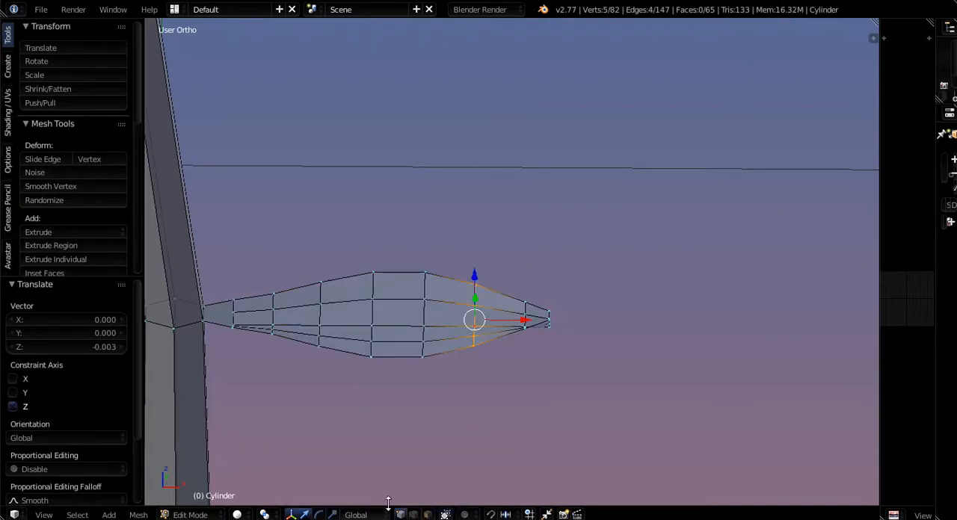
key(b)
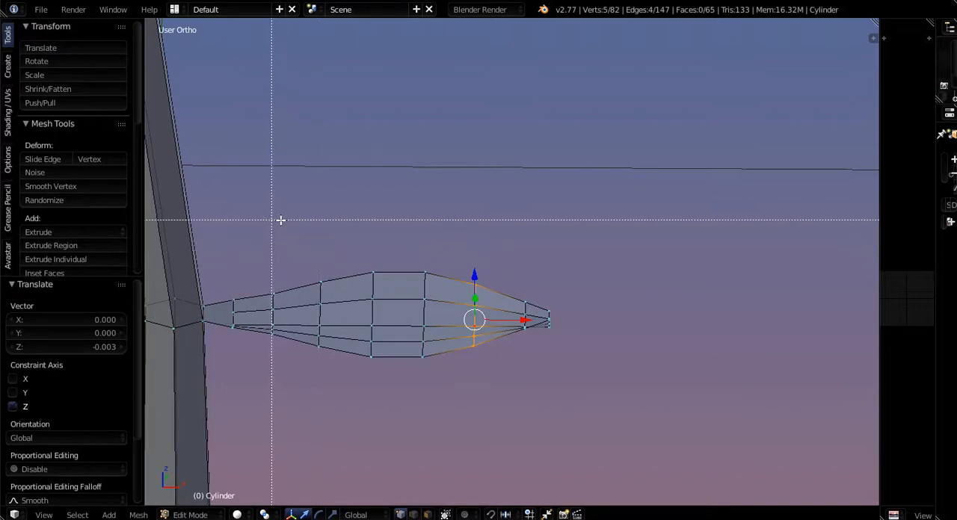
drag(291, 219, 588, 417)
middle_drag(588, 418, 485, 371)
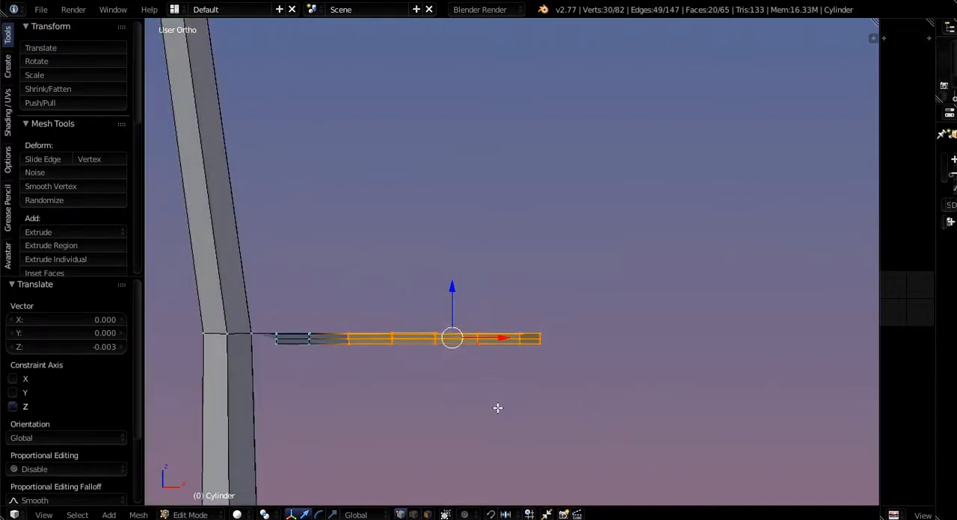
key(r)
key(y)
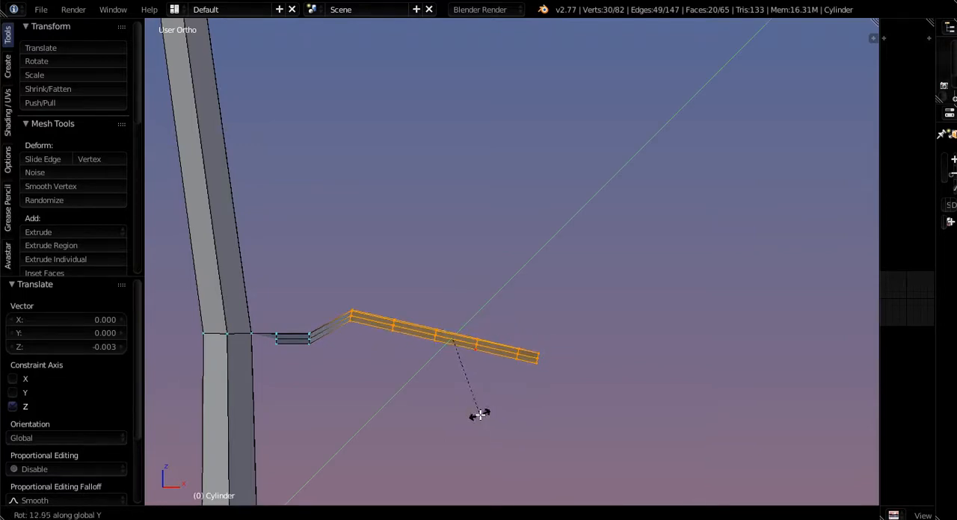
click(480, 415)
drag(453, 291, 453, 321)
drag(498, 366, 491, 368)
- Rotate the leaf's five outermost crosswise rows -14.487° and raise them 0.011 units along Z
key(b)
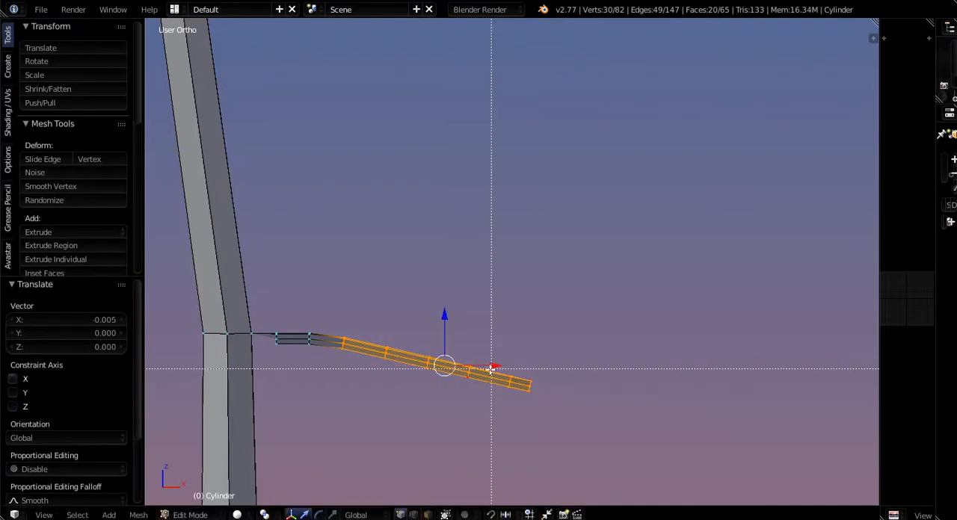
middle_drag(312, 284, 343, 363)
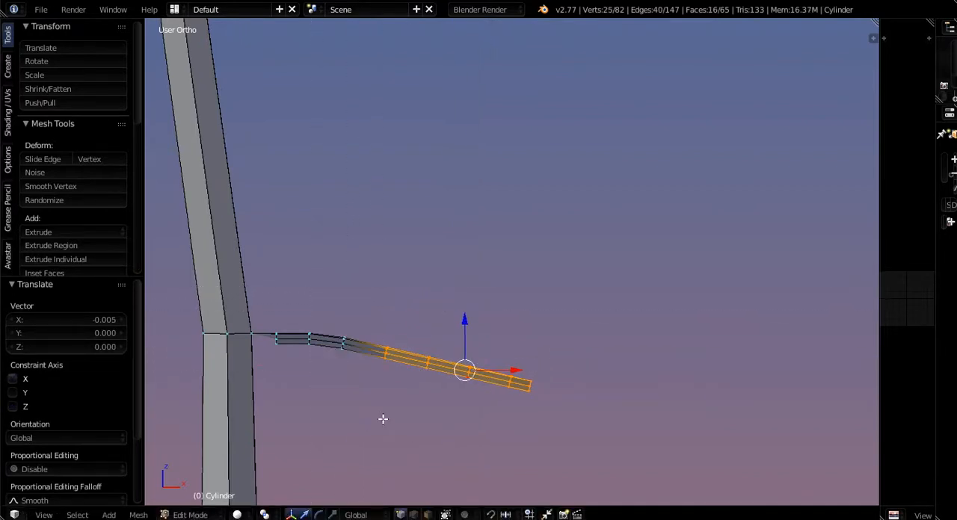
key(r)
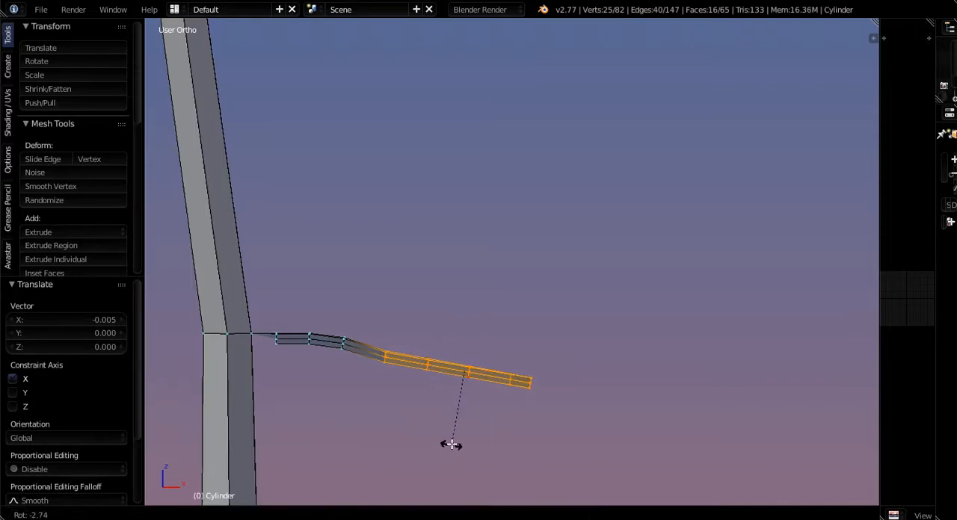
click(467, 434)
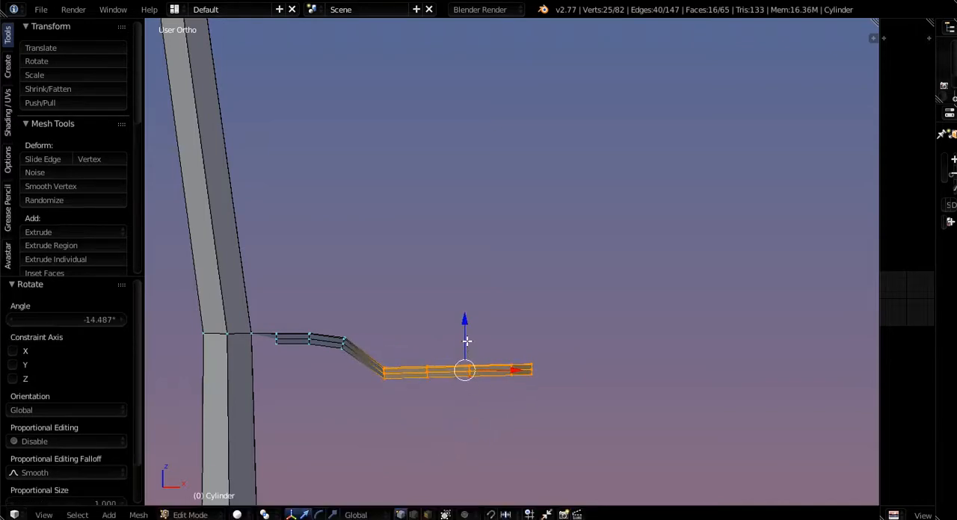
drag(466, 329, 467, 314)
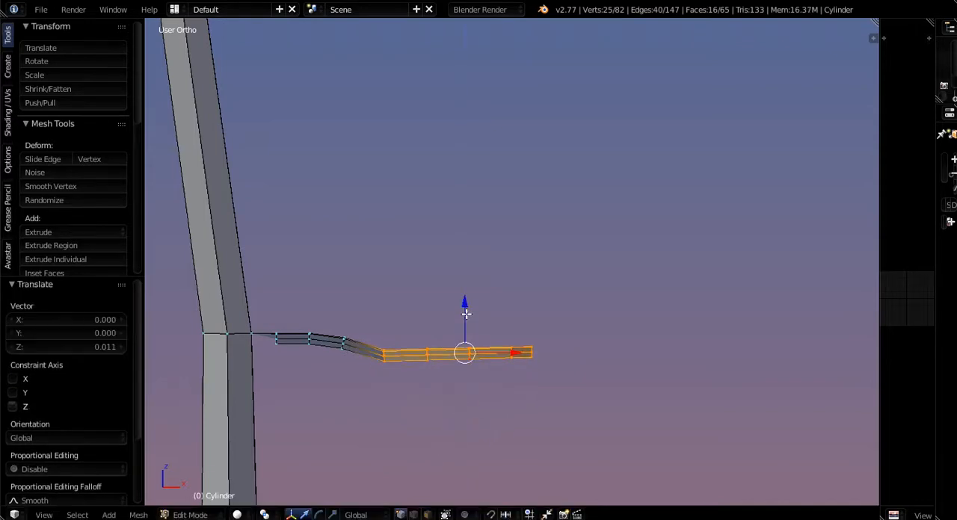
- Rotate the leaf's four outermost crosswise rows around Y so they slope up toward the tip, and raise them 0.001 units along Z
key(b)
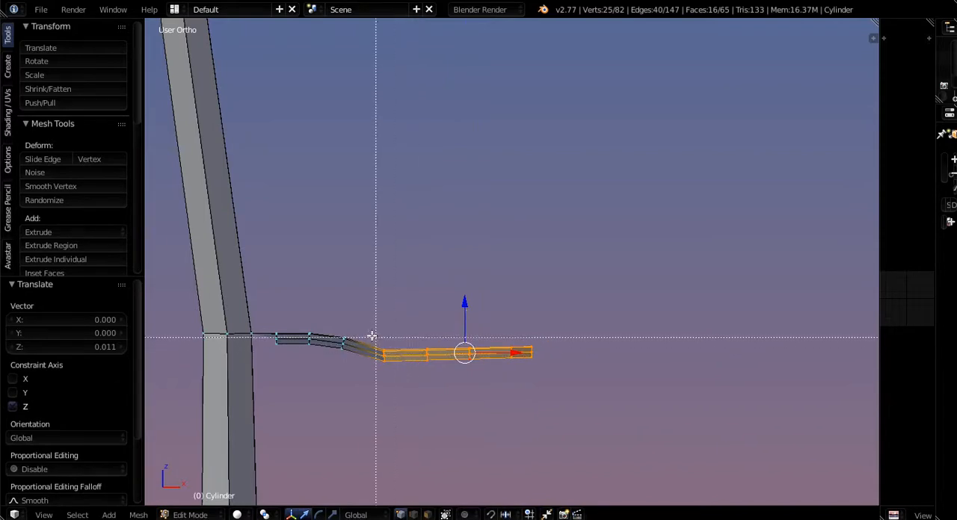
middle_drag(357, 331, 421, 427)
key(r)
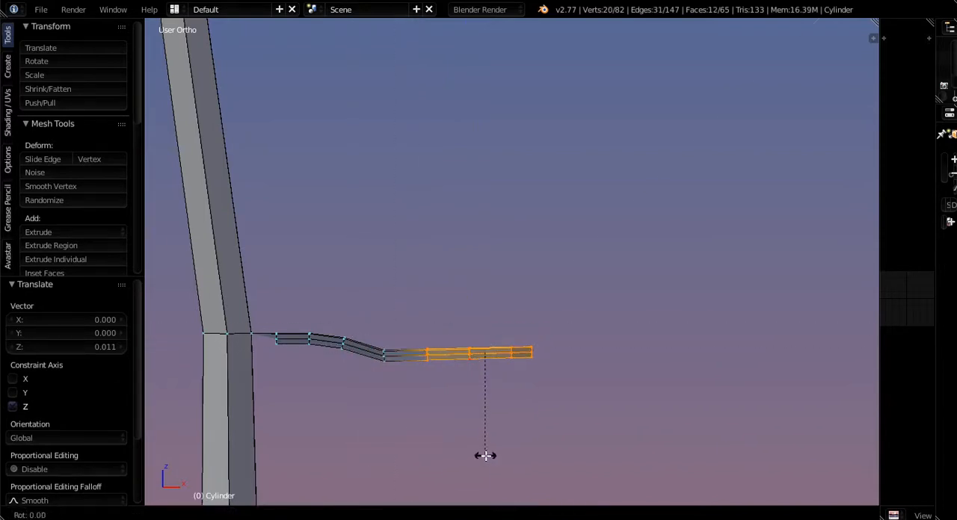
key(y)
click(488, 436)
drag(483, 310, 487, 311)
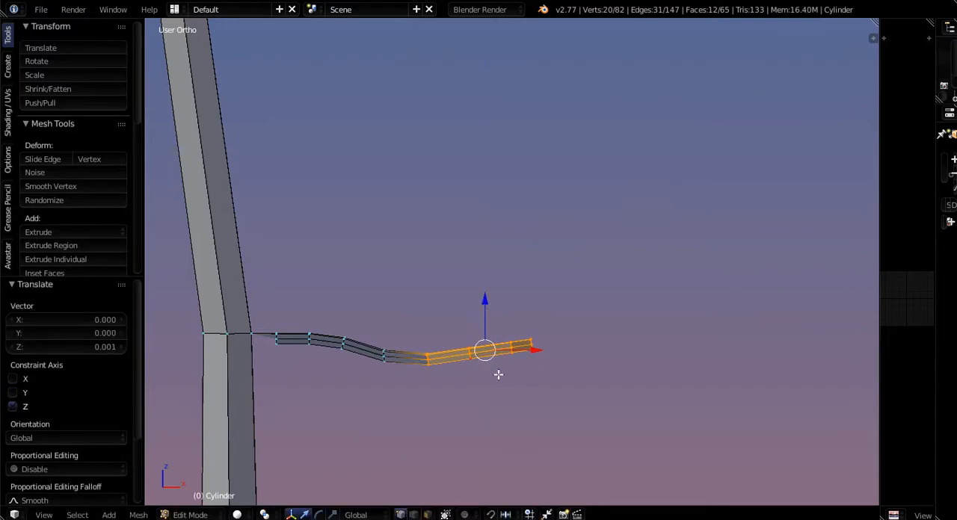
key(n)
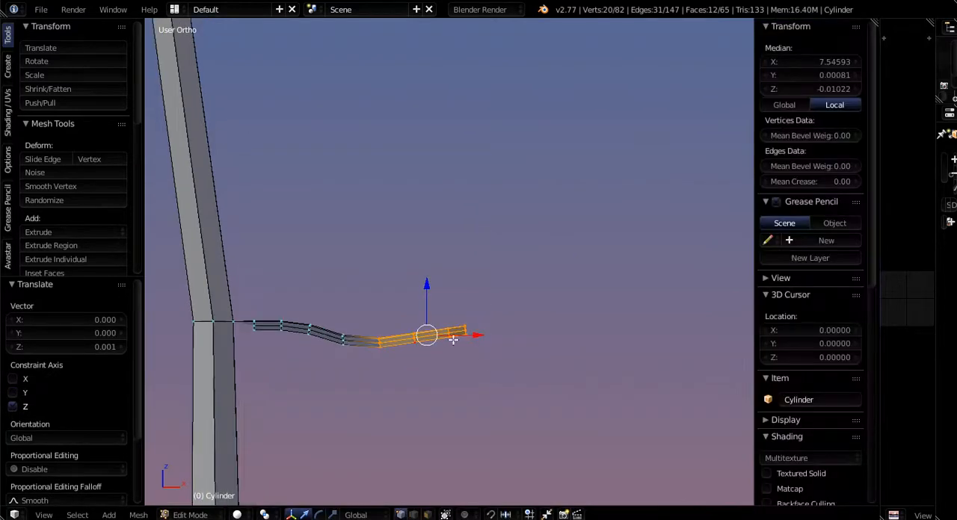
key(n)
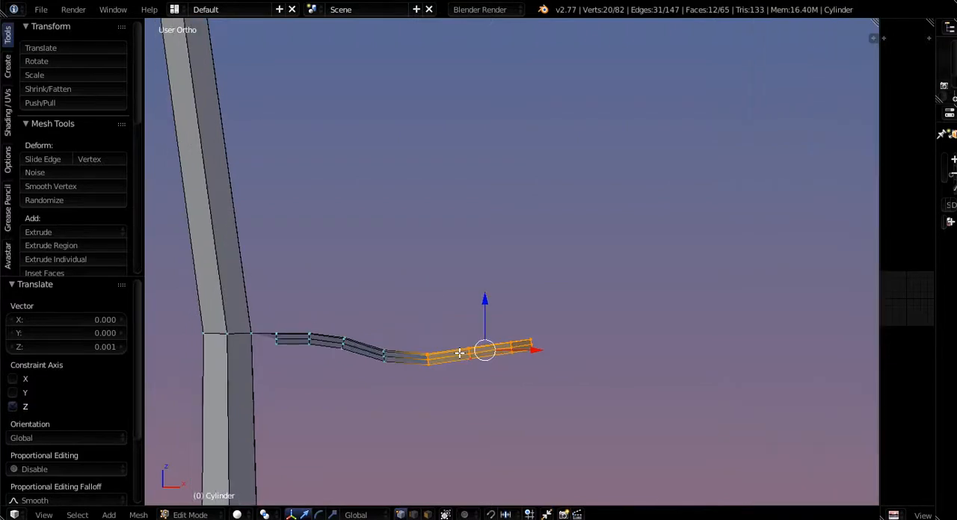
- Rotate the three crosswise rows nearest the leaf tip downward until they are nearly level
key(b)
middle_drag(397, 292, 447, 377)
key(r)
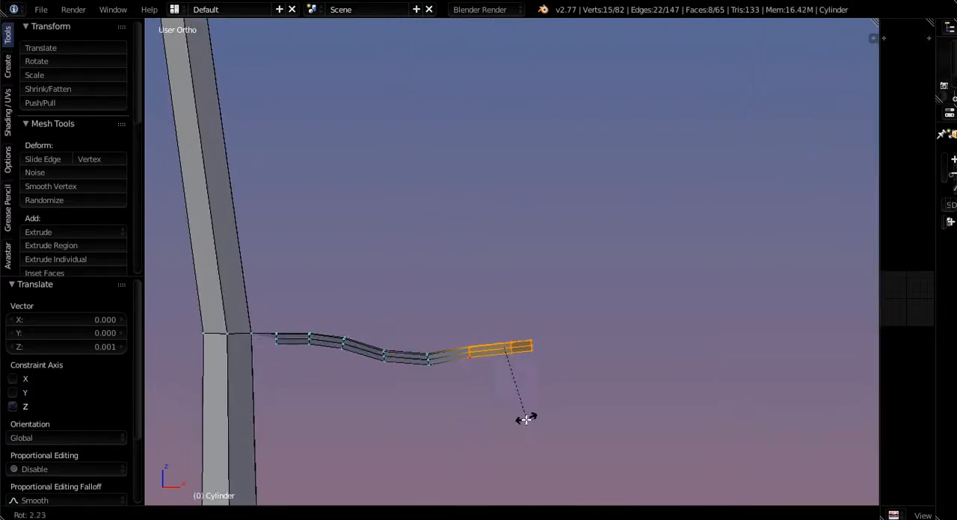
click(504, 374)
- Rotate the two rows at the leaf tip 14.067° downward, lower them slightly, and shift them -0.004 along X
drag(501, 299, 532, 367)
key(a)
key(b)
key(r)
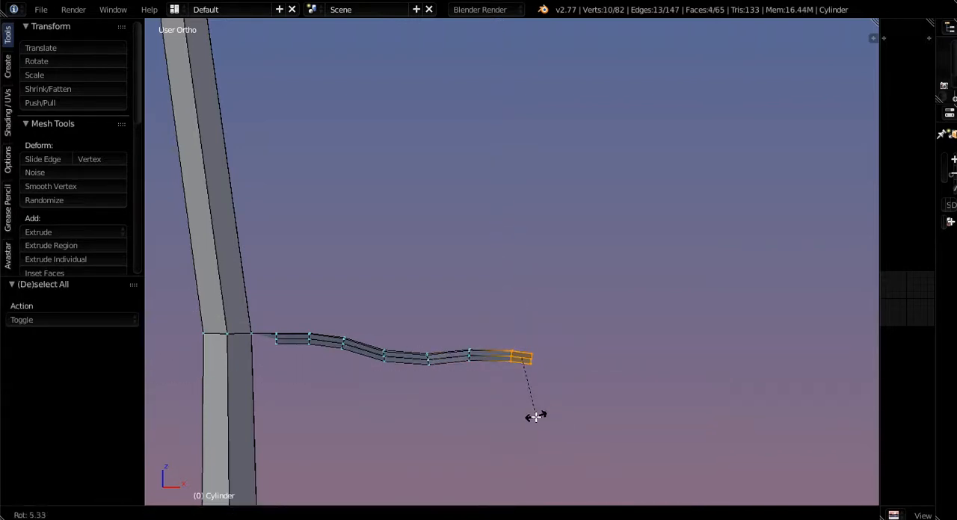
click(527, 421)
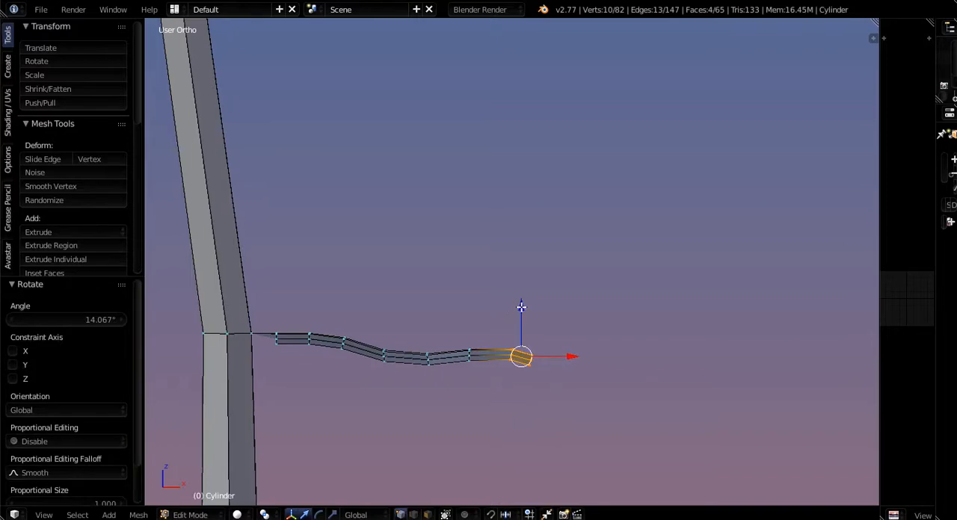
drag(521, 307, 521, 316)
drag(573, 357, 563, 362)
- Select the leaf's outer rim loop and examine the curved surface and its faces near the stalk from several angles
alt+right_click(530, 373)
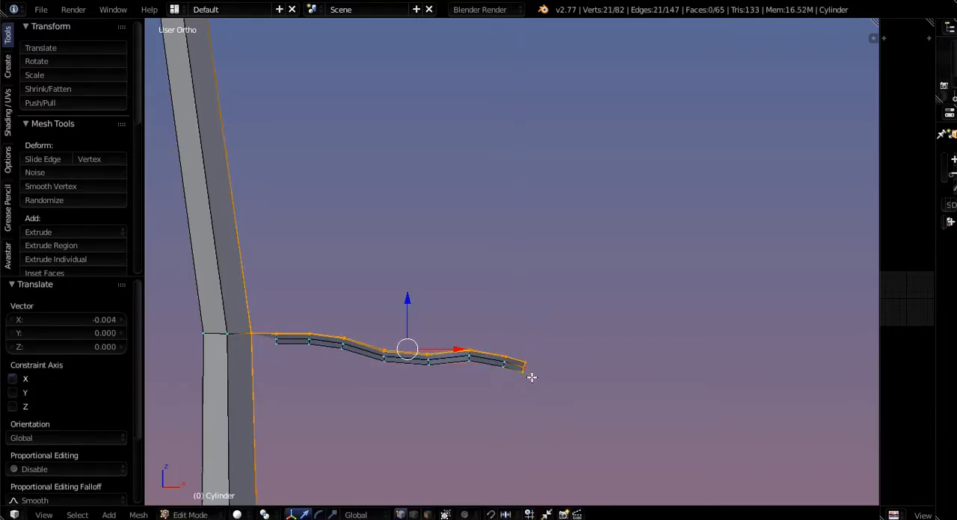
middle_drag(530, 376, 380, 440)
middle_drag(455, 460, 364, 400)
scroll(309, 356, up, 8)
scroll(207, 271, down, 5)
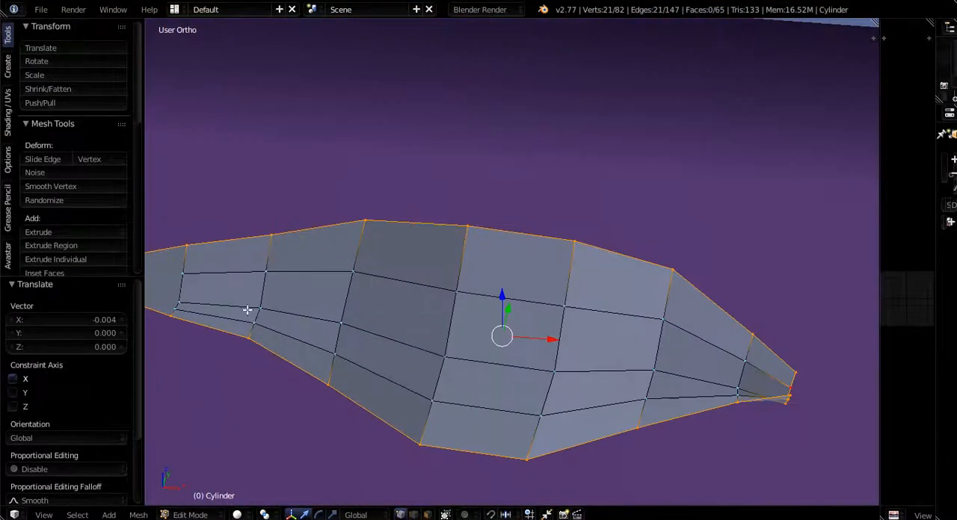
middle_drag(247, 314, 291, 324)
scroll(197, 290, up, 7)
scroll(263, 306, down, 8)
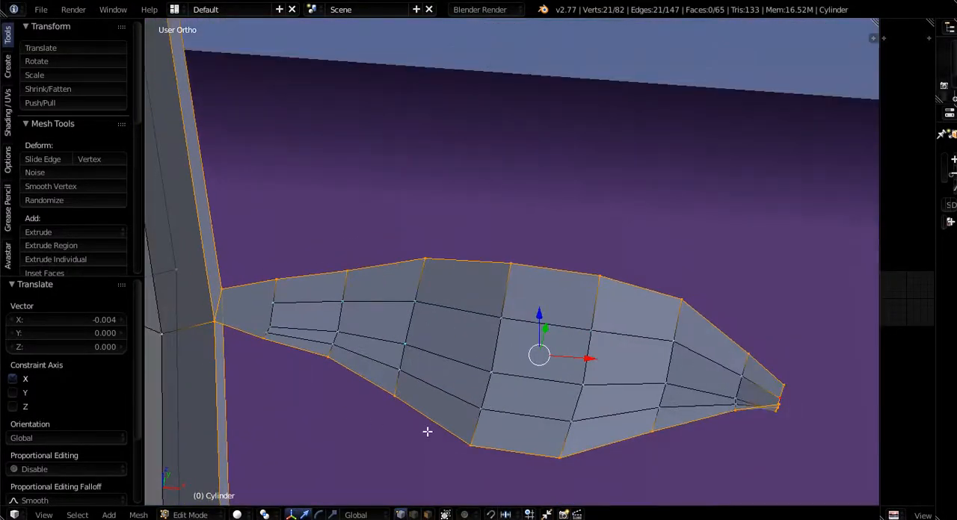
shift+middle_drag(547, 455, 407, 397)
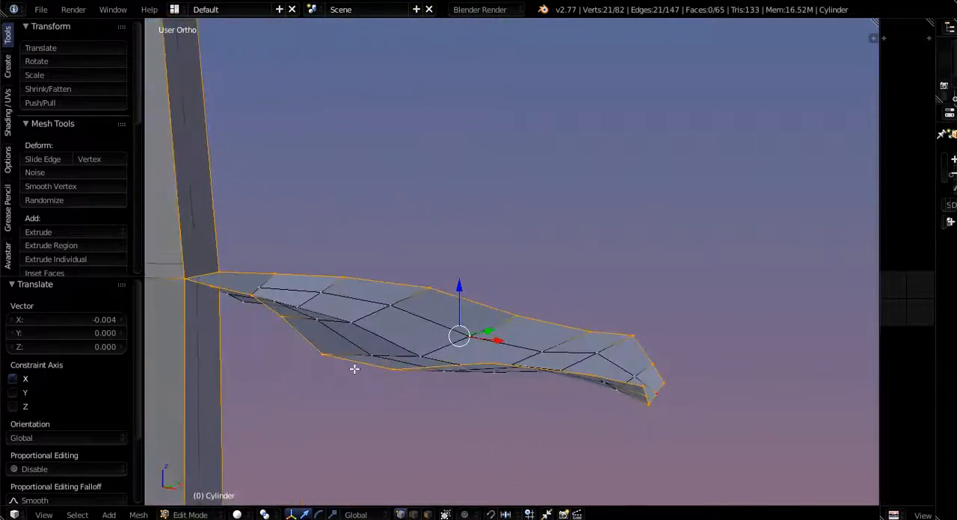
- Raise a single inner vertex near the leaf's stalk end 0.002 units along Z
shift+right_click(304, 301)
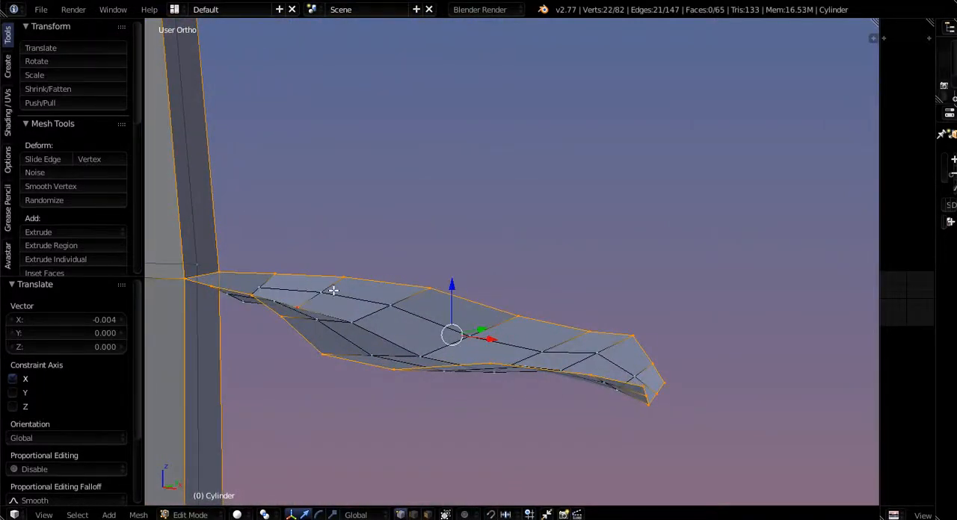
right_click(297, 306)
key(g)
key(z)
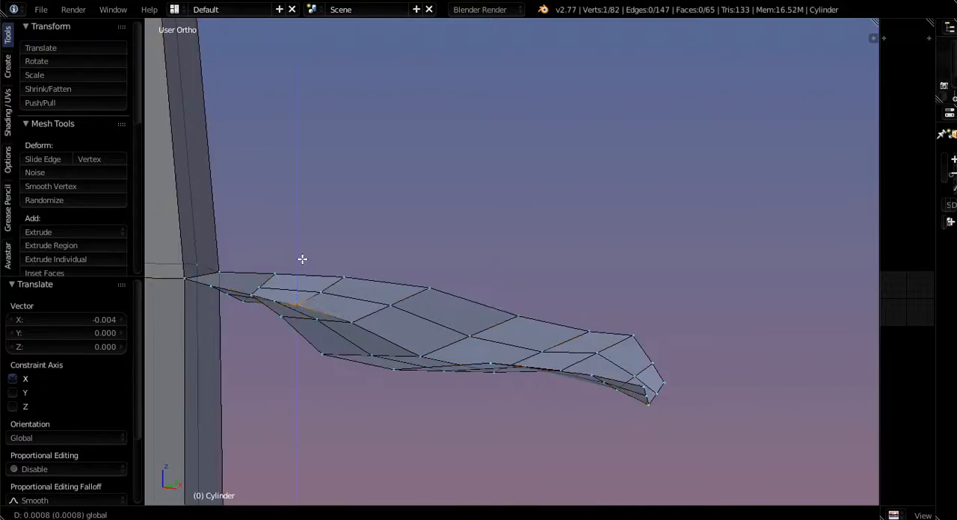
click(302, 255)
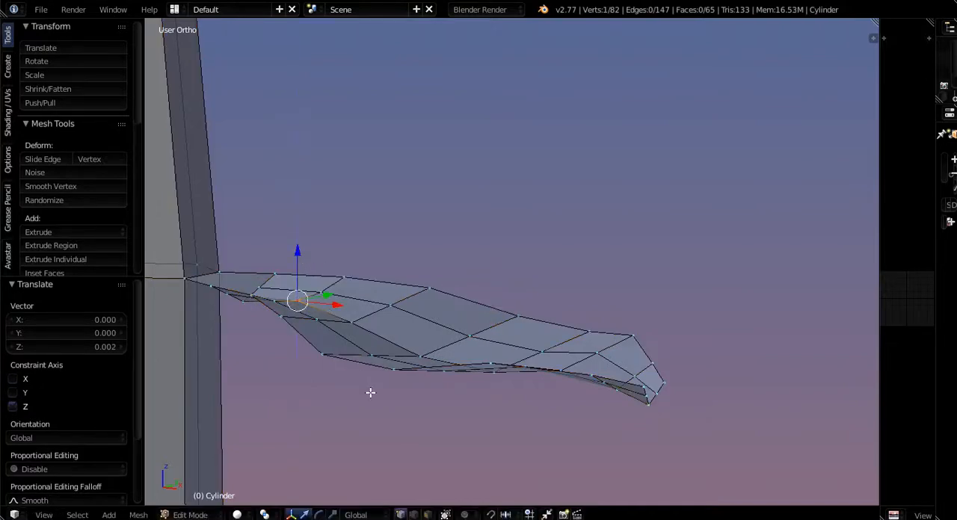
- Try lowering part of the leaf's lengthwise middle row 0.003 units along Z
middle_drag(369, 393, 291, 394)
shift+right_click(357, 356)
drag(327, 289, 323, 298)
shift+right_click(329, 319)
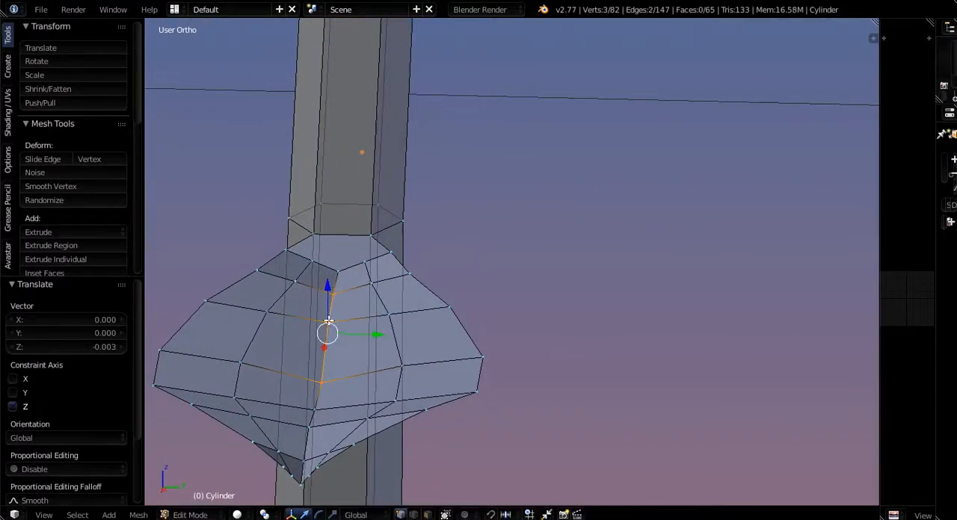
- Select the leaf's whole lengthwise middle row, lower it slightly along Z, and review the leaf's shape in Object Mode
shift+right_click(329, 320)
alt+right_click(326, 357)
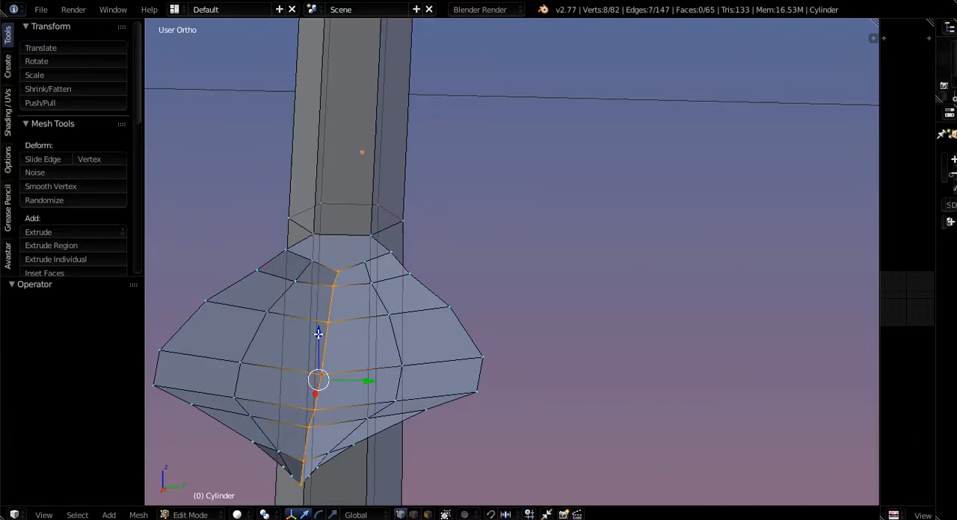
drag(318, 335, 312, 343)
middle_drag(313, 343, 384, 395)
key(Tab)
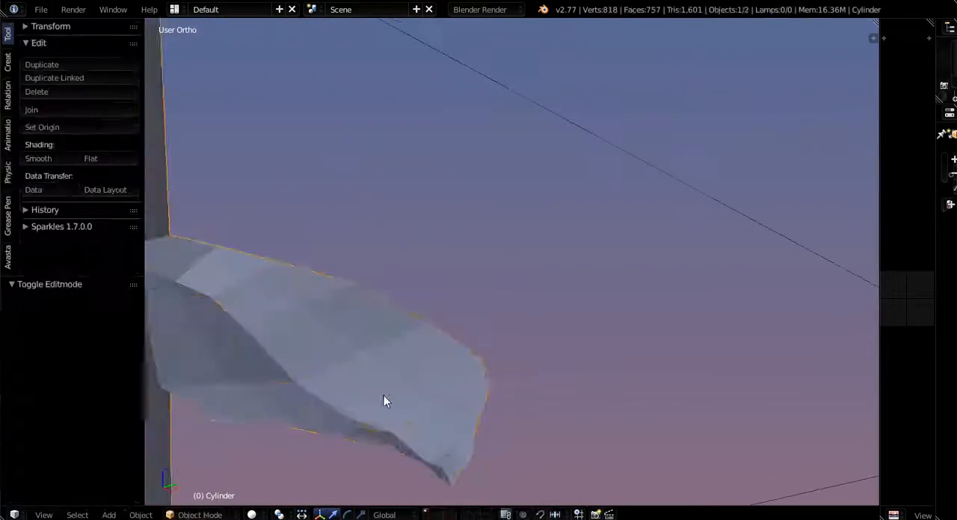
scroll(383, 396, down, 4)
shift+middle_drag(377, 429, 481, 429)
middle_drag(481, 430, 533, 469)
scroll(375, 332, up, 4)
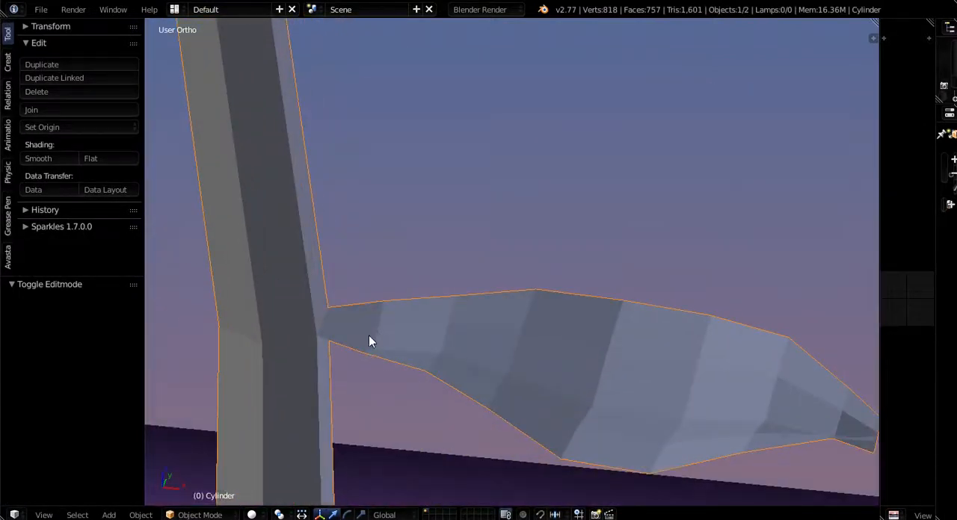
- Raise the inner vertex on the crosswise row nearest the stalk slightly along Z and return to Object Mode
key(Tab)
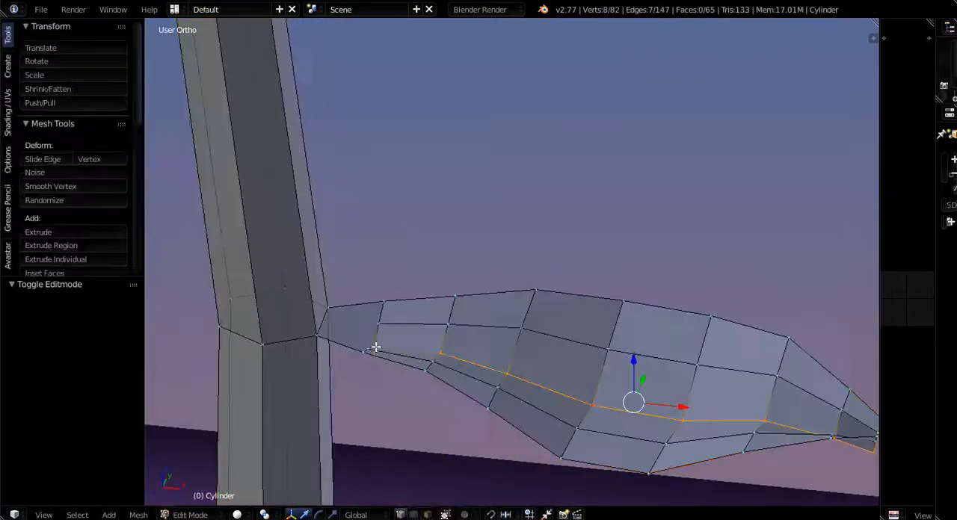
right_click(376, 350)
scroll(367, 316, up, 5)
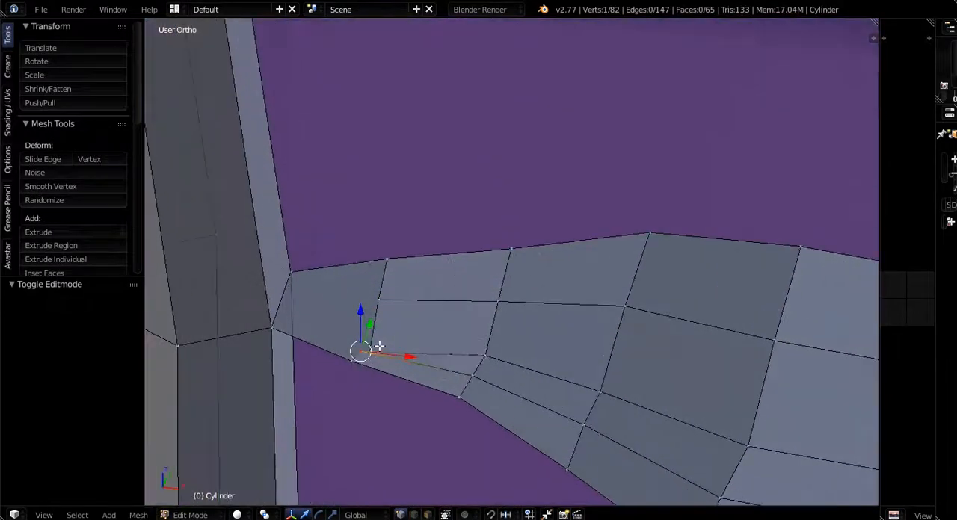
drag(367, 316, 367, 300)
scroll(349, 312, down, 6)
middle_drag(322, 373, 634, 326)
key(Tab)
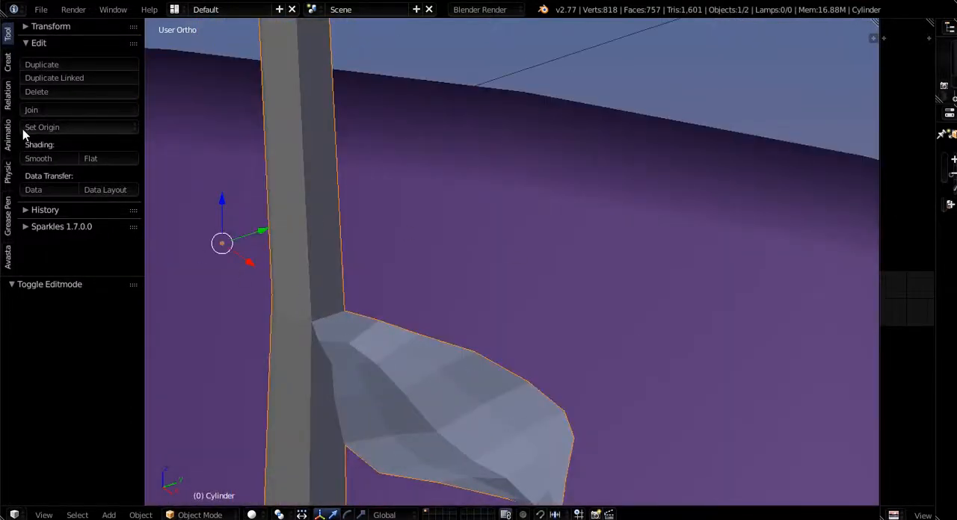
- Apply smooth shading to the stalk and leaf object and return to Edit Mode
click(40, 162)
mouse_move(449, 298)
middle_down()
mouse_move(604, 340)
mouse_move(595, 286)
mouse_move(531, 260)
mouse_move(471, 282)
mouse_move(469, 383)
mouse_move(449, 403)
middle_up()
key(Tab)
- Raise the leaf's tip vertex about 0.0035 units along Z
scroll(419, 448, up, 4)
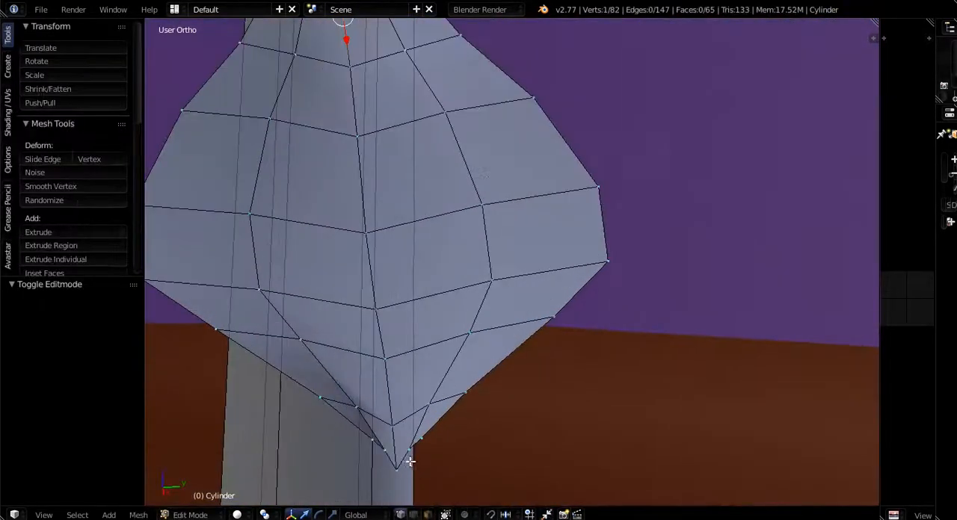
middle_drag(410, 459, 429, 452)
scroll(554, 437, up, 3)
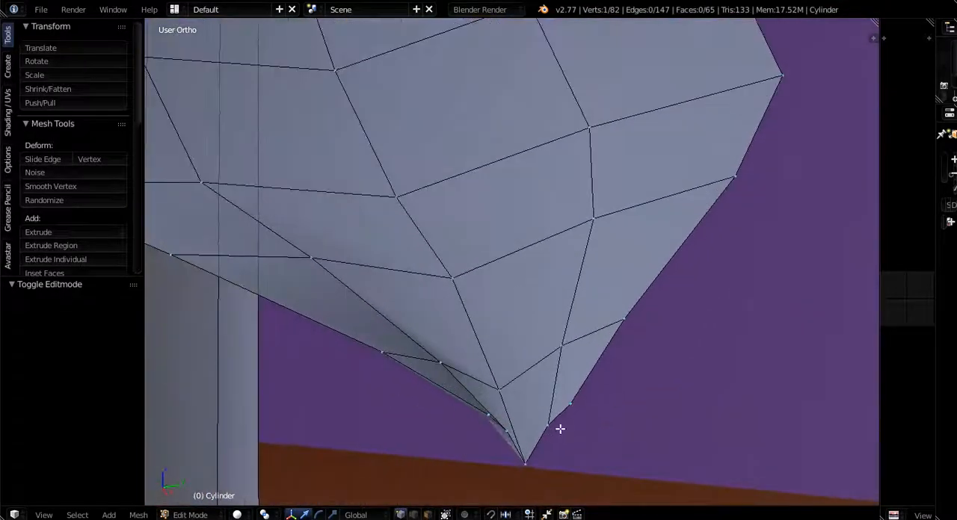
alt+right_click(495, 421)
middle_drag(497, 422, 459, 402)
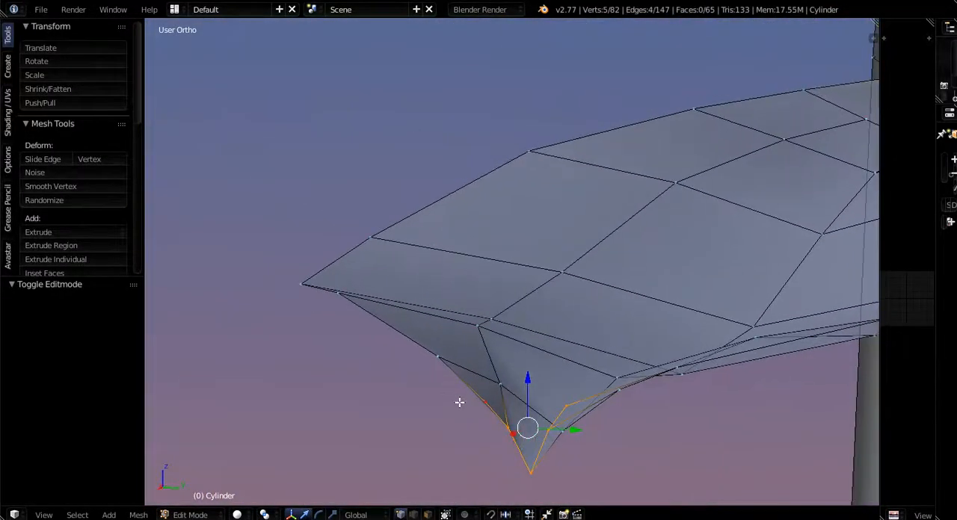
right_click(533, 471)
key(g)
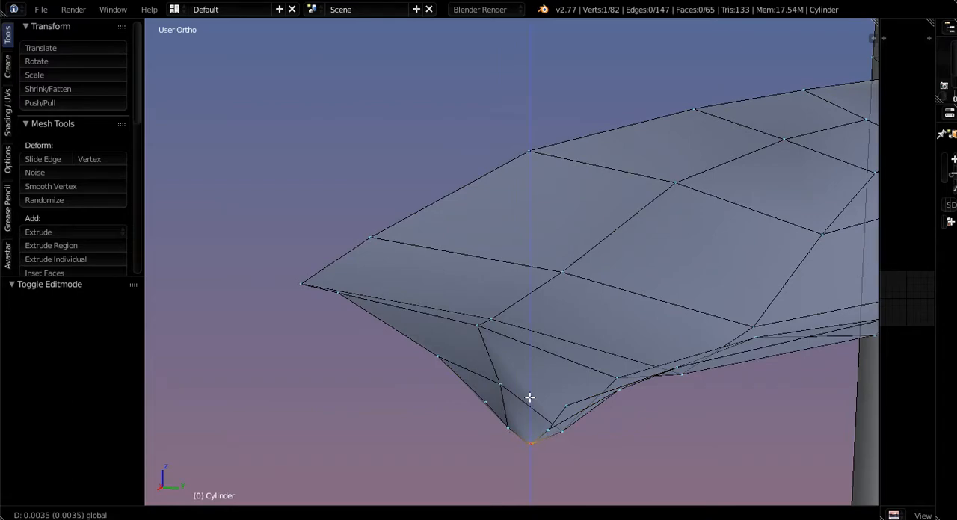
click(529, 397)
drag(531, 397, 533, 402)
- Move the leaf's tip vertex 0.002 units along X and its two neighbouring vertices about 0.0007 units along X
middle_drag(533, 402, 562, 461)
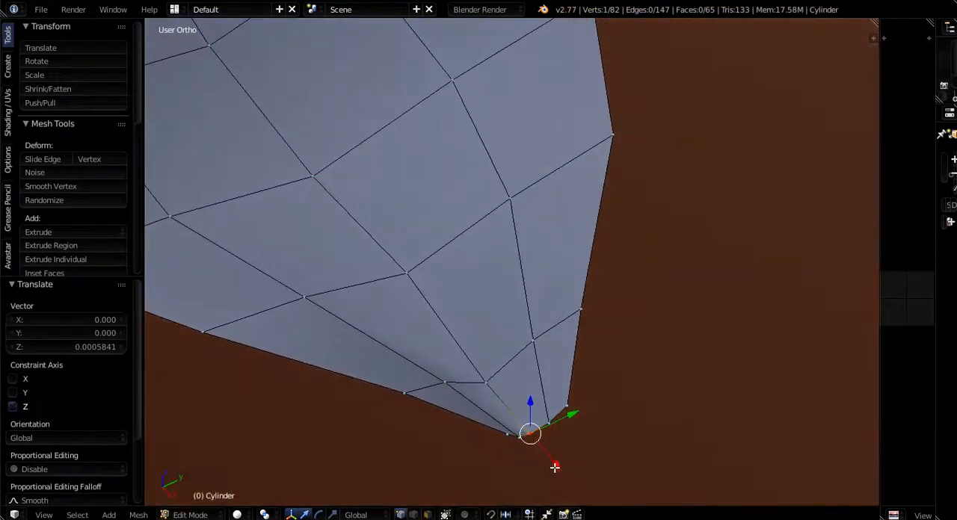
drag(554, 467, 565, 474)
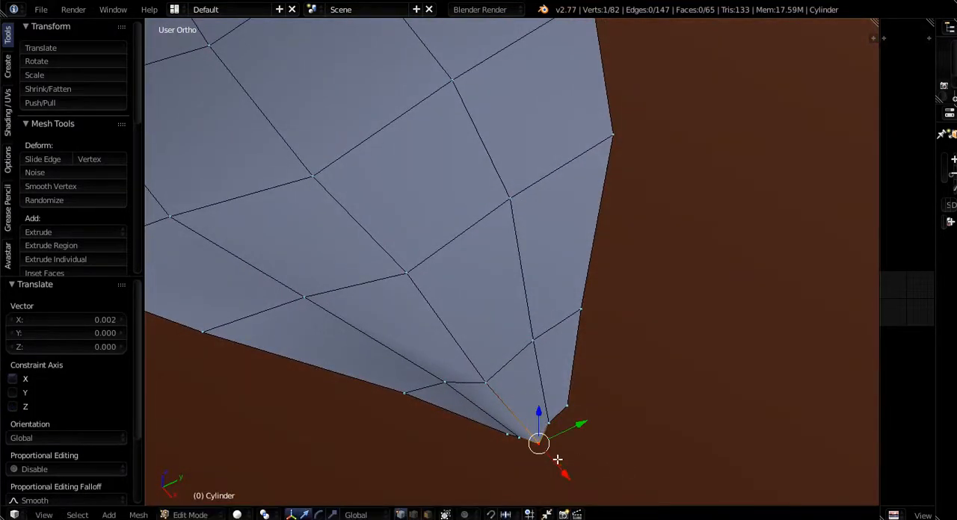
shift+right_click(521, 436)
key(g)
key(x)
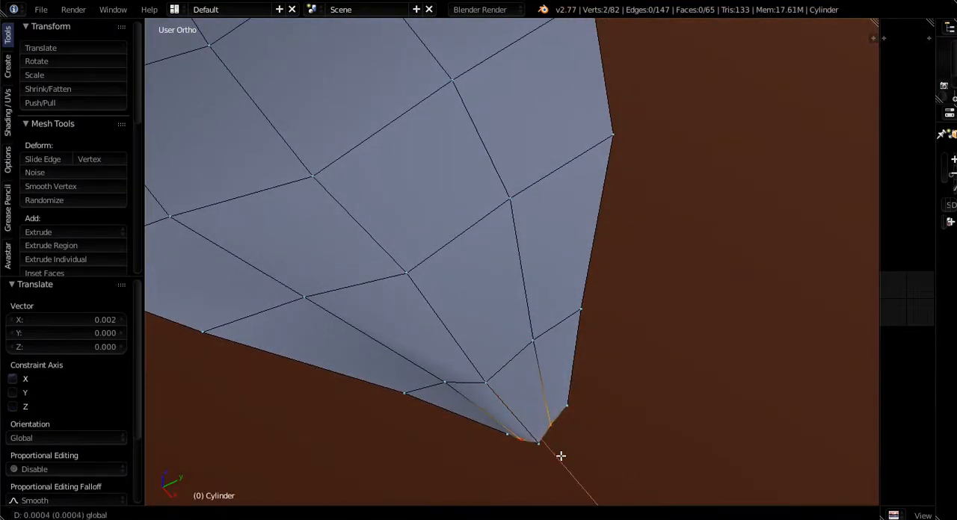
click(562, 457)
- Move the next pair of outline vertices behind the tip -0.002 units along X and scale them to about 1.229 along Y
right_click(567, 406)
shift+right_click(510, 433)
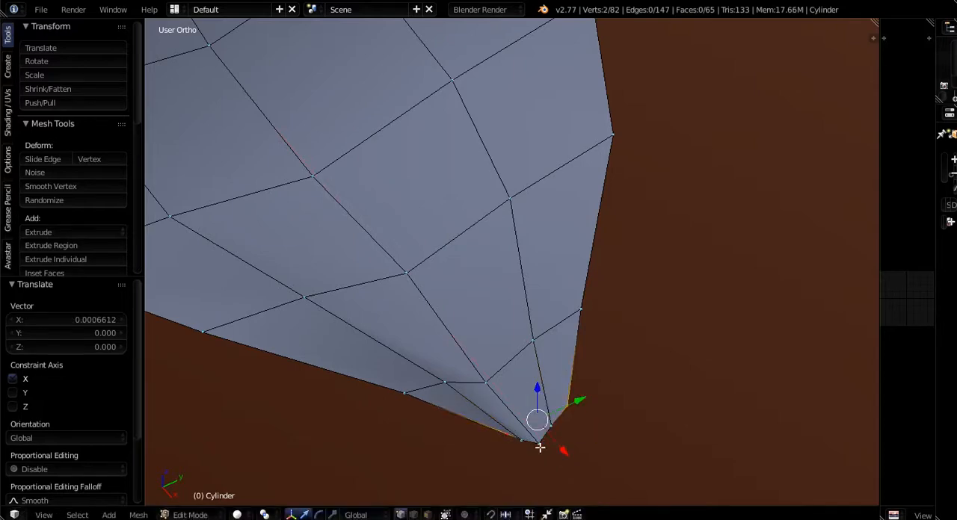
drag(560, 448, 551, 441)
middle_drag(550, 442, 593, 445)
key(s)
key(x)
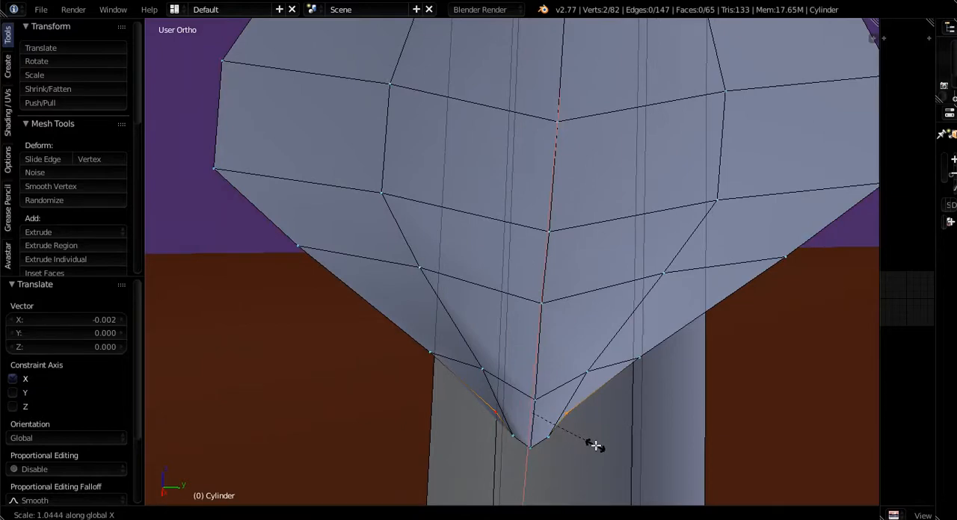
key(y)
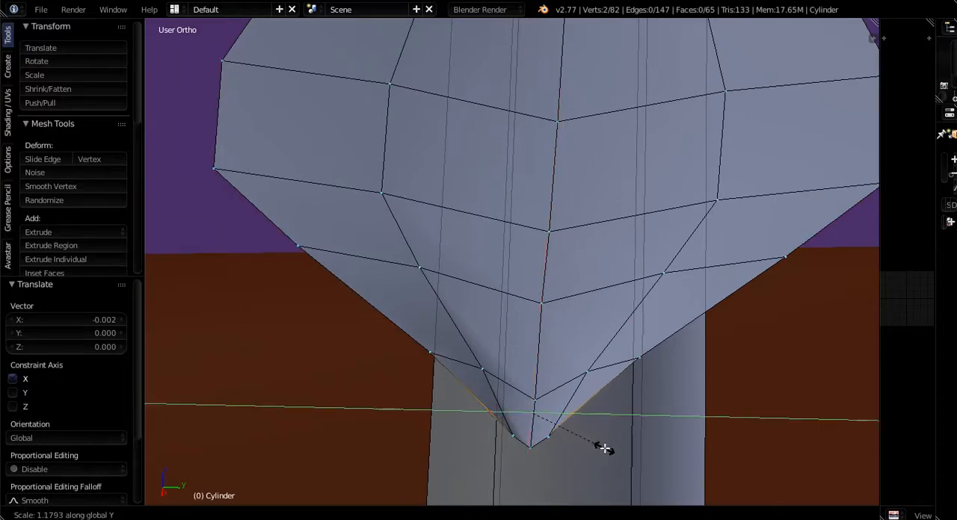
click(607, 450)
- Box-select the outer half of the leaf, including the vertices on both edges and the tip
scroll(565, 368, down, 6)
middle_drag(538, 382, 681, 366)
middle_drag(512, 413, 601, 312)
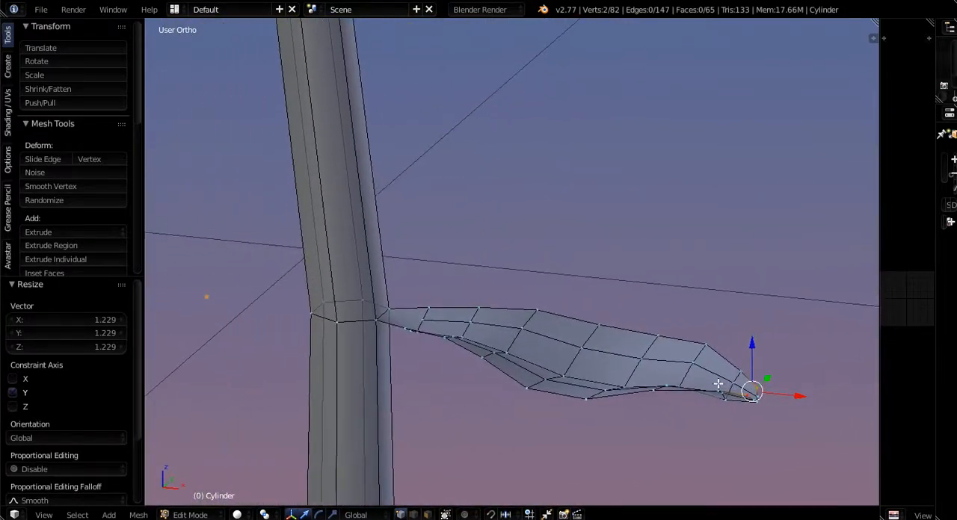
middle_drag(747, 398, 472, 292)
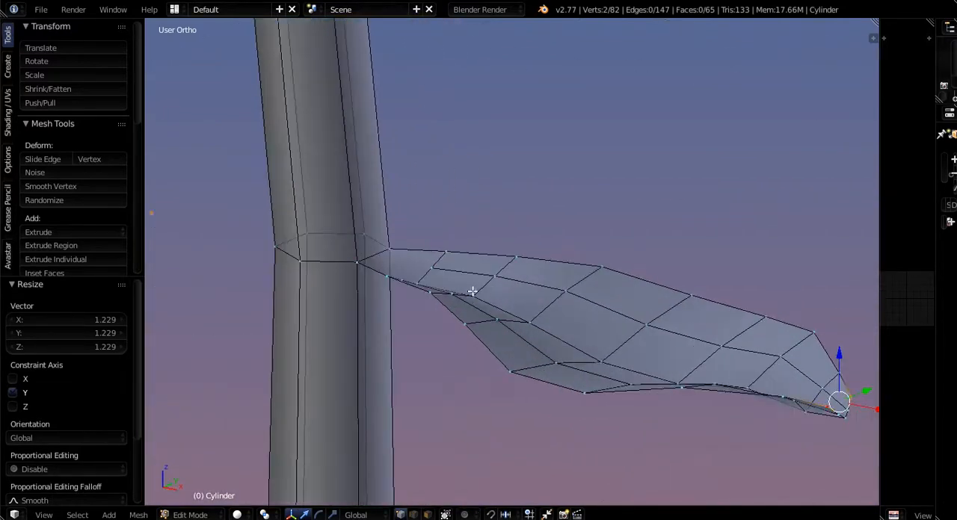
scroll(526, 322, down, 2)
shift+middle_drag(636, 380, 662, 404)
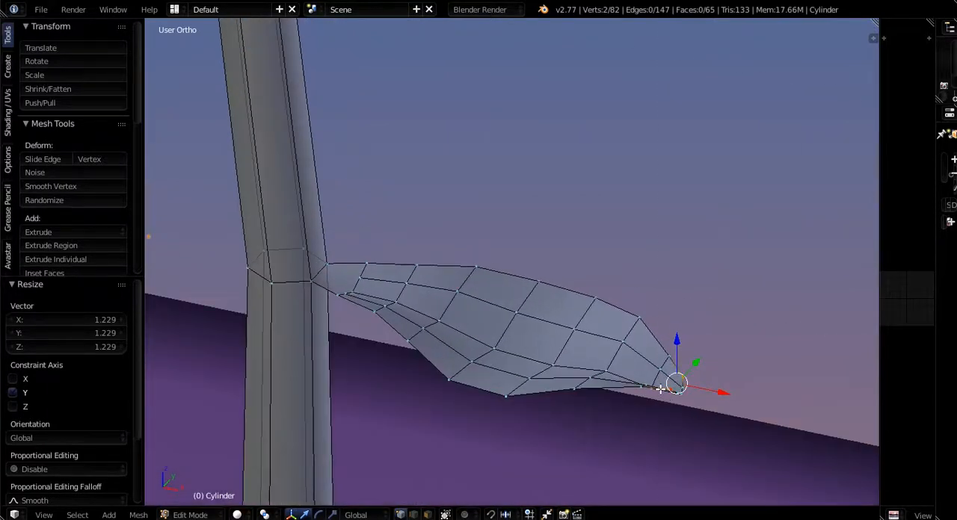
key(b)
middle_drag(575, 263, 713, 436)
key(b)
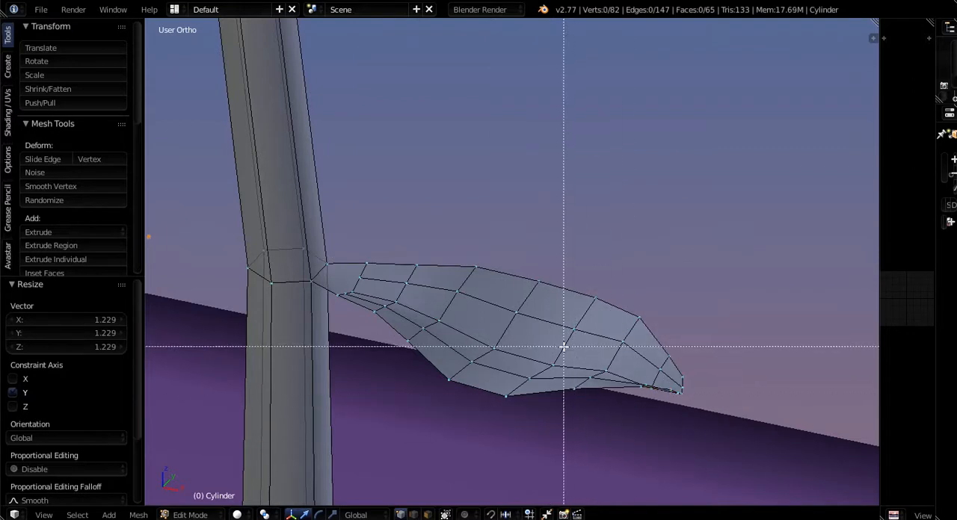
drag(568, 280, 698, 400)
key(b)
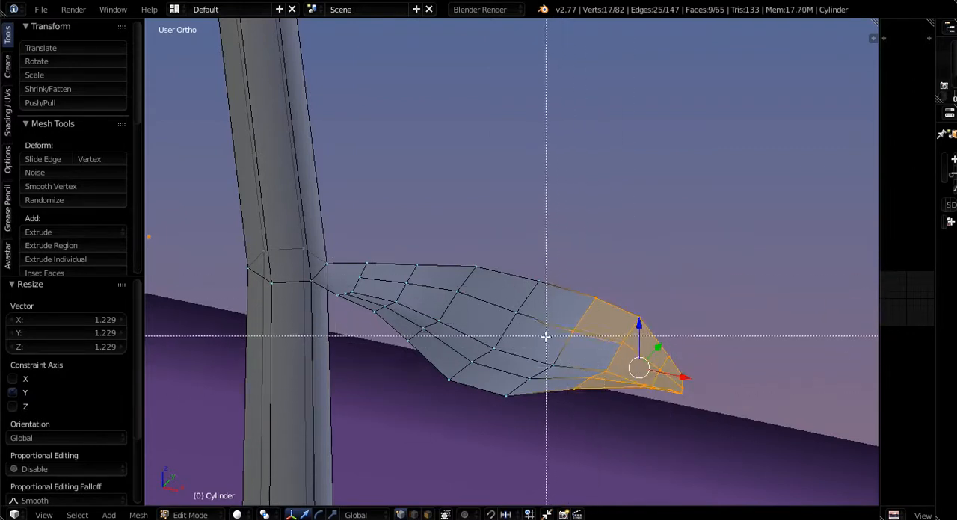
drag(487, 363, 587, 409)
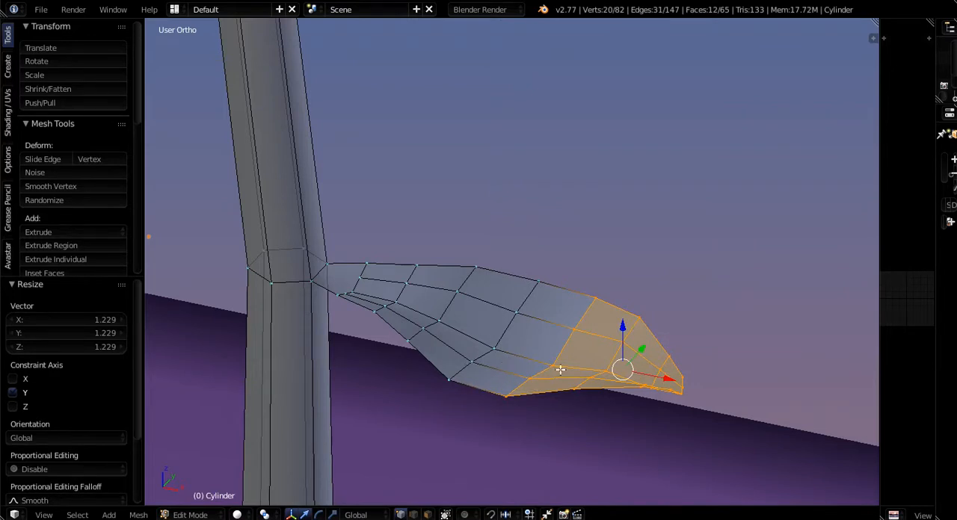
- Grow the selection inward until it covers the whole leaf up to the stalk
key(ctrl+KP_Add)
key(ctrl+KP_Add)
key(ctrl+KP_Add)
key(ctrl+KP_Add)
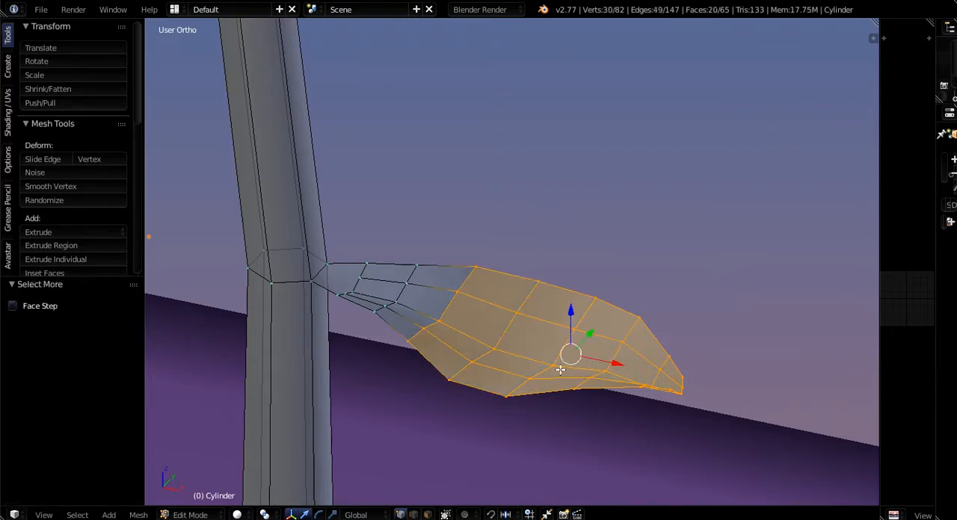
key(ctrl+KP_Add)
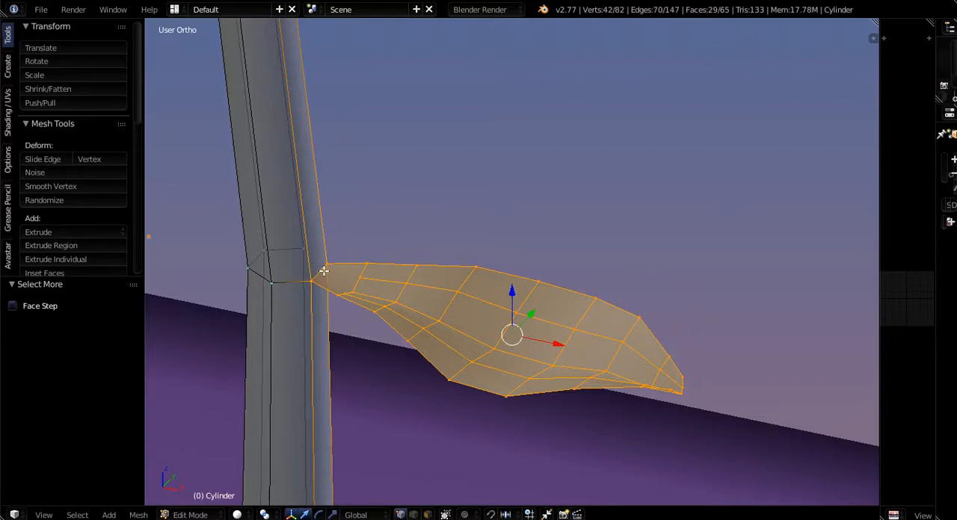
- Find the Solidify operation and apply it to the selected leaf faces
middle_drag(341, 305, 351, 331)
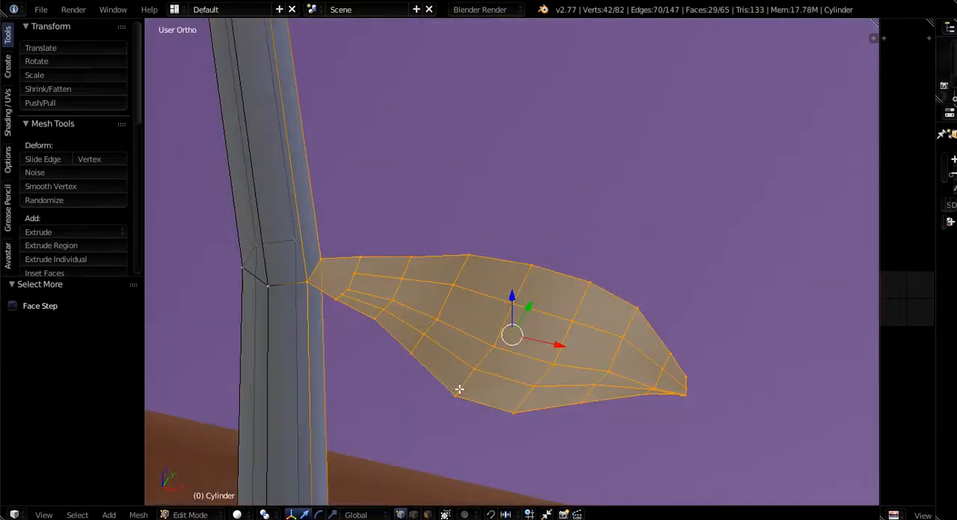
mouse_move(459, 390)
middle_down()
mouse_move(399, 375)
mouse_move(417, 397)
mouse_move(406, 343)
mouse_move(409, 412)
mouse_move(491, 370)
middle_up()
key(space)
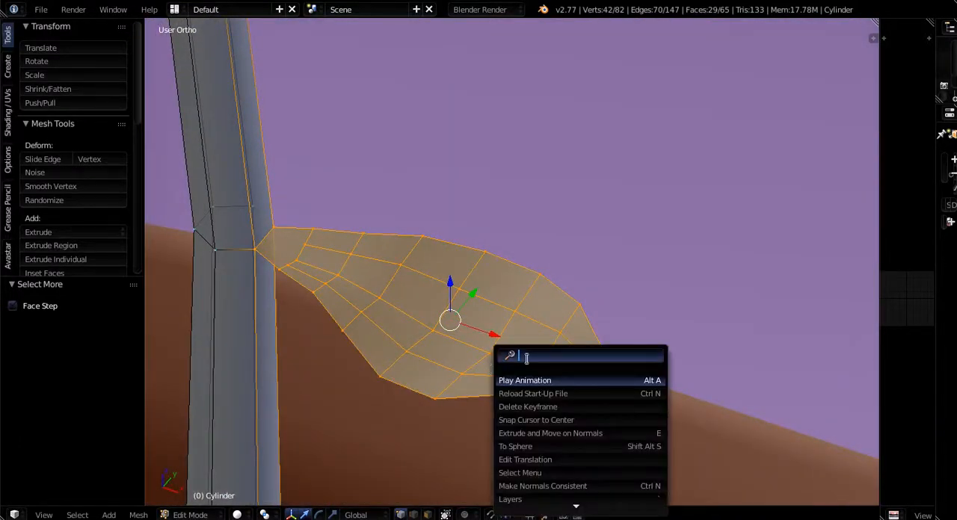
text(solid)
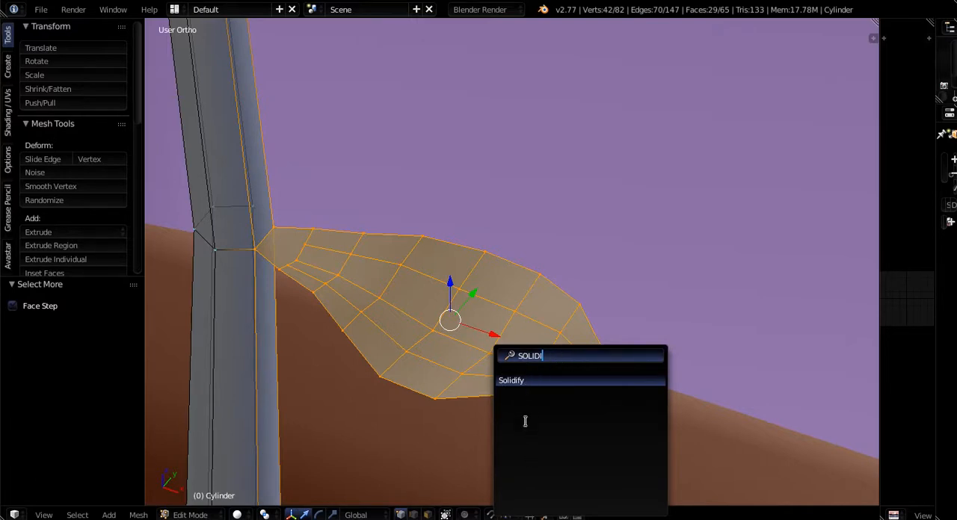
click(517, 382)
- Reduce the leaf's Solidify thickness to 0.0020
middle_drag(515, 386, 459, 384)
scroll(464, 386, up, 5)
scroll(559, 368, down, 2)
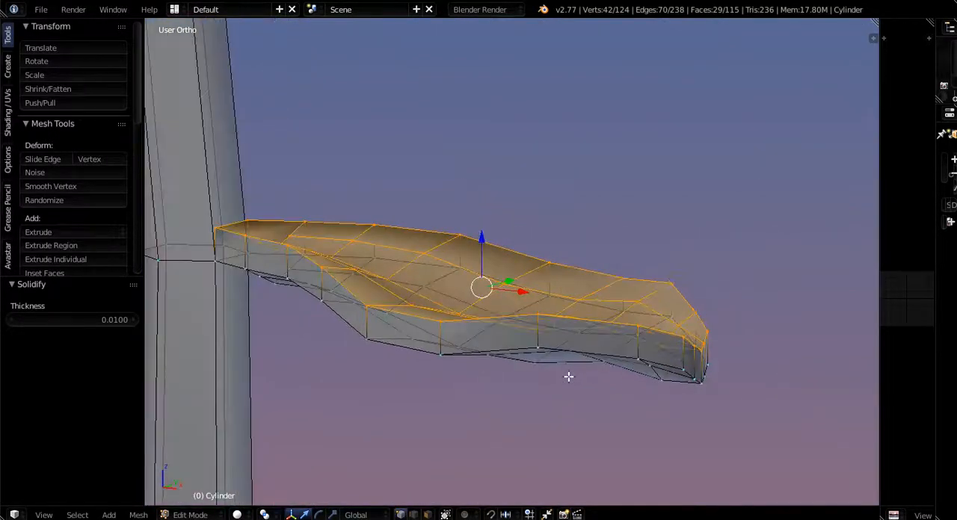
scroll(435, 369, up, 2)
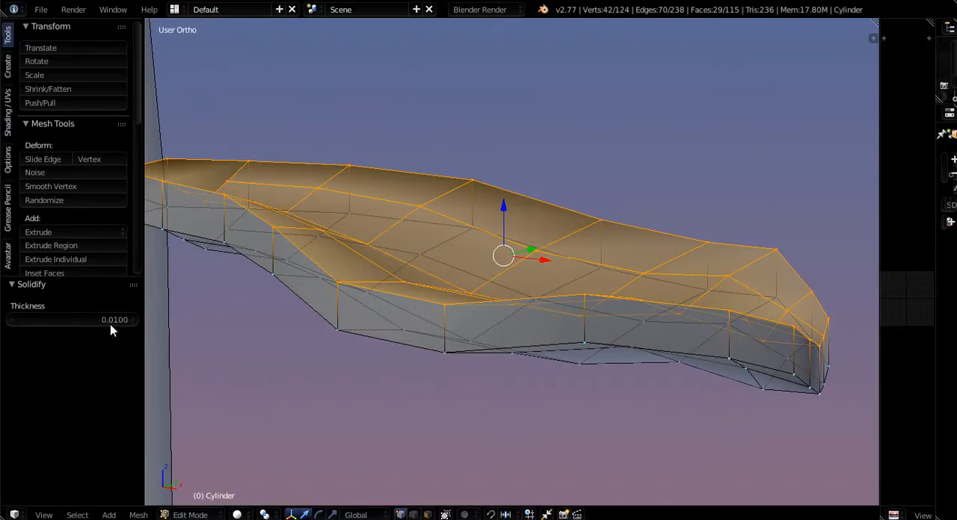
click(12, 323)
click(12, 322)
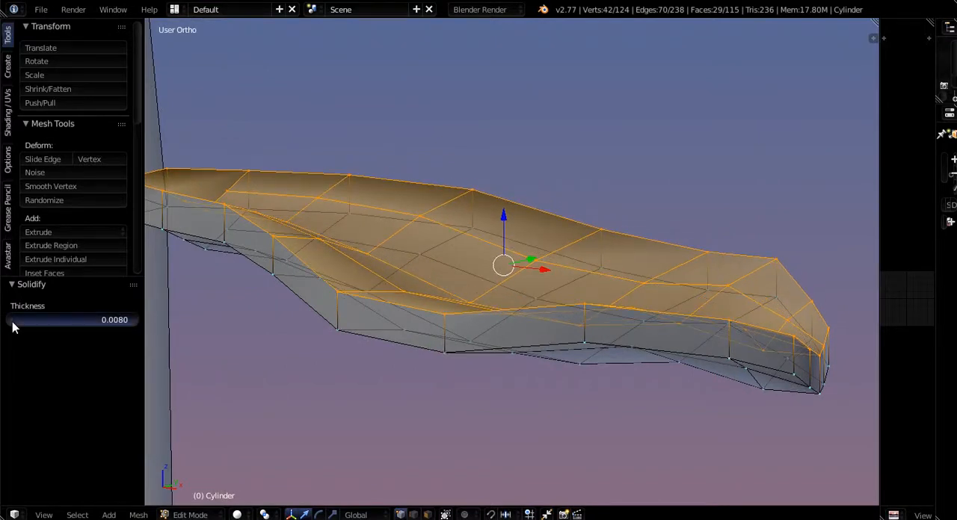
click(12, 323)
click(11, 322)
click(12, 322)
click(12, 323)
click(12, 323)
click(12, 323)
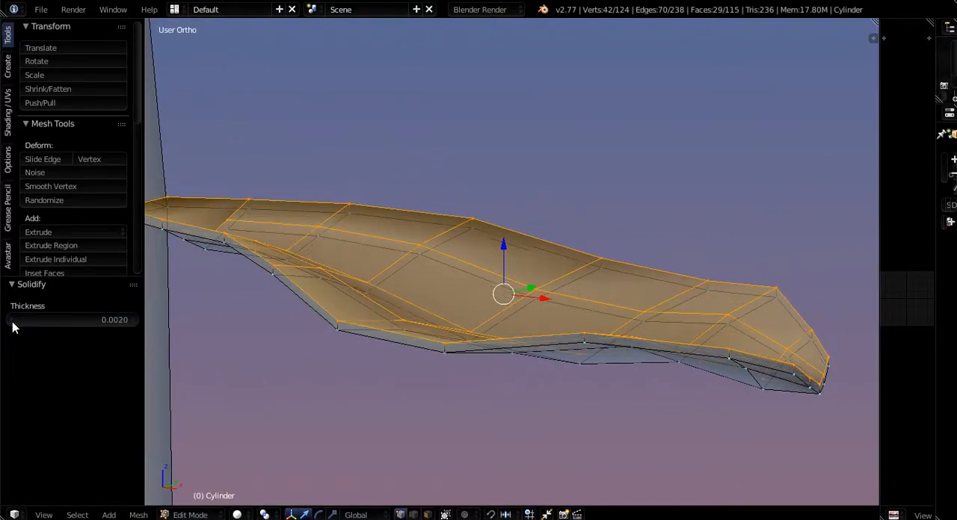
click(12, 322)
- Review the whole stalk and thickened leaf in Object Mode, then examine the leaf up close in Edit Mode
middle_drag(529, 416, 520, 438)
key(Tab)
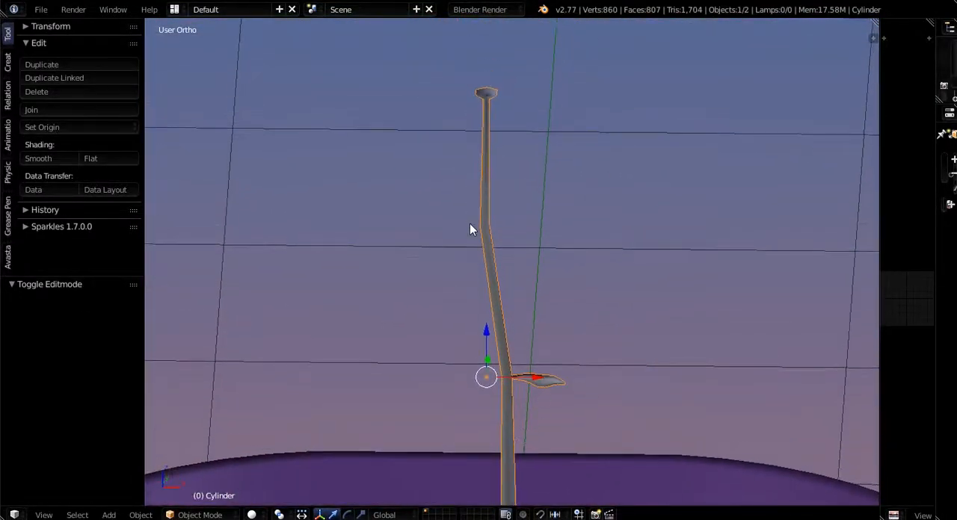
middle_drag(499, 369, 470, 226)
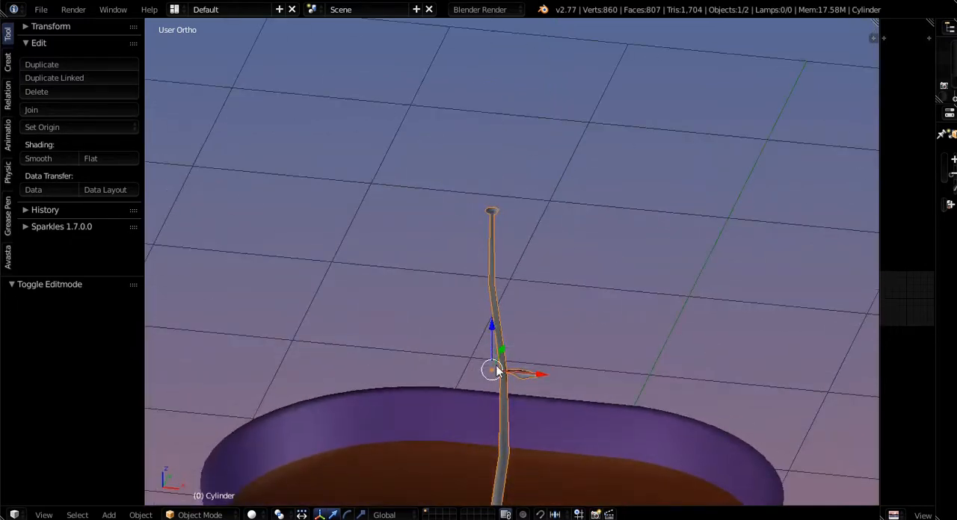
key(Tab)
middle_drag(496, 344, 492, 272)
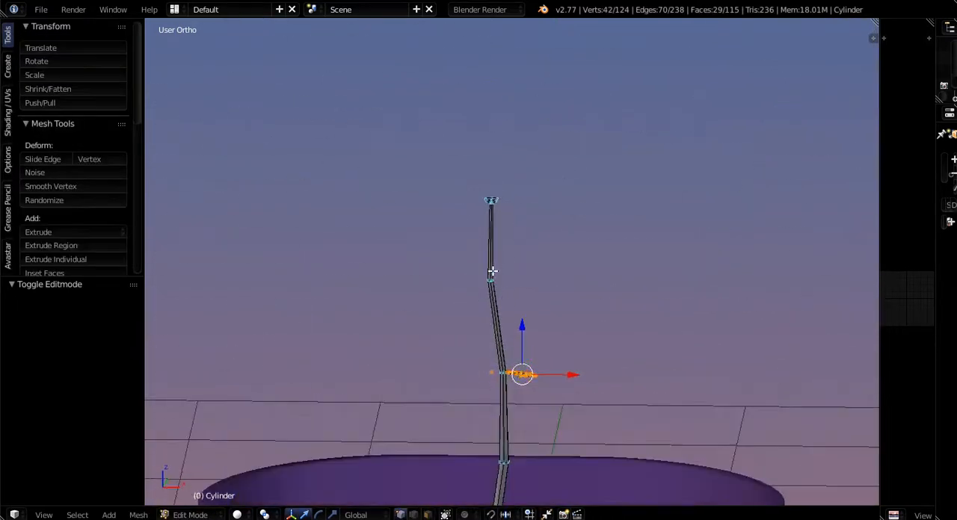
middle_drag(502, 488, 475, 430)
middle_drag(491, 305, 499, 397)
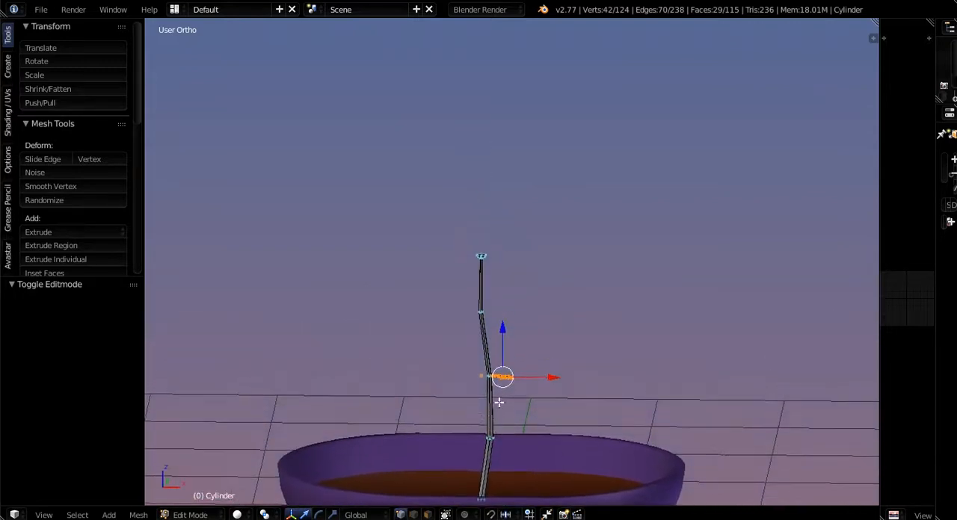
scroll(500, 397, up, 10)
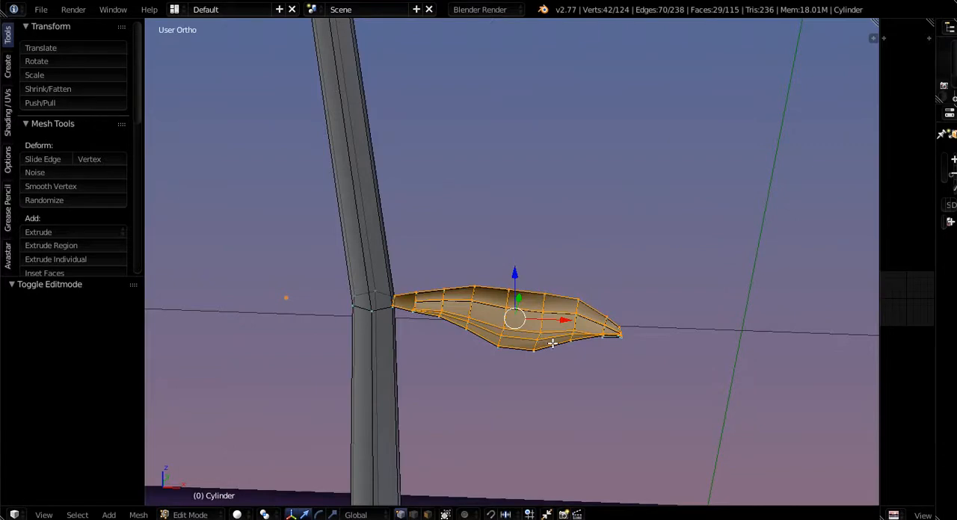
- Grow the selection from the leaf's upper layer to its rim and turn solid shading back on to check the underside
key(ctrl+KP_Add)
middle_drag(552, 343, 479, 279)
middle_drag(517, 340, 506, 324)
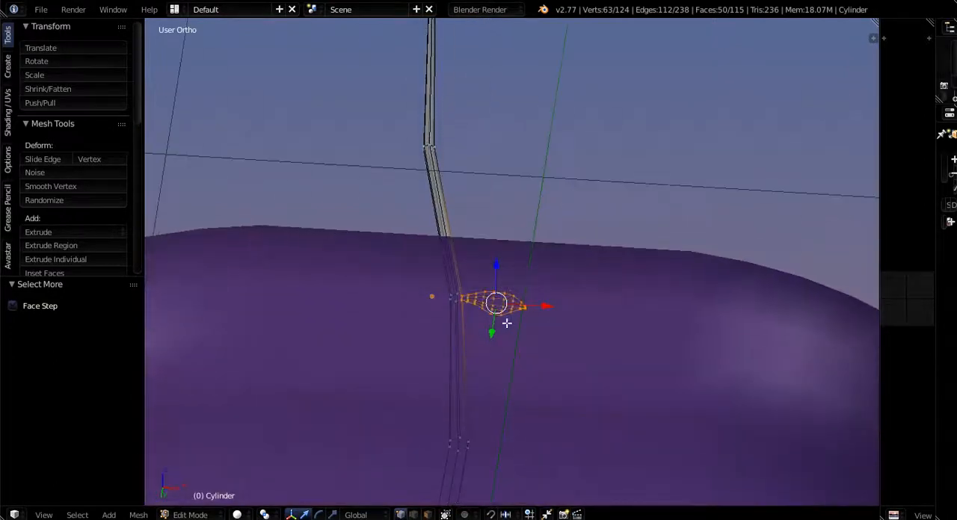
scroll(504, 324, up, 6)
scroll(410, 308, up, 4)
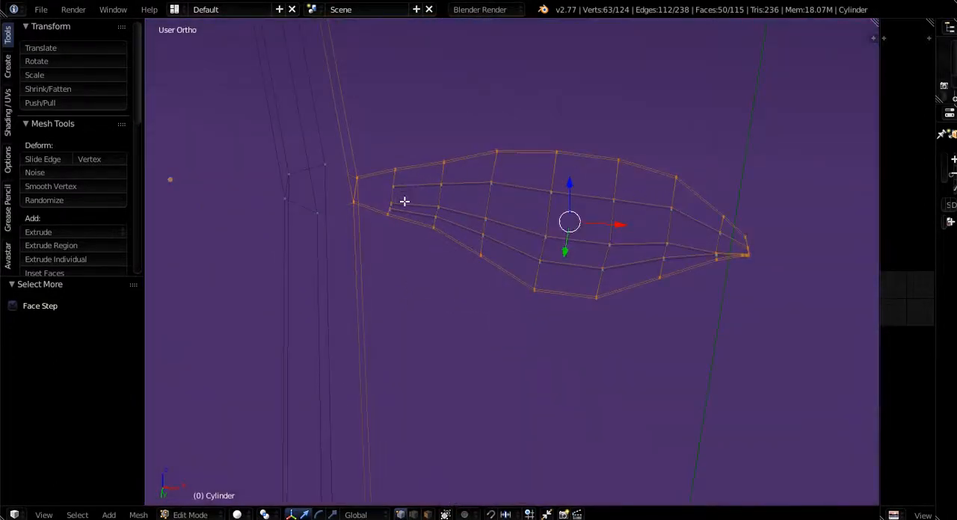
key(z)
mouse_move(527, 269)
middle_down()
mouse_move(480, 276)
mouse_move(603, 258)
middle_up()
scroll(603, 258, up, 5)
- Extend the selection across the leaf's underside until all of its faces are selected
alt+shift+click(572, 155)
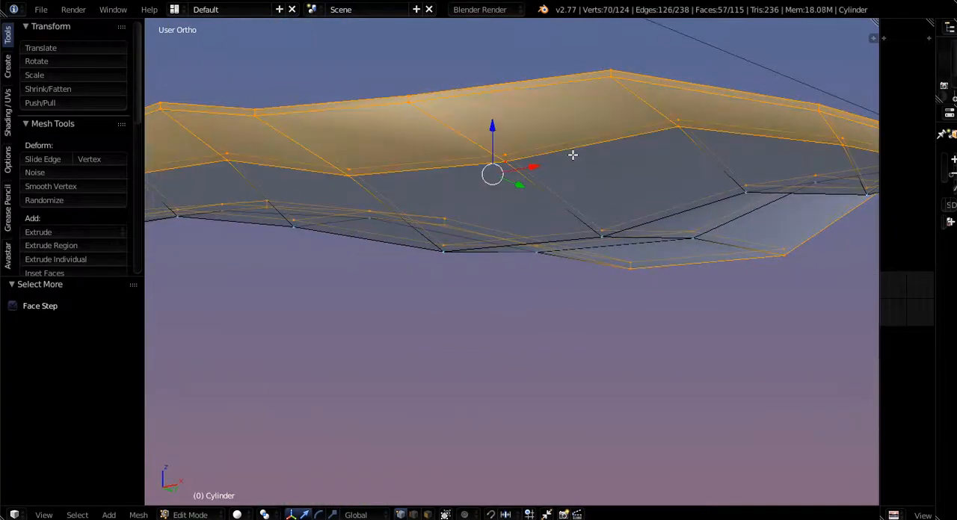
alt+shift+click(654, 225)
alt+shift+click(719, 228)
scroll(718, 228, down, 5)
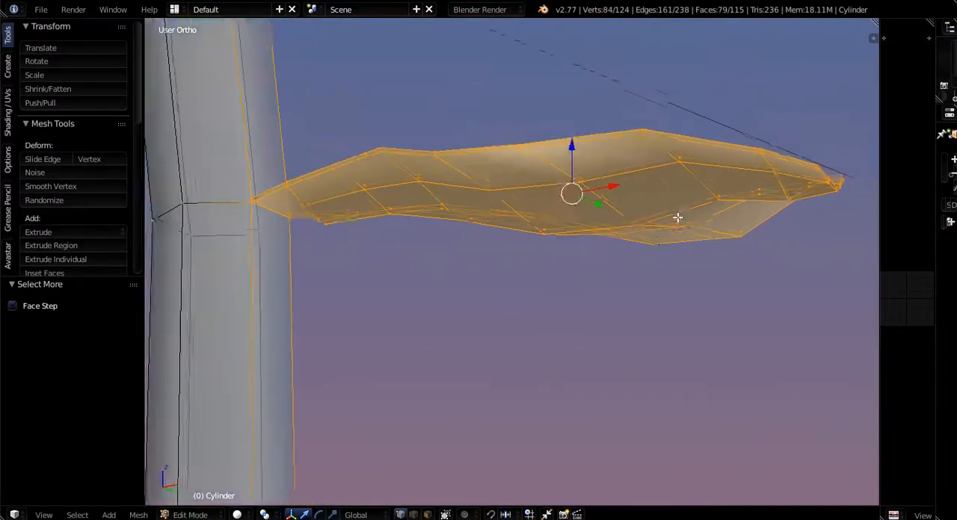
middle_drag(653, 276, 700, 343)
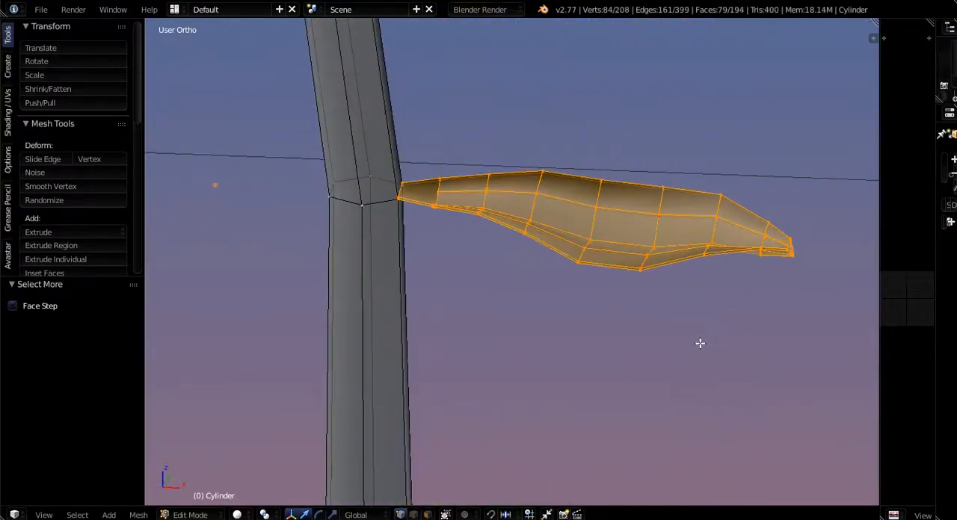
- Duplicate the selected leaf in place and rotate the copy 180° about the global Z axis
key(shift+d)
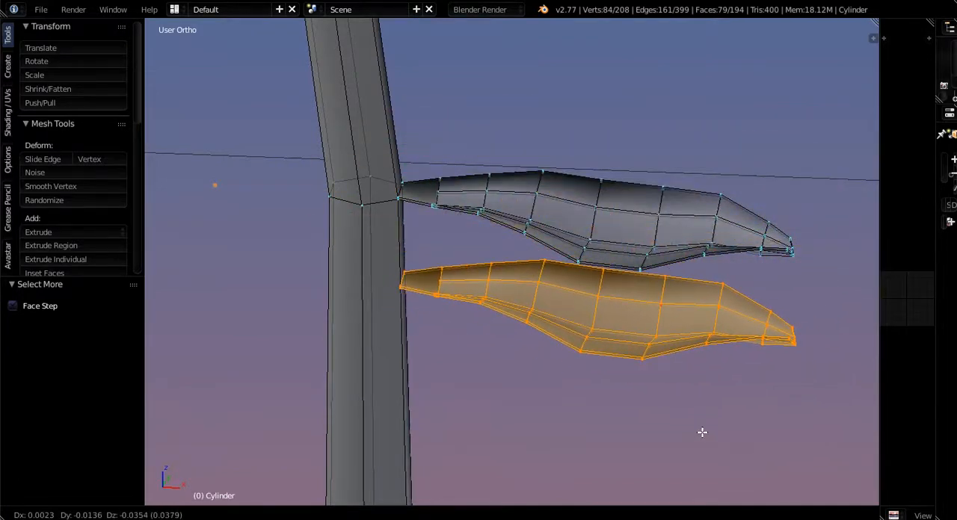
right_click(702, 432)
middle_drag(659, 379, 639, 477)
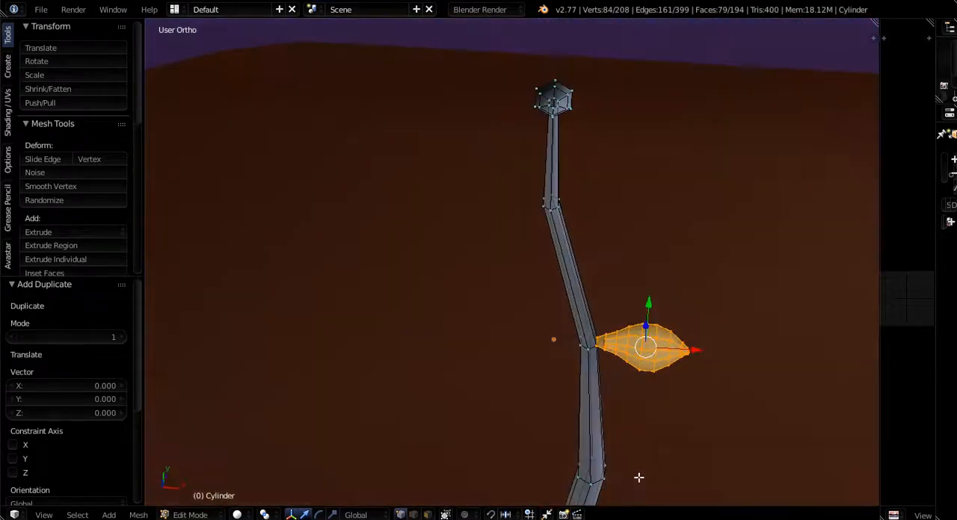
text(rz)
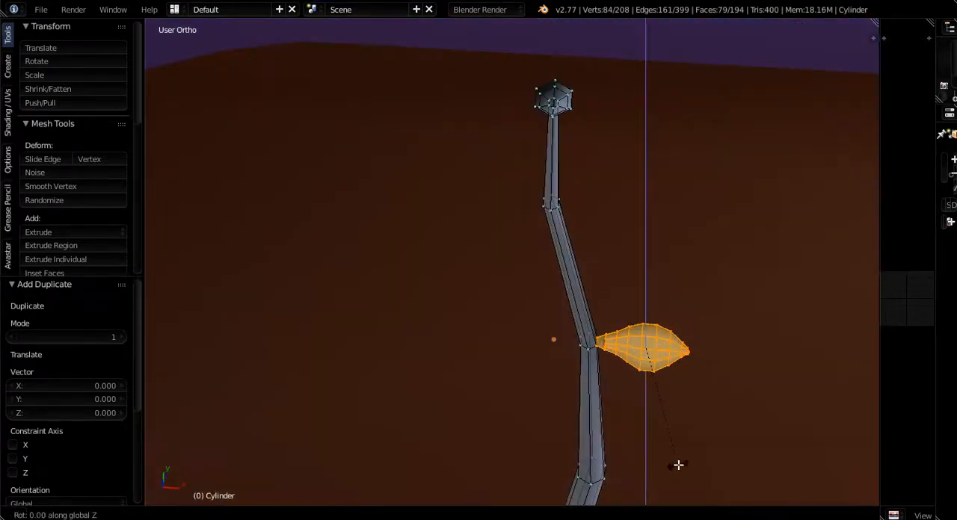
text(180)
key(Return)
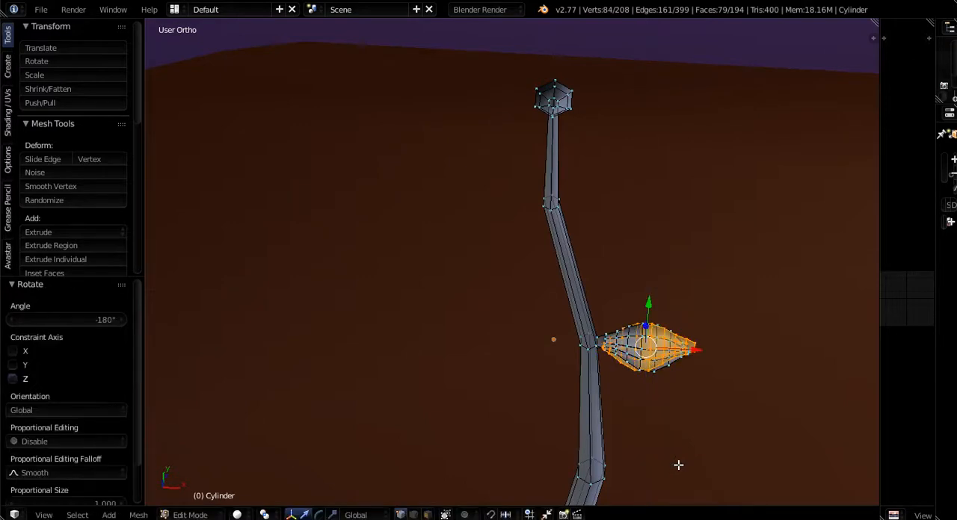
- Move the copied leaf -0.203 along X to the stalk's opposite side and raise it 0.304 along Z
key(g)
key(x)
click(583, 356)
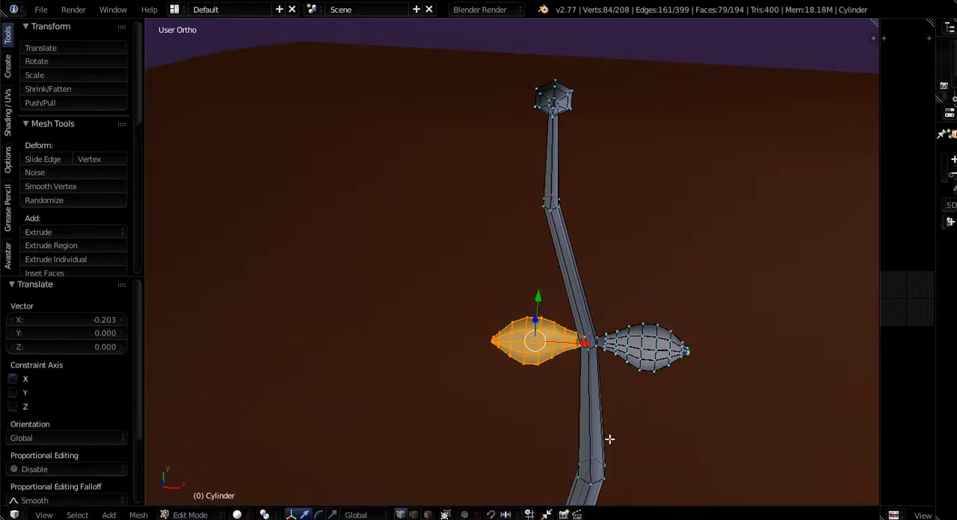
middle_drag(608, 438, 552, 314)
key(g)
key(z)
click(528, 216)
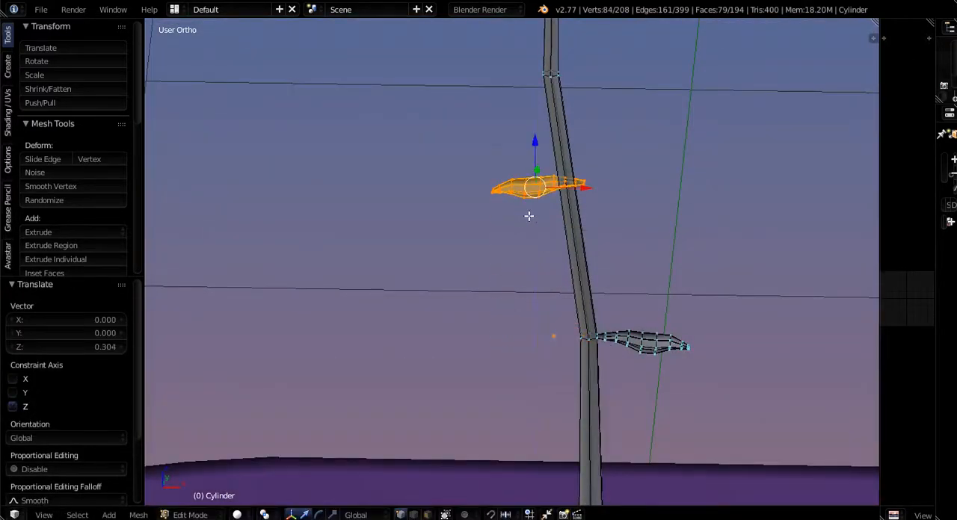
- Slide the raised leaf along X until its base meets the stalk, finishing with a 0.004 shift
key(g)
key(x)
click(549, 184)
middle_drag(550, 184, 558, 233)
key(g)
key(x)
click(557, 169)
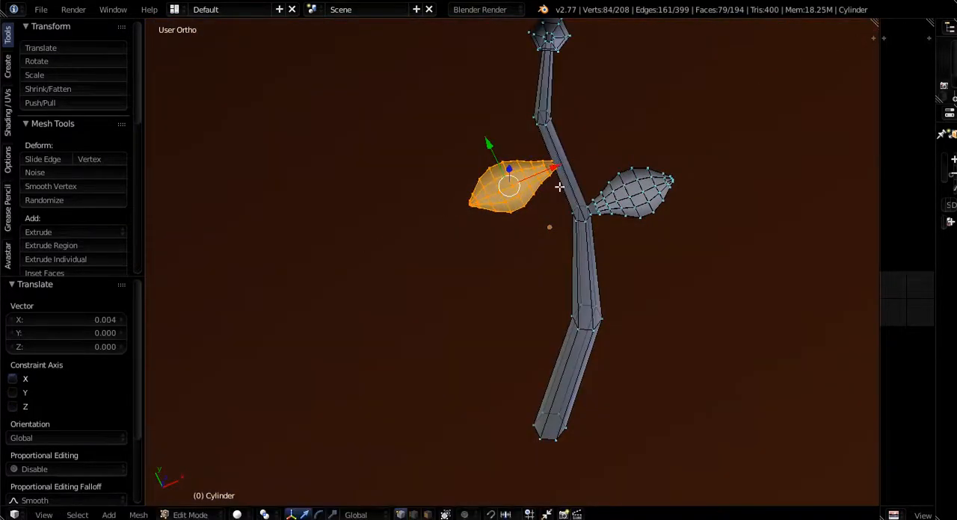
- Check the upper leaf's attachment to the stalk and move the leaf 0.011 along Y to centre its base
middle_drag(557, 169, 542, 301)
scroll(541, 301, up, 9)
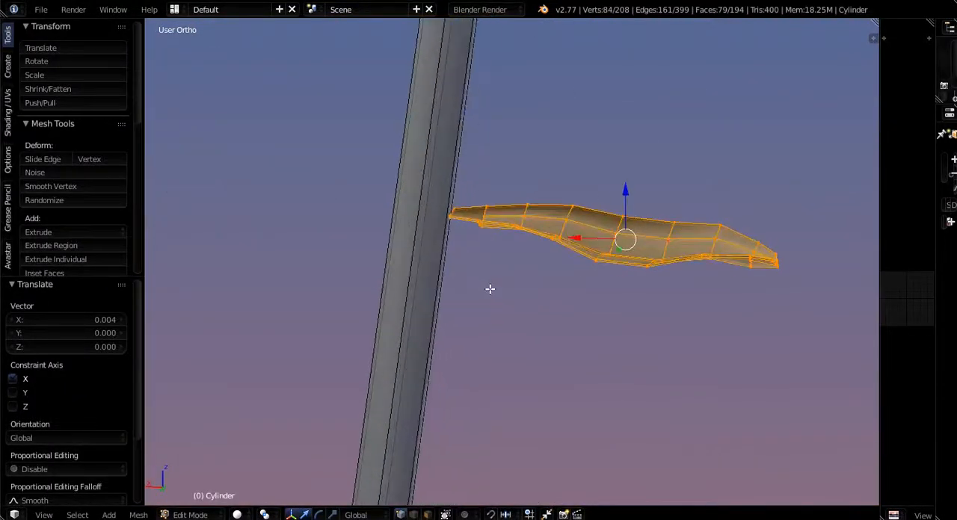
middle_drag(479, 358, 441, 383)
scroll(441, 384, down, 2)
middle_drag(464, 331, 472, 312)
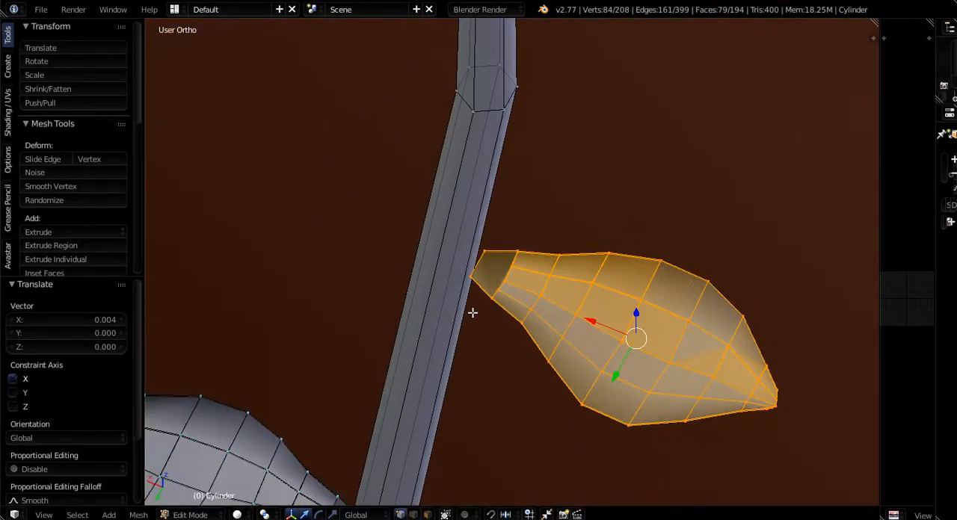
middle_drag(438, 394, 545, 191)
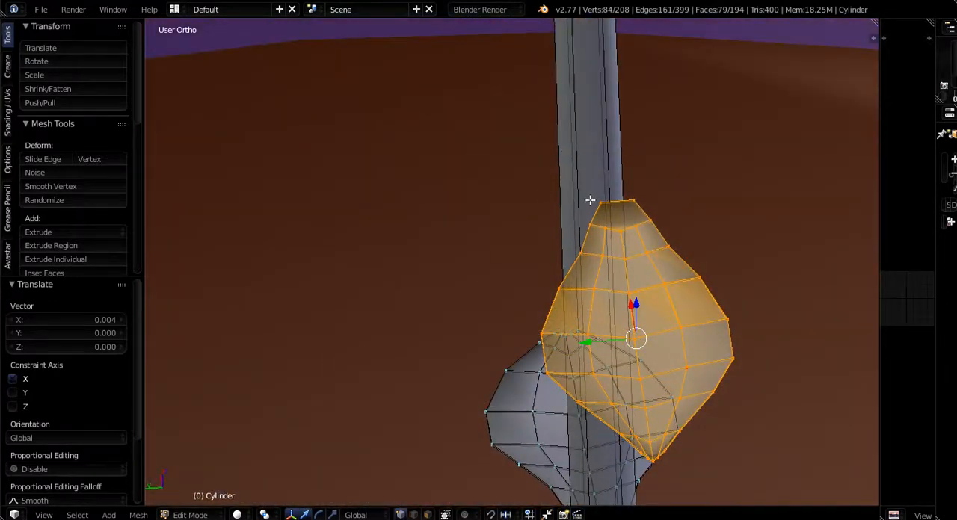
drag(588, 342, 564, 344)
middle_drag(564, 344, 645, 335)
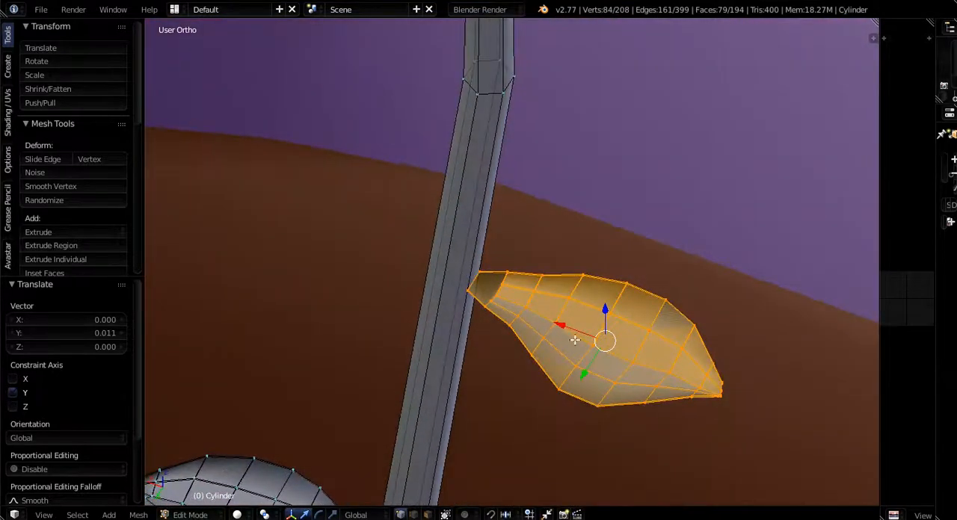
- Move the upper leaf 0.005 along X into the stalk and inspect the joint
drag(568, 329, 554, 325)
middle_drag(554, 324, 632, 225)
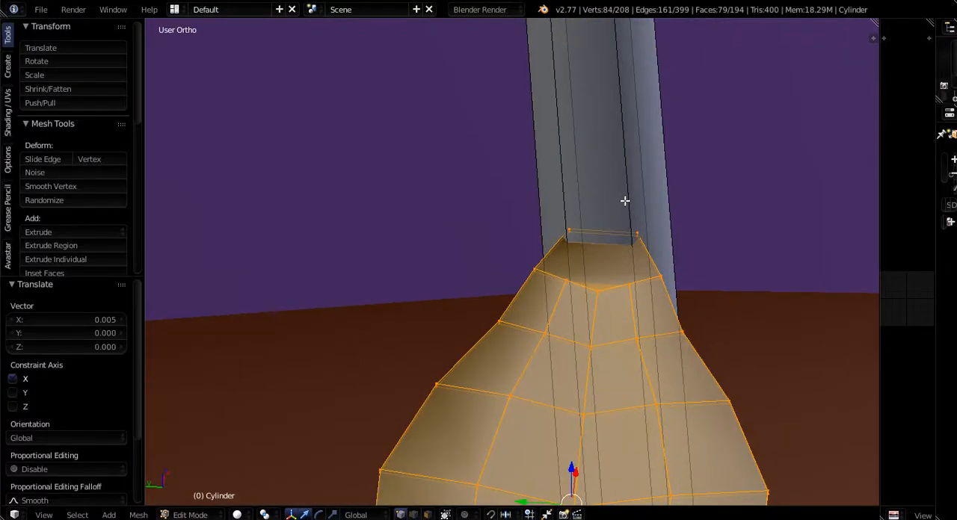
scroll(628, 212, down, 3)
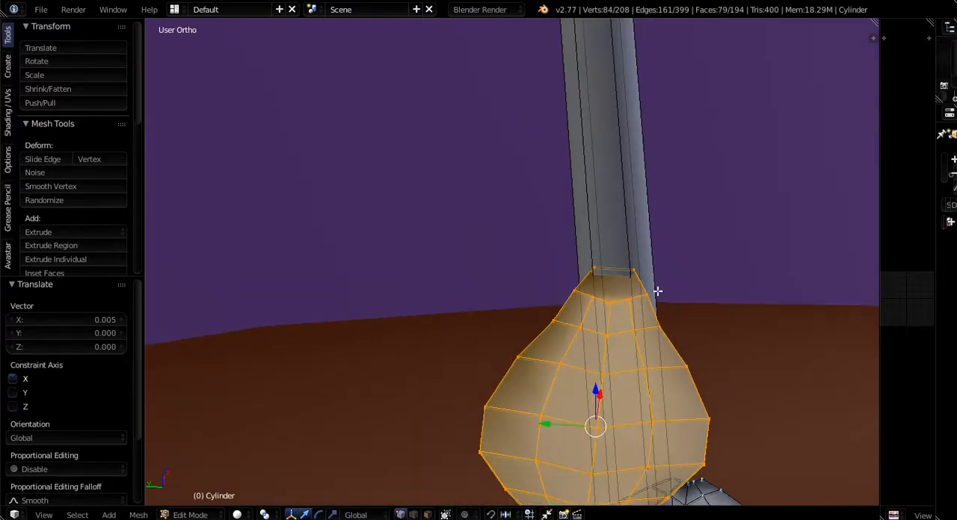
middle_drag(656, 291, 629, 271)
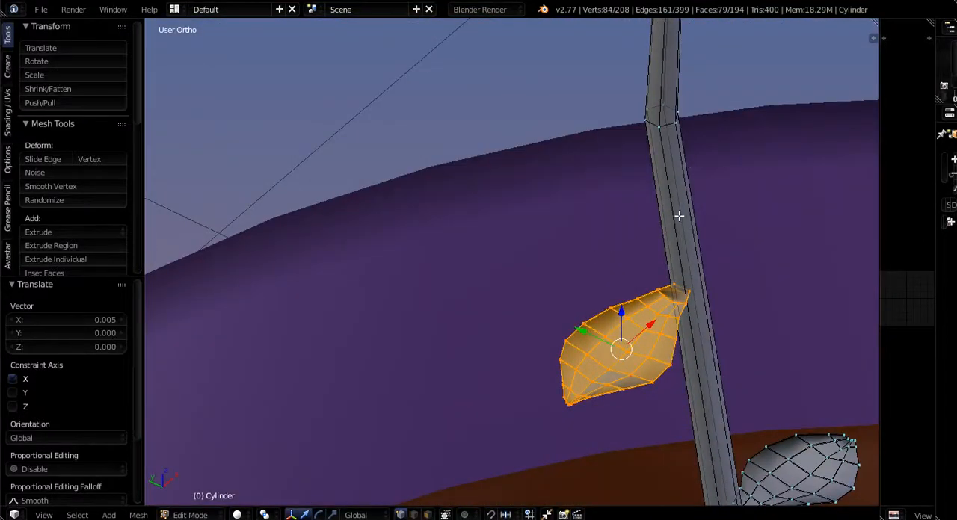
middle_drag(679, 222, 666, 299)
scroll(671, 292, up, 3)
scroll(678, 306, up, 2)
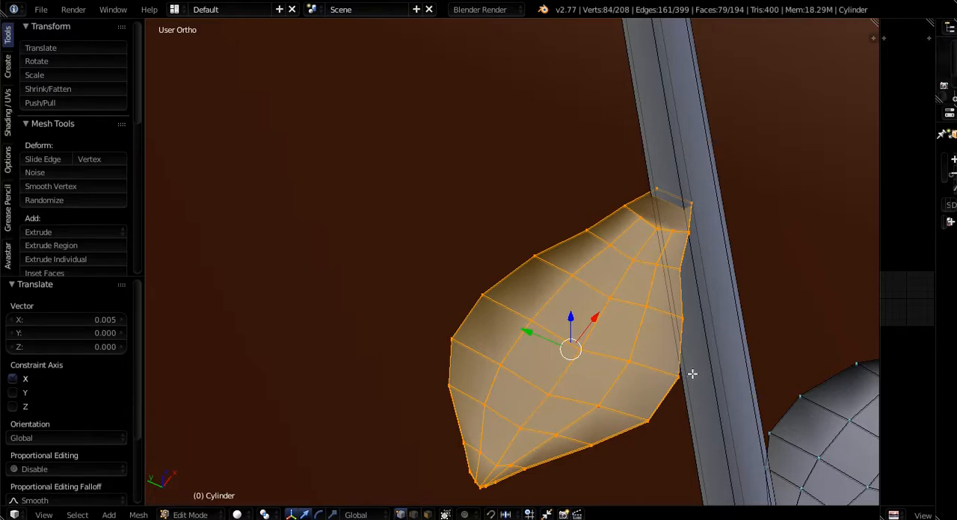
- Scale the upper leaf to 0.828 in X and Y only, then shift it 0.014 along X back into the stalk
key(s)
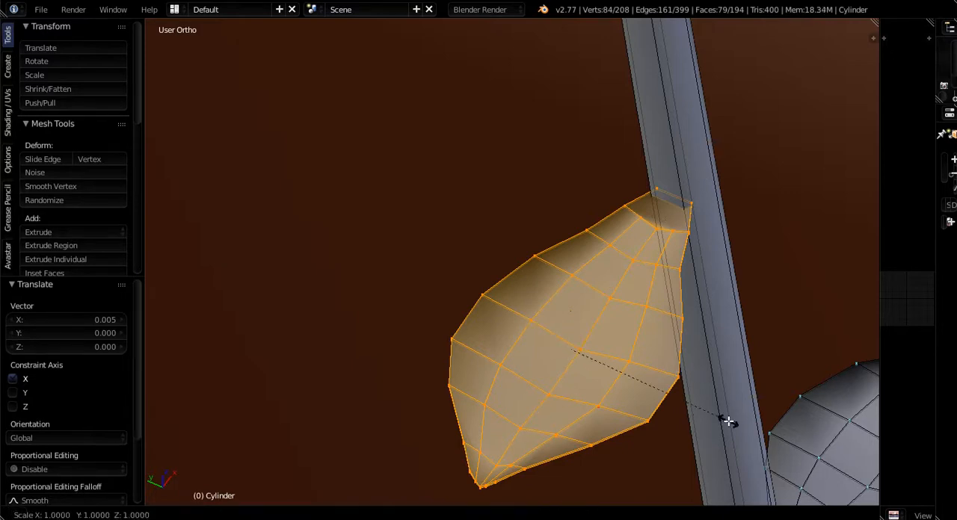
key(shift+z)
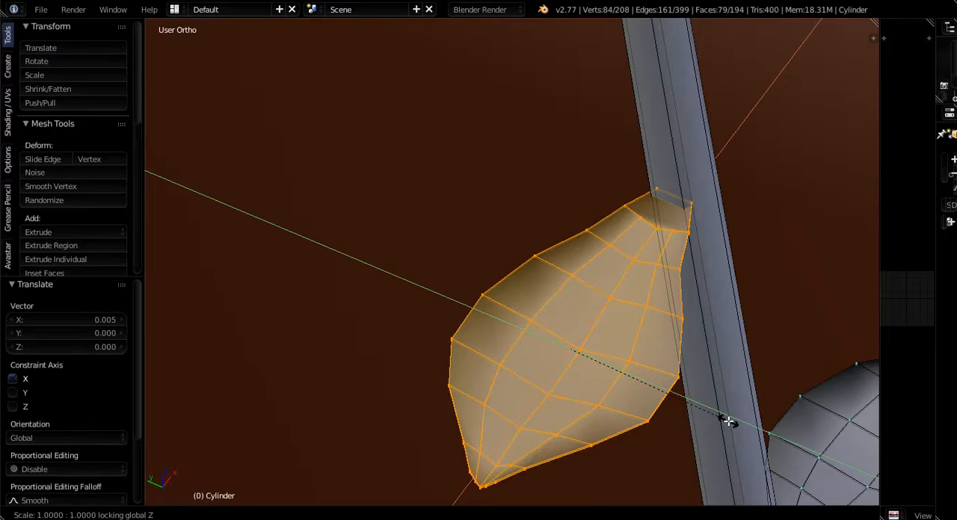
click(699, 393)
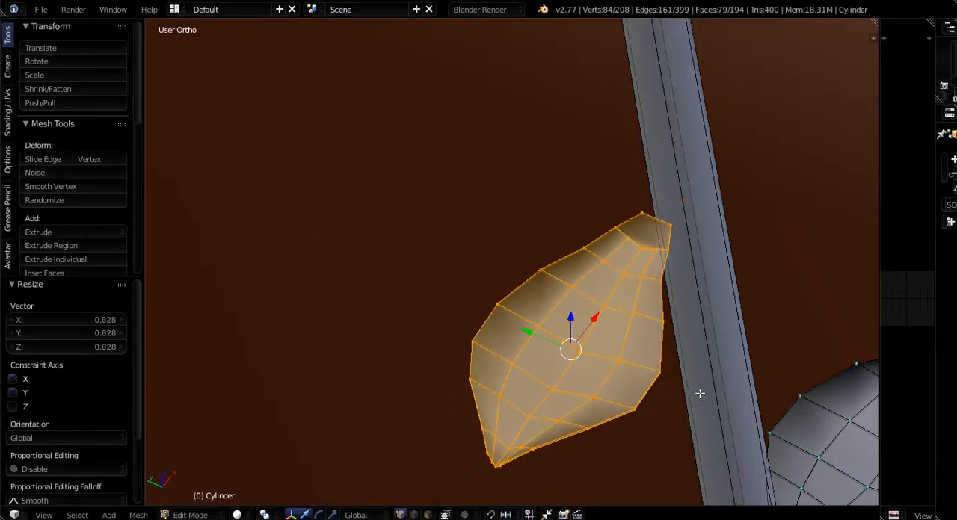
drag(598, 319, 632, 321)
- Shrink the upper leaf further with Z locked and move it 0.008 along X to rejoin the stalk
key(s)
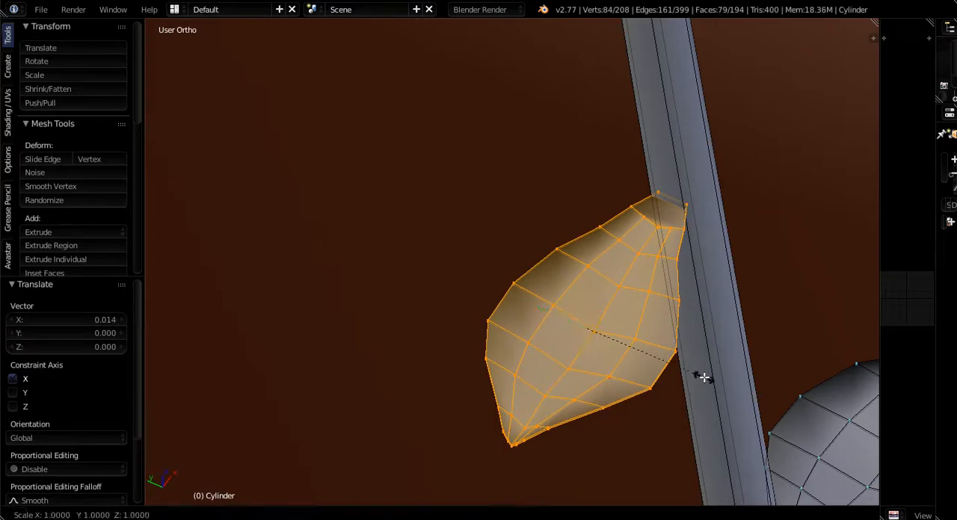
key(shift+z)
click(694, 361)
drag(618, 295, 624, 286)
middle_drag(623, 285, 587, 324)
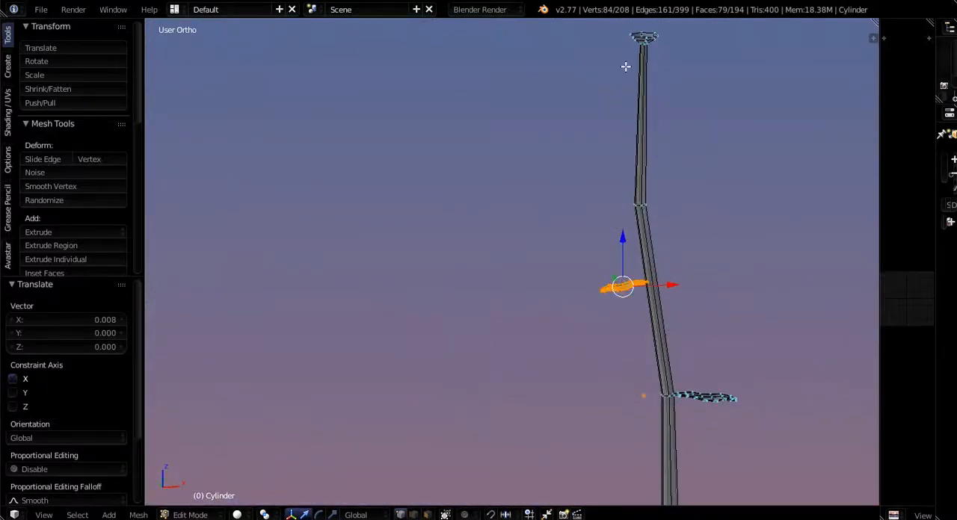
middle_drag(606, 132, 537, 401)
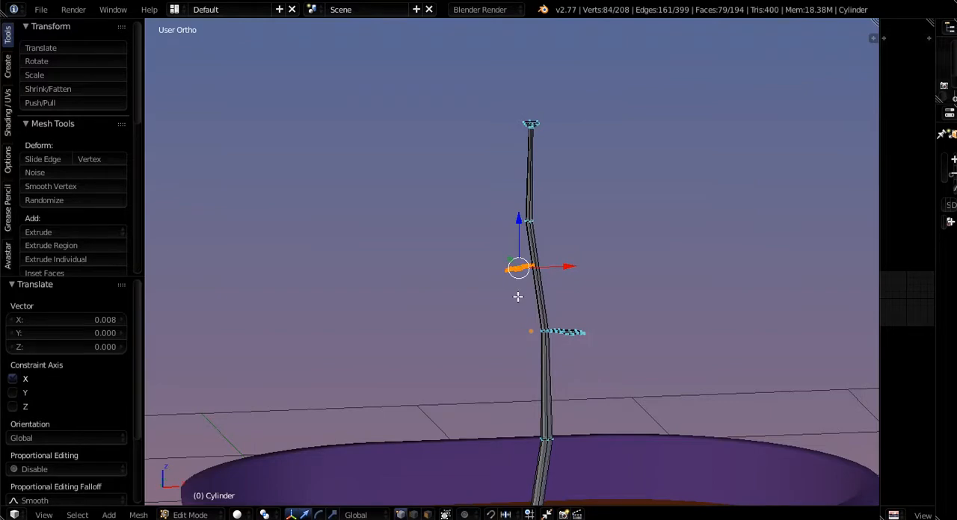
- Duplicate the upper leaf in place and lower the copy by 1.194 along Z to the stalk's base
key(shift+d)
right_click(520, 308)
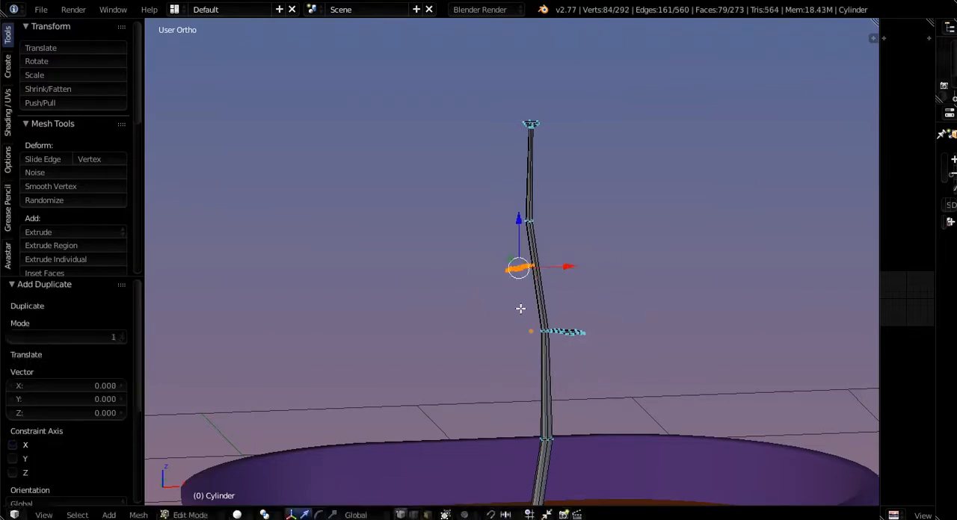
scroll(520, 309, down, 4)
middle_drag(519, 309, 503, 387)
drag(518, 253, 517, 354)
- Raise the lowest leaf 0.100 along Z and shift it -0.016 along Y to line it up with the stalk
scroll(519, 362, up, 6)
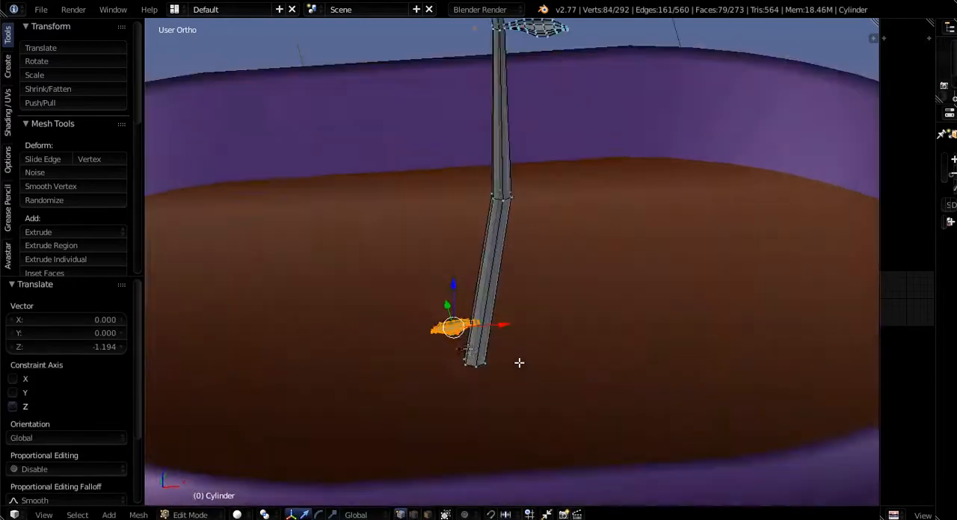
scroll(519, 362, up, 2)
mouse_move(448, 290)
mouse_down()
mouse_move(453, 267)
mouse_move(462, 279)
mouse_up()
middle_drag(461, 280, 602, 310)
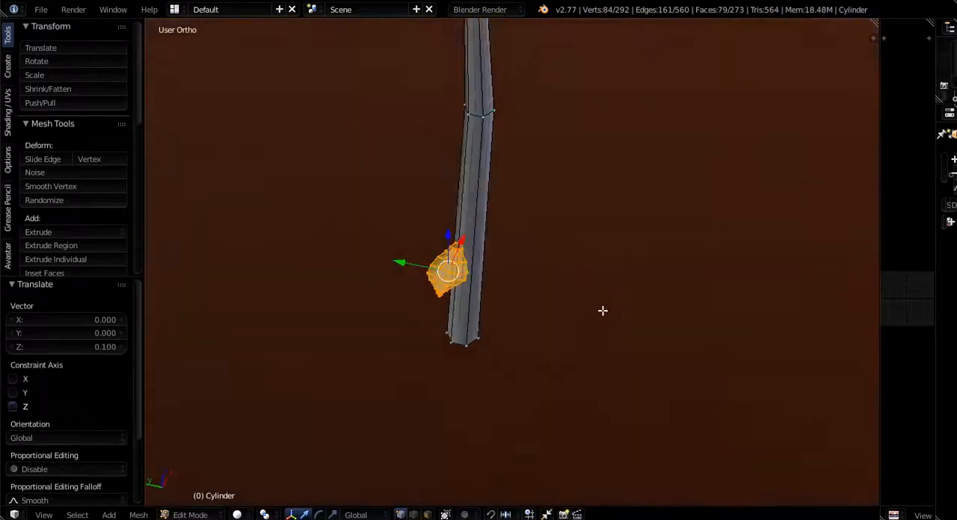
scroll(426, 299, up, 7)
drag(355, 307, 377, 309)
scroll(418, 337, down, 4)
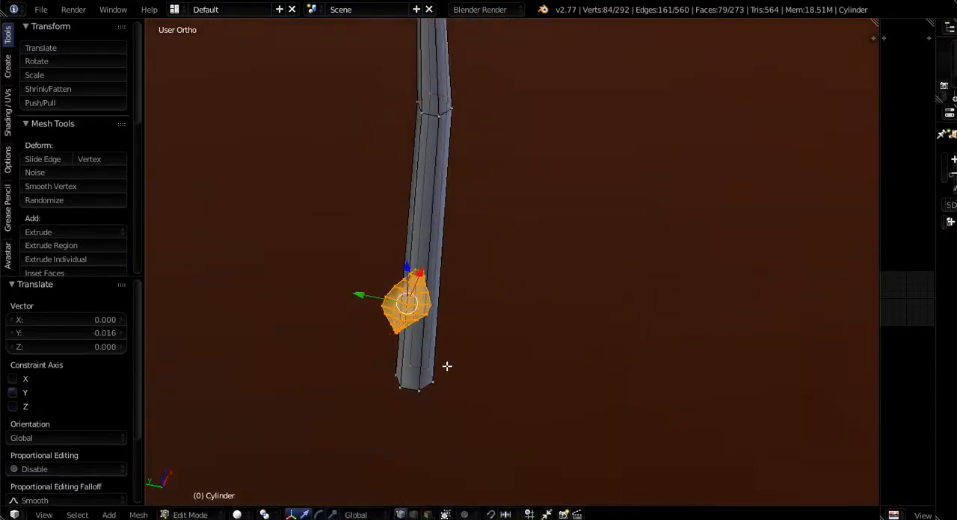
- Enlarge the lowest leaf to 1.502 in X and Y only and move it -0.090 along X
key(s)
key(shift+z)
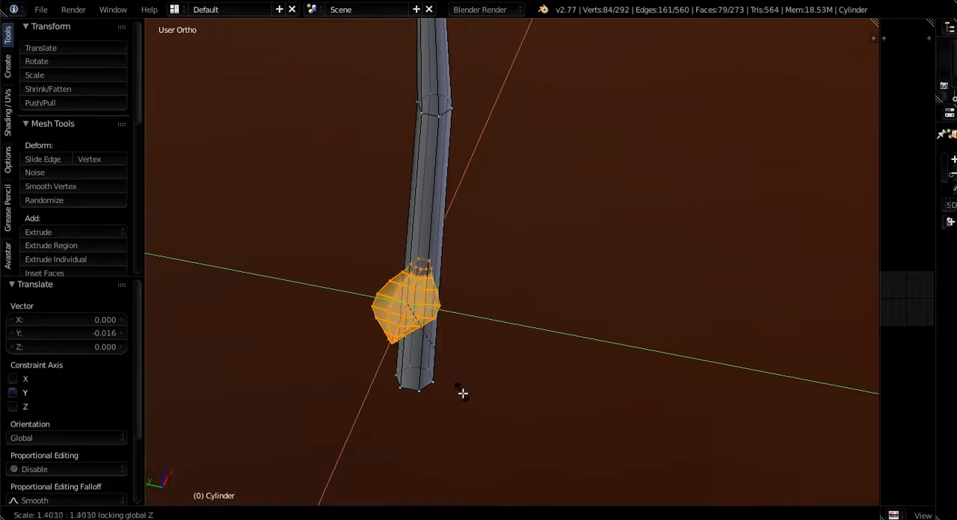
click(457, 401)
middle_drag(427, 406, 369, 363)
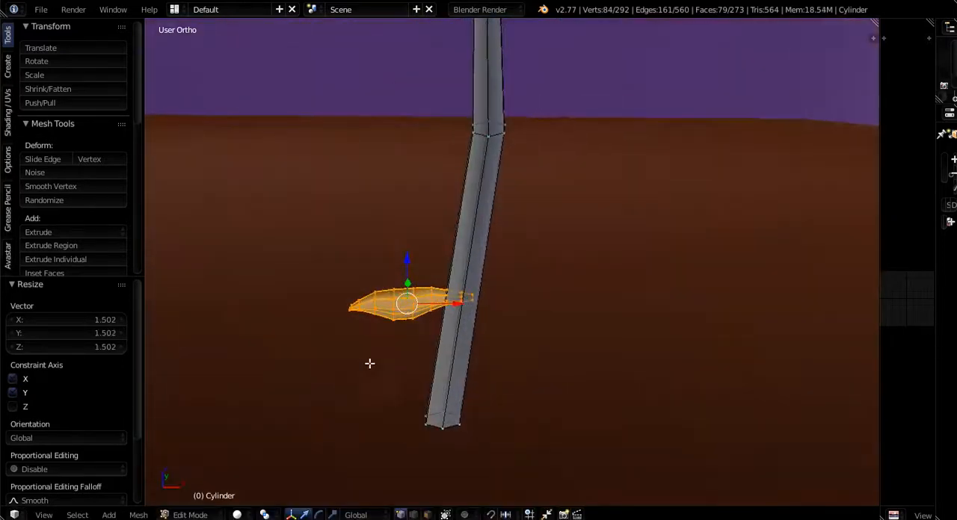
key(g)
key(x)
click(415, 364)
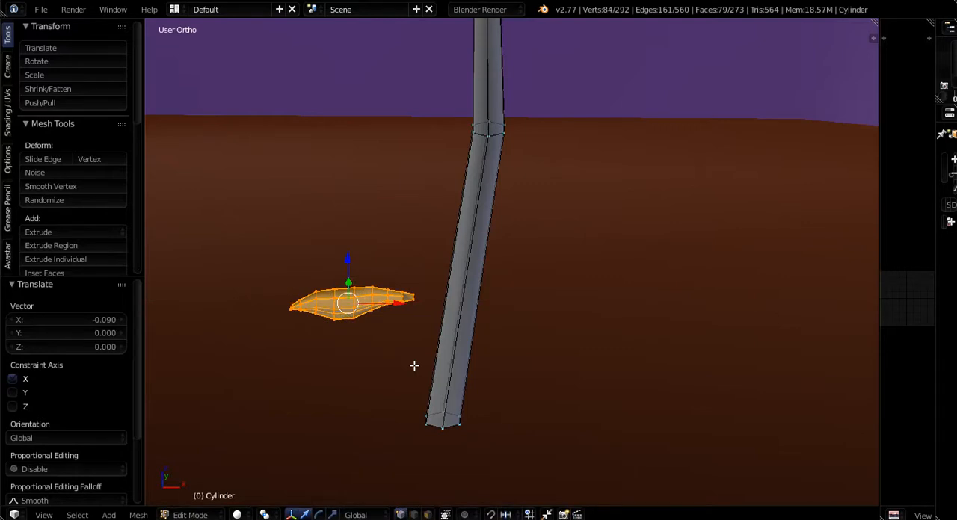
- Scale the lowest leaf by 1.709 in X and Y only so its base reaches into the stalk
key(s)
key(shift+z)
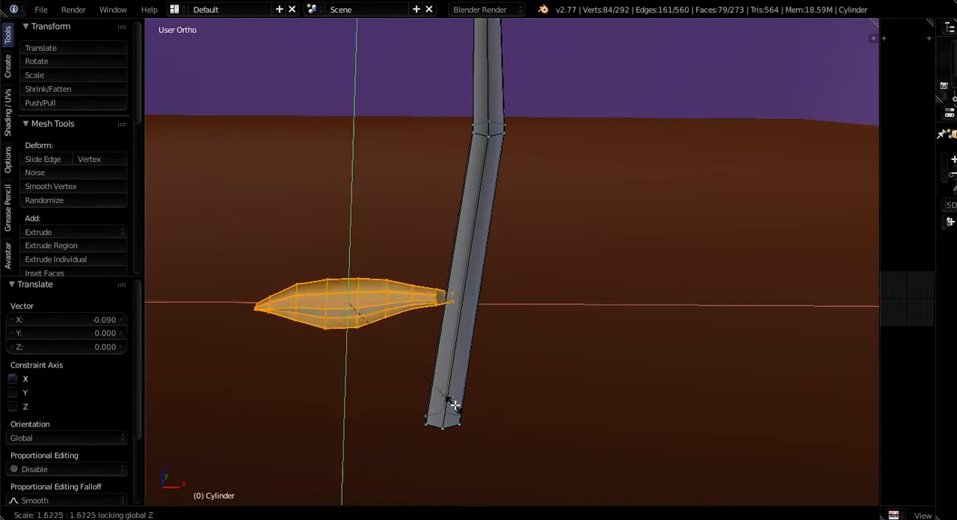
click(454, 406)
middle_drag(459, 410, 370, 442)
scroll(495, 350, up, 10)
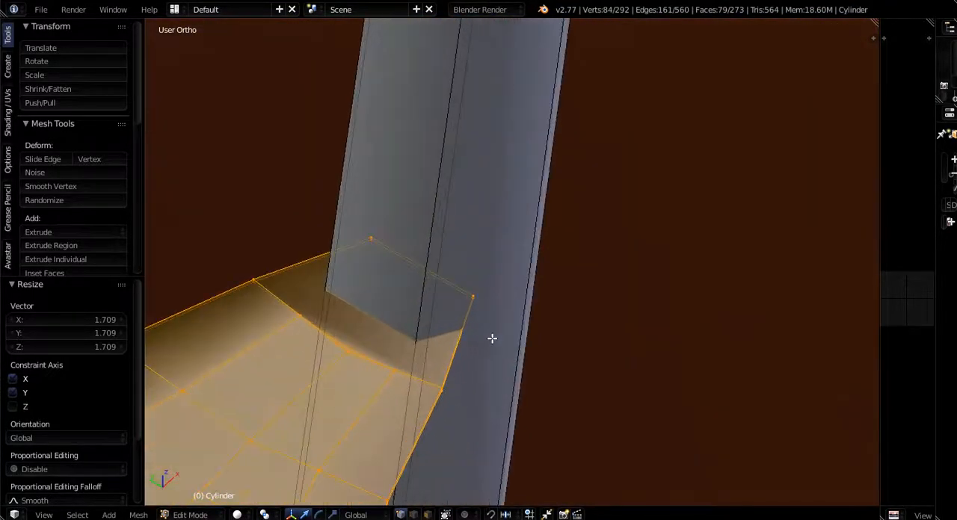
- Scale the lowest leaf's stalk-side end vertices to 0.491 along Y only
right_click(480, 297)
shift+right_click(371, 228)
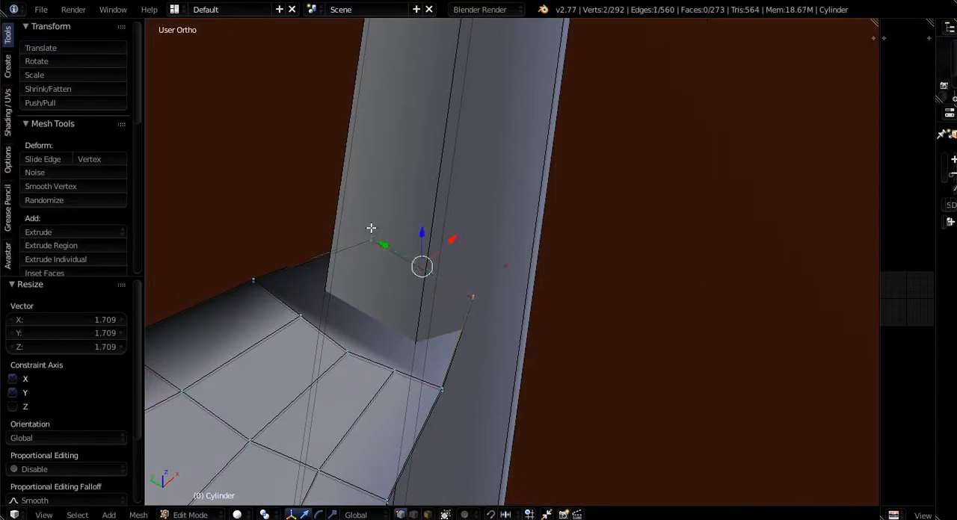
shift+right_click(373, 241)
shift+right_click(473, 303)
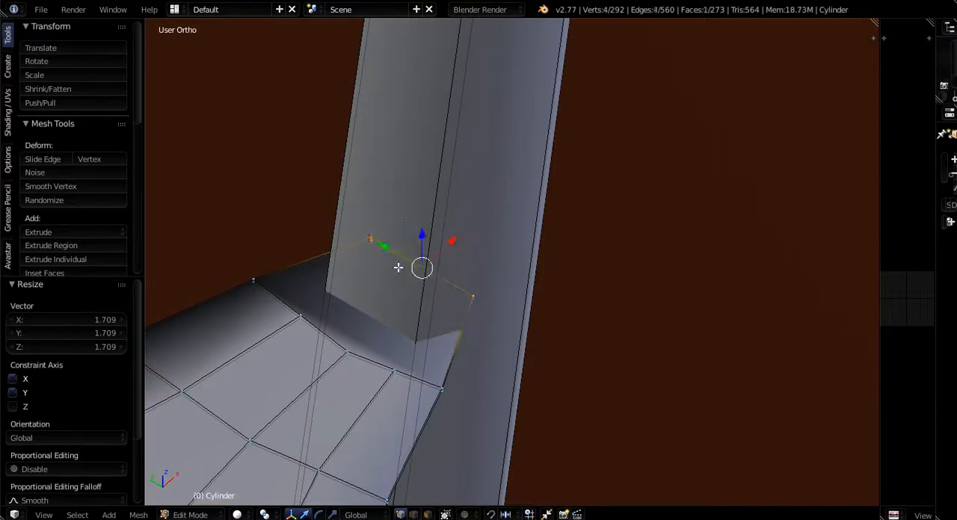
shift+right_click(252, 281)
shift+right_click(252, 283)
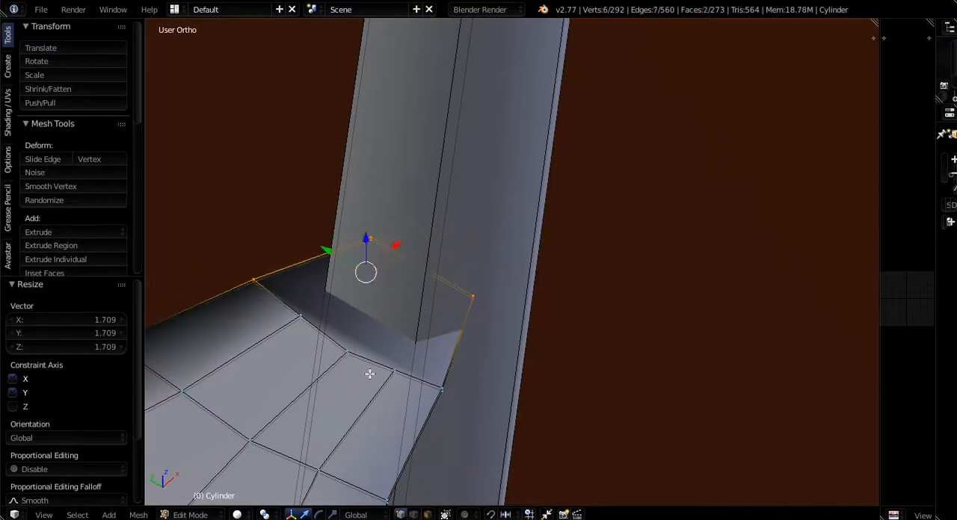
shift+right_click(444, 389)
shift+right_click(447, 394)
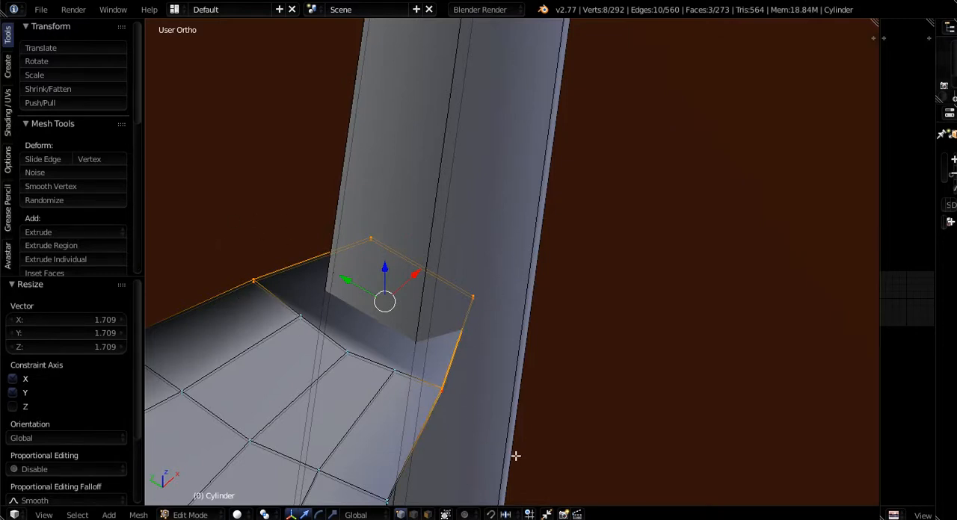
key(s)
key(y)
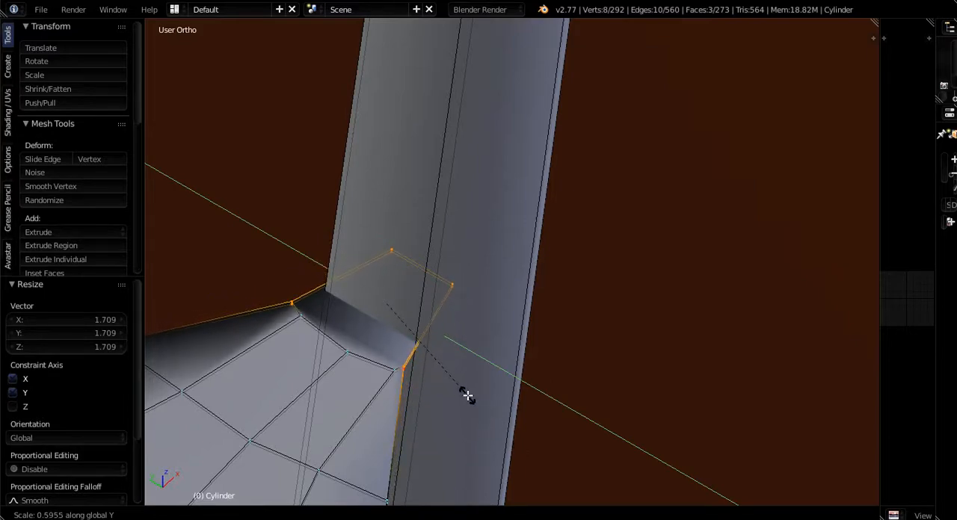
click(447, 383)
- Review the placement and size of all three leaves along the stalk
scroll(434, 355, down, 12)
middle_drag(433, 355, 434, 317)
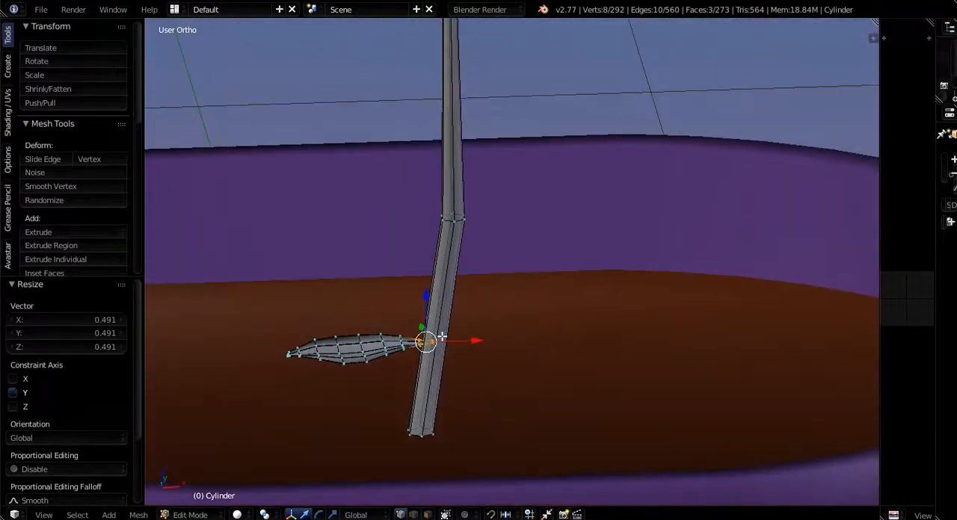
scroll(442, 336, down, 5)
shift+middle_drag(435, 359, 424, 451)
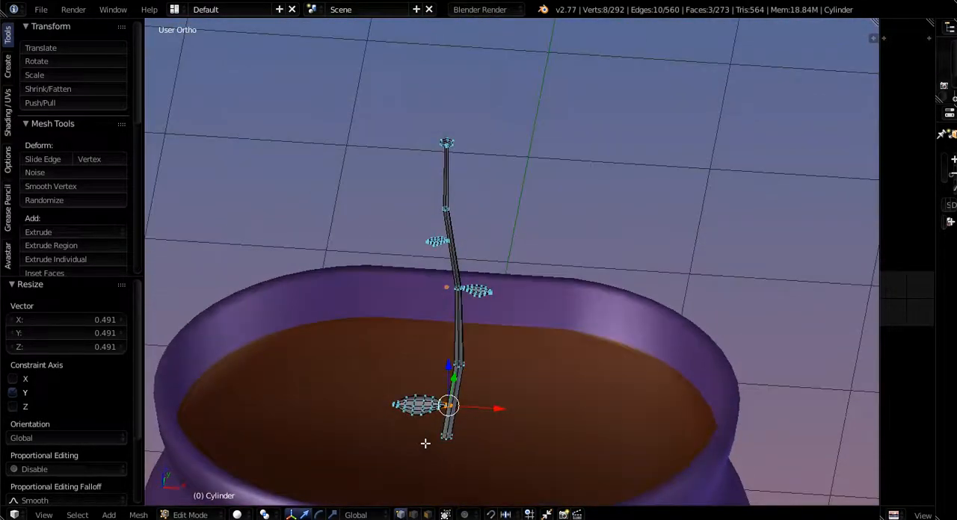
scroll(432, 423, up, 3)
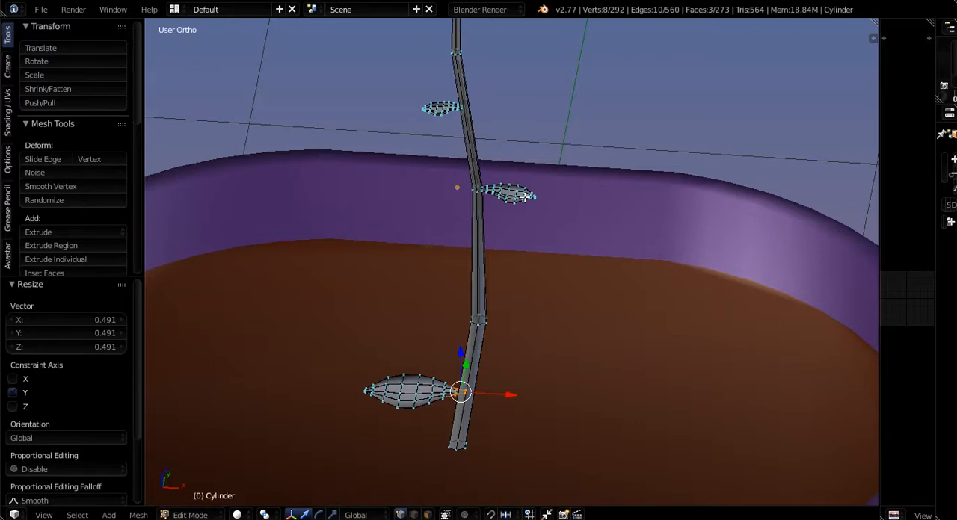
middle_drag(520, 196, 527, 224)
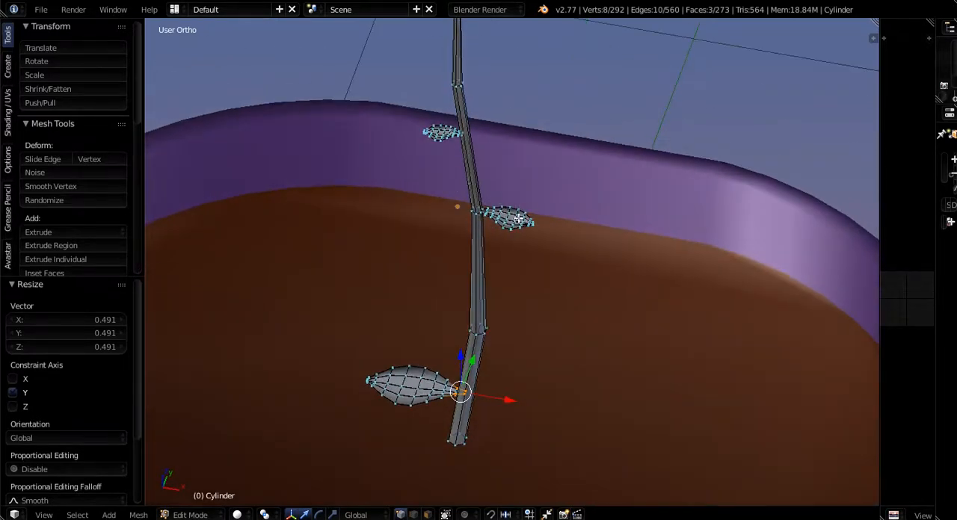
scroll(505, 223, up, 4)
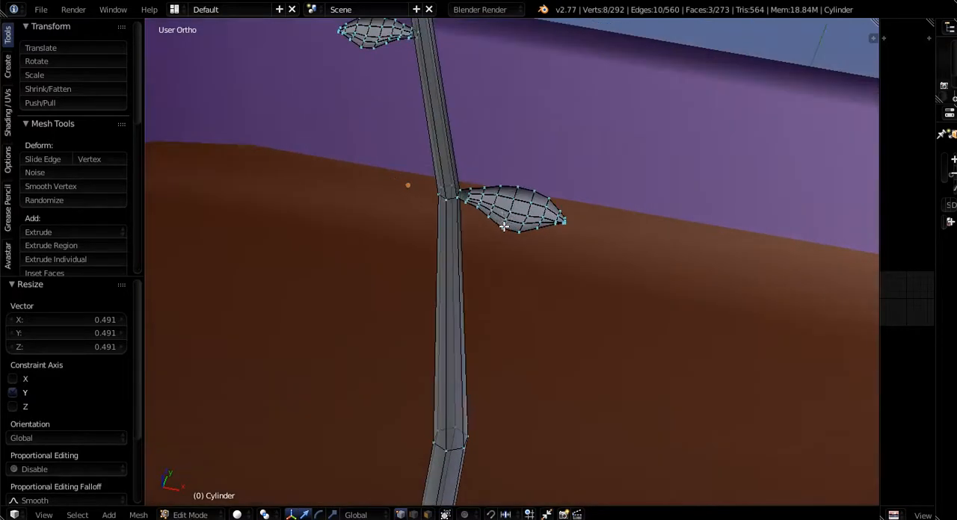
scroll(482, 218, down, 2)
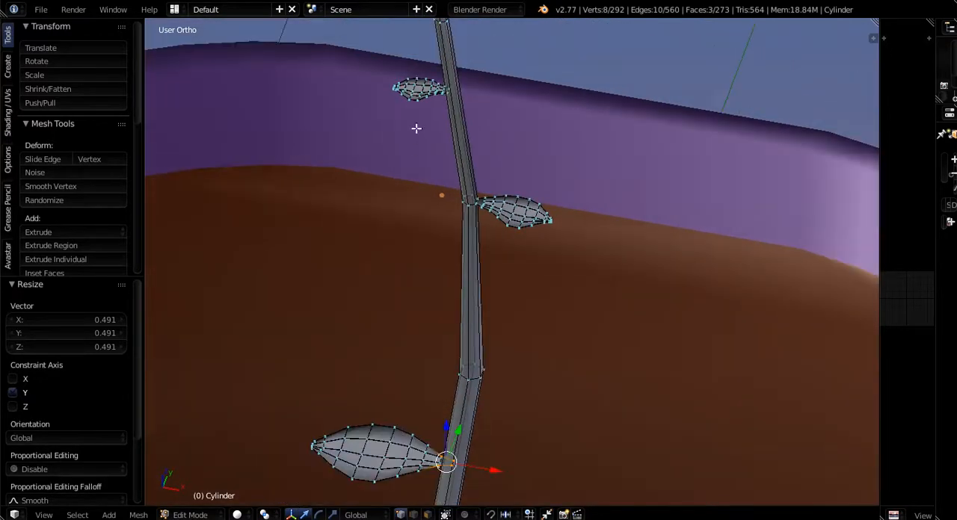
- Examine the middle leaf's mesh closely where its base joins the bend in the stalk
middle_drag(442, 401, 420, 461)
scroll(480, 304, up, 4)
scroll(456, 411, up, 3)
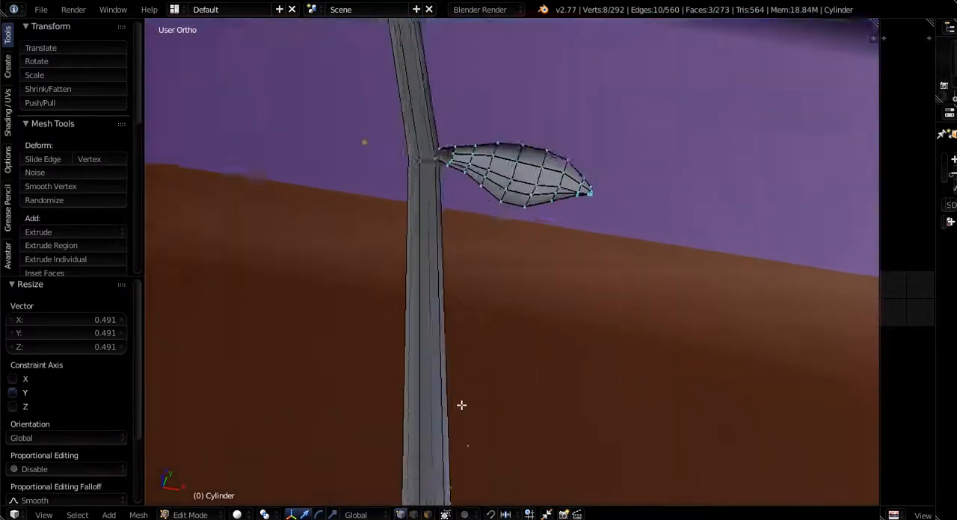
shift+middle_drag(453, 175, 447, 391)
scroll(447, 391, up, 1)
shift+middle_drag(392, 219, 430, 379)
scroll(430, 380, up, 5)
shift+middle_drag(480, 440, 388, 476)
scroll(366, 396, up, 4)
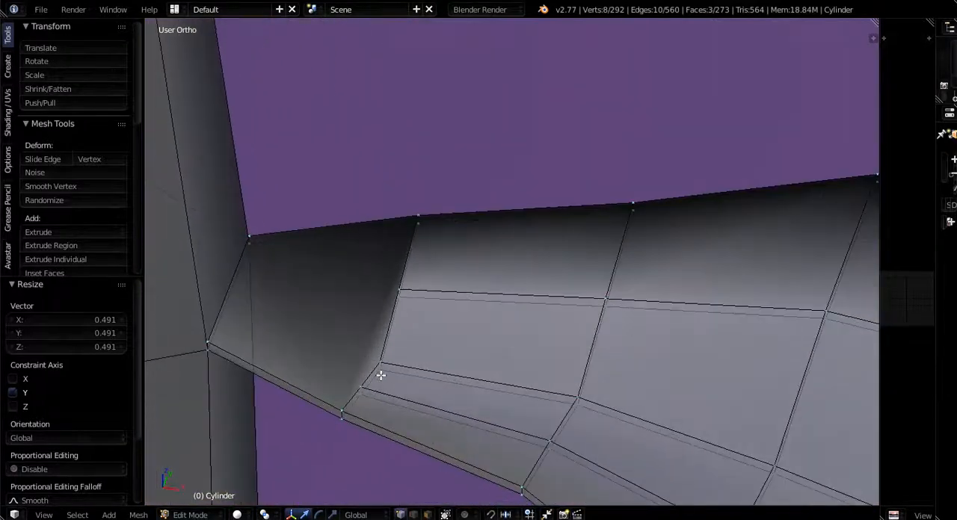
middle_drag(387, 397, 334, 461)
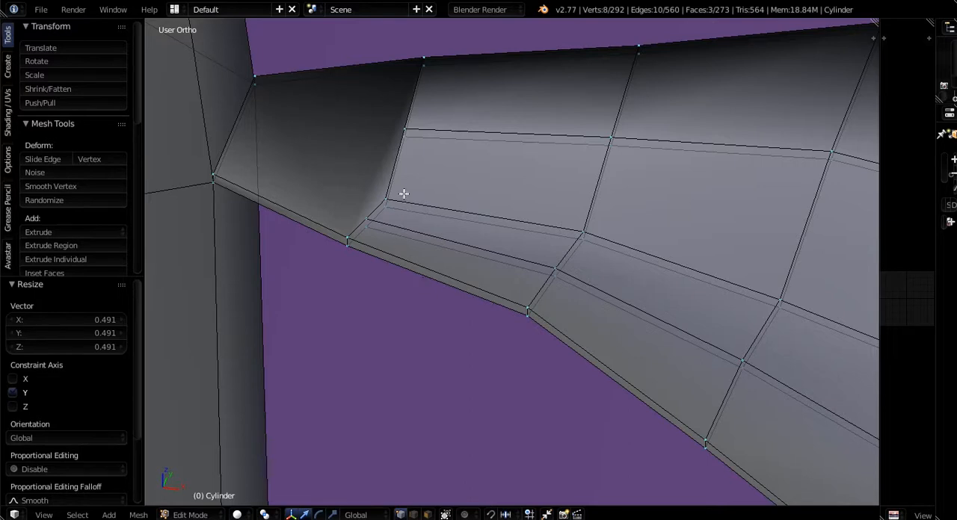
scroll(402, 175, up, 1)
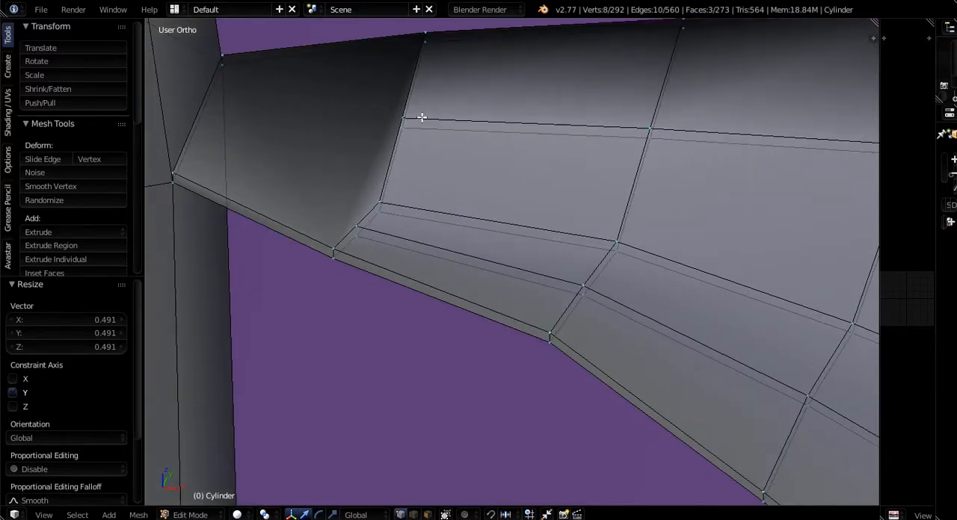
scroll(319, 129, down, 3)
scroll(294, 167, up, 2)
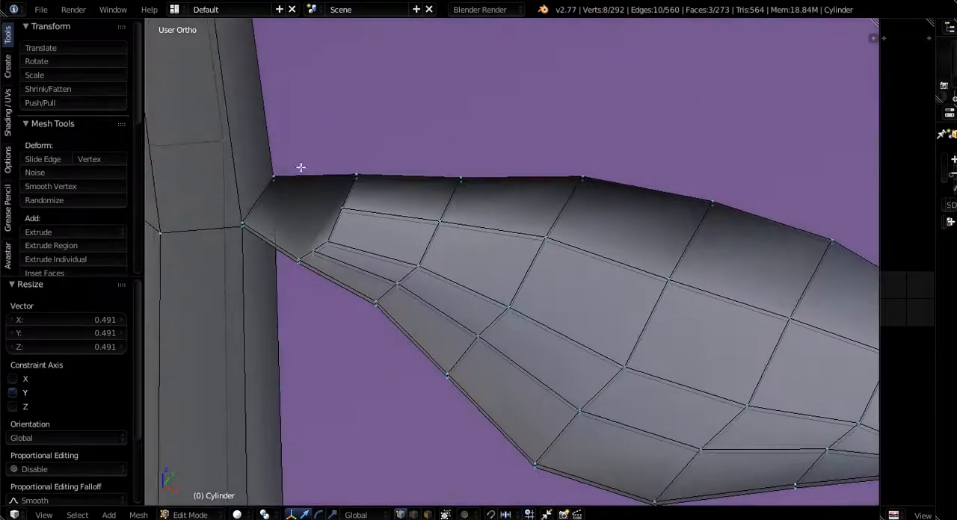
middle_drag(393, 286, 363, 271)
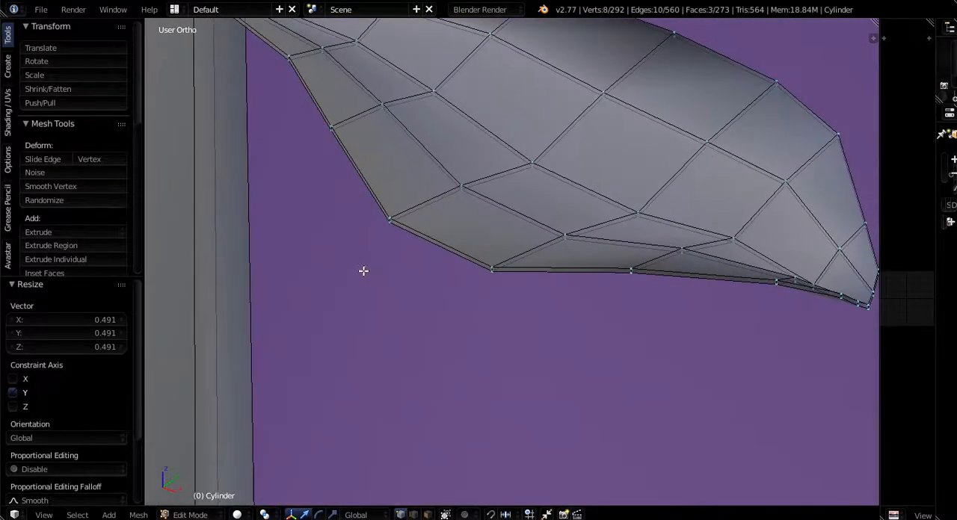
scroll(370, 267, down, 3)
shift+middle_drag(406, 190, 463, 449)
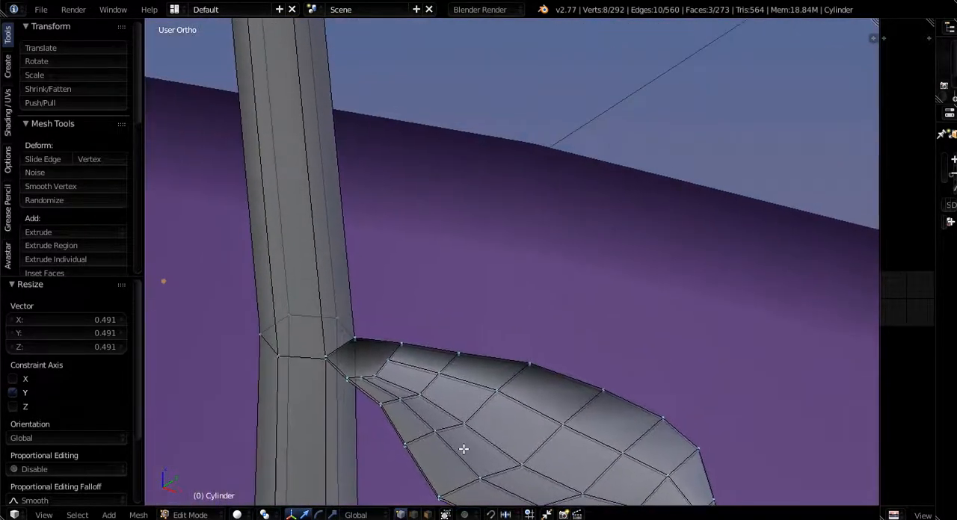
middle_drag(443, 408, 397, 399)
scroll(325, 378, up, 7)
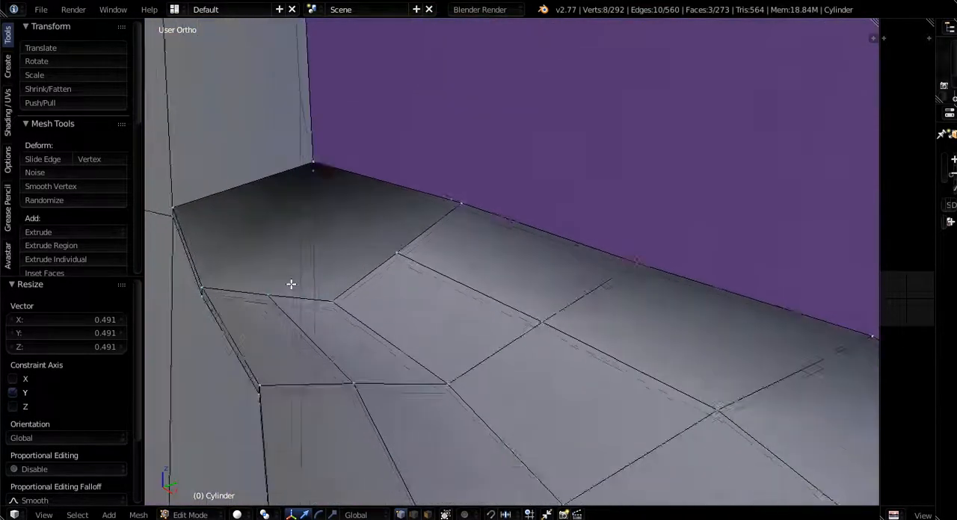
scroll(293, 284, up, 2)
scroll(351, 244, down, 4)
middle_drag(359, 294, 339, 280)
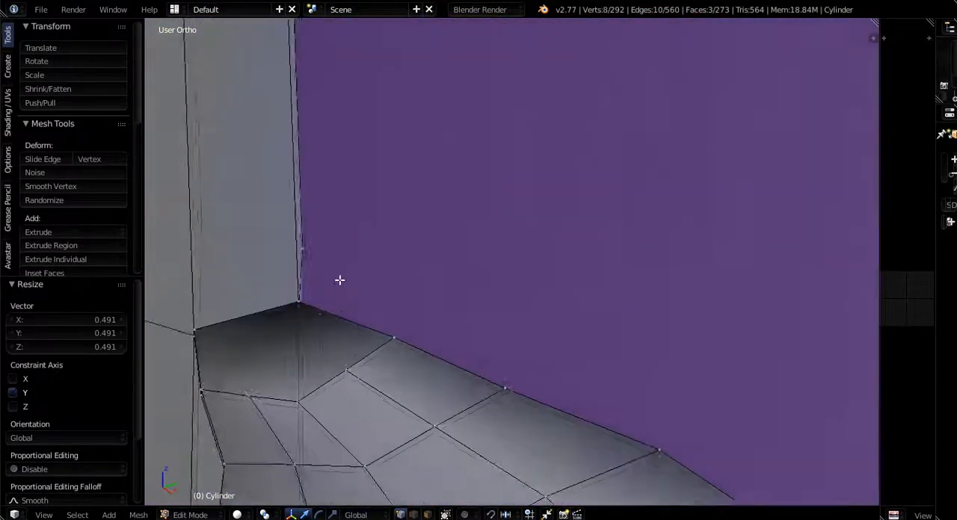
scroll(340, 279, down, 3)
middle_drag(321, 329, 270, 340)
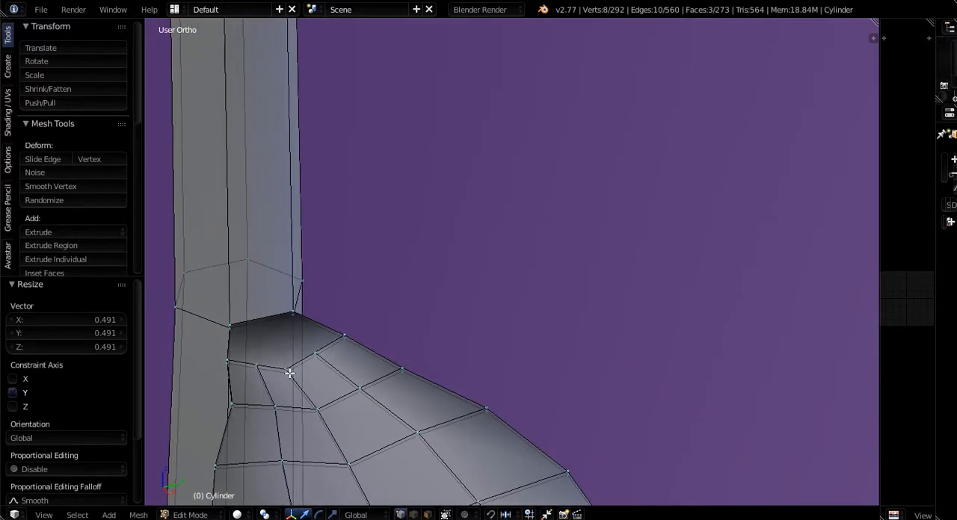
middle_drag(279, 350, 256, 309)
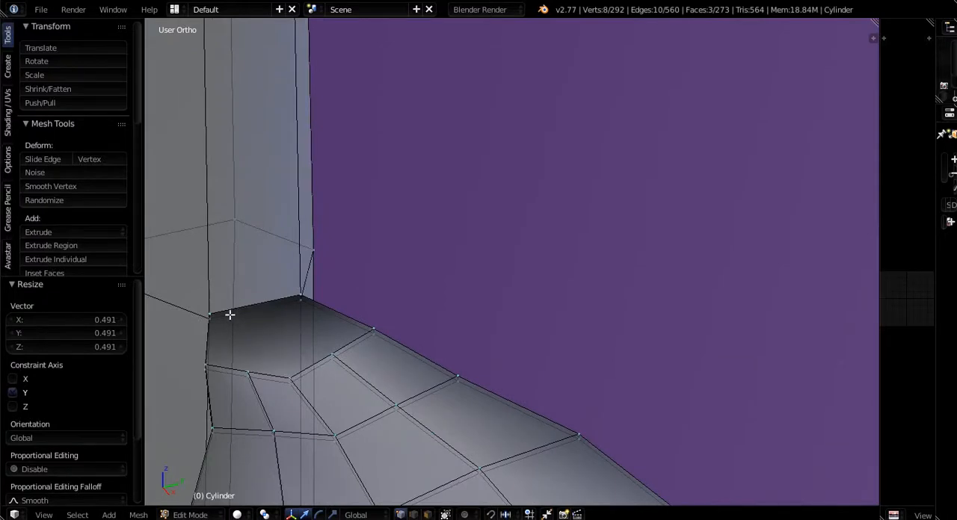
- Undo the lowest leaf's edits and both leaf duplications, keeping only the original middle leaf
scroll(326, 318, down, 6)
key(ctrl+z)
key(ctrl+z)
key(ctrl+z)
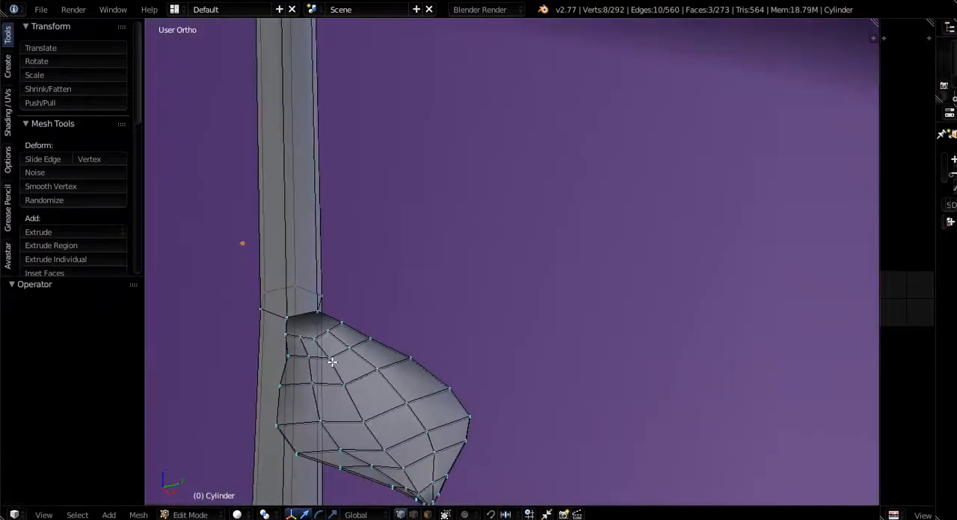
scroll(343, 305, down, 7)
scroll(361, 326, down, 4)
key(ctrl+z)
key(ctrl+z)
key(ctrl+z)
key(ctrl+z)
key(ctrl+z)
key(ctrl+z)
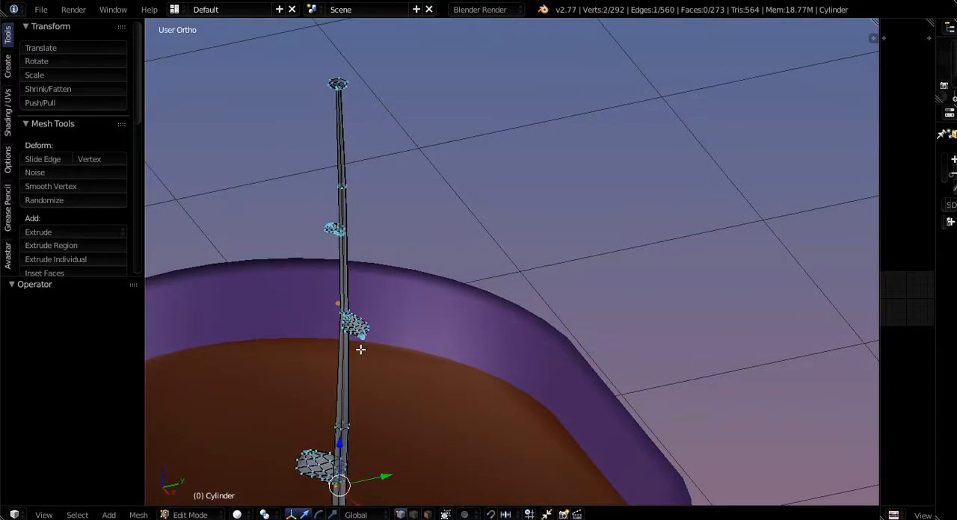
key(ctrl+z)
key(ctrl+z)
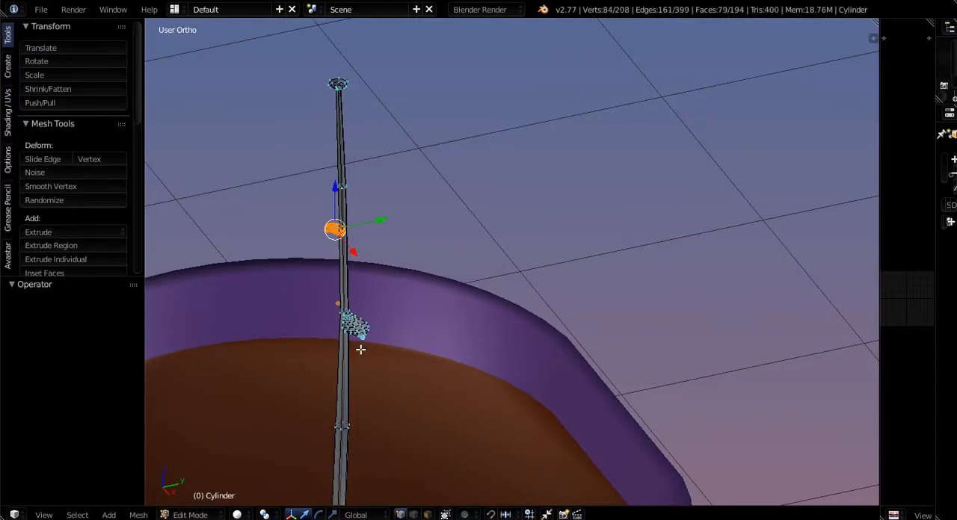
key(ctrl+z)
key(ctrl+z)
key(ctrl+z)
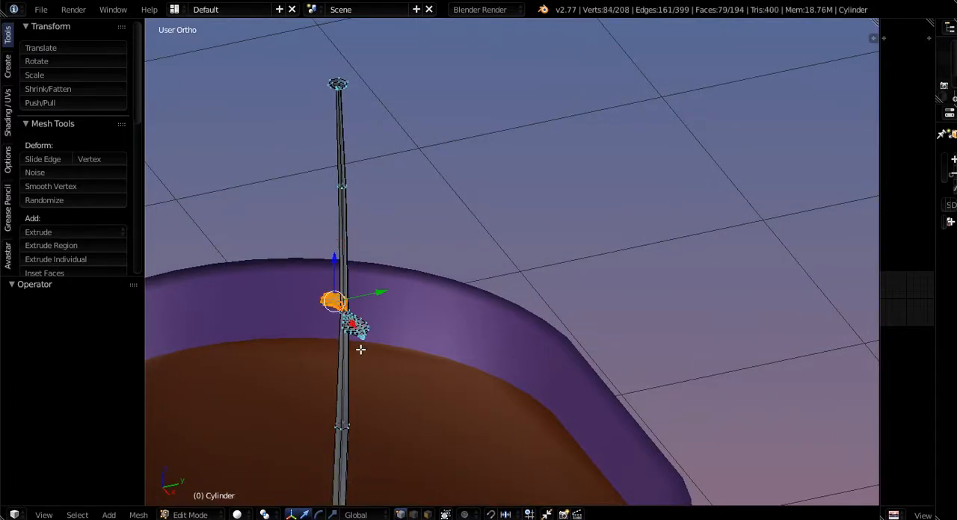
key(ctrl+z)
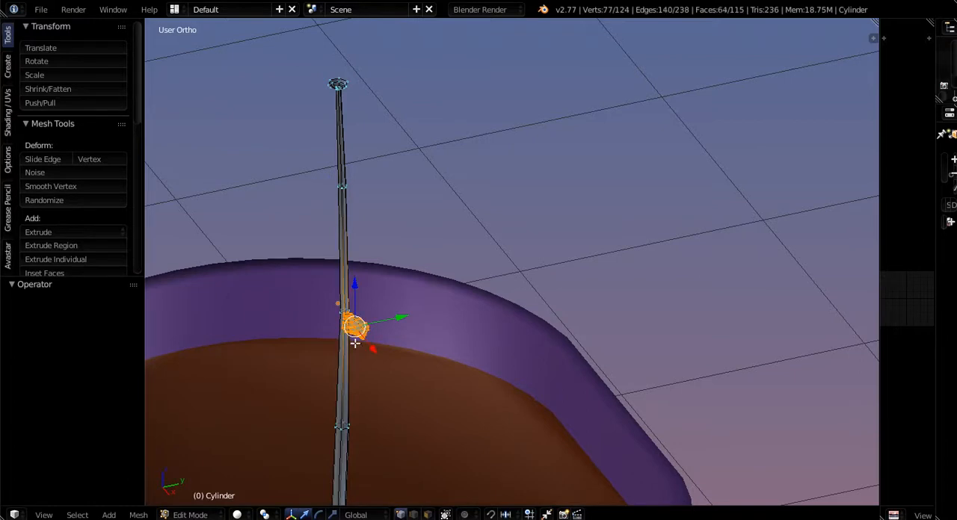
- Undo the thickening of the original leaf to return it to a single-layer mesh
scroll(360, 349, up, 10)
key(ctrl+z)
key(ctrl+z)
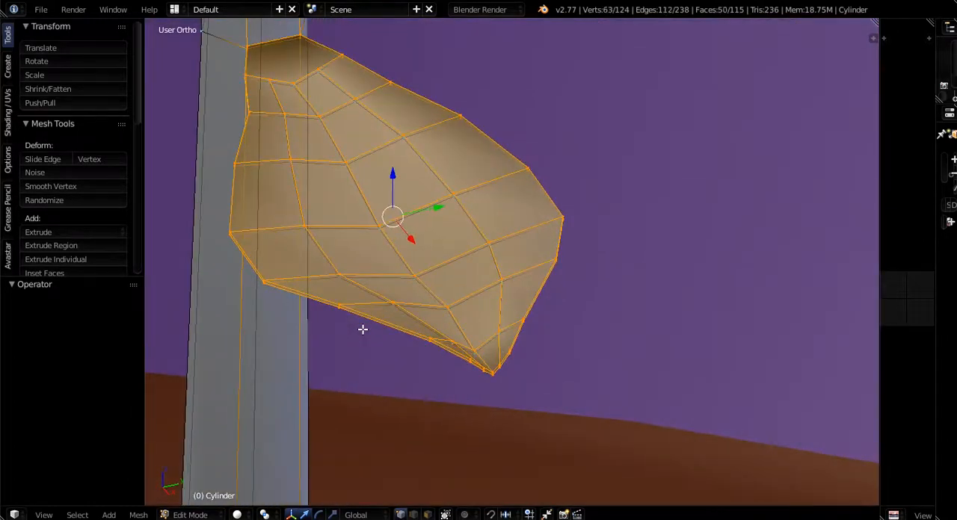
key(ctrl+z)
key(ctrl+z)
key(ctrl+z)
scroll(363, 330, down, 5)
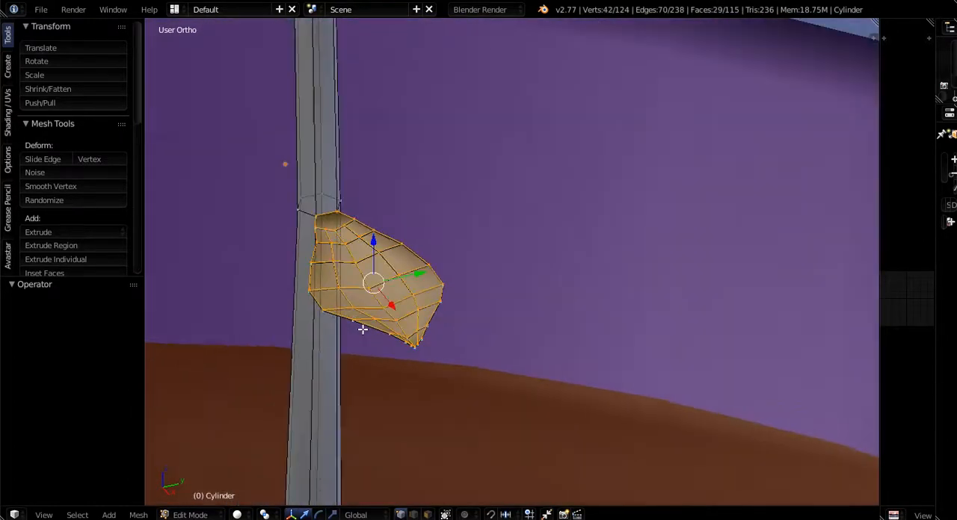
middle_drag(363, 330, 505, 218)
scroll(382, 283, up, 9)
scroll(376, 283, down, 5)
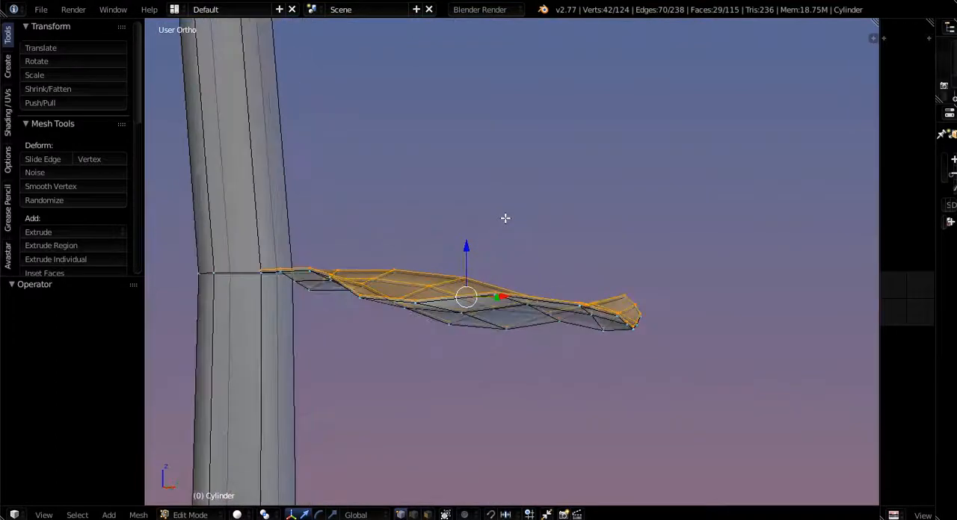
key(ctrl+z)
key(ctrl+z)
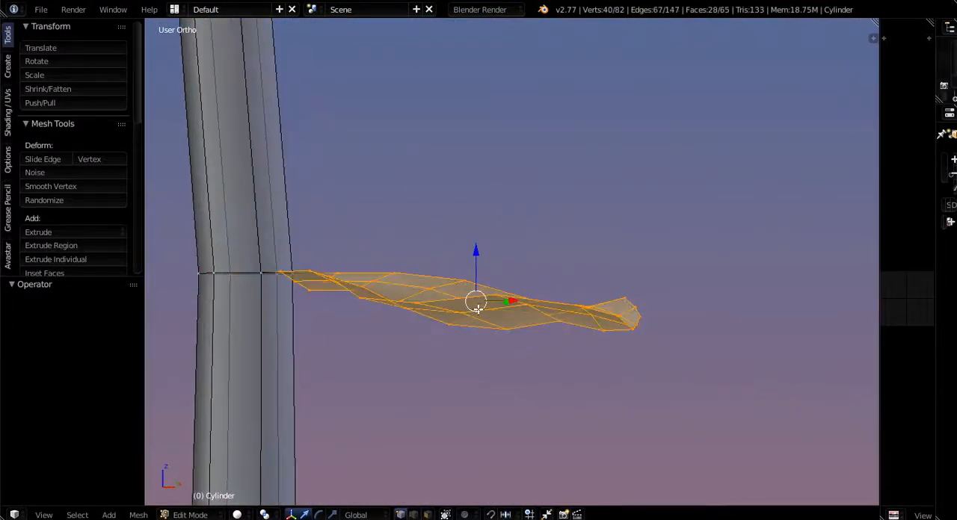
- Knife-cut three edges from the leaf's three inner base vertices up to the stalk's ring edge
scroll(366, 295, up, 6)
scroll(329, 274, down, 4)
middle_drag(329, 274, 351, 261)
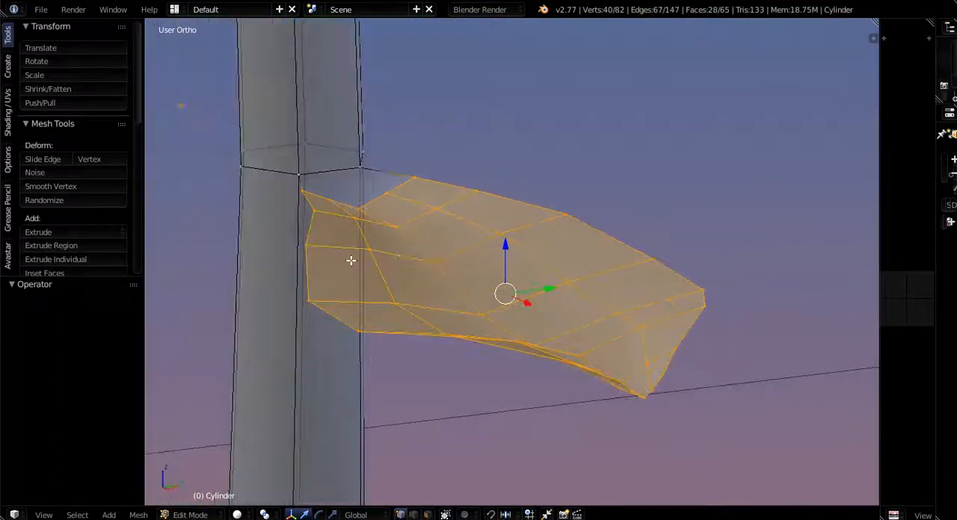
middle_drag(426, 247, 516, 375)
scroll(493, 340, up, 6)
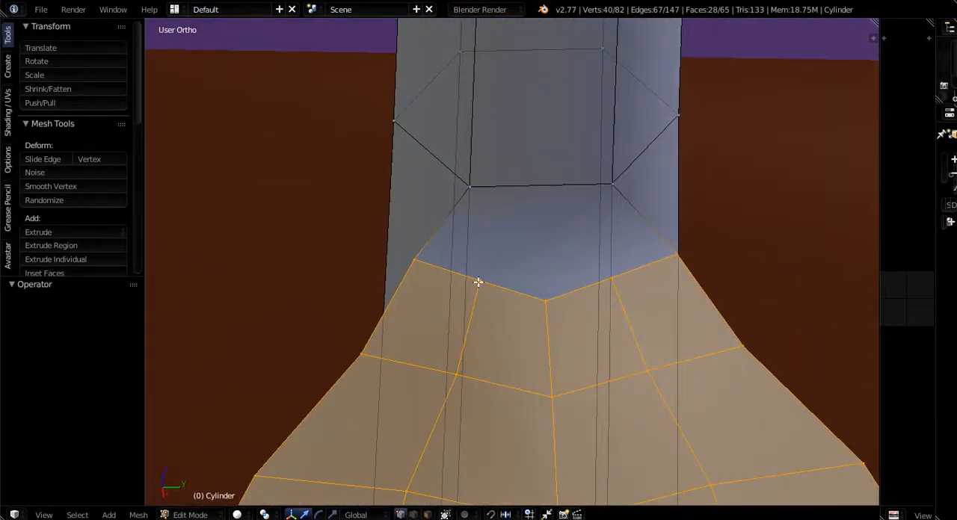
key(k)
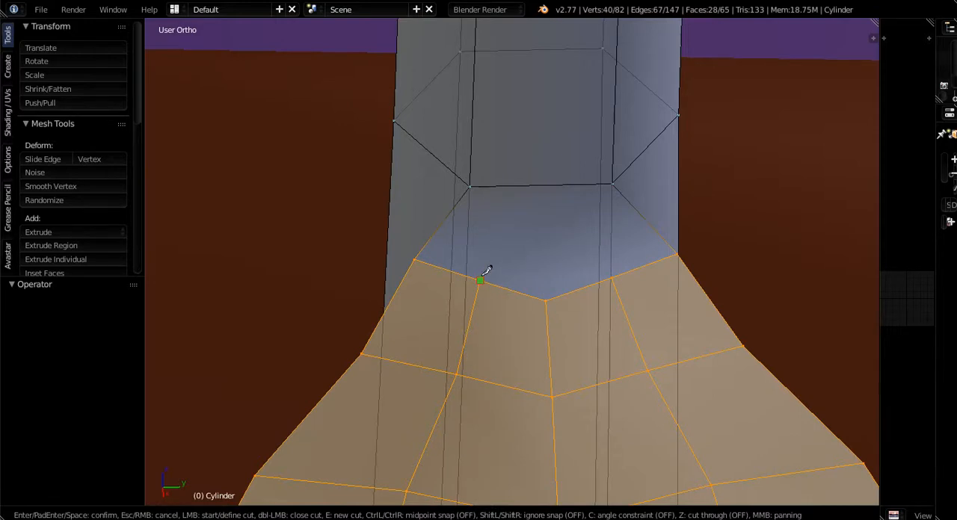
click(482, 275)
click(501, 185)
click(546, 299)
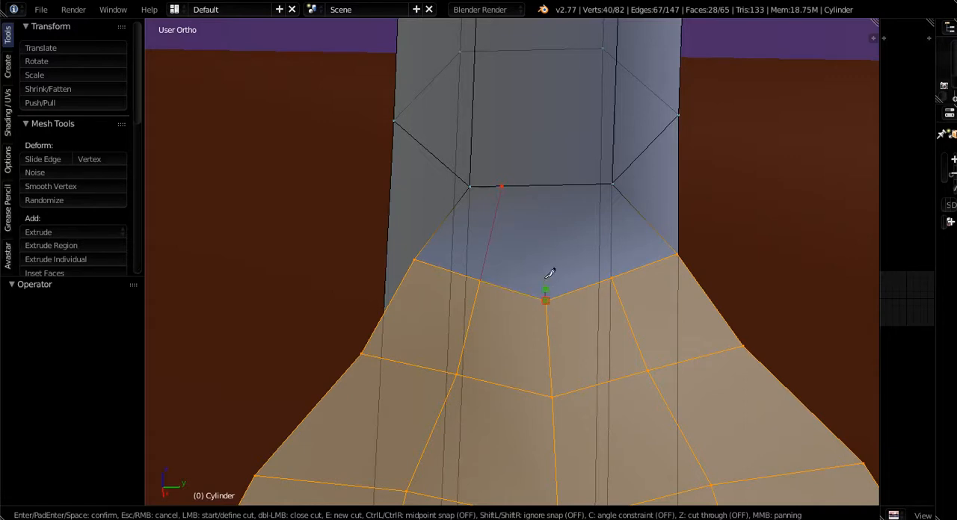
click(543, 185)
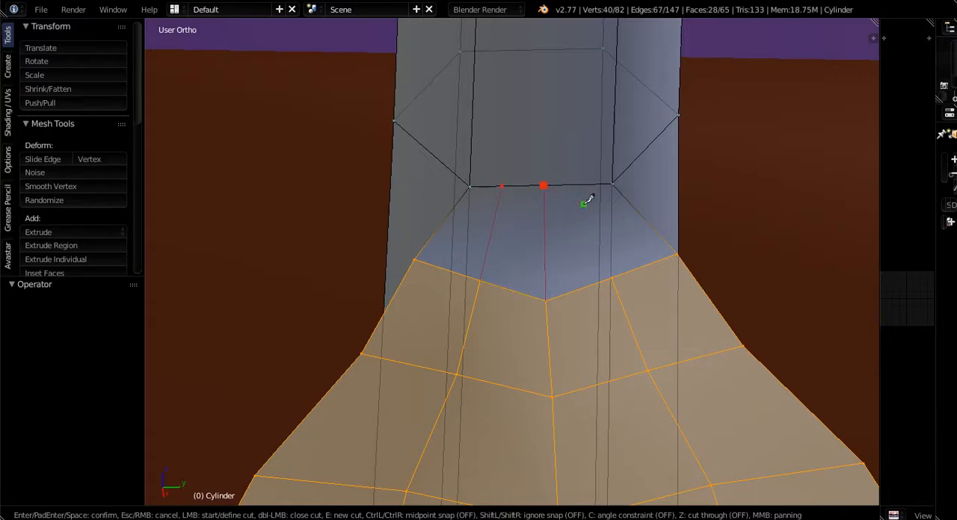
click(613, 275)
click(586, 184)
key(Return)
middle_drag(604, 259, 513, 274)
key(Tab)
key(Tab)
- Select the centre vertex of the leaf's base row and inspect the new cuts between leaf and stalk
scroll(514, 273, up, 3)
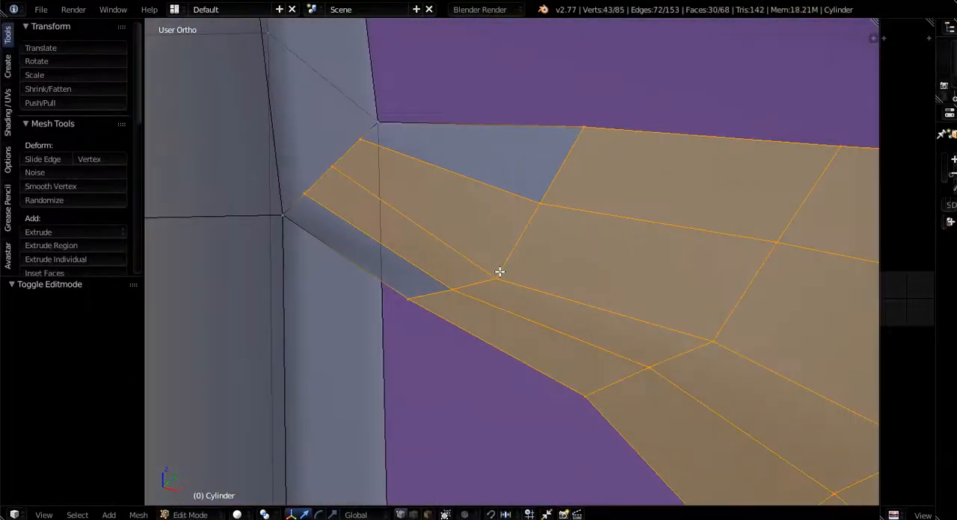
right_click(496, 278)
shift+right_click(450, 288)
shift+right_click(536, 207)
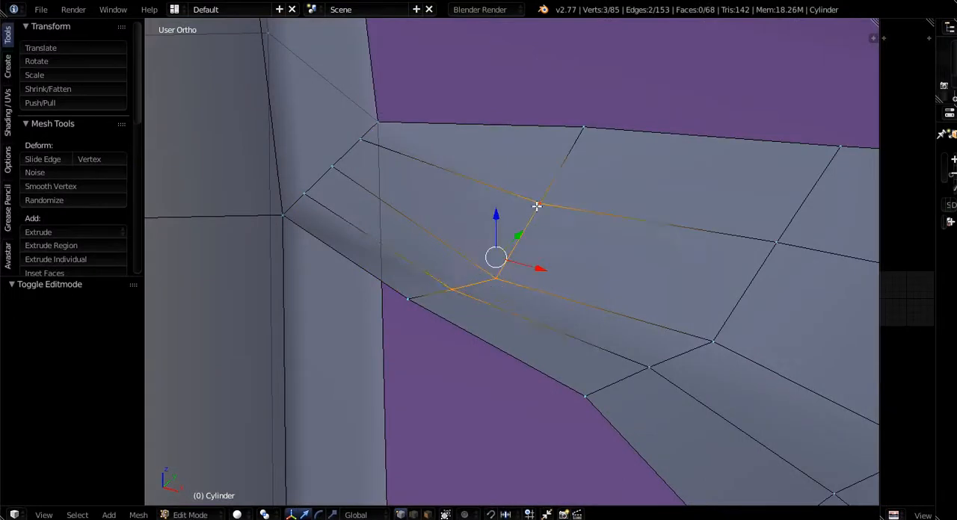
shift+right_click(496, 272)
drag(500, 228, 499, 227)
right_click(500, 274)
middle_drag(498, 227, 617, 275)
key(Tab)
key(Tab)
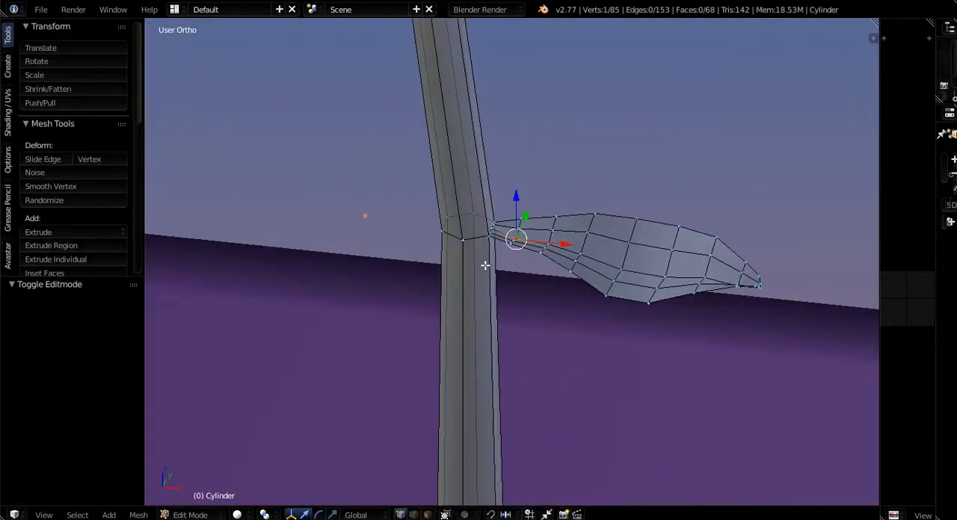
middle_drag(485, 266, 474, 267)
scroll(606, 269, up, 2)
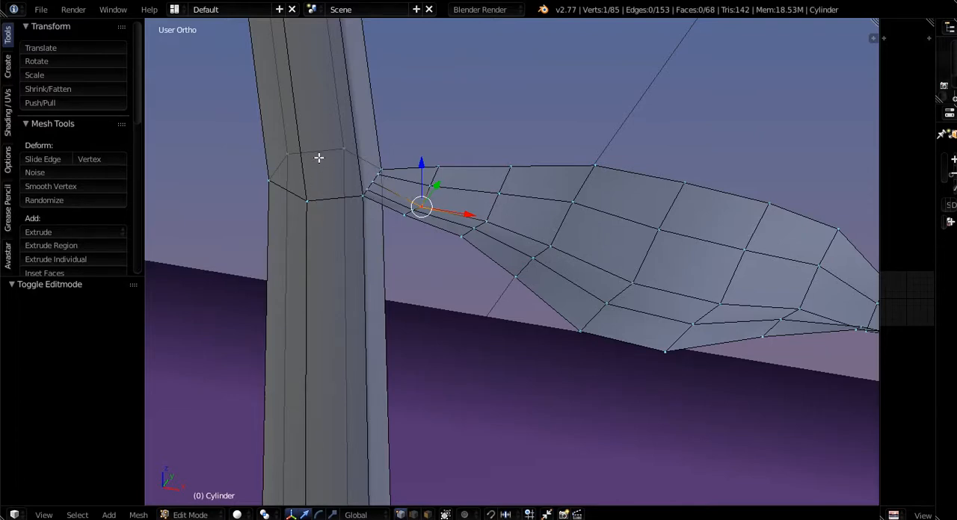
- Grow a selection from the vertex row near the leaf's tip to its base and separate the leaf into its own object
scroll(510, 199, down, 3)
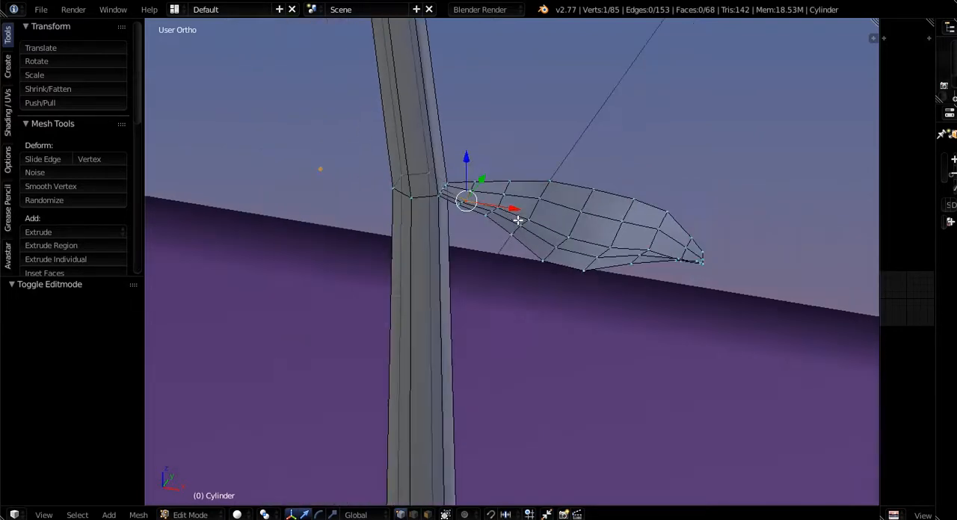
middle_drag(517, 217, 662, 241)
scroll(698, 261, up, 3)
right_click(689, 256)
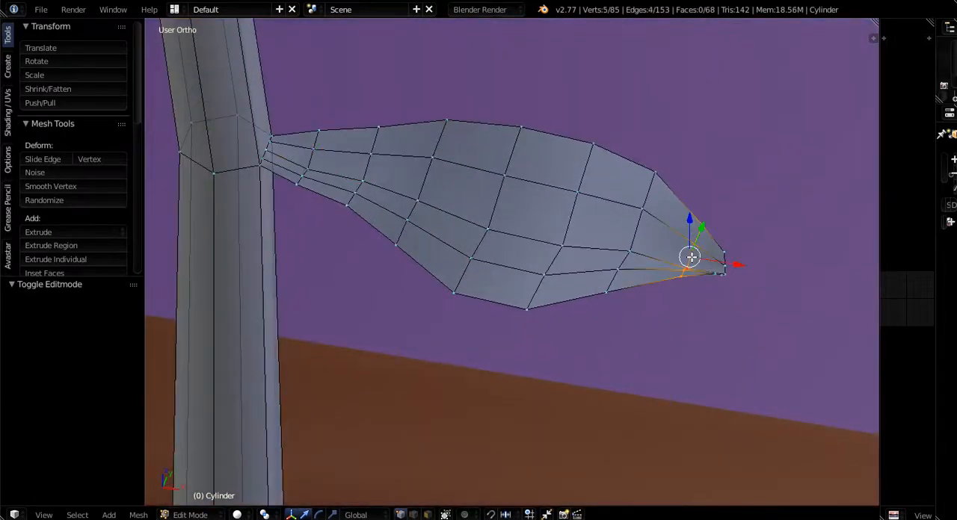
key(ctrl+KP_Add)
key(ctrl+KP_Add)
key(ctrl+KP_Add)
key(ctrl+KP_Add)
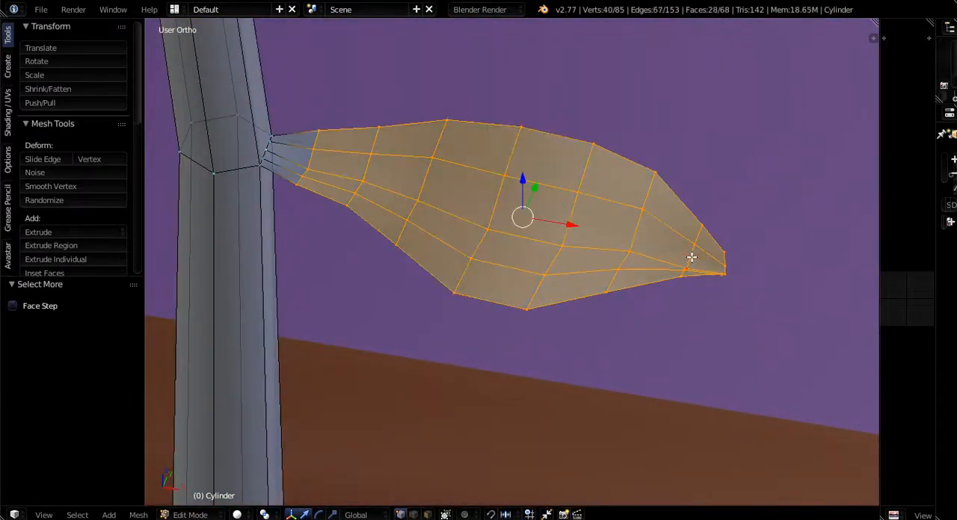
key(ctrl+KP_Add)
scroll(267, 130, up, 4)
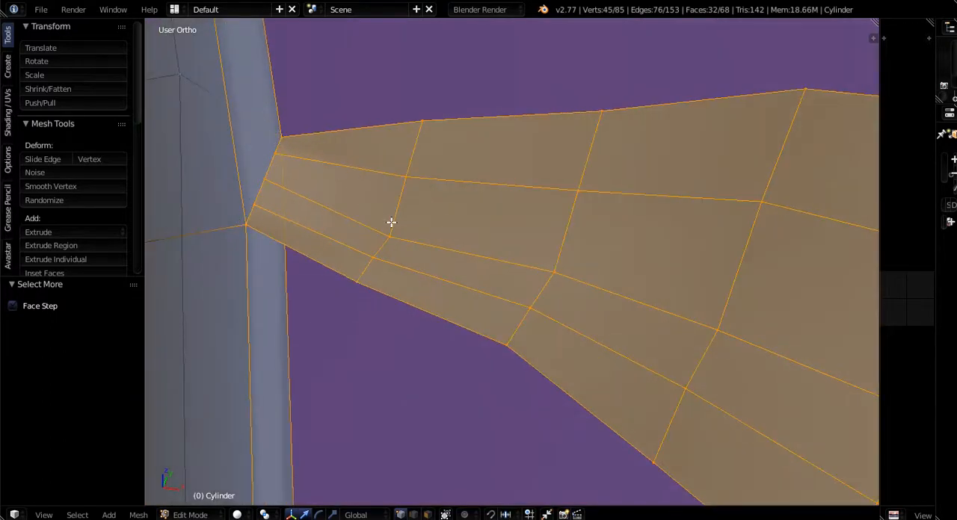
key(p)
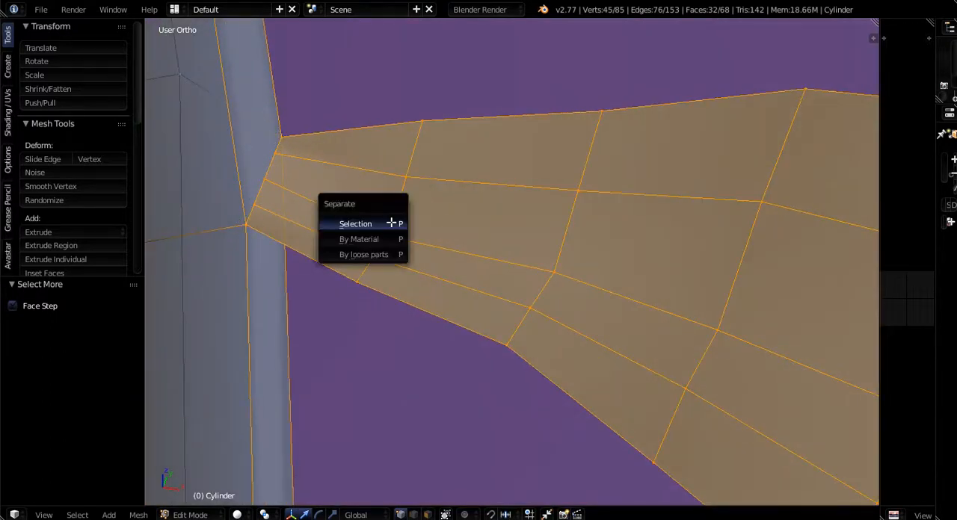
click(354, 224)
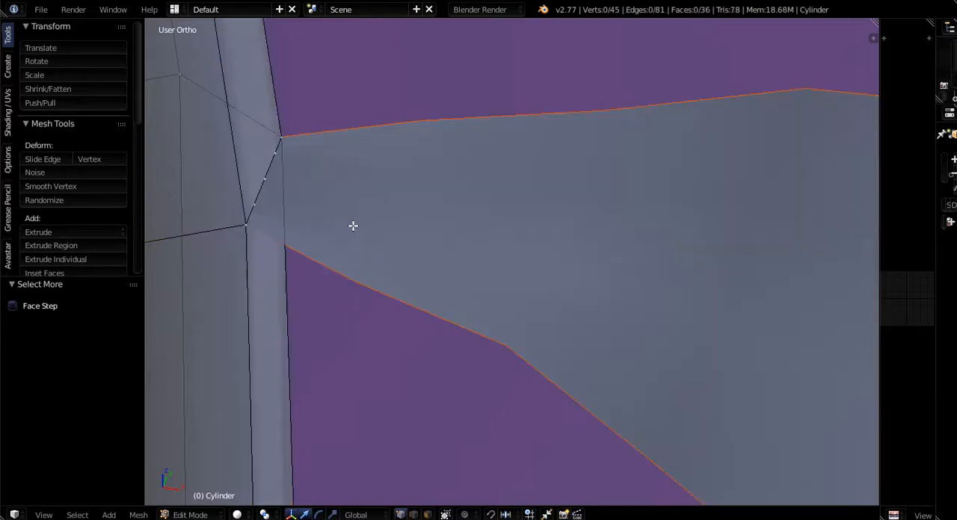
- Examine the detached leaf and the three extra vertices on the stalk's ring edge where the leaf was attached
scroll(391, 237, down, 4)
scroll(477, 238, up, 4)
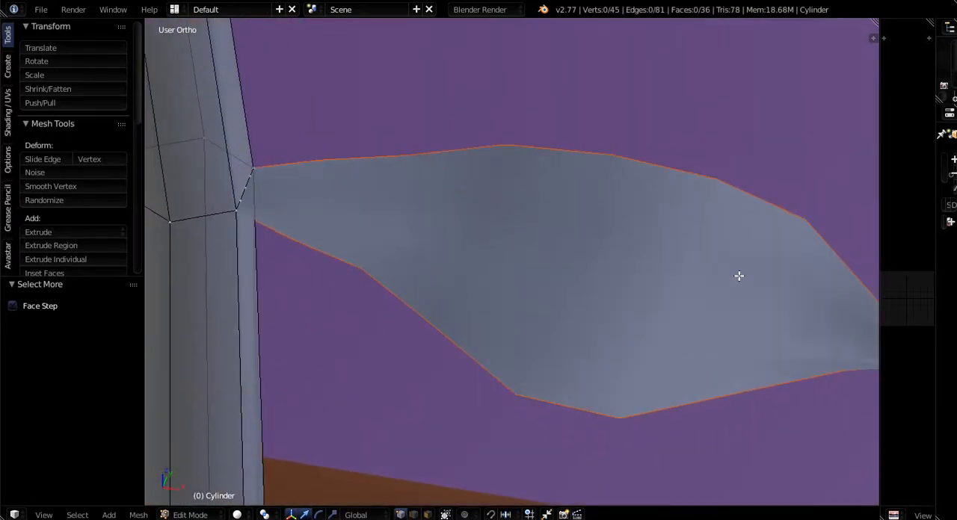
scroll(421, 227, down, 3)
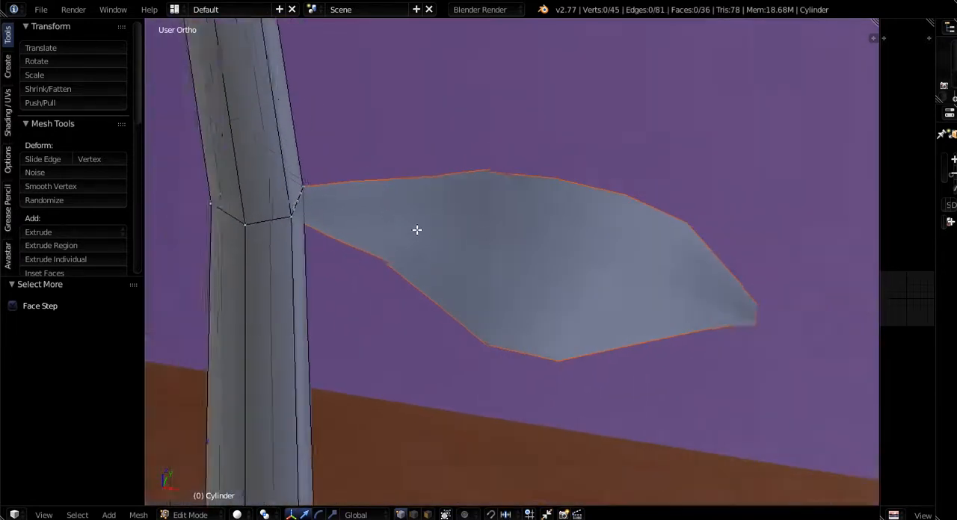
middle_drag(417, 229, 513, 237)
scroll(527, 256, up, 3)
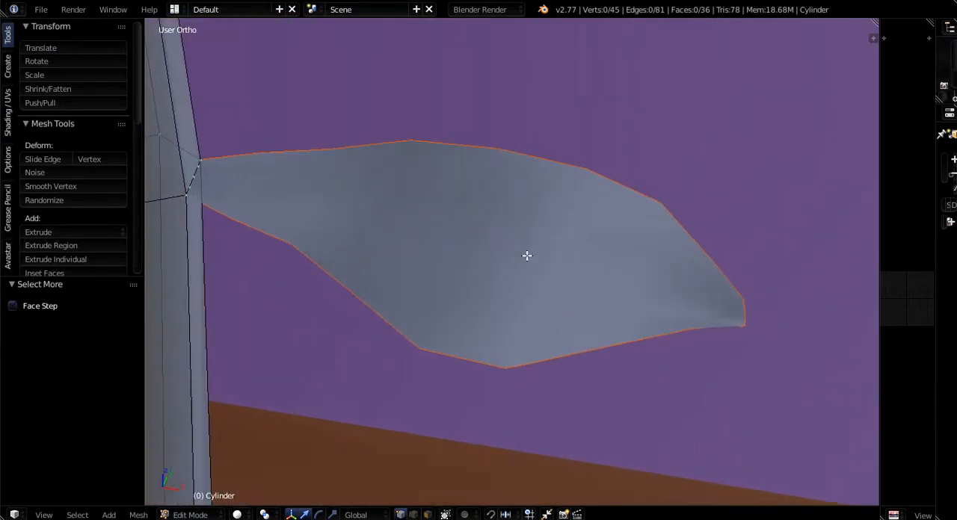
scroll(516, 263, down, 3)
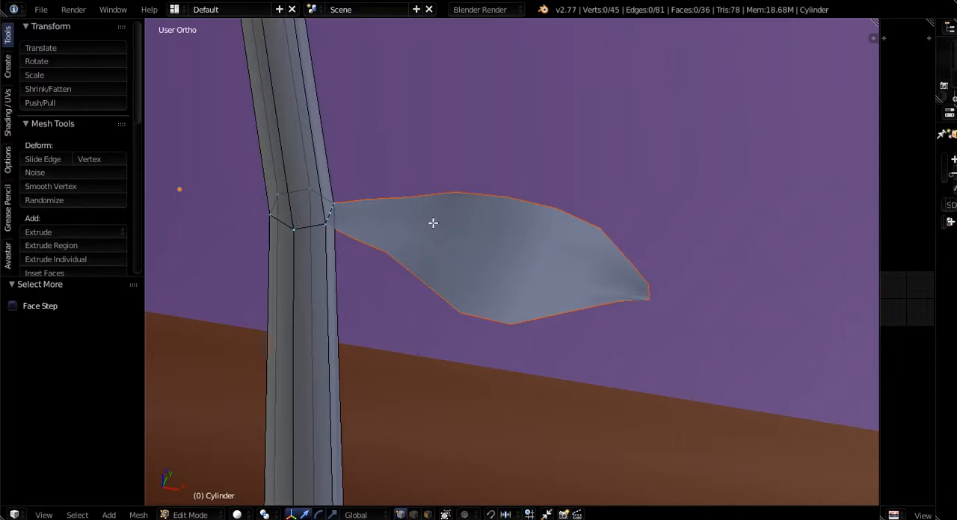
scroll(304, 219, up, 8)
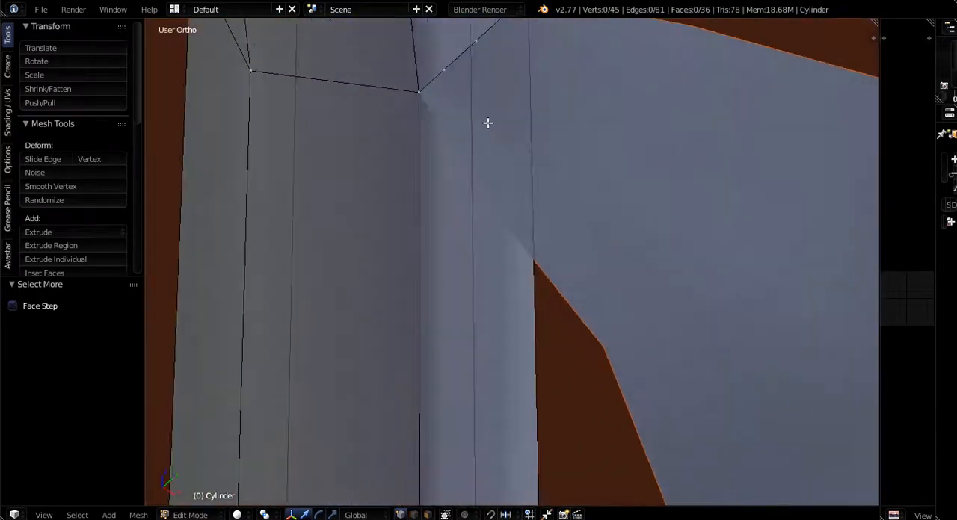
middle_drag(487, 123, 468, 195)
right_click(495, 200)
ctrl+right_click(348, 329)
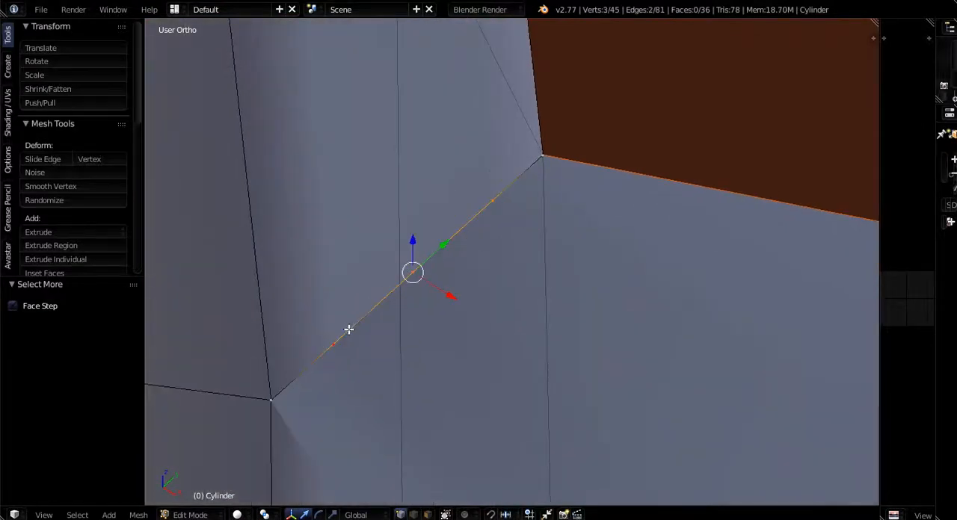
middle_drag(349, 329, 402, 274)
scroll(402, 274, up, 3)
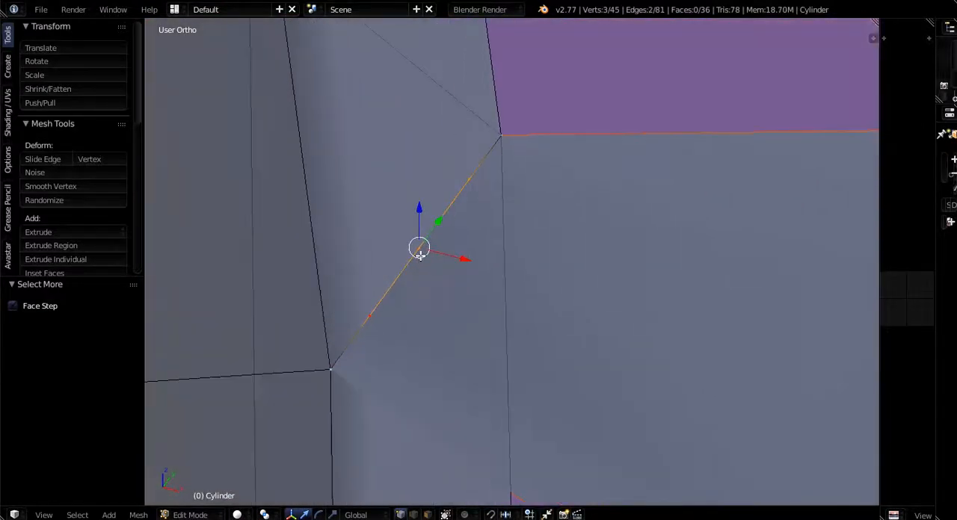
- Dissolve the three extra vertices one by one on the stalk's ring edge beside the leaf base
right_click(364, 320)
scroll(373, 267, down, 1)
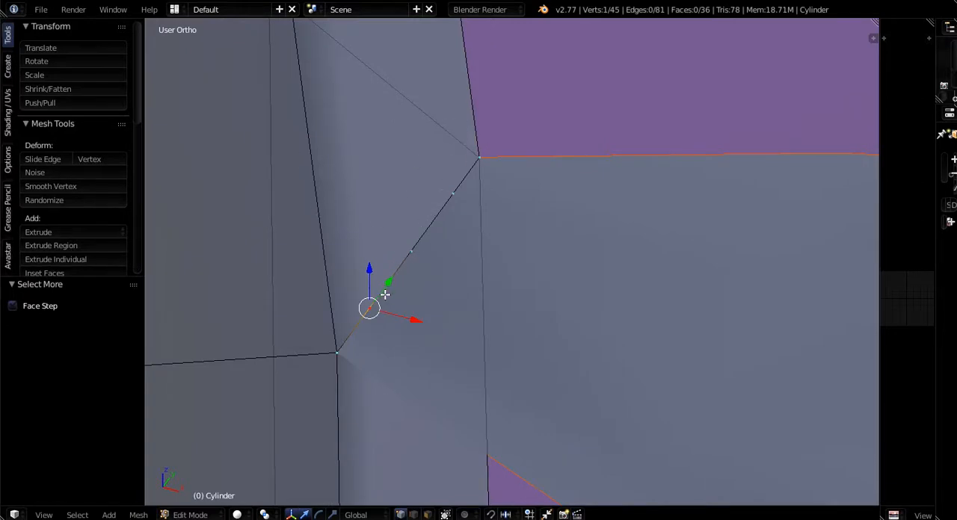
key(x)
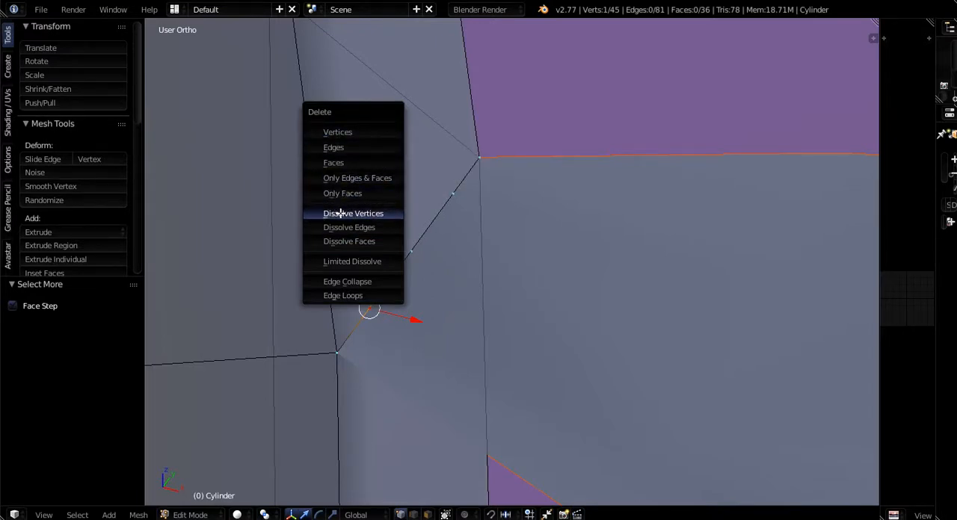
click(340, 213)
right_click(411, 252)
key(x)
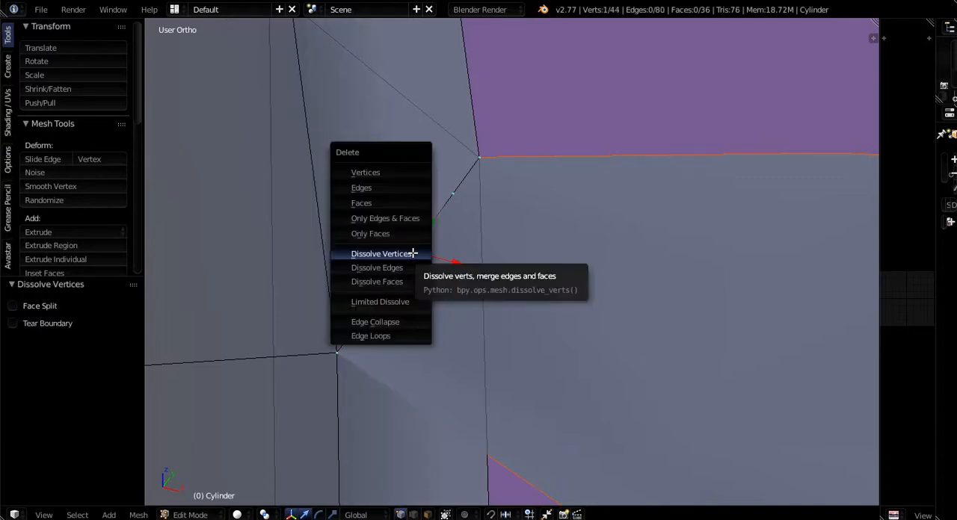
click(412, 253)
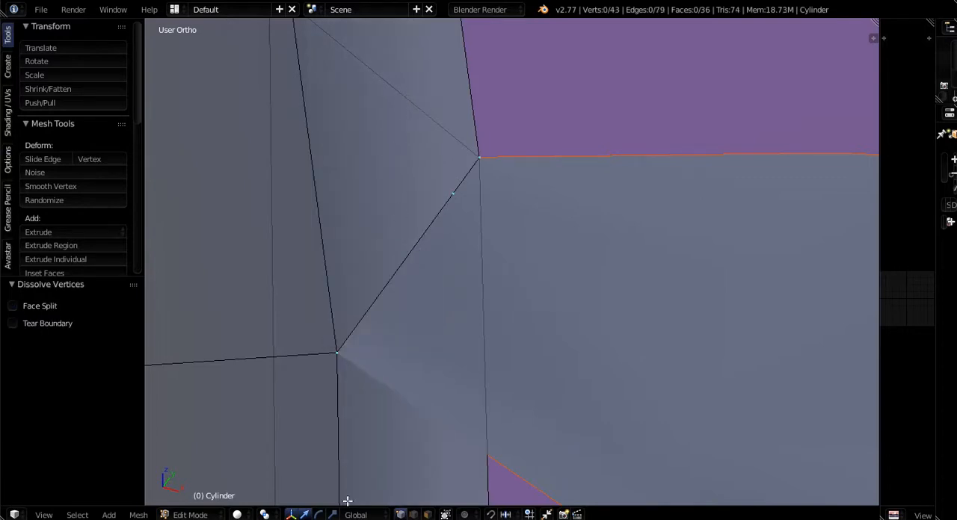
right_click(450, 190)
key(x)
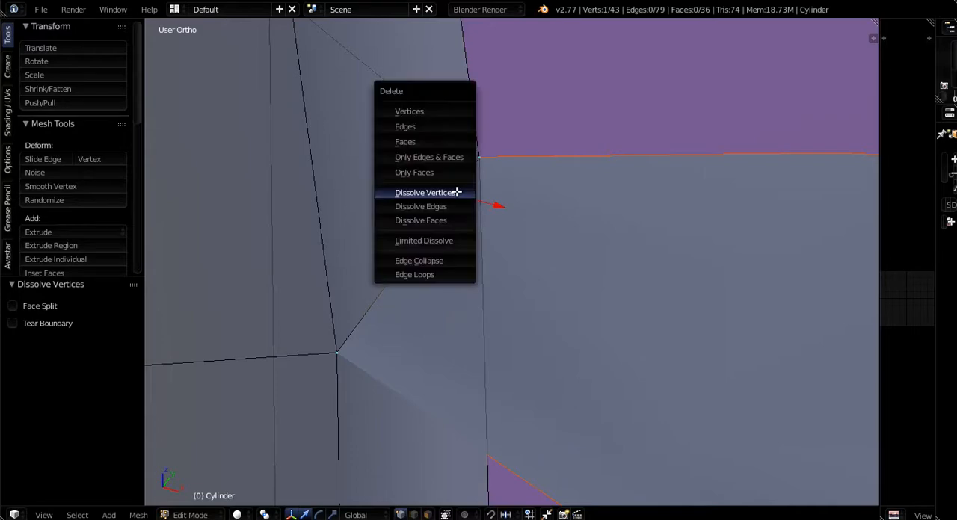
click(456, 190)
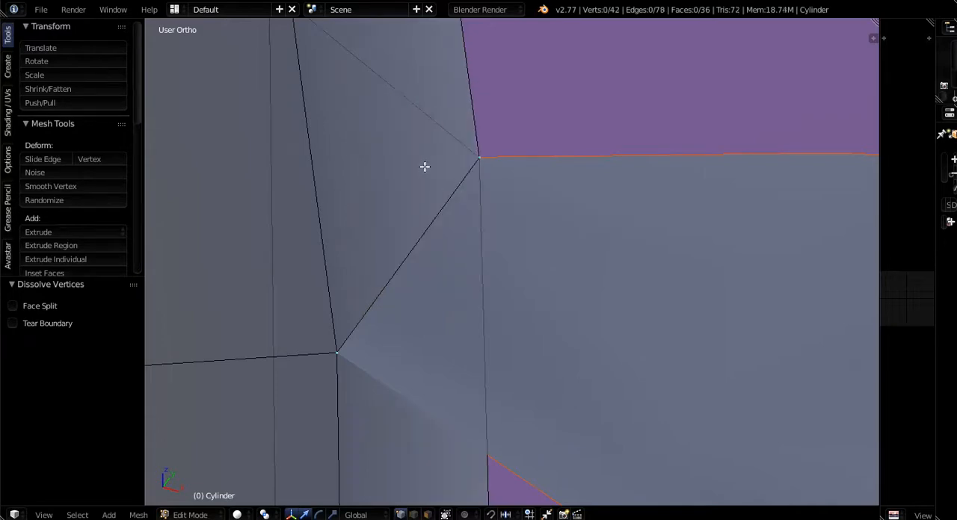
- Mark one lengthwise edge loop running from the stalk's base to its top as a seam
scroll(428, 160, down, 15)
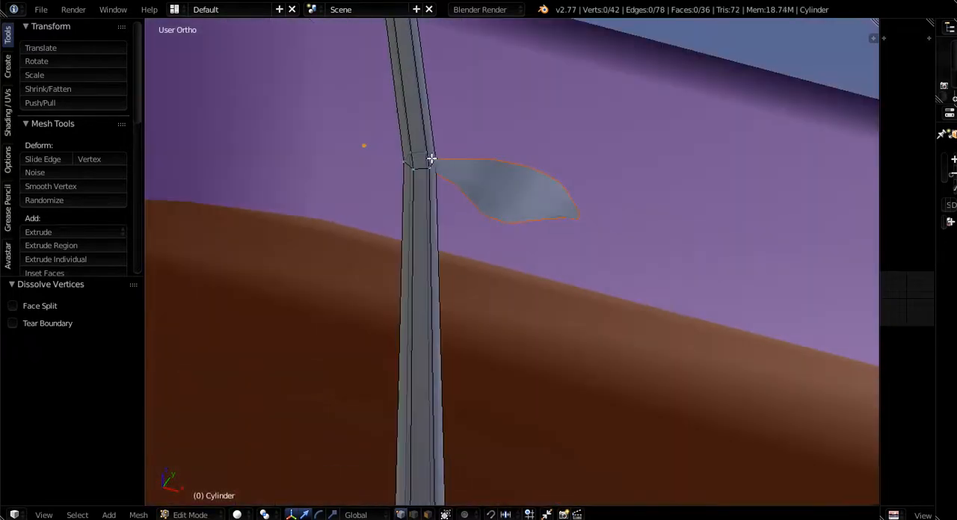
middle_drag(429, 158, 395, 446)
scroll(416, 147, down, 4)
scroll(403, 450, up, 4)
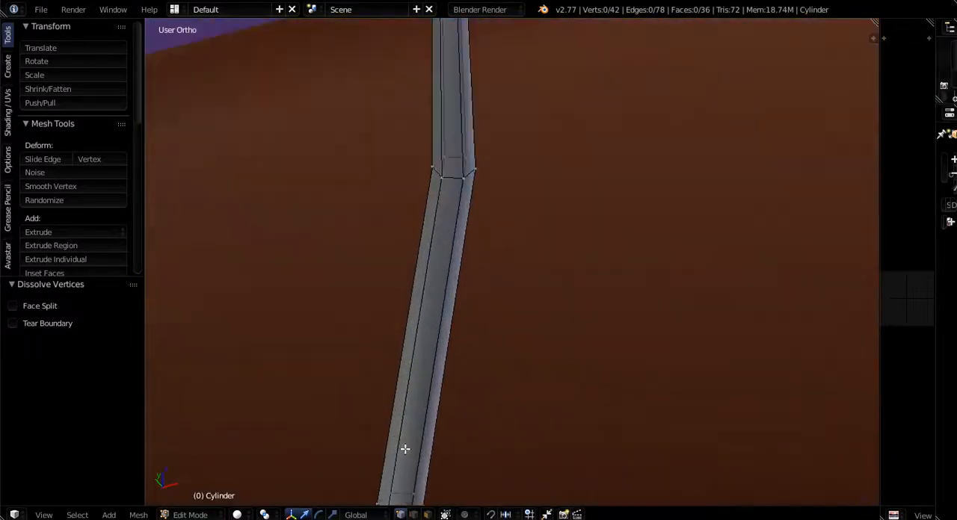
alt+right_click(400, 446)
scroll(409, 421, down, 7)
middle_drag(420, 410, 438, 391)
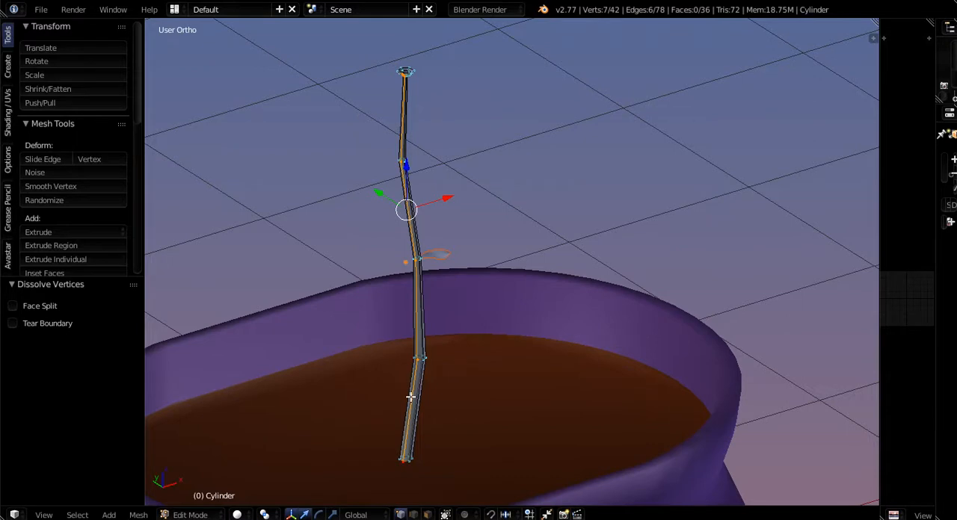
key(ctrl+e)
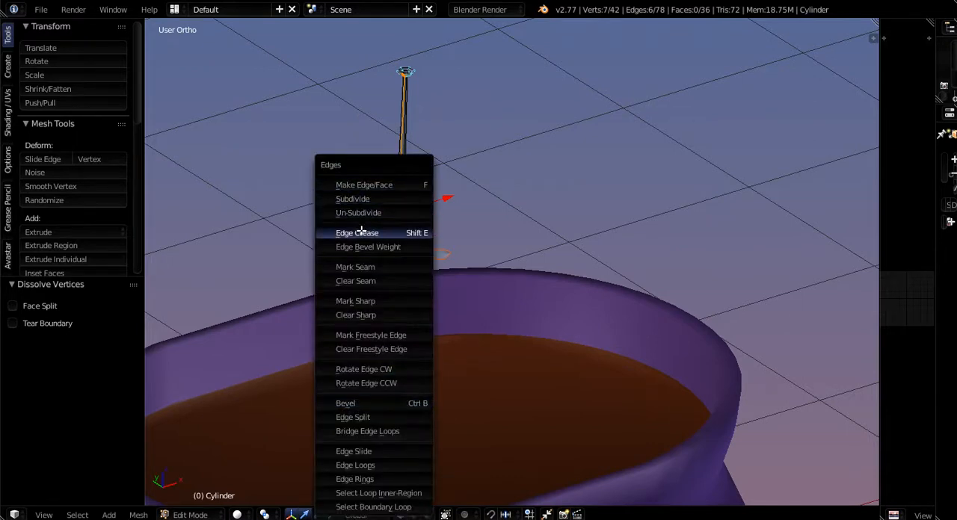
click(357, 267)
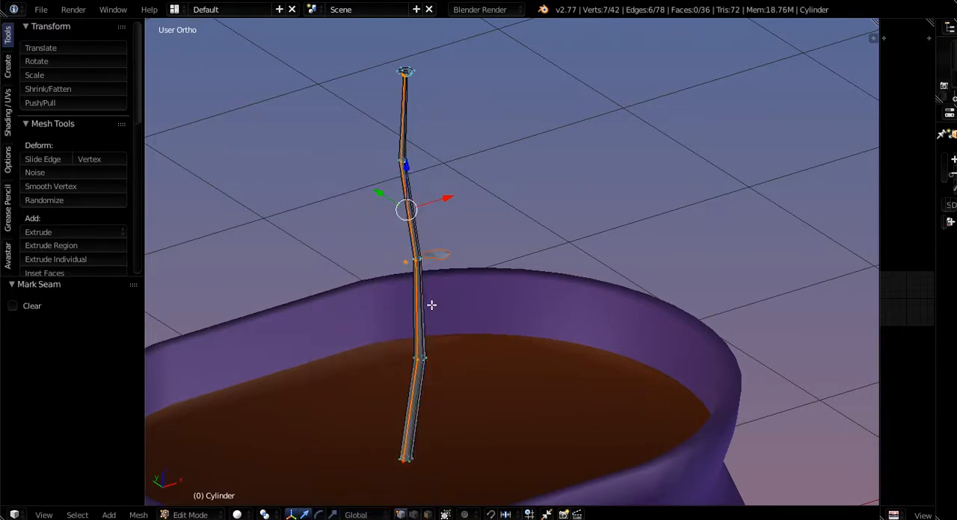
- Unwrap the entire stalk mesh and widen the UV editor to show the resulting layout
middle_drag(431, 305, 416, 314)
scroll(413, 80, up, 1)
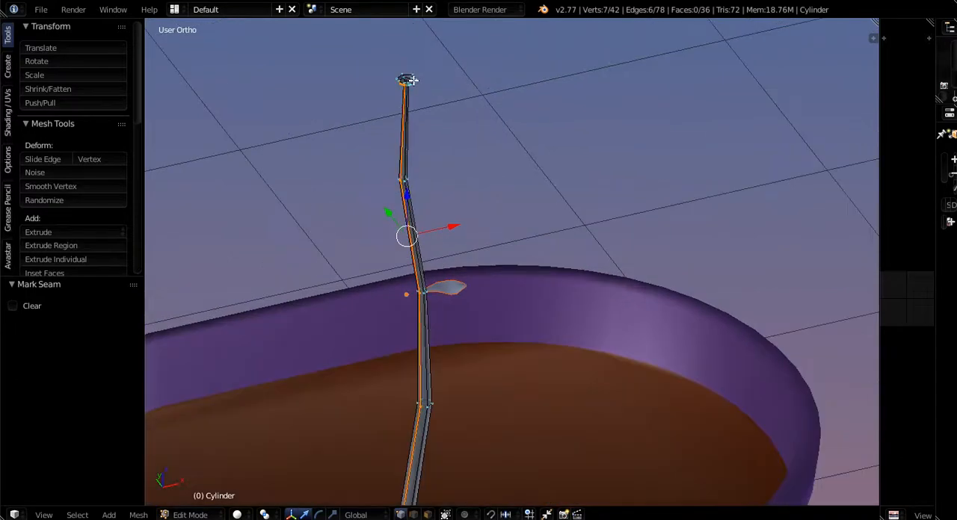
key(a)
key(a)
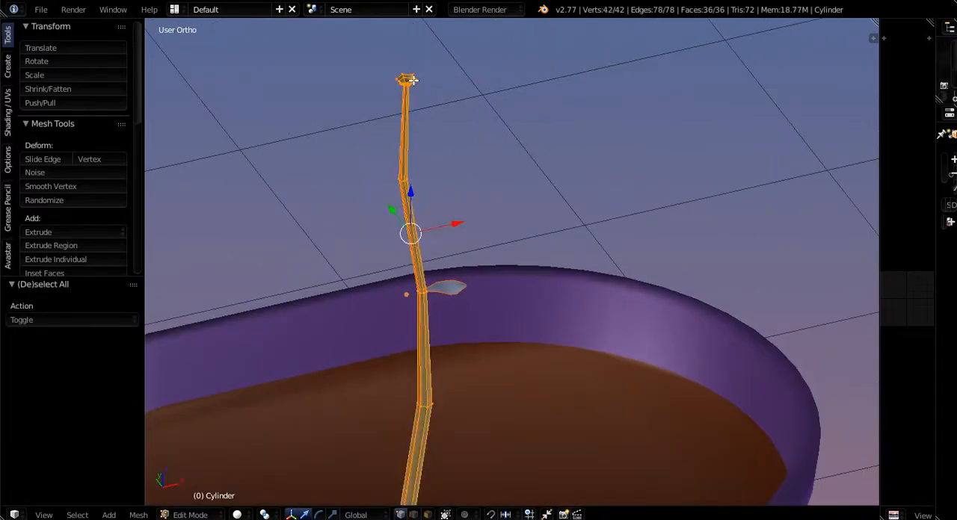
key(u)
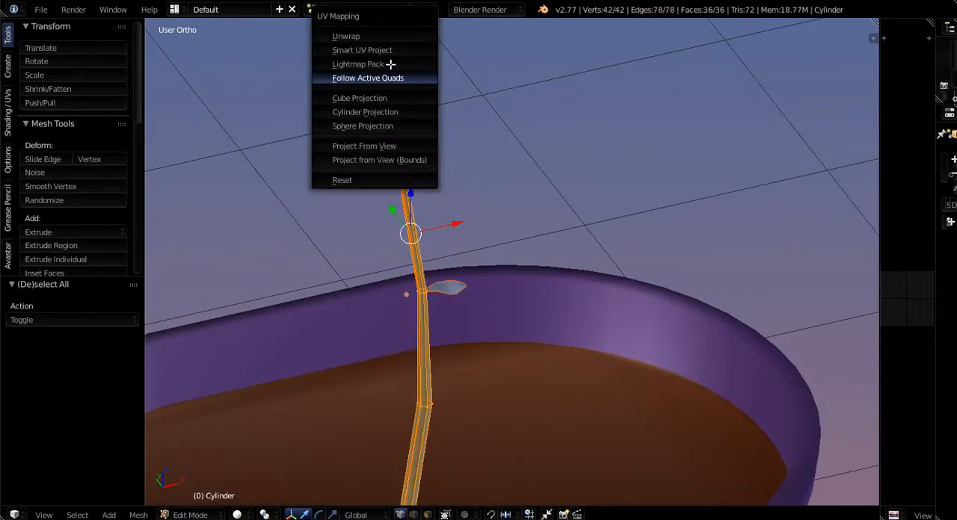
click(346, 36)
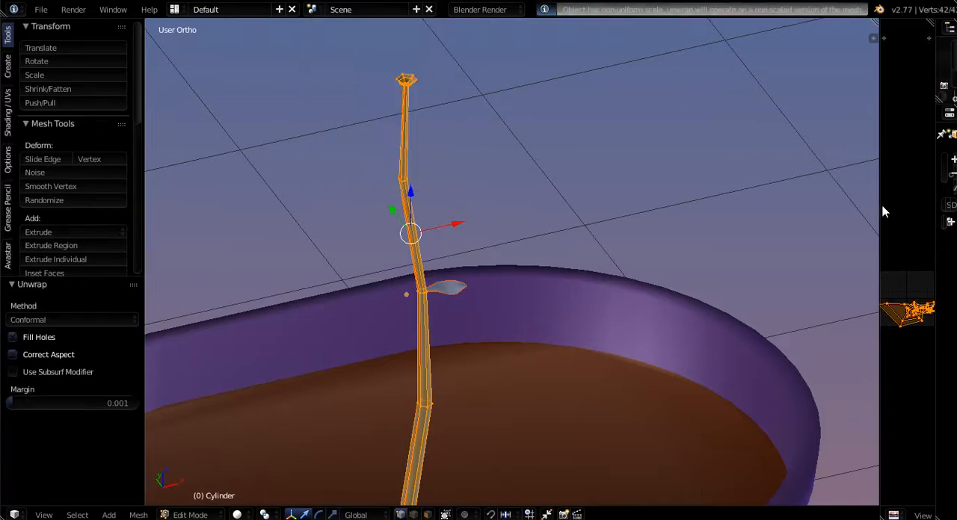
drag(881, 212, 486, 225)
scroll(739, 311, up, 3)
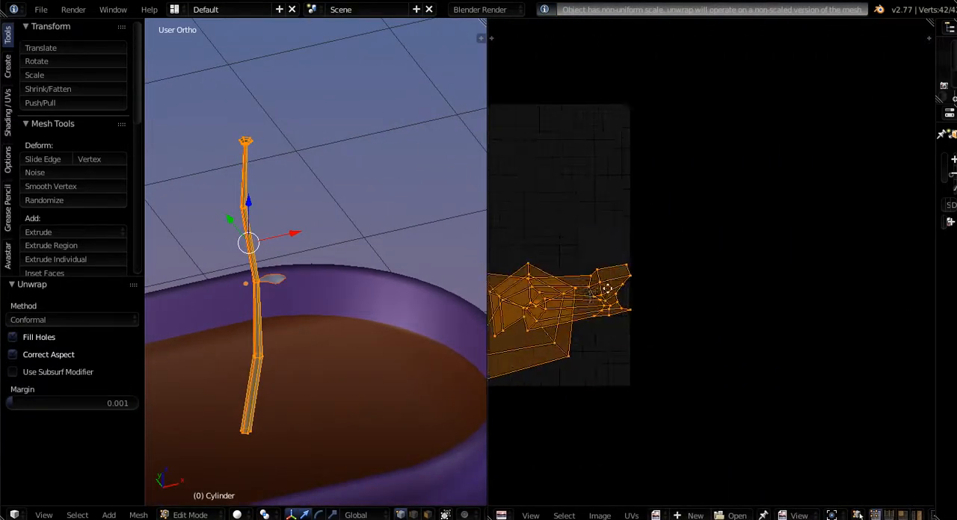
- Compare the stalk's UV layout with its mesh, from the base up to the flared top
scroll(607, 290, up, 6)
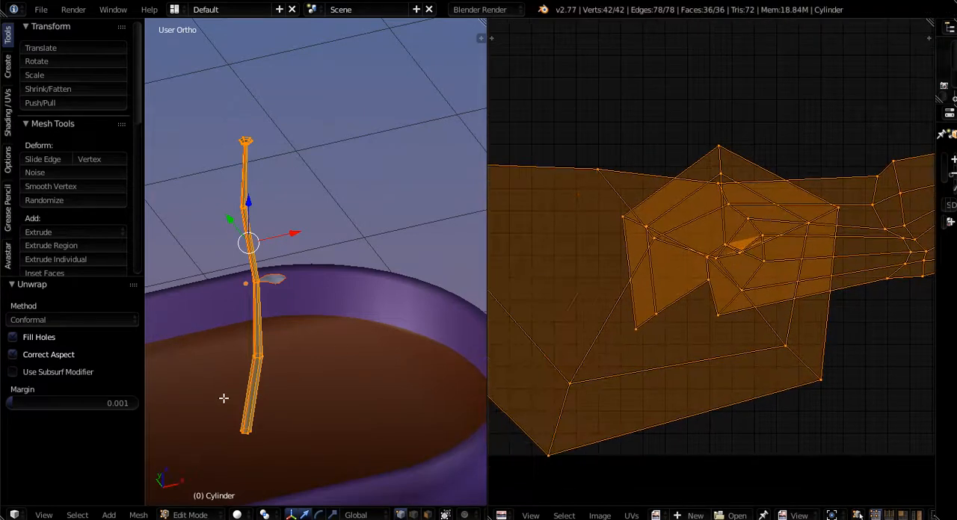
scroll(244, 349, up, 6)
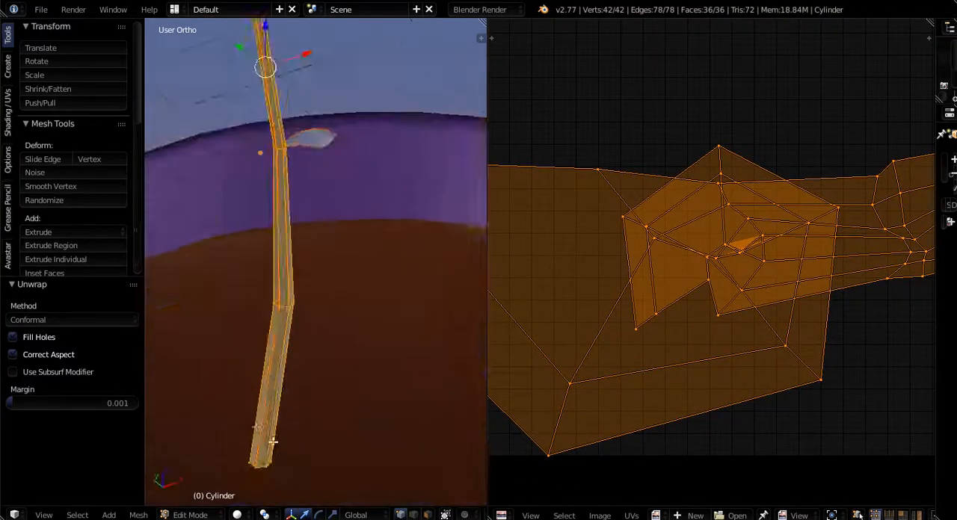
scroll(248, 400, down, 4)
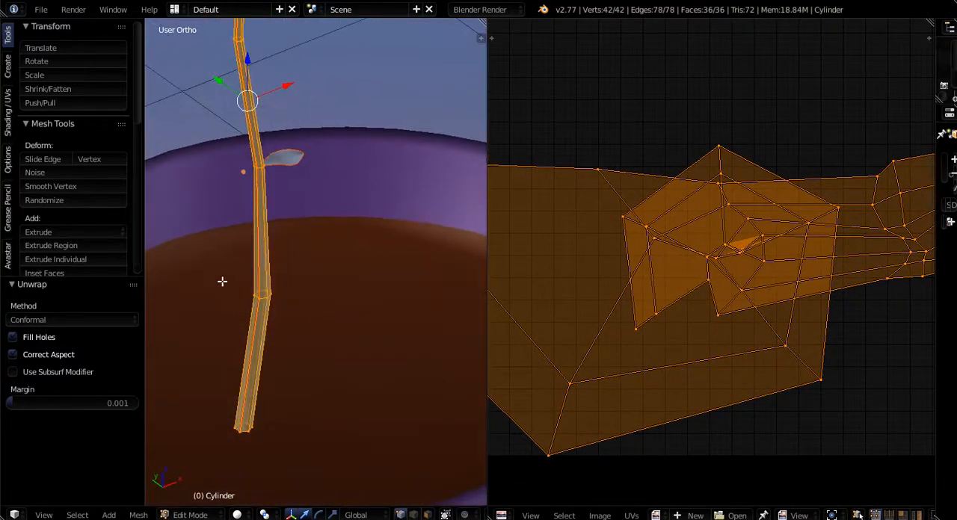
shift+middle_drag(275, 256, 327, 429)
scroll(275, 188, up, 5)
shift+middle_drag(352, 120, 355, 333)
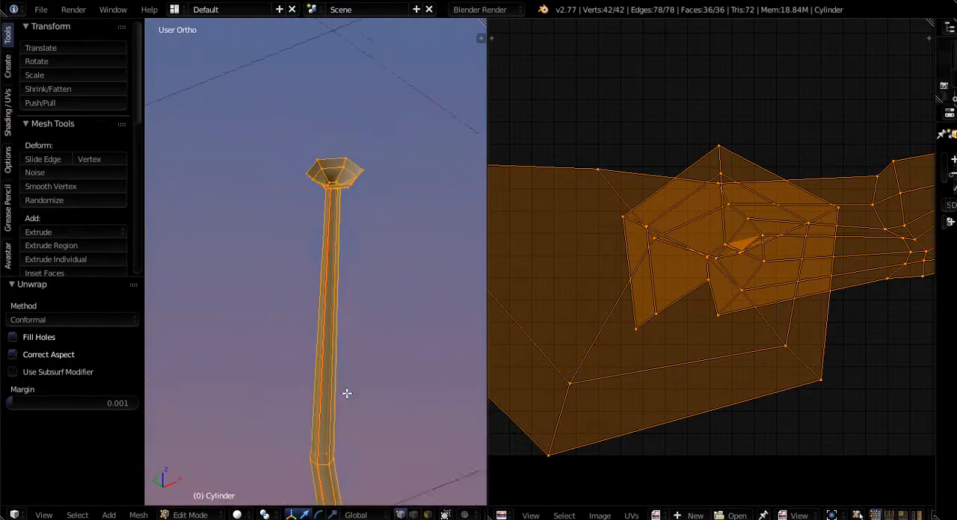
scroll(327, 169, up, 8)
scroll(666, 278, down, 4)
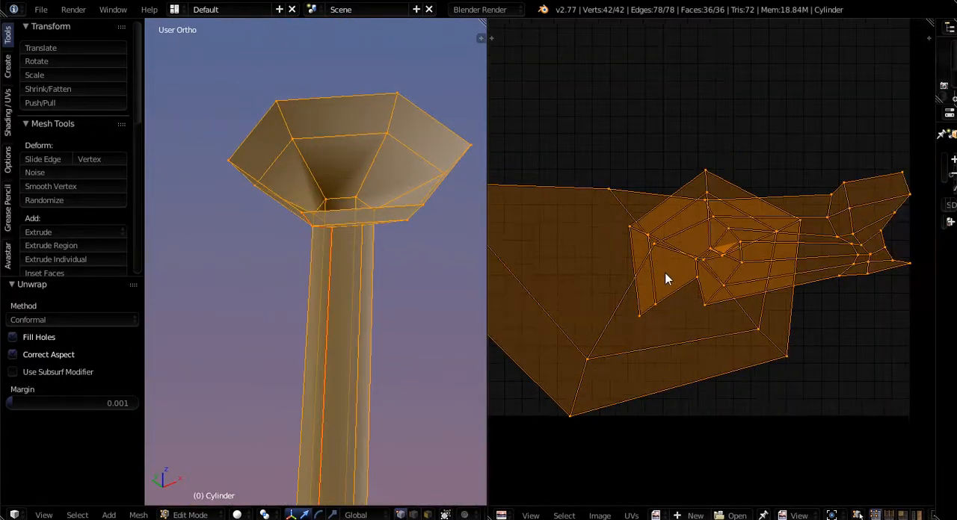
- Change the stalk's unwrap method to Angle Based and view the whole UV layout
click(47, 319)
click(43, 303)
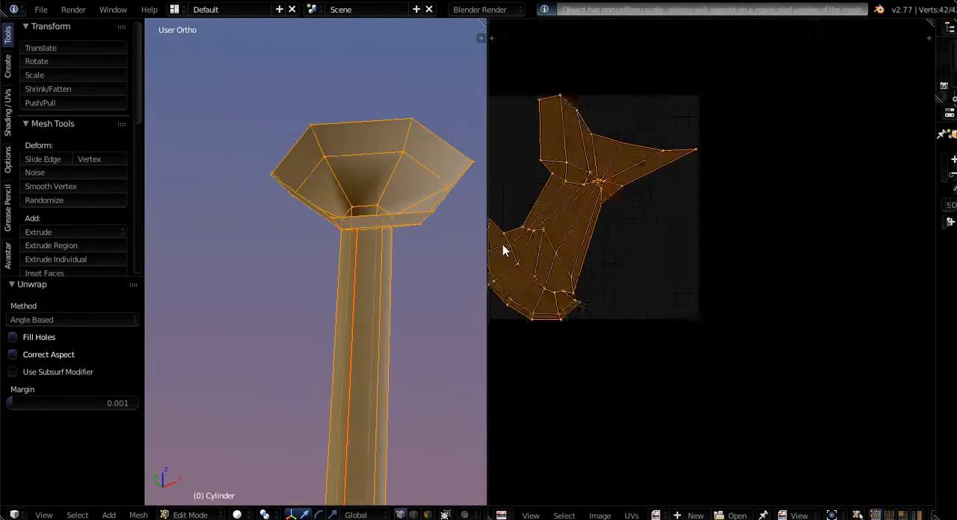
scroll(562, 250, down, 3)
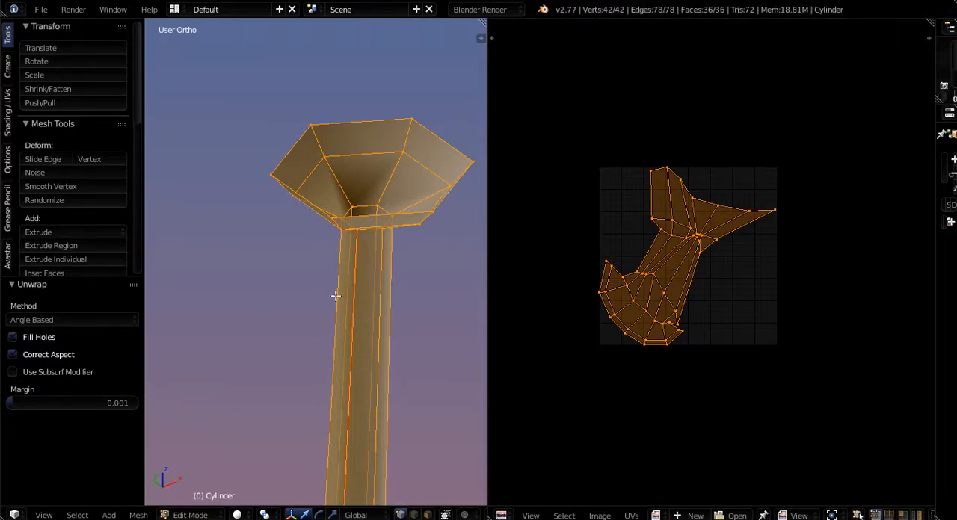
- Unwrap the entire stalk mesh once more and compare its UV layout with the full stalk
key(u)
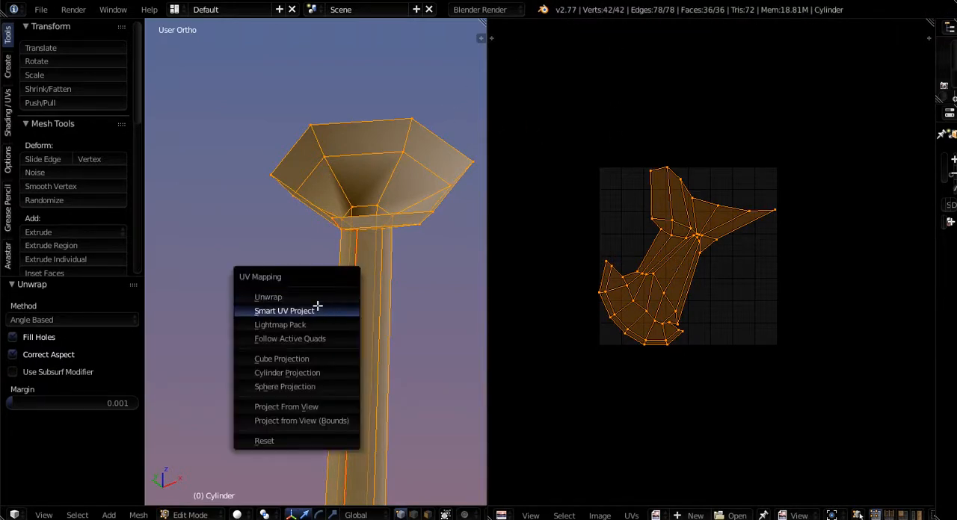
click(316, 300)
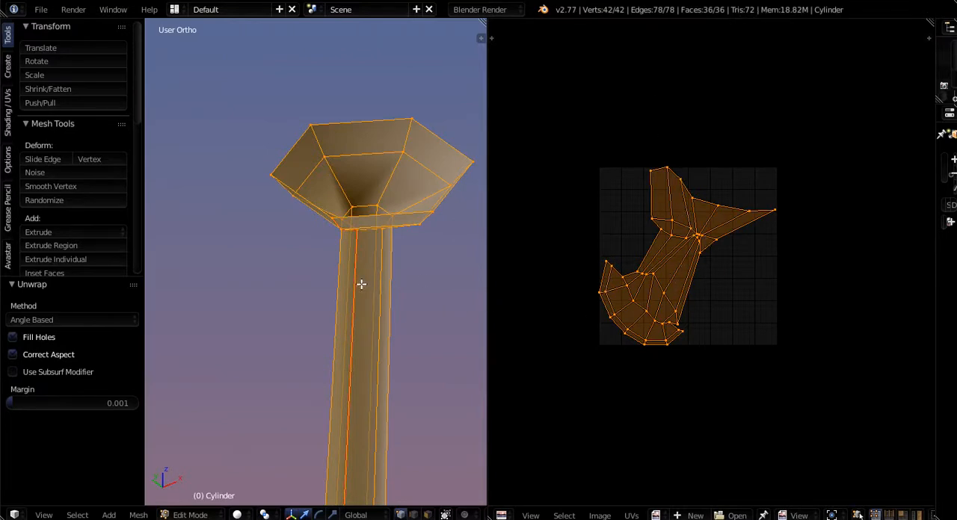
scroll(331, 279, down, 10)
mouse_move(336, 235)
middle_down()
mouse_move(317, 331)
mouse_move(319, 230)
middle_up()
shift+middle_drag(312, 416, 312, 319)
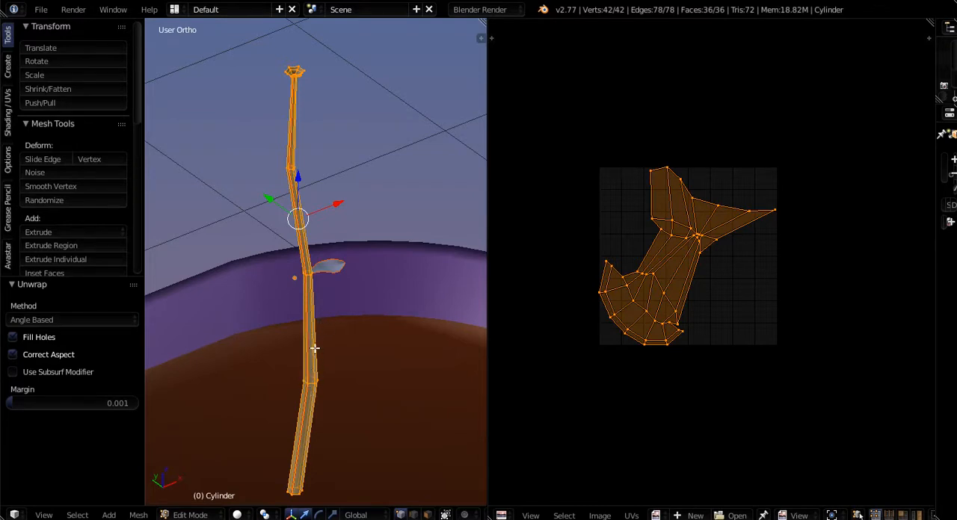
- Apply the scale of the selected stalk and leaf in Object Mode
key(Tab)
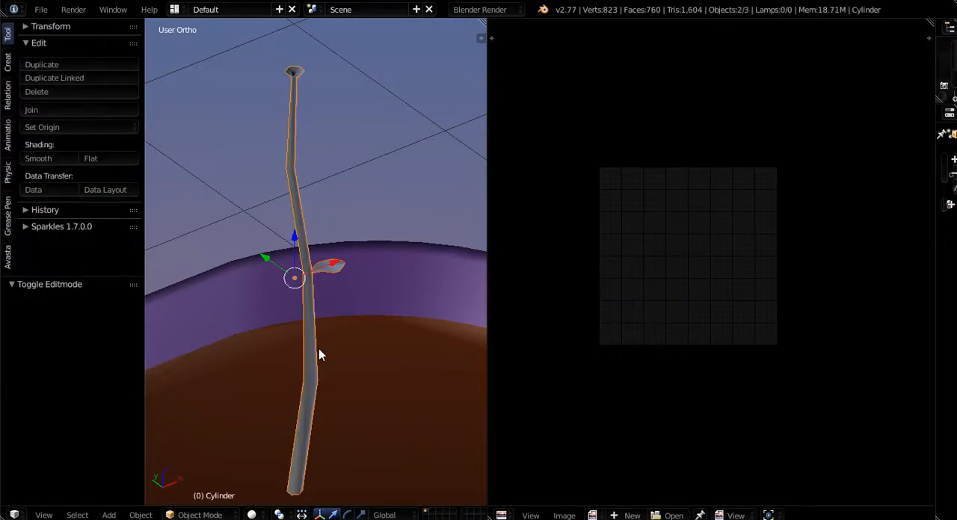
key(ctrl+a)
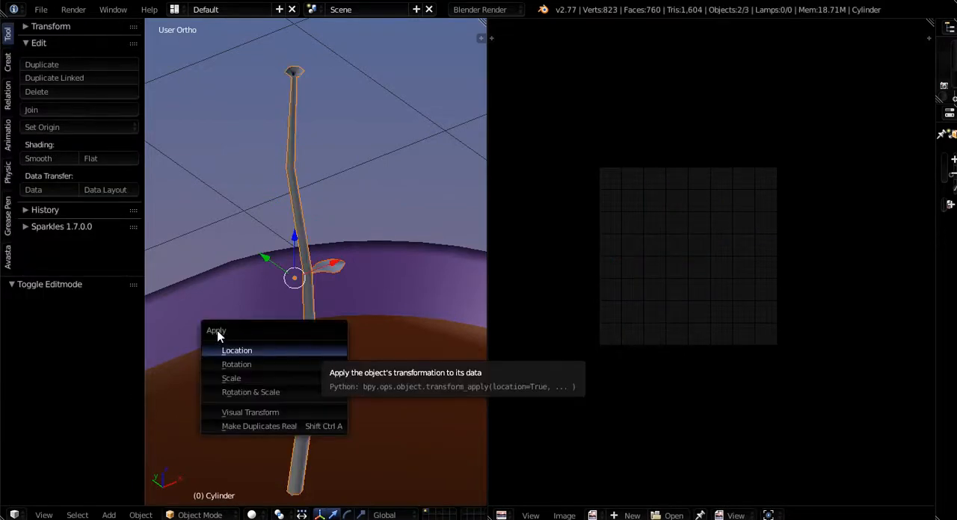
click(231, 378)
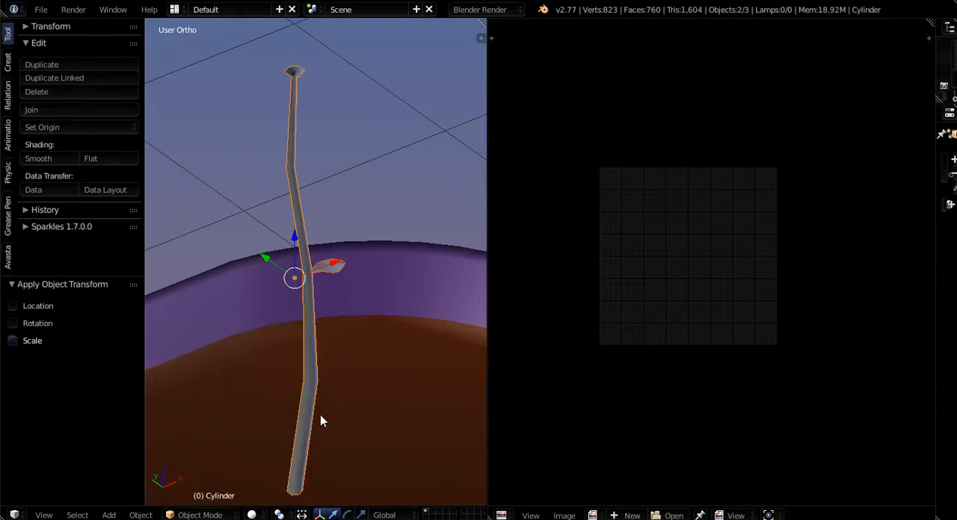
- Unwrap the whole stalk mesh again in Edit Mode and inspect the new UV strip
key(Tab)
key(u)
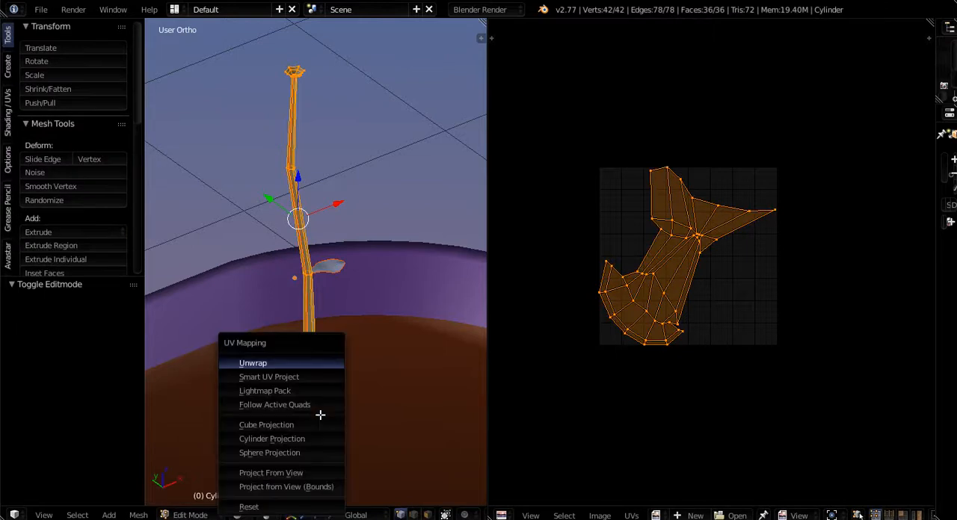
click(264, 364)
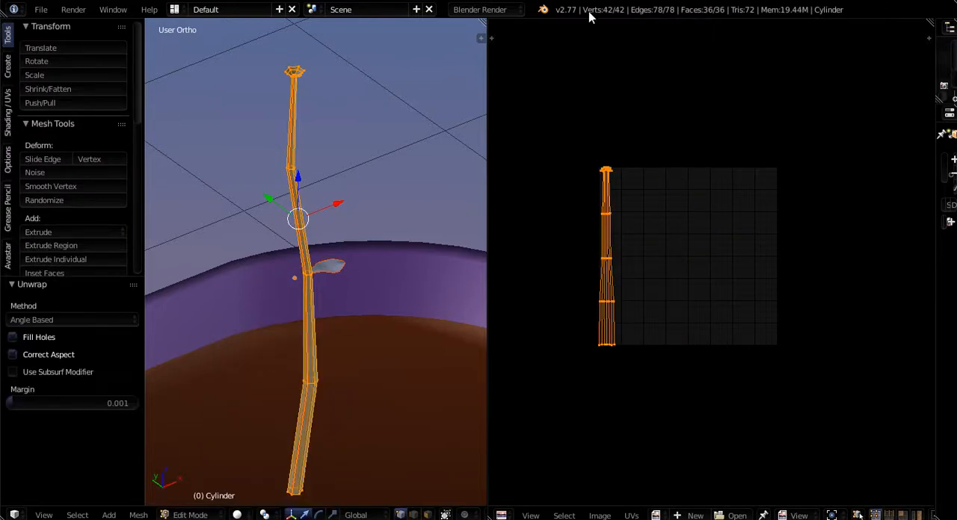
scroll(600, 236, up, 4)
middle_drag(607, 225, 634, 253)
scroll(636, 414, down, 1)
middle_drag(636, 391, 645, 263)
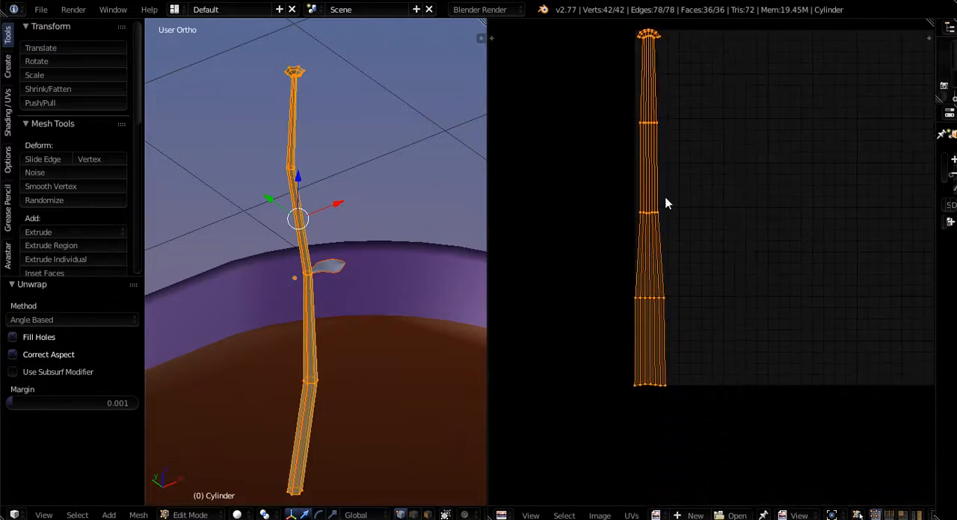
- Straighten the first three lengthwise edge lines of the stalk's UV strip with Align X, one line at a time from its left border
middle_drag(668, 162, 649, 284)
scroll(666, 311, up, 2)
scroll(669, 302, up, 4)
right_click(638, 286)
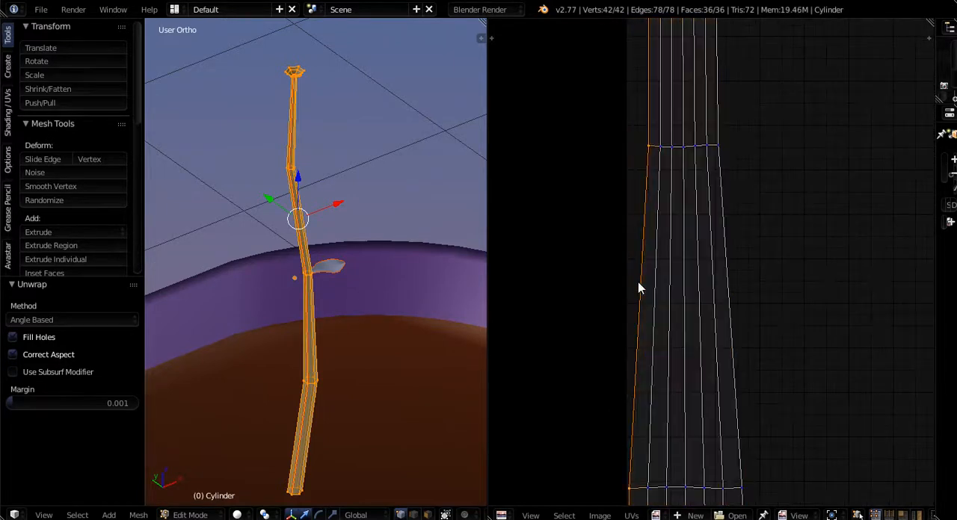
key(w)
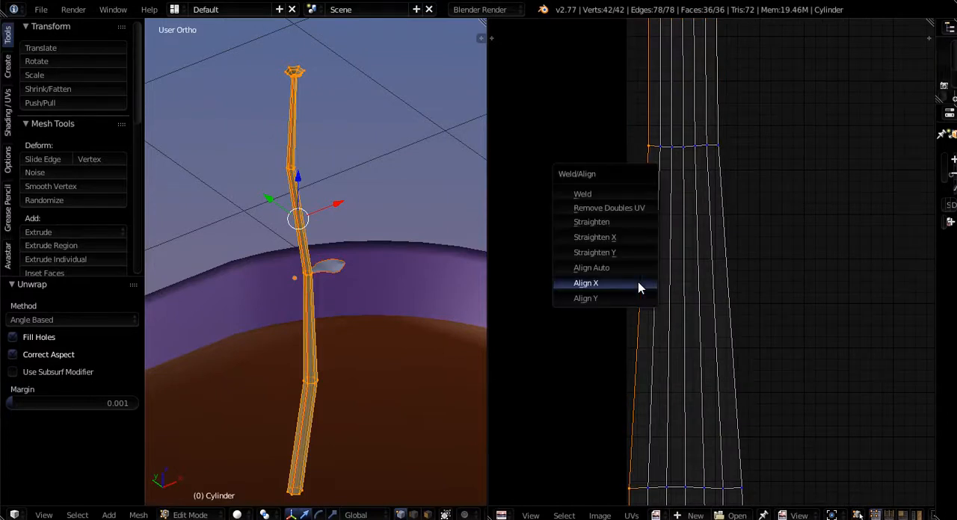
click(606, 287)
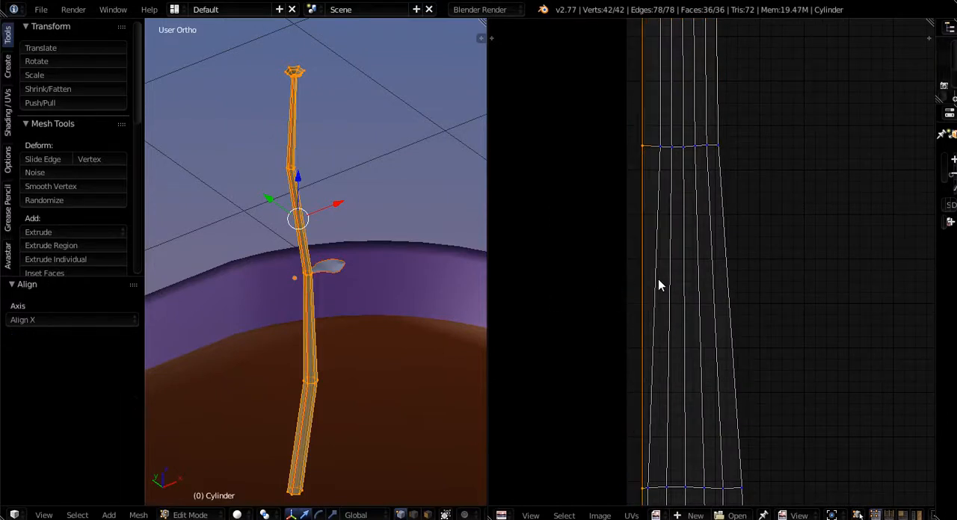
key(w)
click(658, 280)
alt+right_click(672, 282)
key(w)
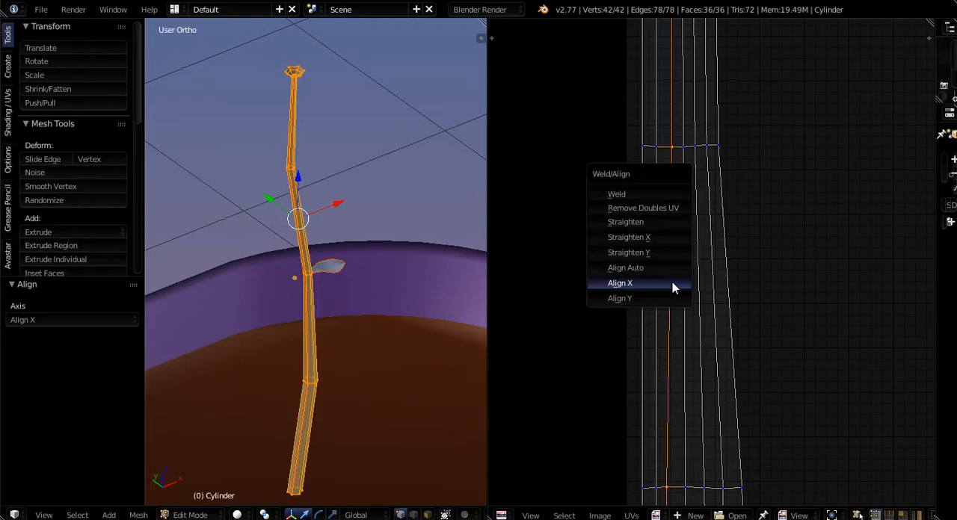
click(672, 282)
- Straighten the remaining four lengthwise edge lines of the UV strip, through its right border, with Align X
alt+right_click(685, 281)
key(w)
click(685, 281)
alt+right_click(698, 281)
key(w)
click(697, 281)
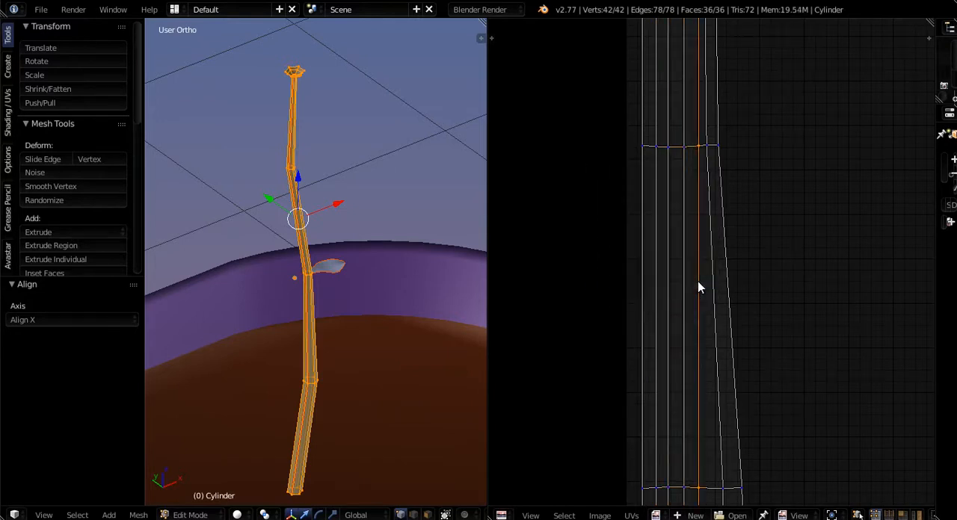
alt+right_click(707, 281)
key(w)
click(708, 281)
alt+right_click(725, 286)
key(w)
click(725, 287)
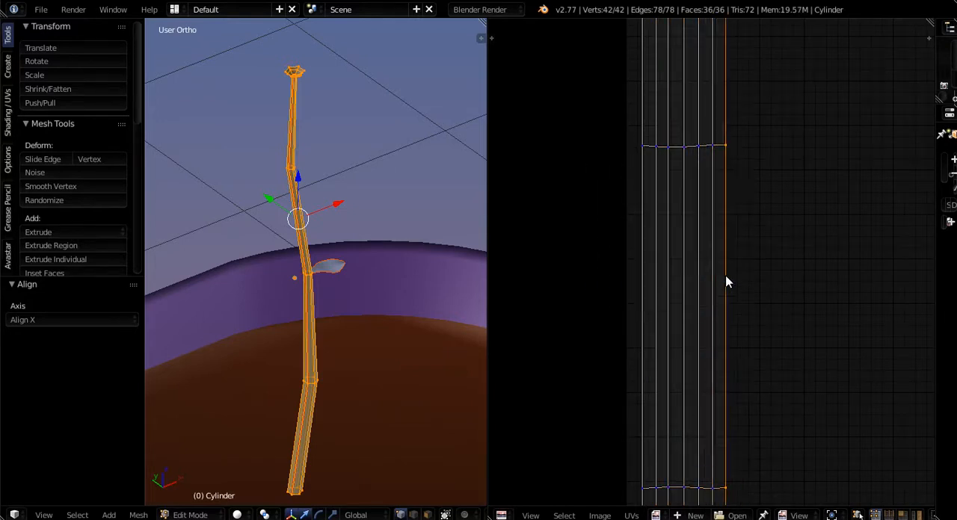
- Level the bottom row of the stalk's UV strip and the crosswise row above it with Align Y
scroll(713, 388, down, 7)
scroll(713, 337, up, 10)
alt+right_click(712, 237)
key(w)
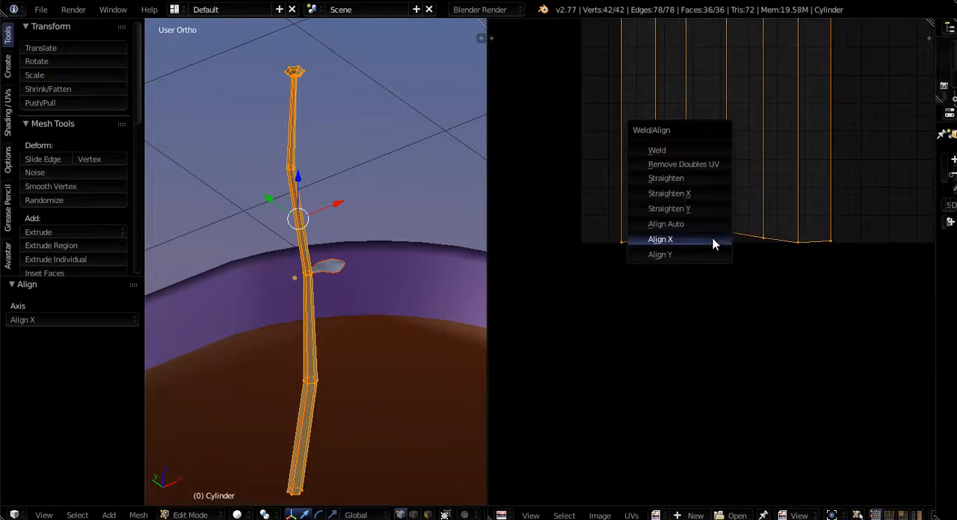
click(701, 254)
scroll(709, 195, down, 8)
scroll(707, 161, up, 6)
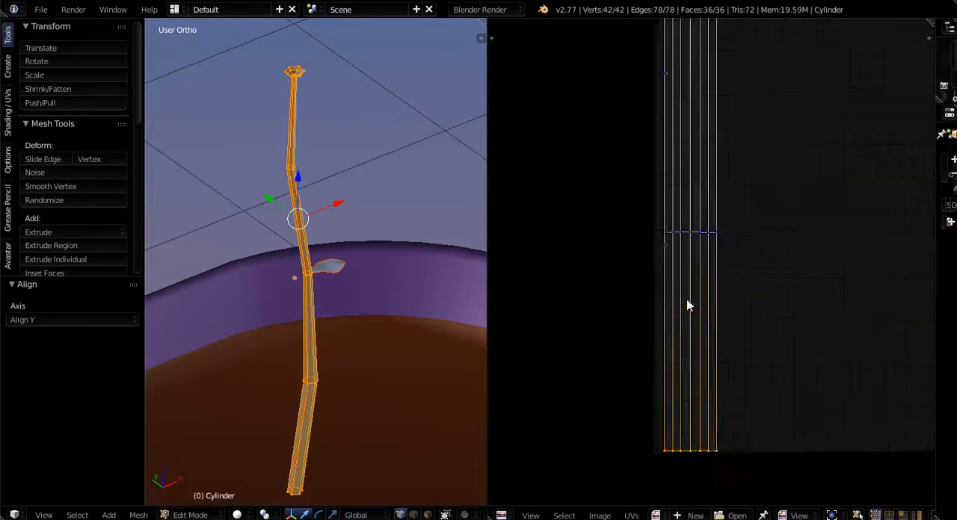
click(687, 193)
key(w)
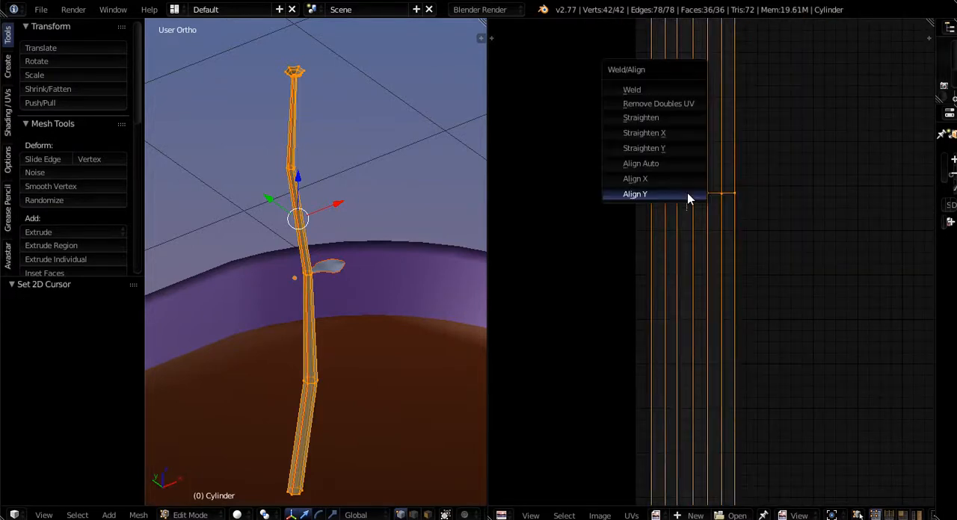
click(688, 194)
- Level the two middle crosswise rows of the UV strip, third and fourth from the base, with Align Y
scroll(688, 195, down, 8)
scroll(690, 225, up, 6)
alt+right_click(683, 163)
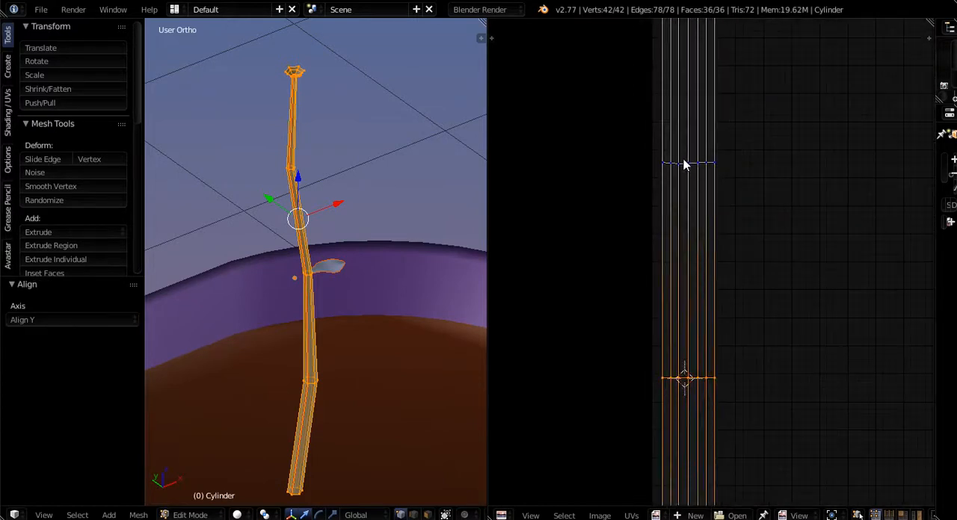
key(w)
click(683, 164)
middle_drag(683, 164, 655, 488)
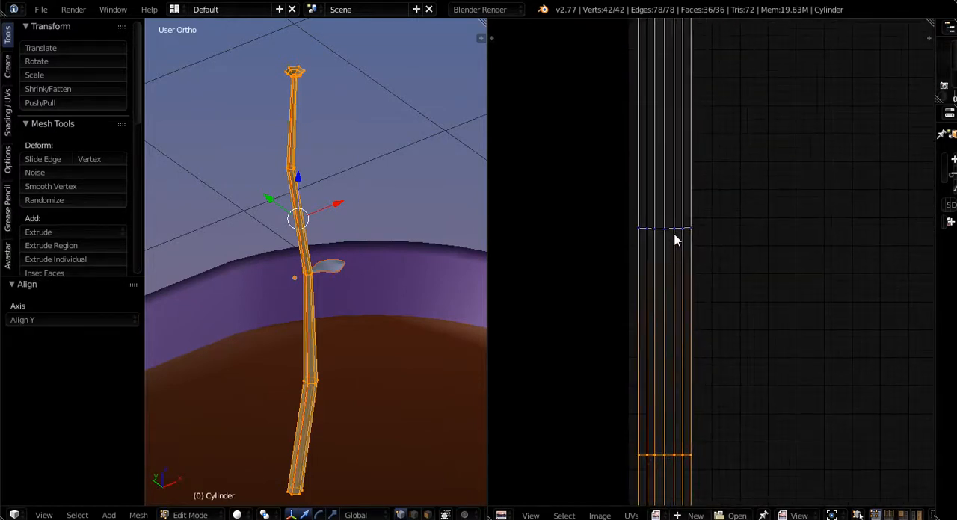
alt+right_click(672, 230)
click(674, 229)
key(w)
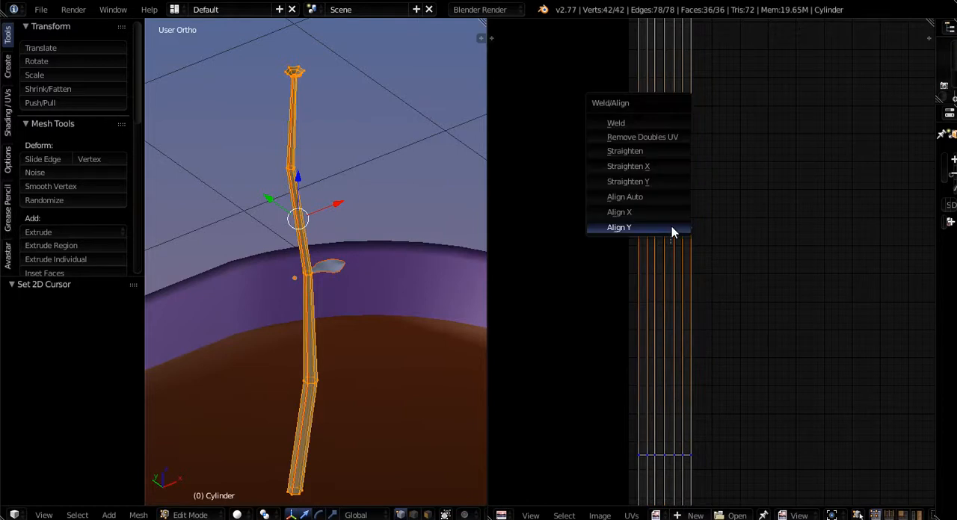
click(672, 227)
- Level the two lower curved rows at the strip's flared end with Align Y, and select the outermost row
scroll(671, 223, down, 5)
scroll(695, 168, up, 6)
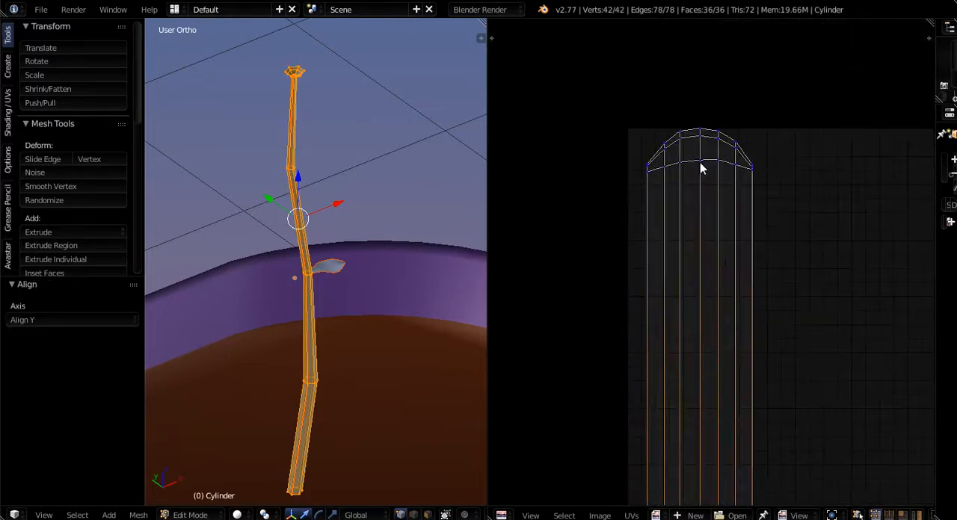
alt+right_click(692, 166)
key(w)
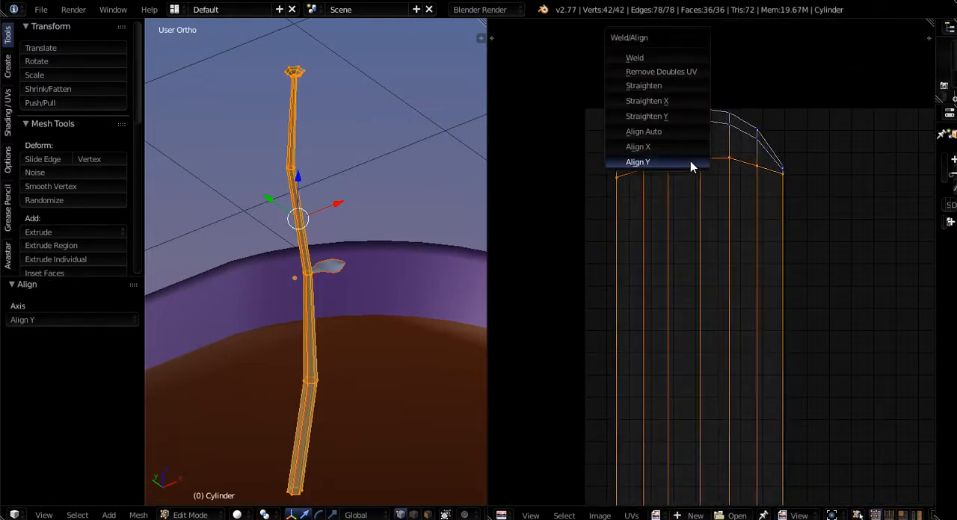
click(677, 165)
alt+right_click(684, 129)
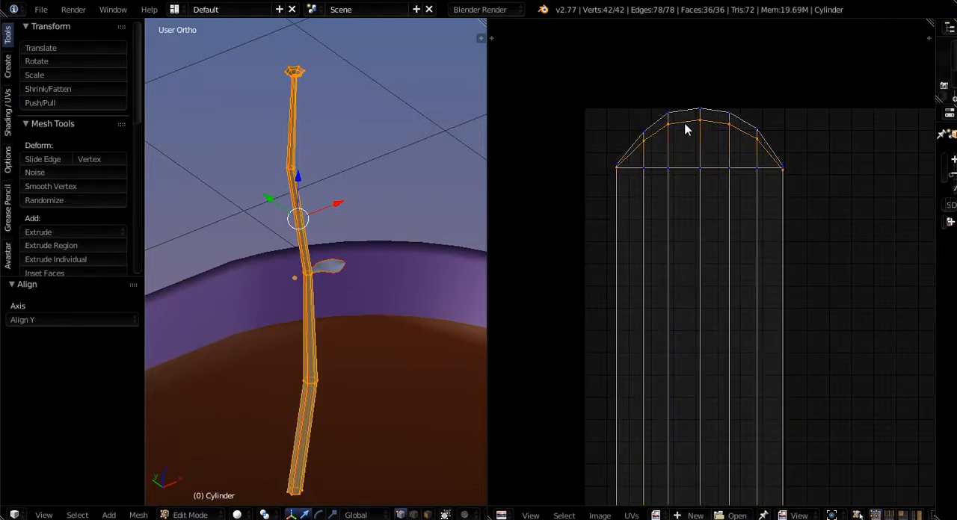
key(w)
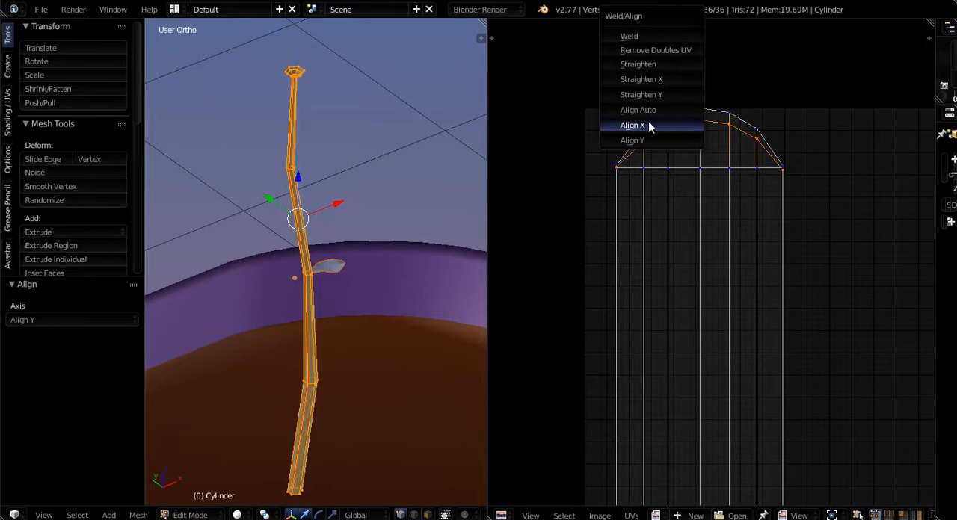
click(634, 140)
alt+right_click(688, 115)
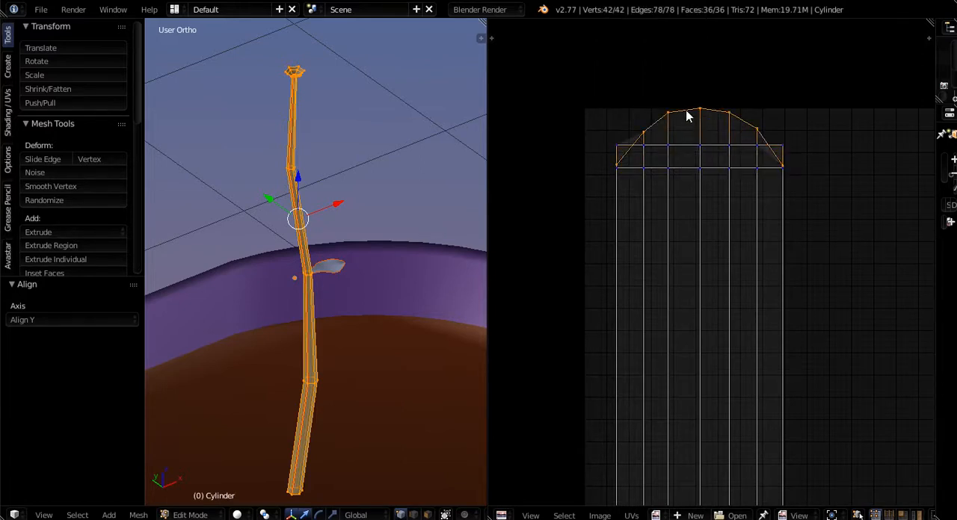
key(w)
click(633, 126)
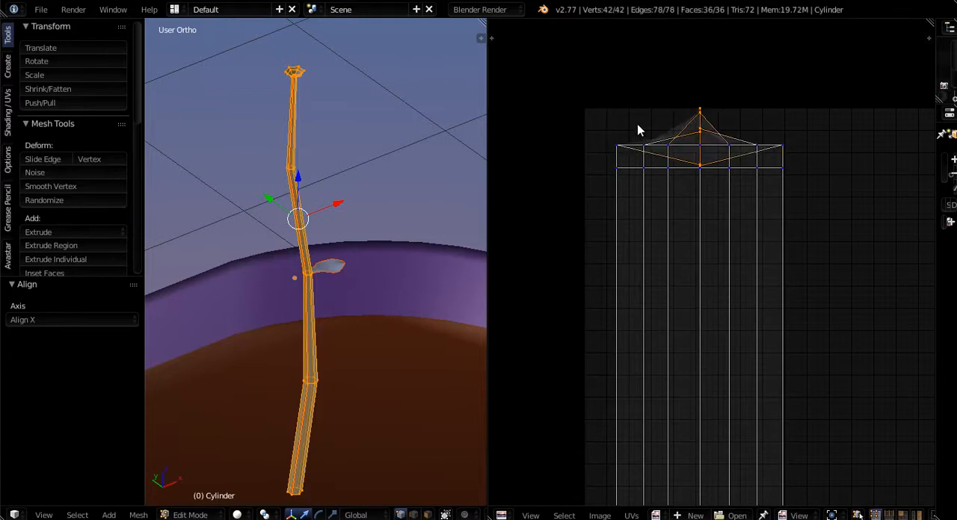
key(ctrl+z)
- Level the outermost row at the flared end of the stalk's UV strip with Align Y
key(w)
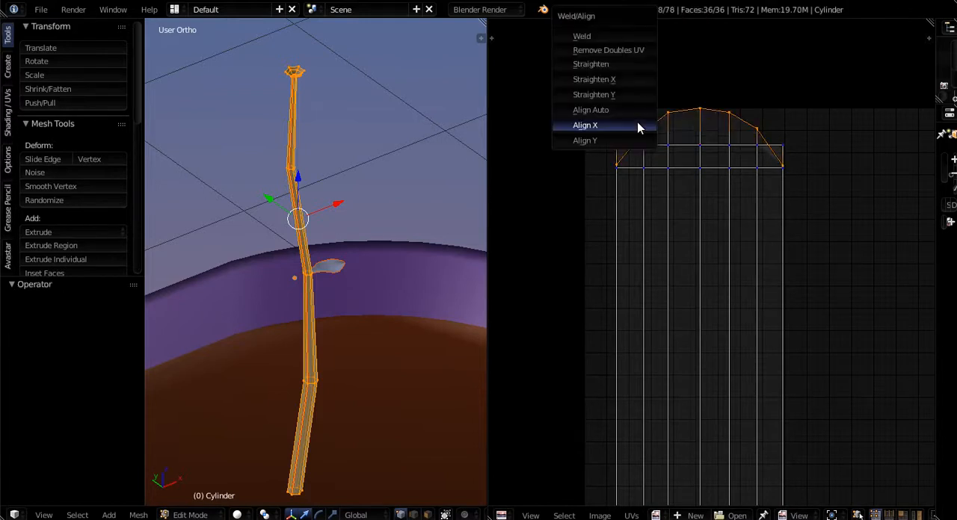
click(585, 141)
scroll(715, 157, down, 5)
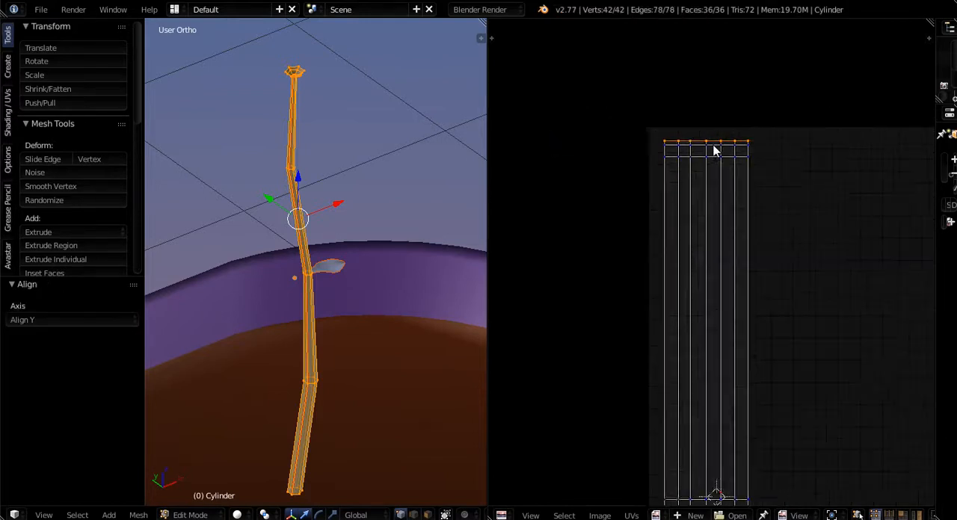
scroll(716, 176, up, 6)
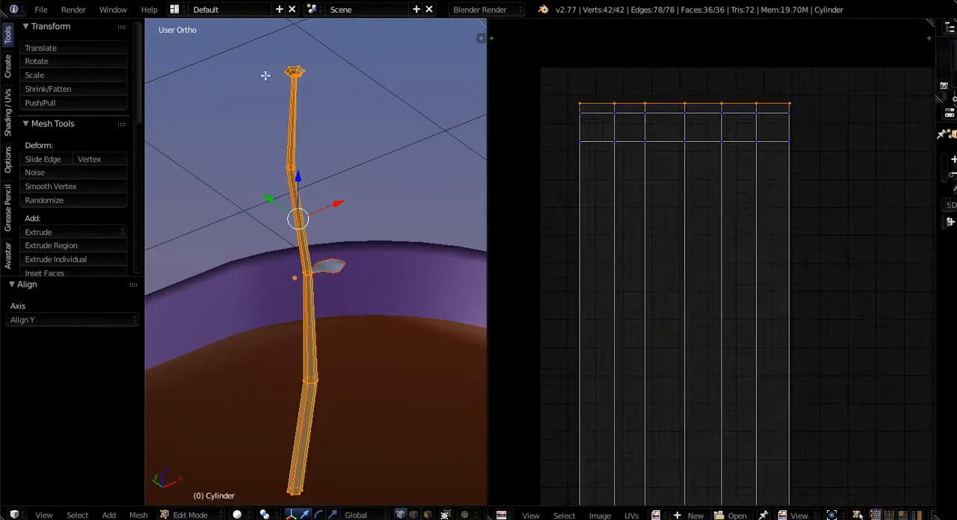
- Compare the straightened UV strip with the stalk mesh, from the flared top down along the stem
scroll(265, 76, up, 8)
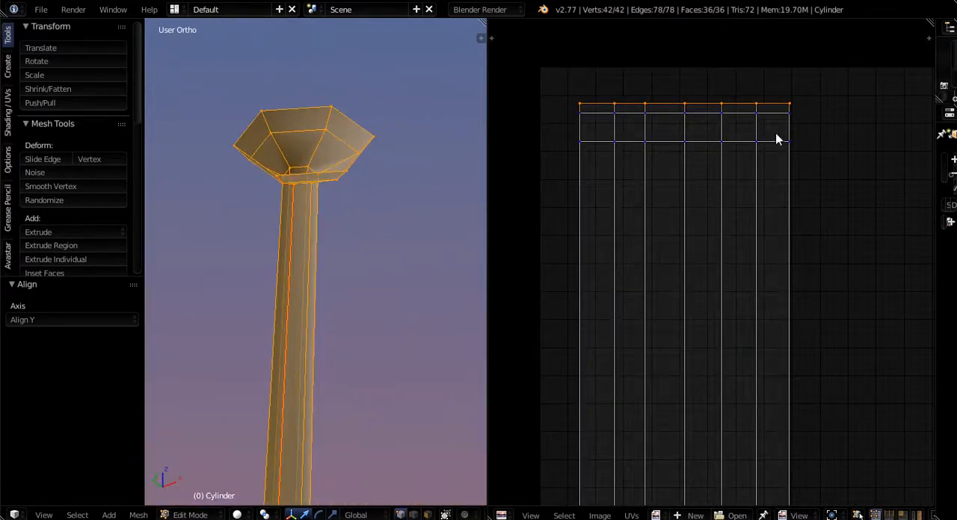
scroll(703, 114, down, 13)
middle_drag(705, 278, 692, 292)
scroll(682, 219, up, 4)
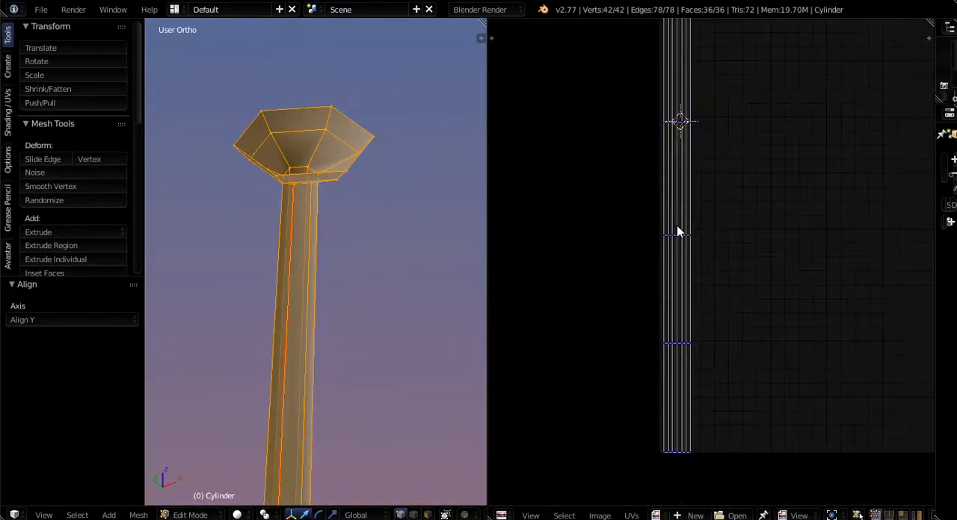
scroll(677, 233, down, 1)
scroll(350, 249, down, 3)
middle_drag(329, 334, 348, 313)
scroll(342, 226, down, 5)
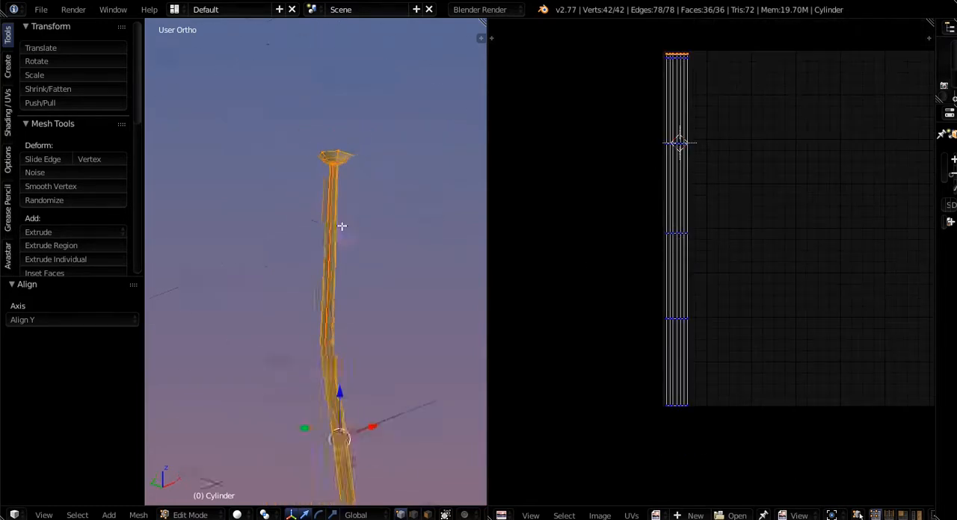
shift+middle_drag(353, 406, 350, 385)
- Finish editing the stalk, select the separate leaf object and open its mesh in Edit Mode
key(Tab)
scroll(347, 299, down, 3)
shift+middle_drag(347, 298, 345, 219)
scroll(383, 295, up, 10)
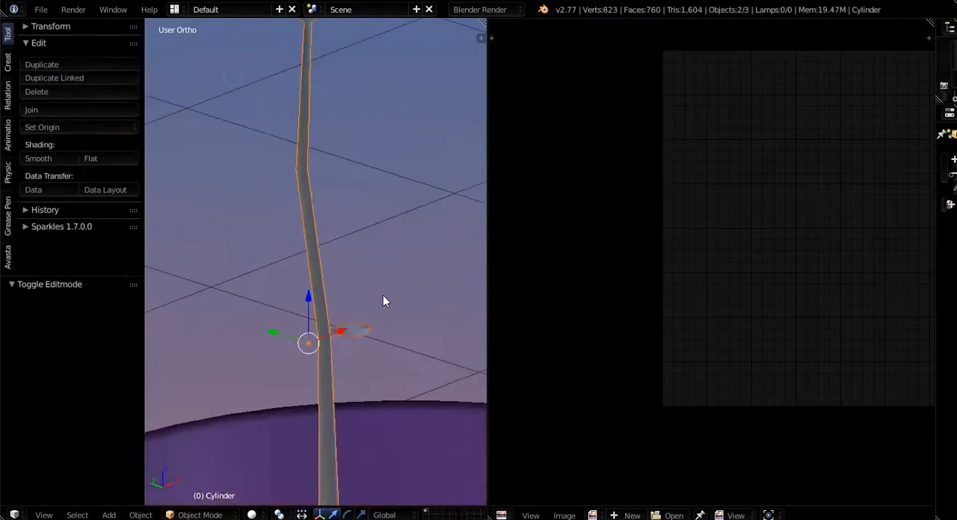
right_click(321, 391)
key(Tab)
scroll(320, 392, down, 6)
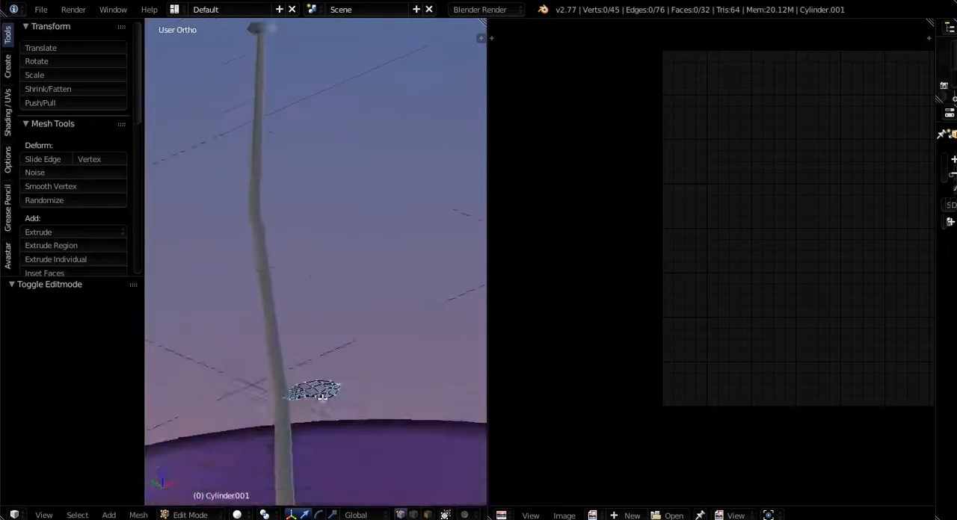
- Select the entire leaf mesh and give it thickness with Solidify at 0.0010
middle_drag(321, 391, 337, 423)
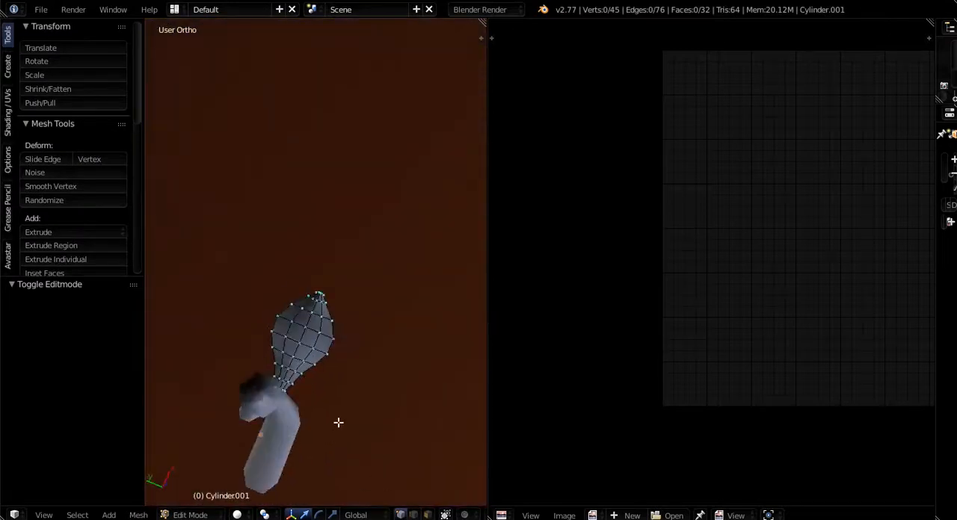
scroll(320, 348, up, 4)
key(a)
key(a)
key(a)
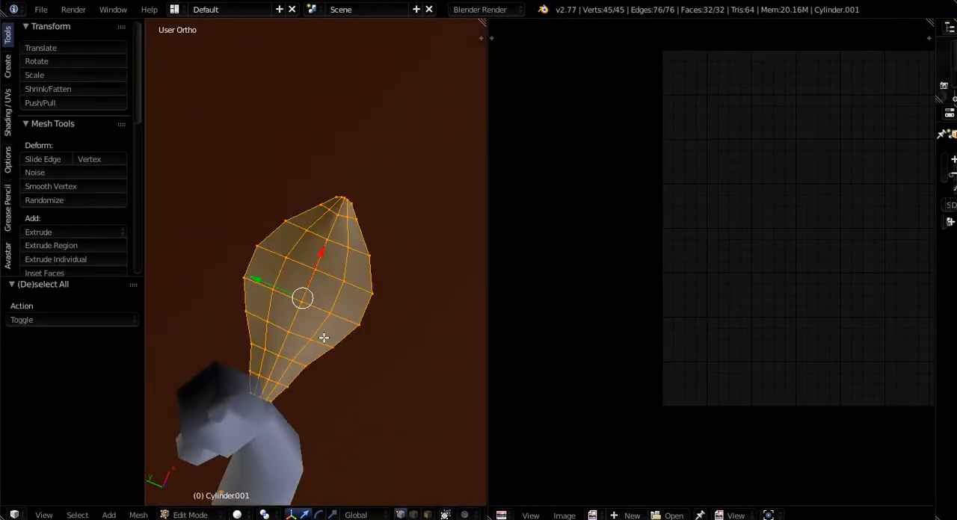
middle_drag(323, 338, 248, 314)
key(space)
text(Solidify)
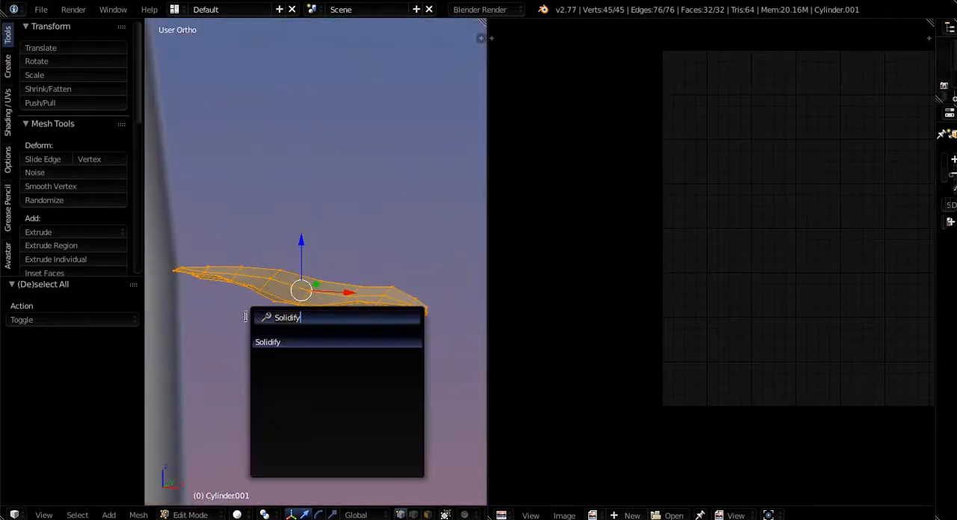
click(264, 342)
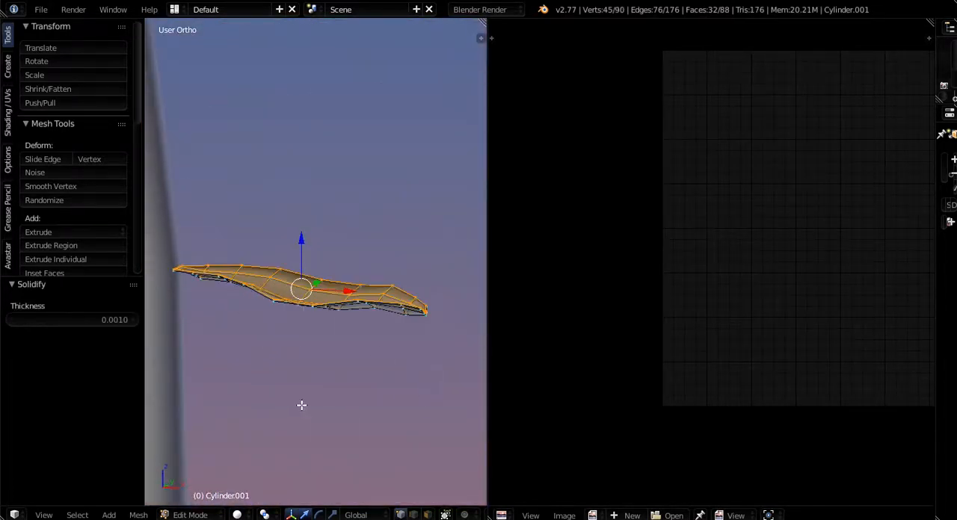
middle_drag(324, 397, 343, 382)
scroll(342, 335, up, 5)
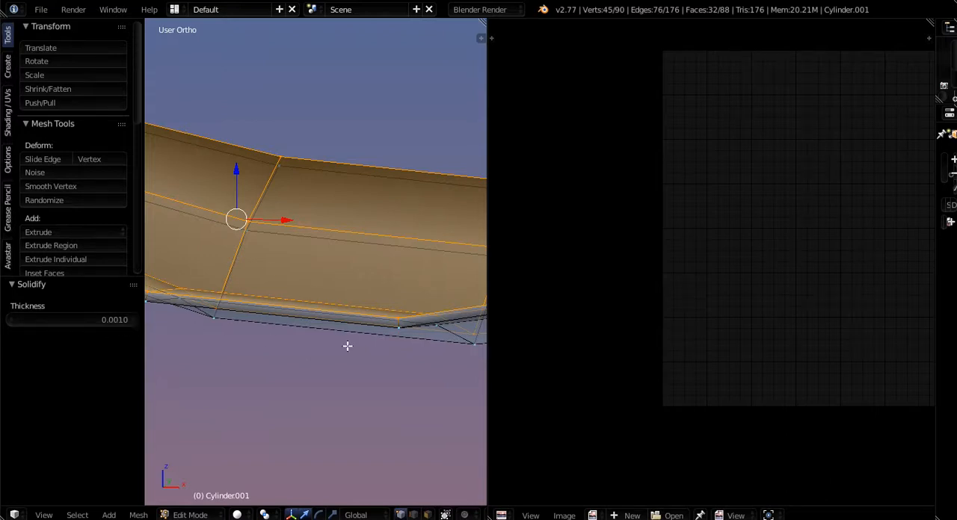
- Select the whole thickened leaf and try mapping its UVs with Project From View, looking down on it
middle_drag(348, 346, 337, 455)
key(a)
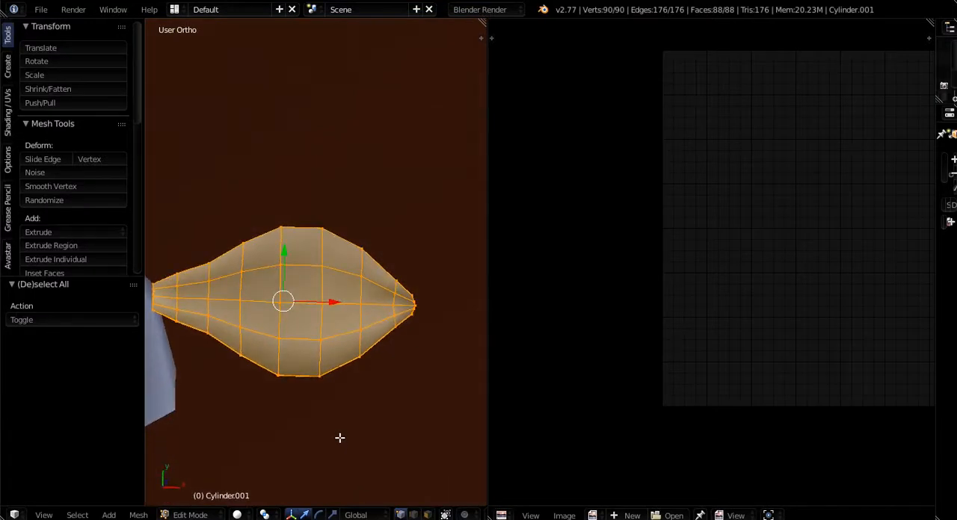
key(u)
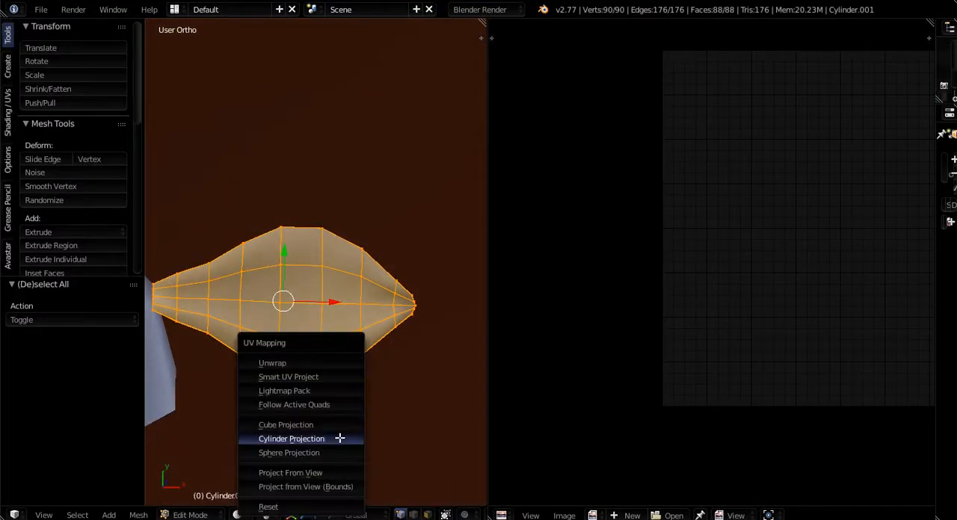
click(289, 473)
- Examine the projected leaf UVs along the stem end and outer rim for overlap between the upper and lower surfaces
scroll(850, 259, up, 6)
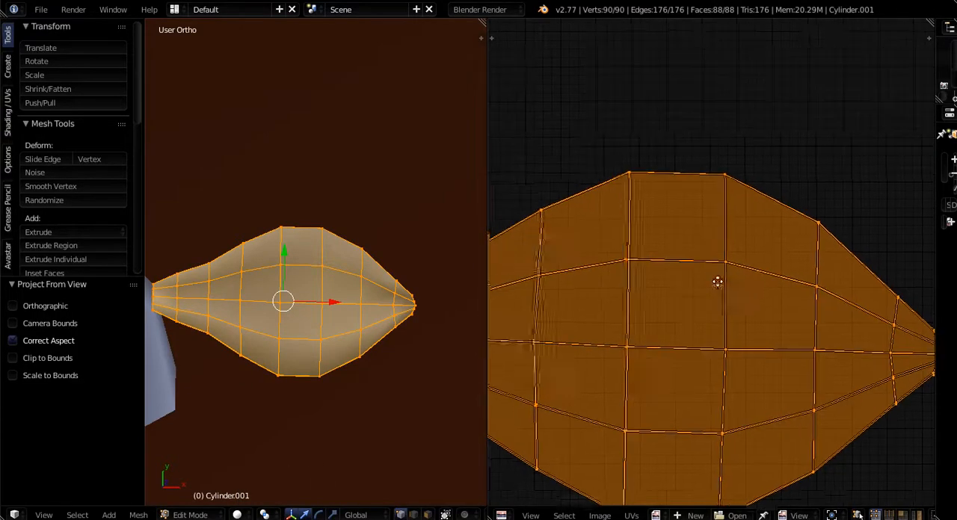
middle_drag(669, 276, 752, 232)
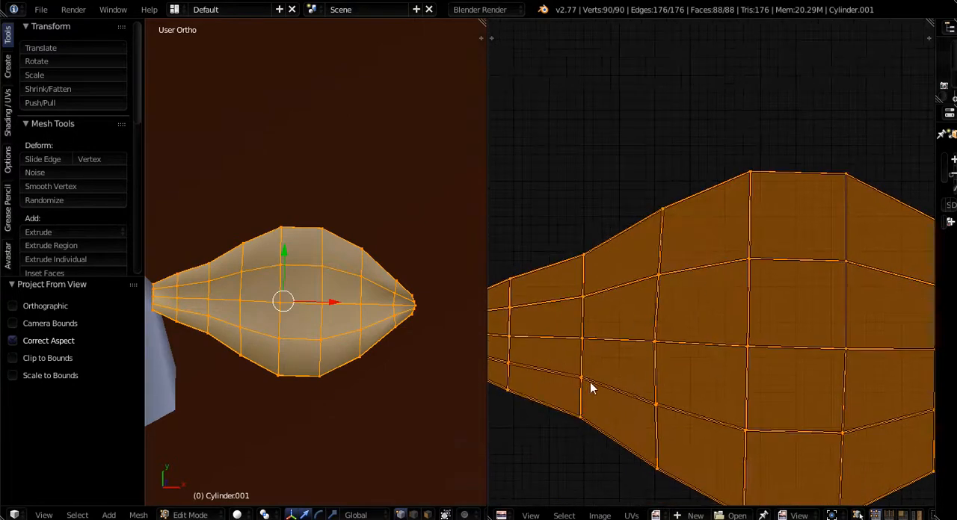
middle_drag(604, 285, 734, 317)
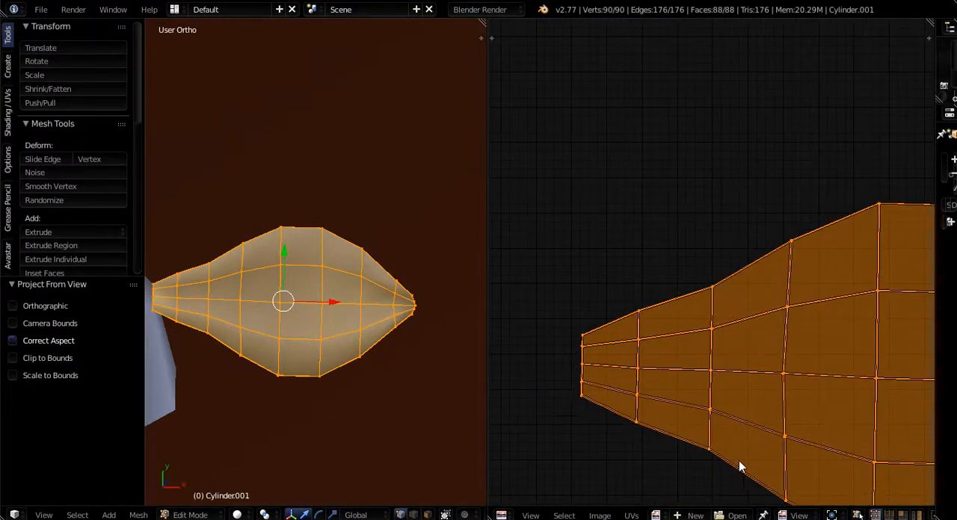
scroll(619, 418, up, 3)
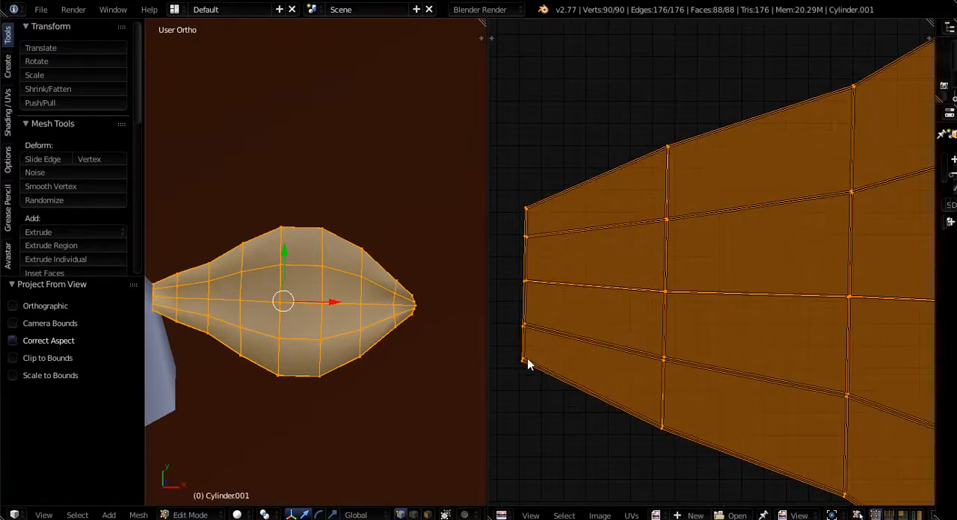
scroll(541, 367, up, 4)
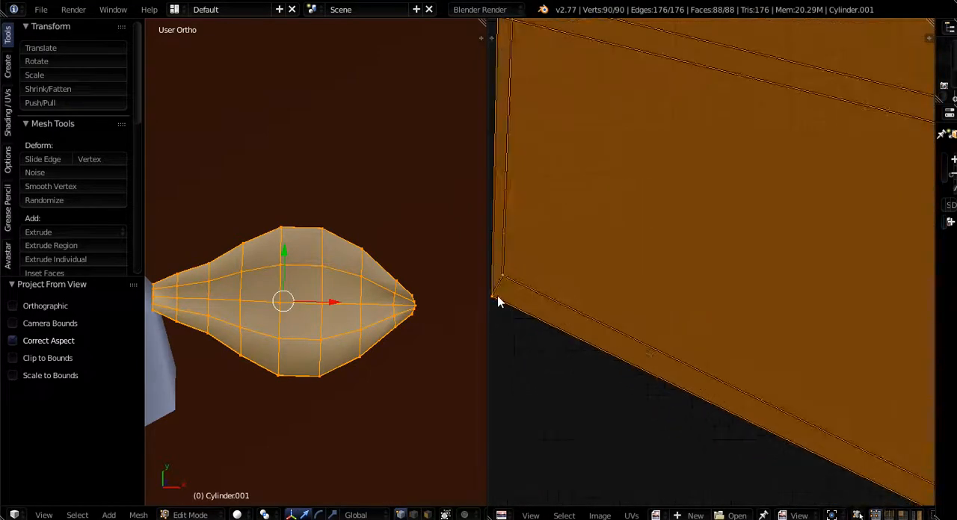
scroll(511, 303, down, 4)
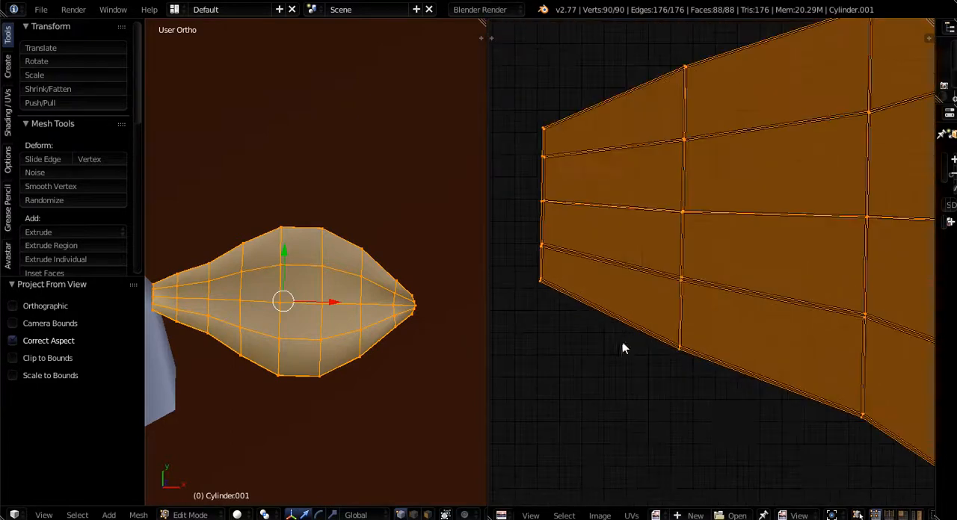
scroll(622, 348, up, 5)
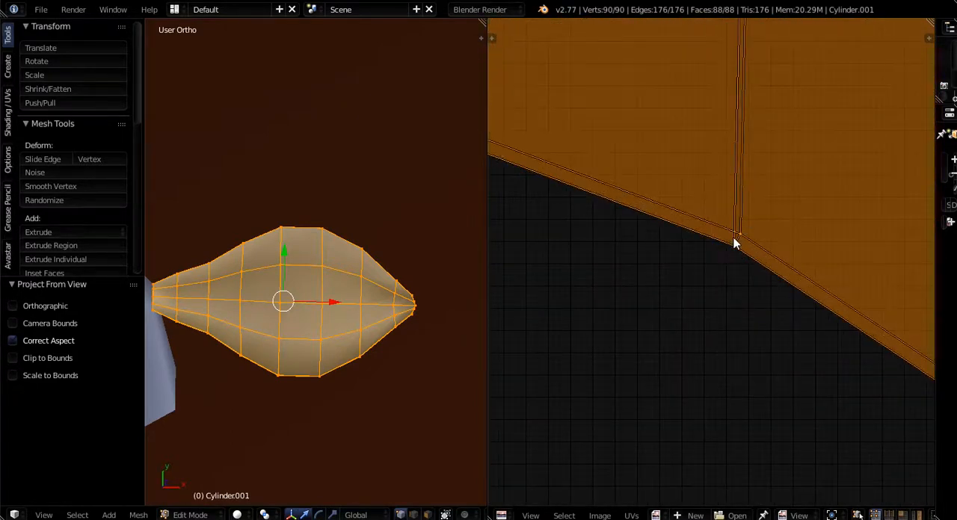
scroll(740, 216, down, 4)
scroll(736, 176, up, 3)
scroll(718, 217, down, 2)
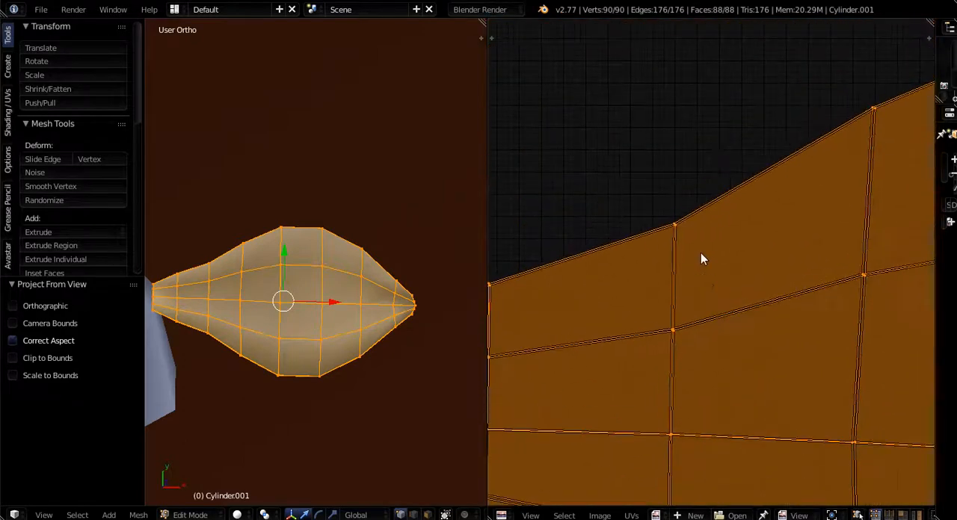
scroll(686, 273, up, 4)
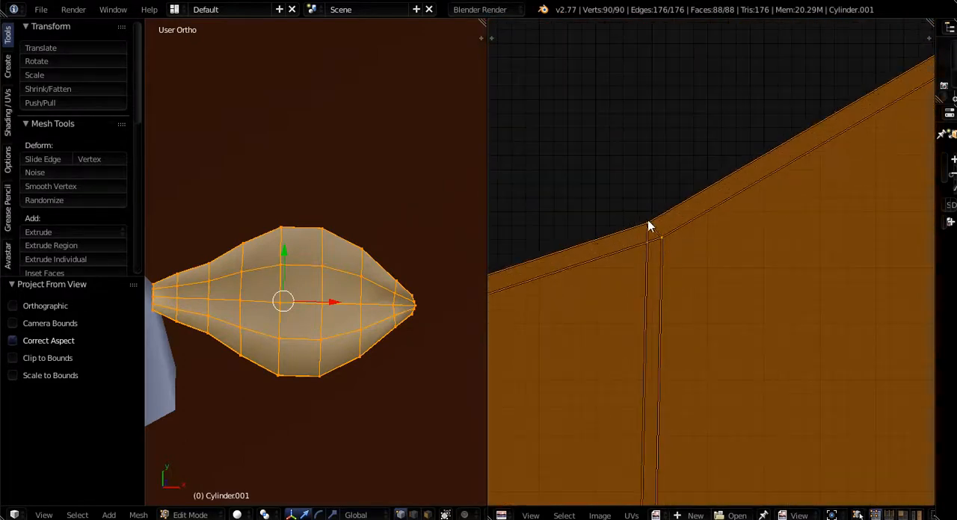
- Try projecting the leaf's UVs again from an exact Top view, and check the rim corners of the layout
middle_drag(254, 286, 253, 288)
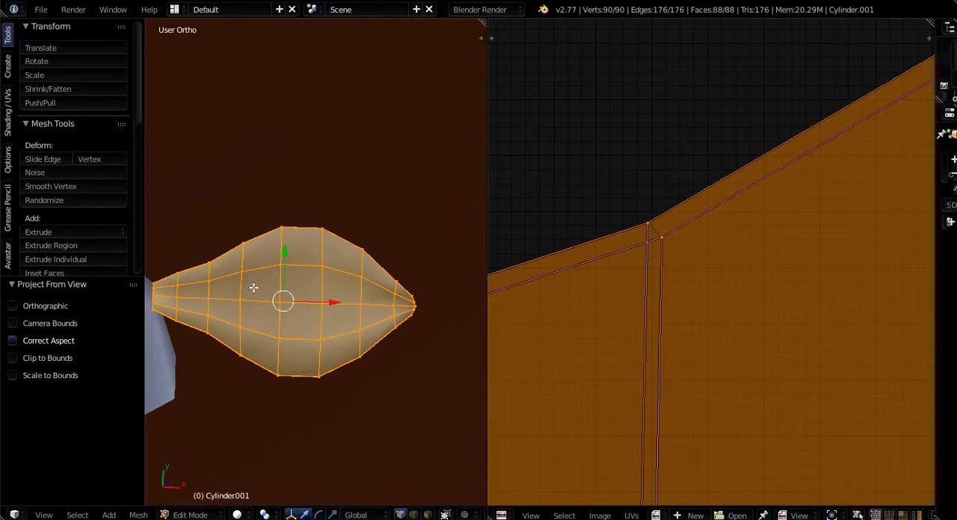
key(KP_7)
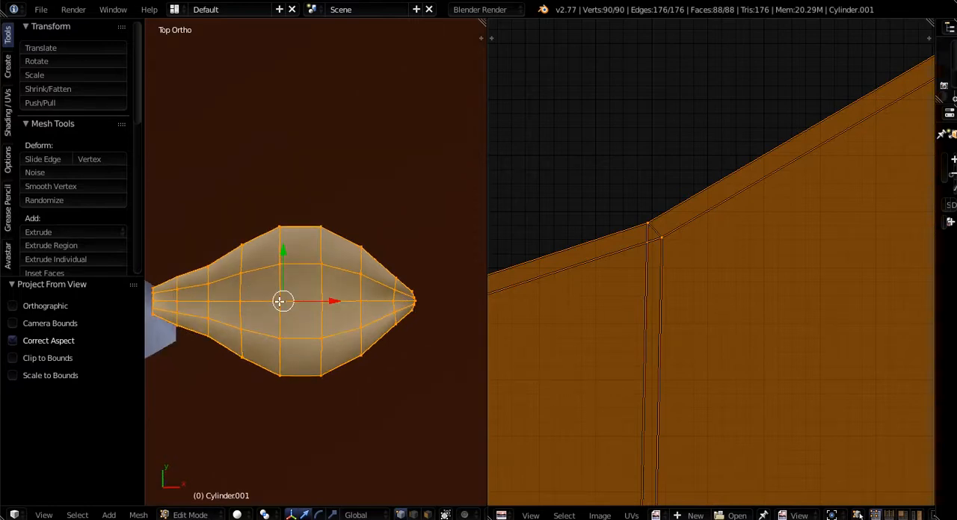
key(u)
click(228, 303)
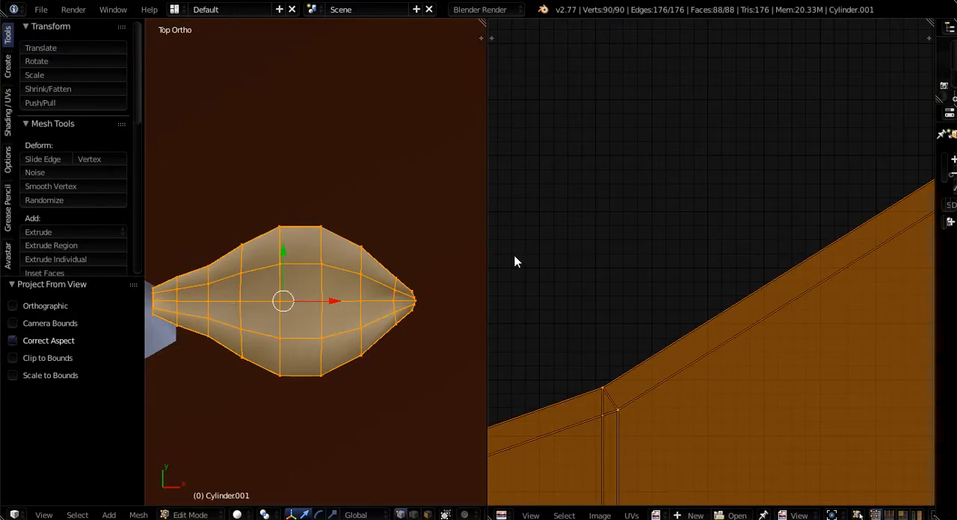
scroll(754, 218, down, 6)
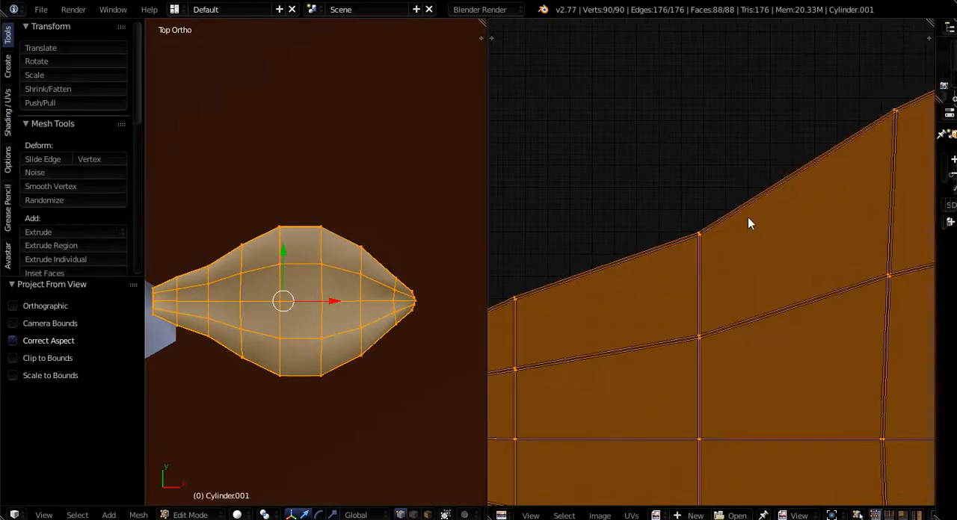
scroll(837, 269, up, 7)
middle_drag(825, 330, 714, 288)
scroll(836, 248, up, 7)
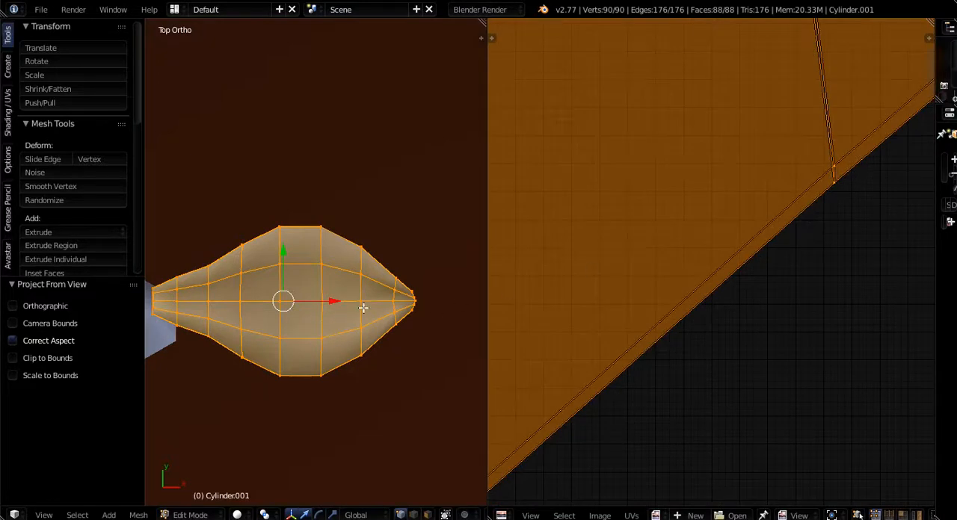
scroll(364, 309, down, 4)
scroll(374, 324, up, 1)
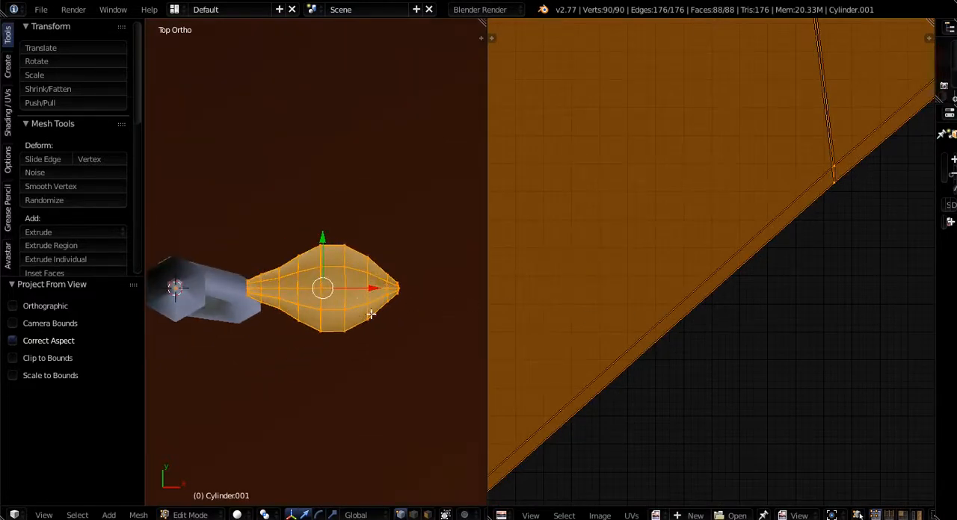
- Add a single centred loop cut around the leaf's thin outer rim and mark it as a seam
middle_drag(376, 316, 273, 241)
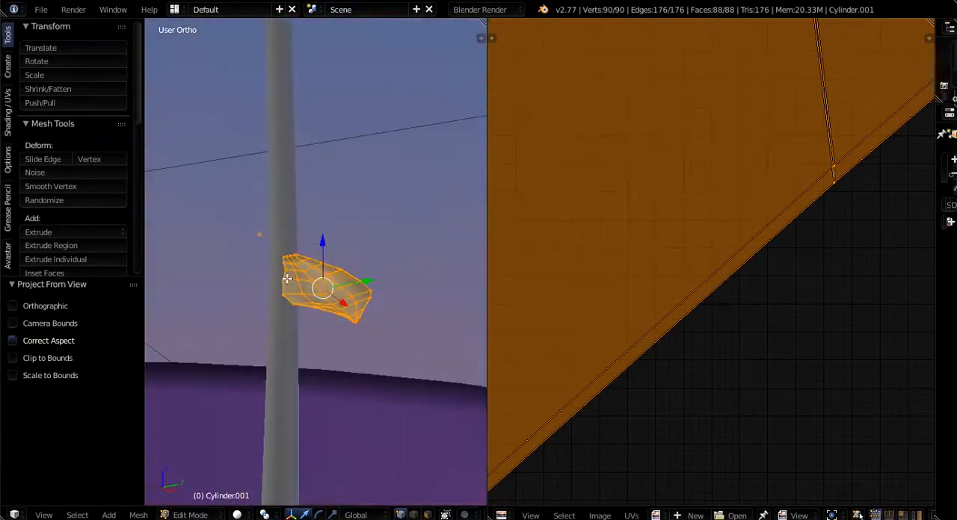
middle_drag(281, 295, 383, 338)
scroll(383, 338, up, 3)
scroll(366, 329, up, 6)
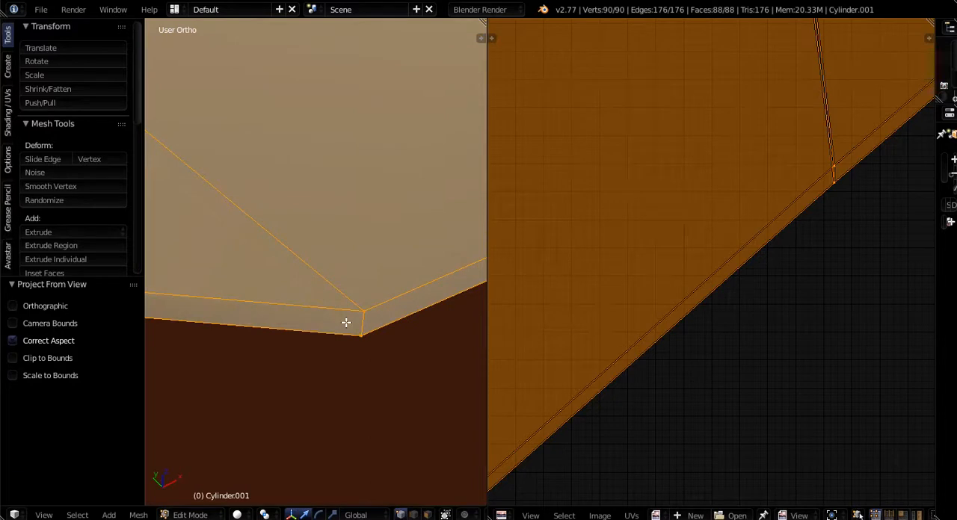
key(ctrl+r)
double_click(367, 322)
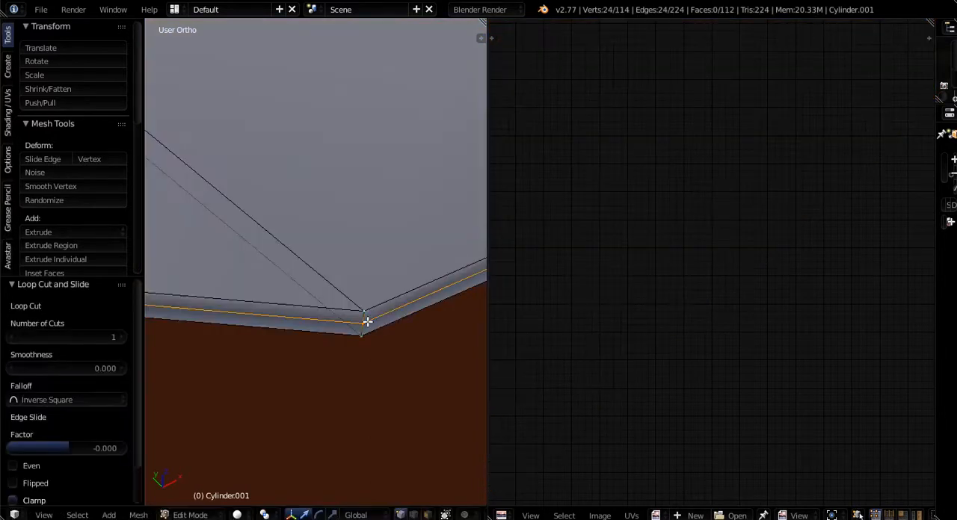
key(ctrl+e)
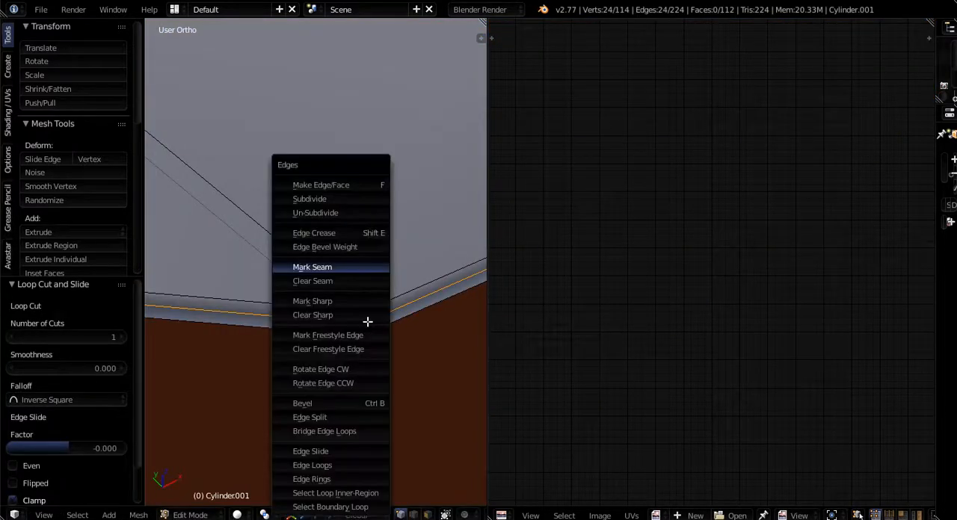
click(313, 267)
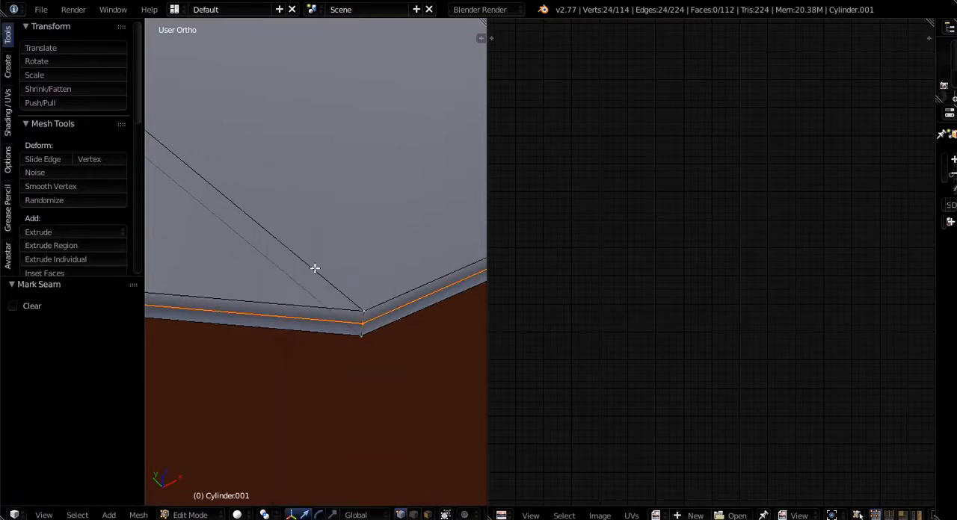
- Select the entire leaf and unwrap it along the rim seam with the Angle Based method, inspecting the two UV islands
key(a)
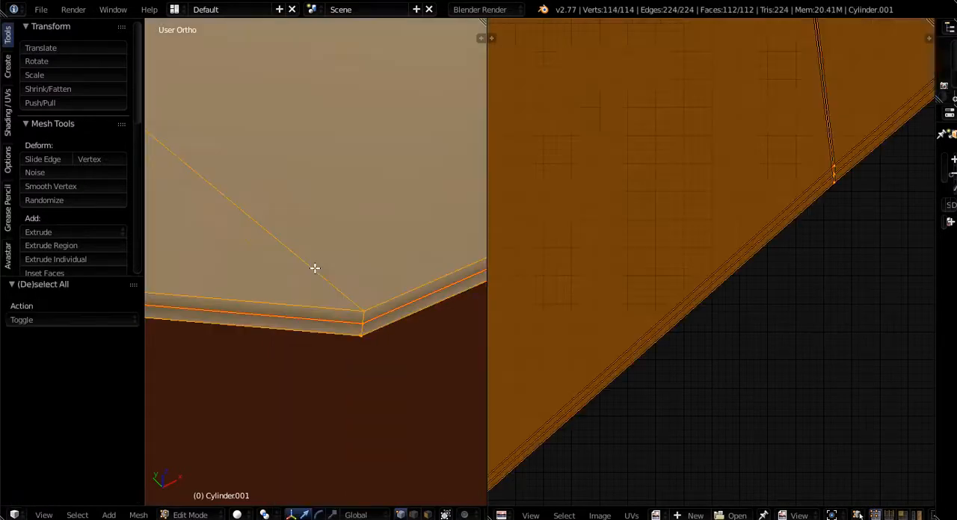
key(u)
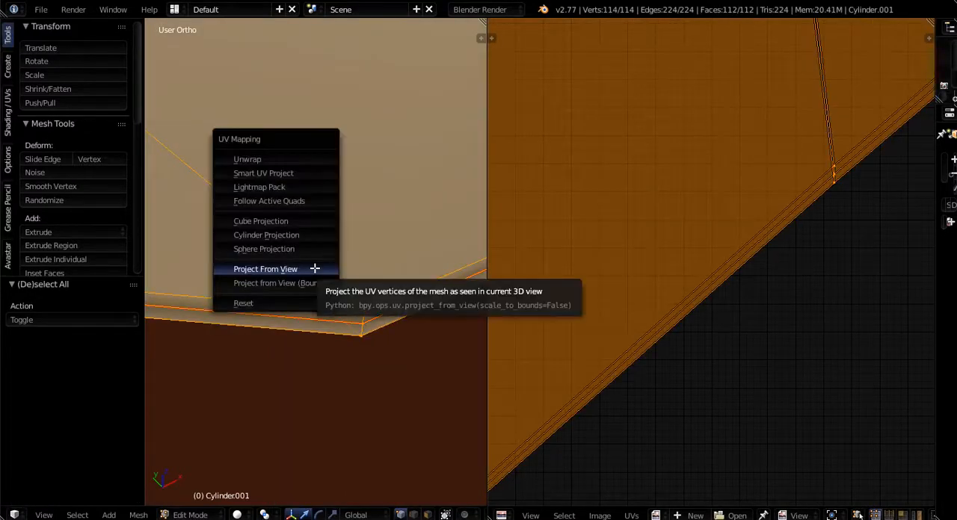
click(247, 160)
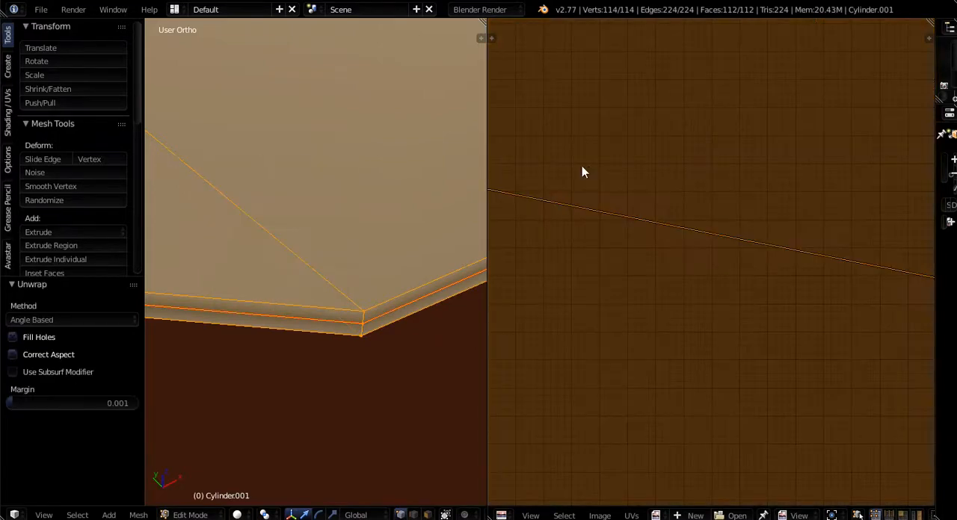
scroll(672, 207, down, 5)
scroll(669, 204, up, 2)
scroll(667, 202, up, 7)
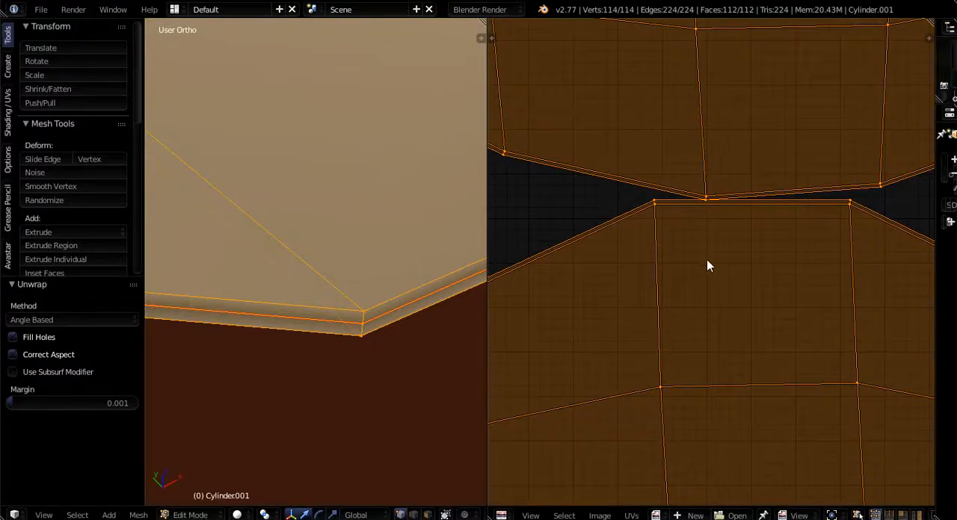
scroll(715, 226, down, 7)
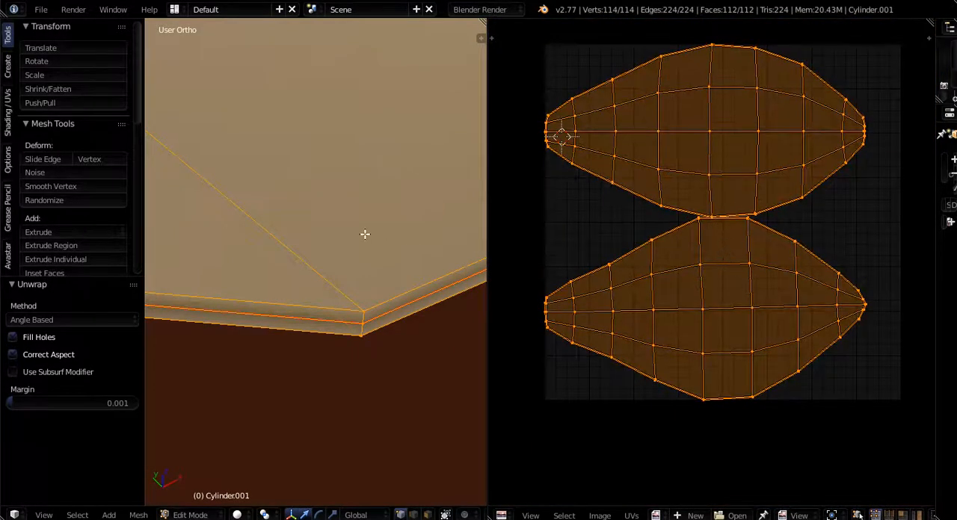
scroll(365, 233, down, 6)
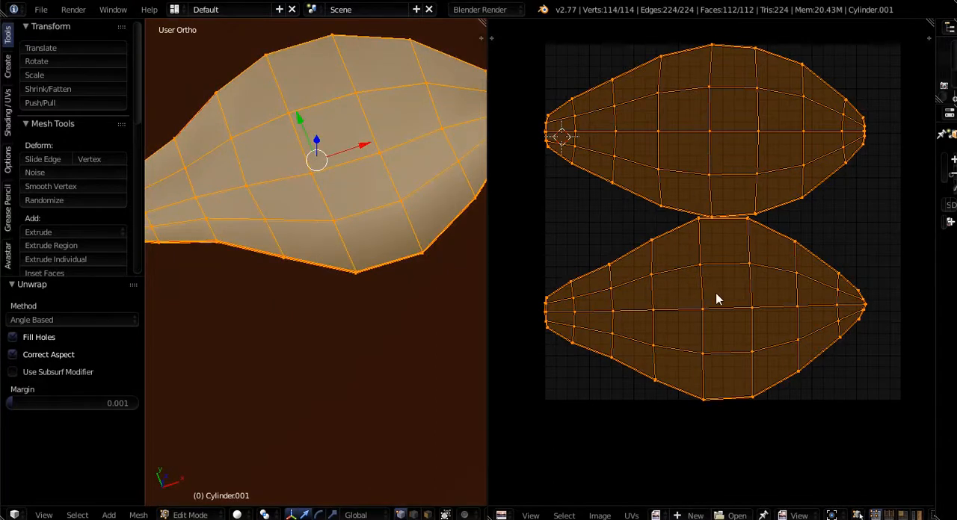
- Select face loops across the leaf's underside and rim to examine which areas of the two UV islands they occupy
right_click(754, 275)
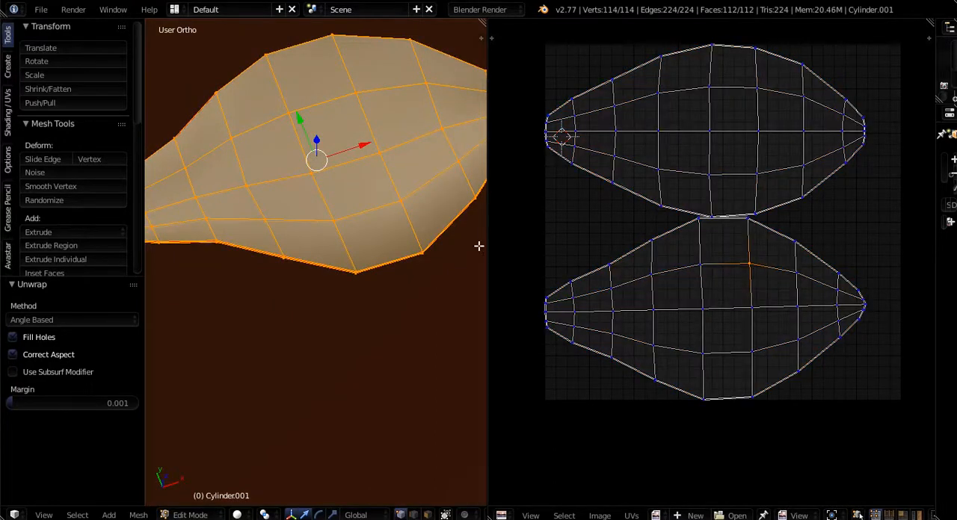
right_click(374, 153)
middle_drag(377, 183, 310, 85)
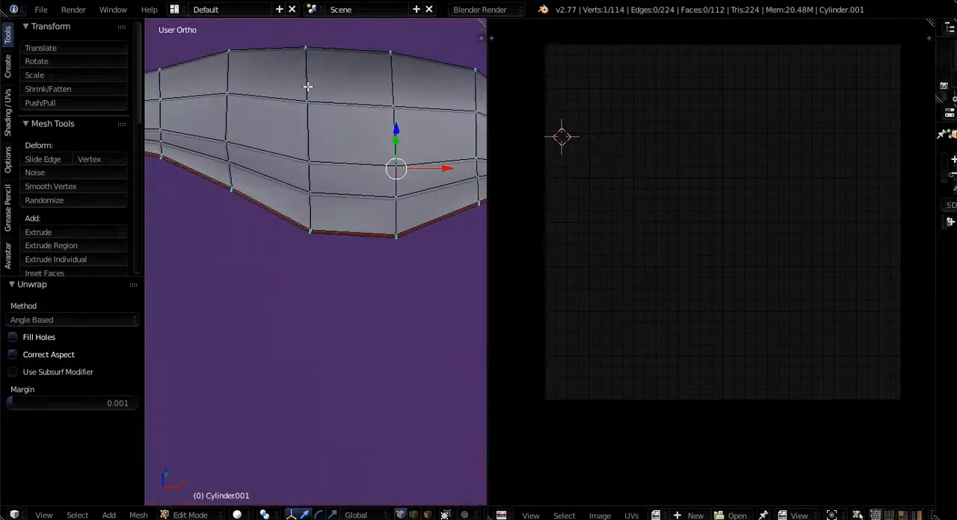
alt+right_click(333, 162)
alt+shift+right_click(338, 105)
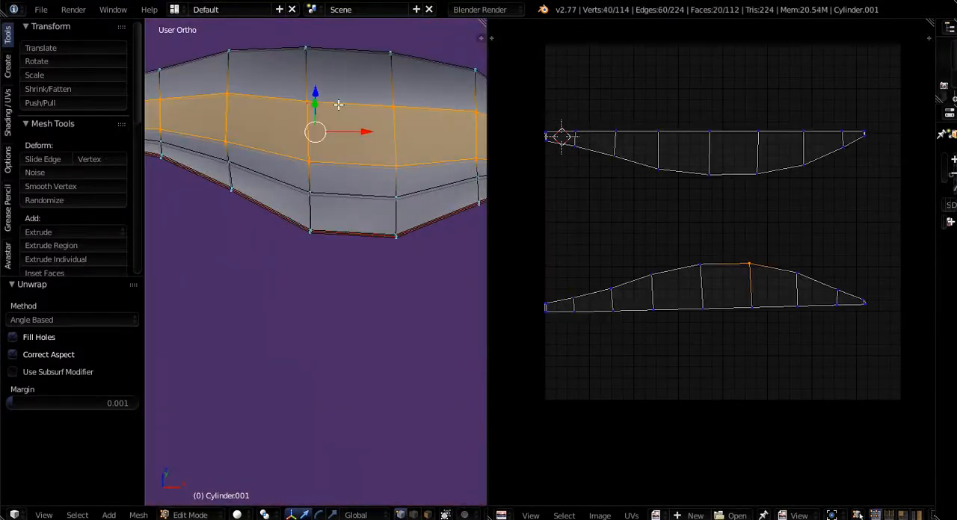
alt+shift+right_click(338, 198)
middle_drag(338, 195, 272, 197)
alt+right_click(333, 178)
middle_drag(229, 223, 406, 127)
alt+right_click(228, 221)
alt+shift+right_click(256, 174)
alt+shift+right_click(277, 155)
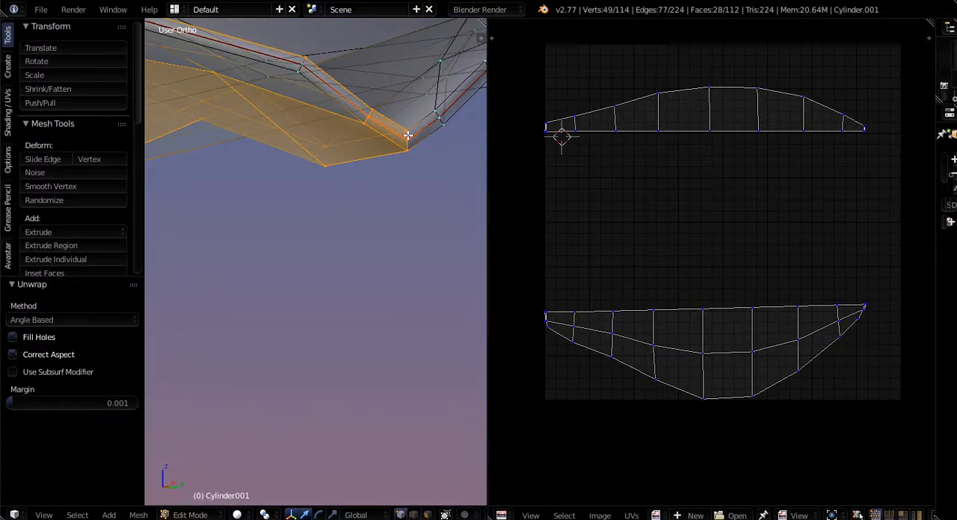
scroll(406, 139, down, 10)
middle_drag(404, 184, 427, 202)
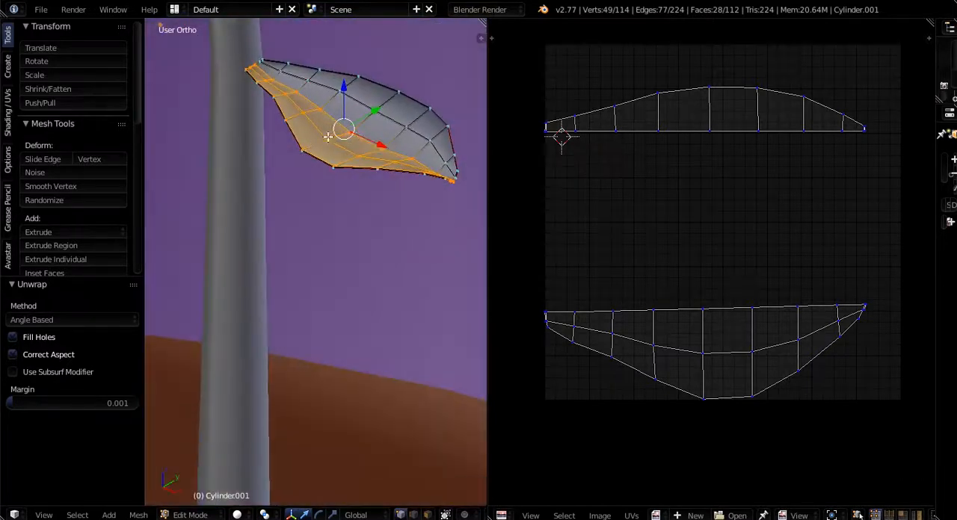
middle_drag(328, 136, 418, 209)
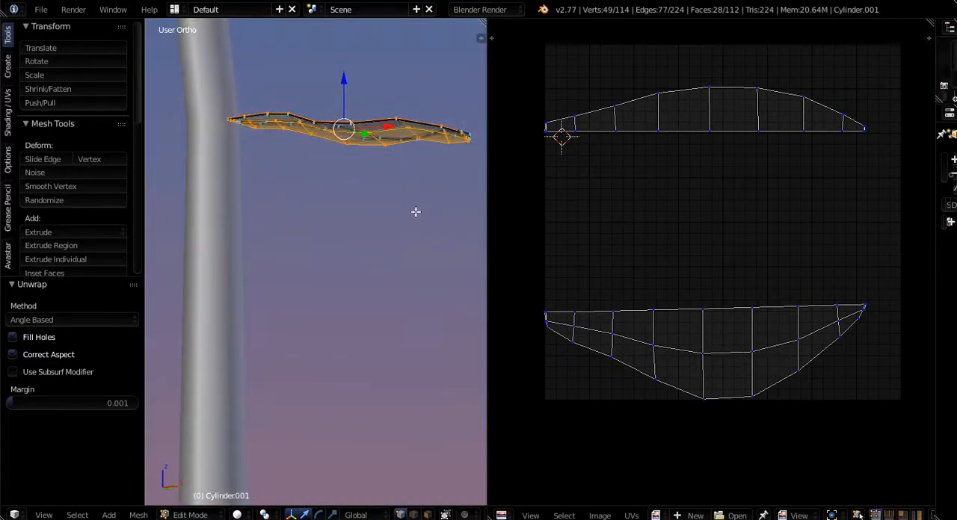
middle_drag(416, 211, 406, 285)
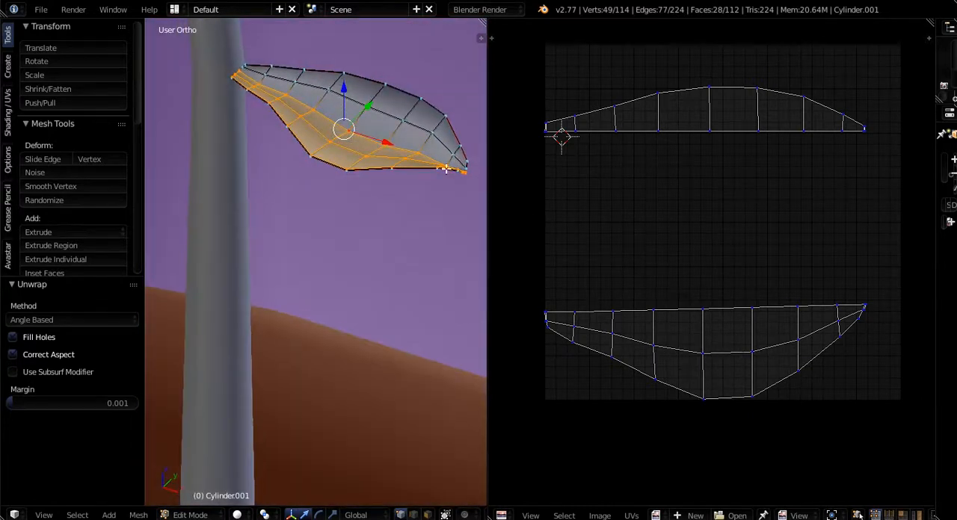
- Scale both of the leaf's UV islands to 0.453 and move them together by 0.246 in X and 0.117 in Y
key(a)
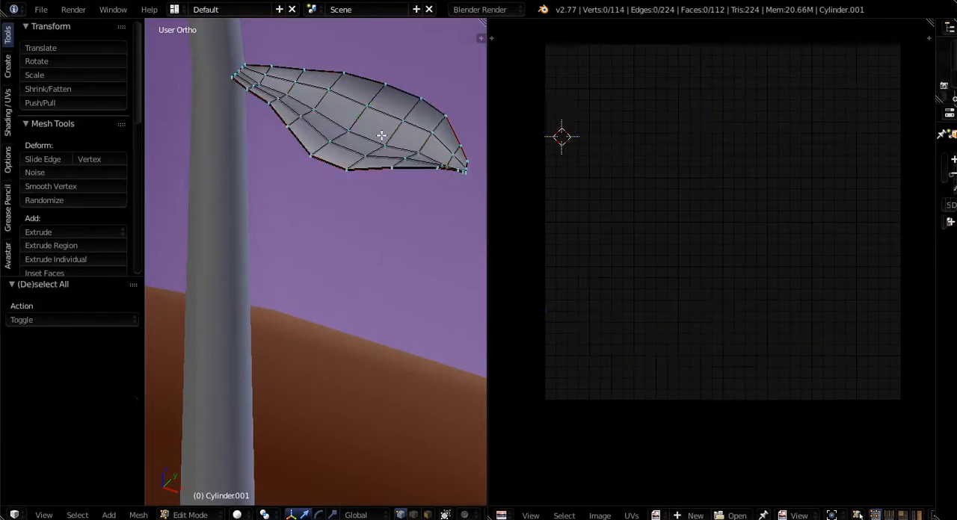
key(a)
scroll(600, 220, down, 4)
scroll(633, 274, up, 4)
middle_drag(646, 247, 670, 283)
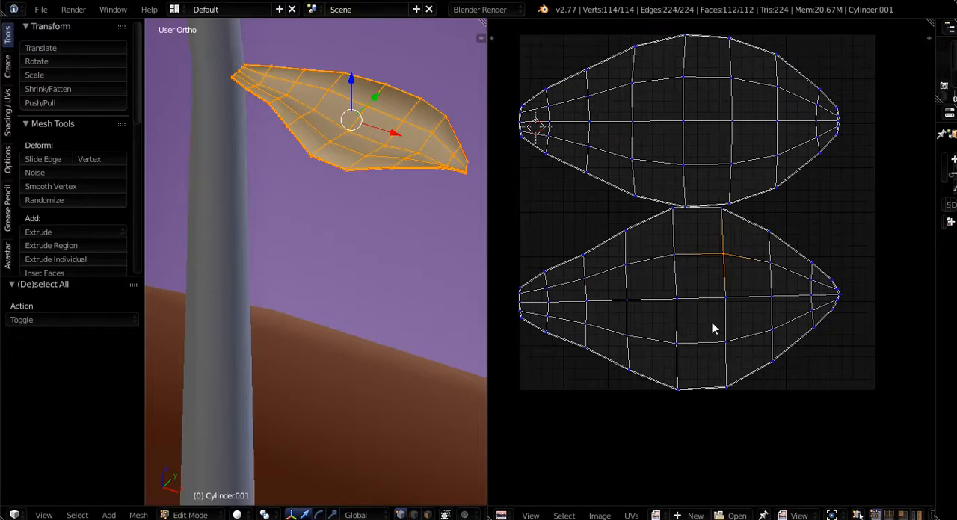
key(a)
key(a)
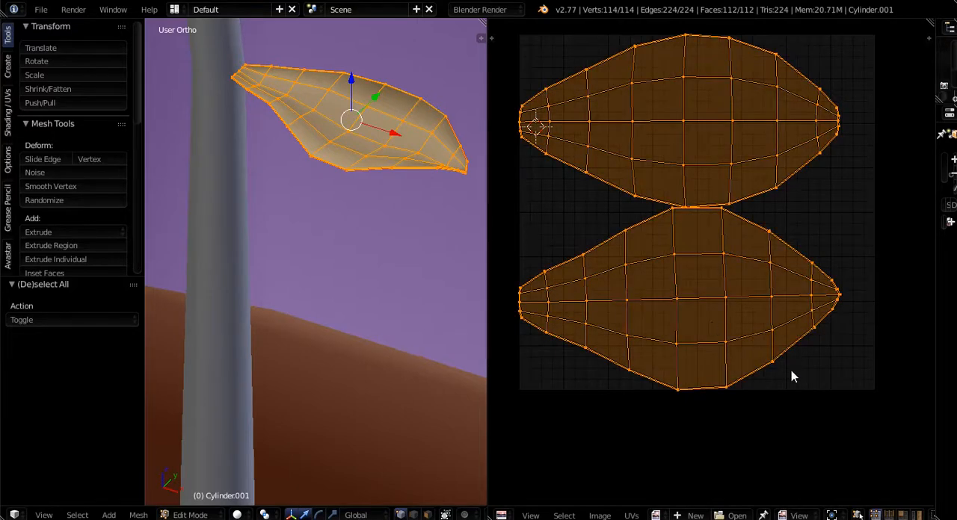
key(s)
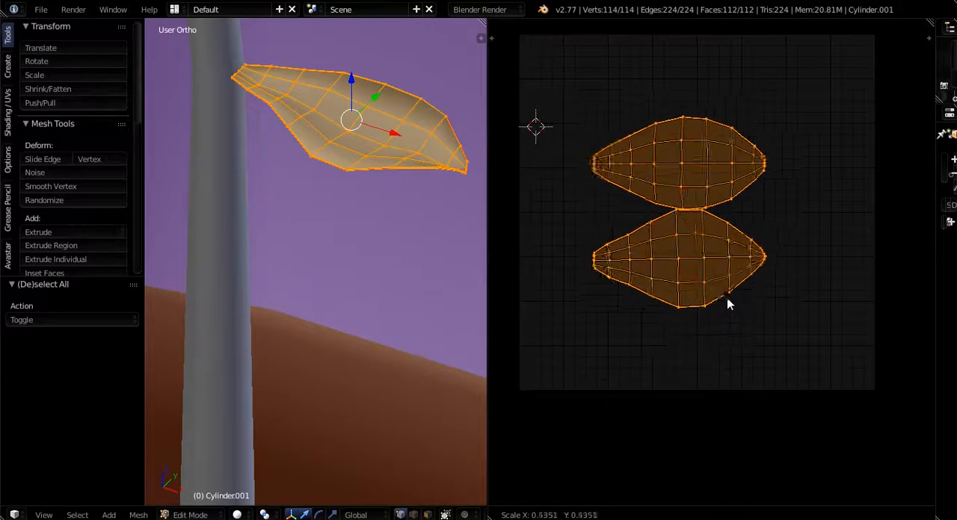
click(720, 290)
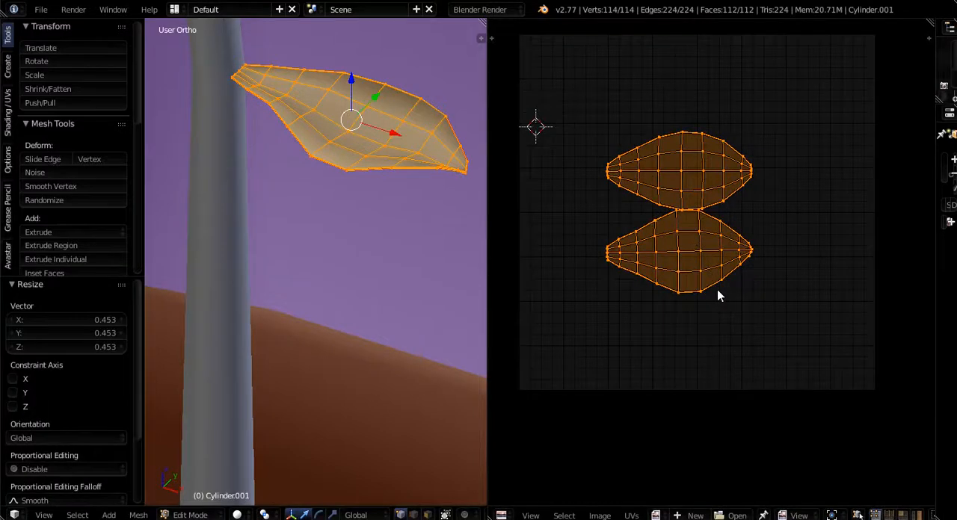
key(g)
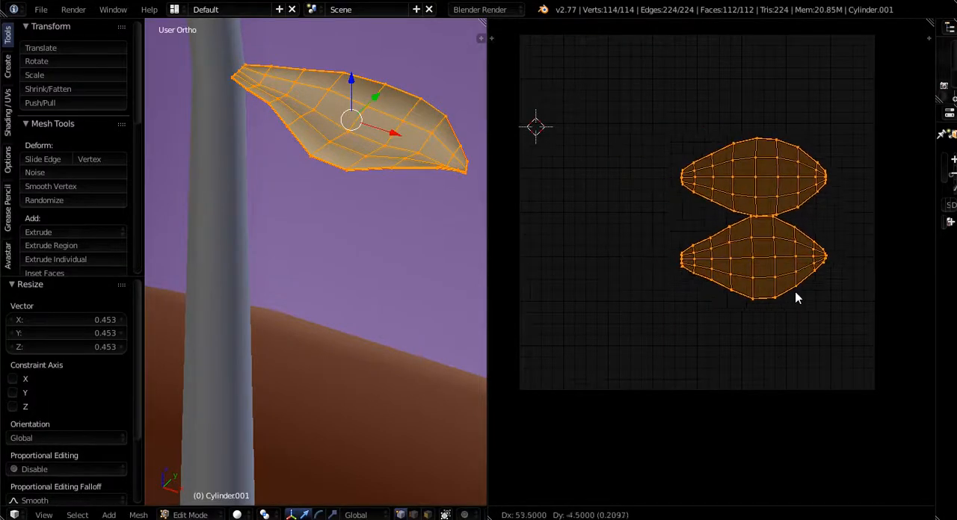
click(806, 254)
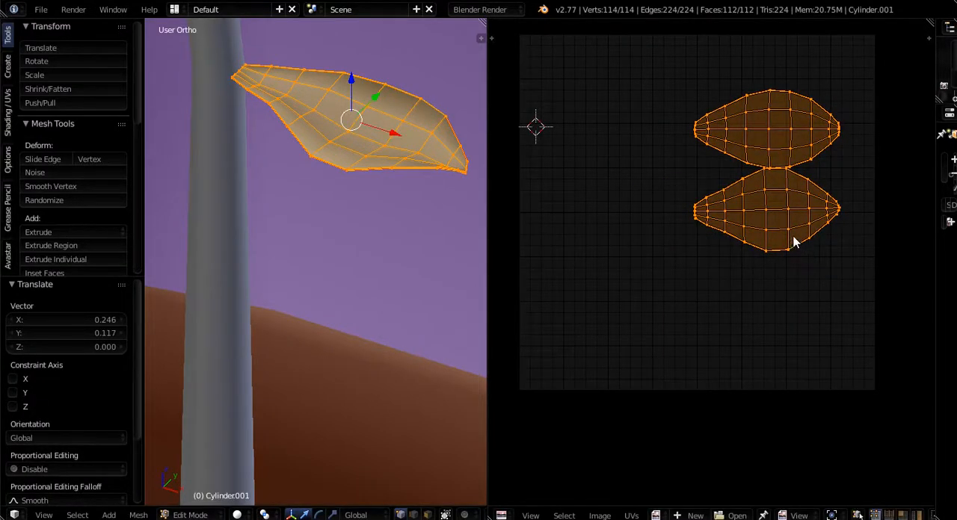
- Separate the lower UV island from the upper one by moving it -0.002 in X and -0.088 in Y
right_click(794, 241)
key(g)
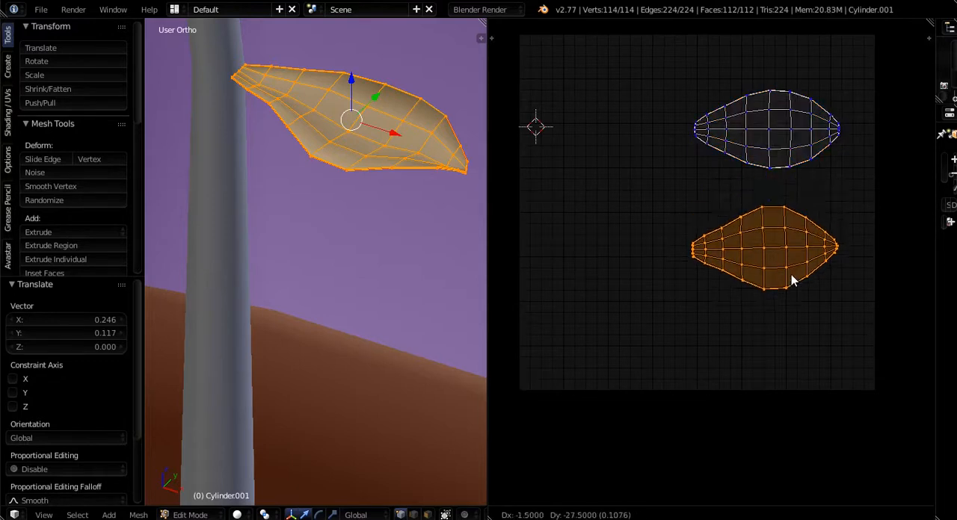
click(794, 275)
scroll(793, 274, down, 5)
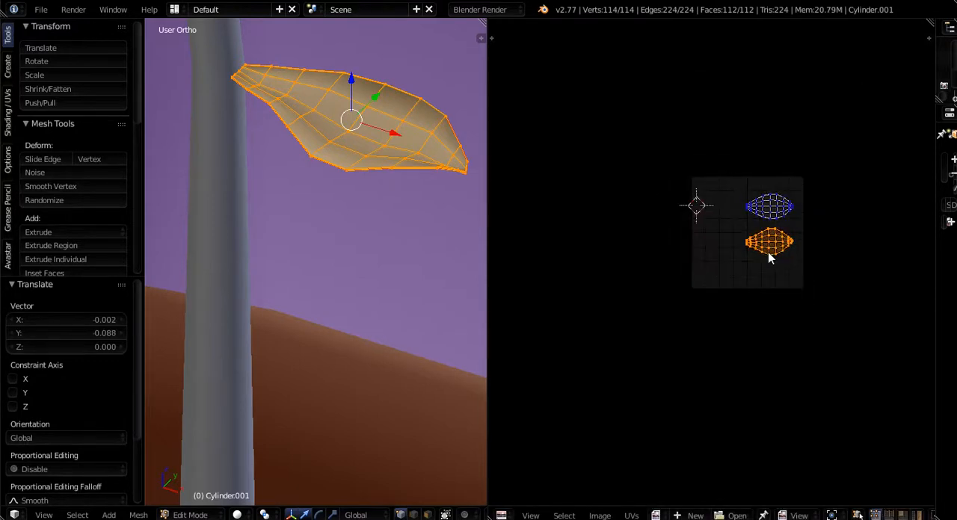
scroll(751, 235, up, 6)
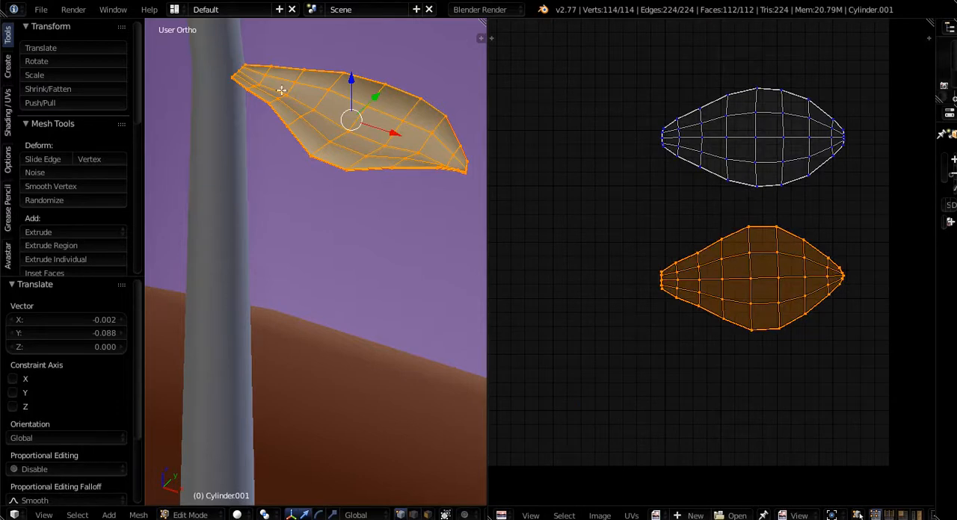
- Examine the unwrapped leaf and its attachment to the stalk from several angles, up close and with the whole stalk in view
middle_drag(369, 136, 313, 125)
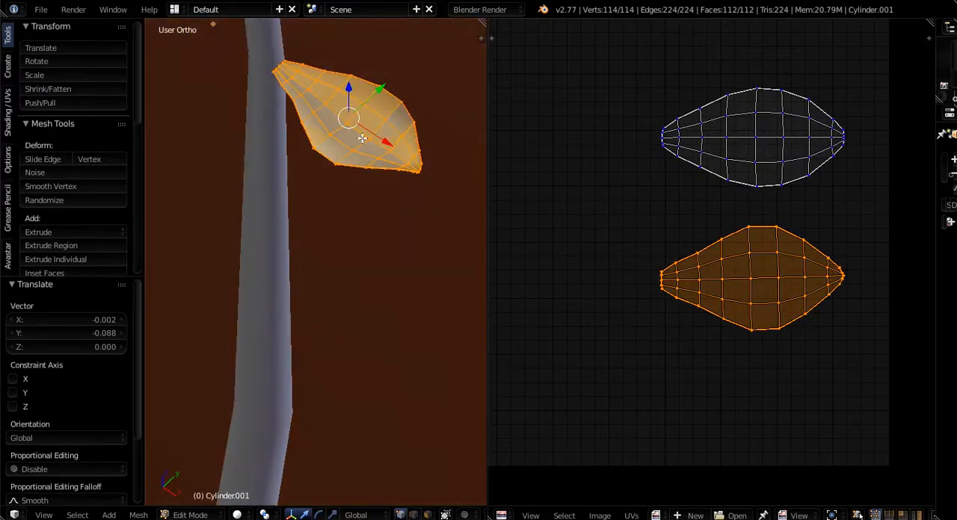
middle_drag(367, 184, 355, 117)
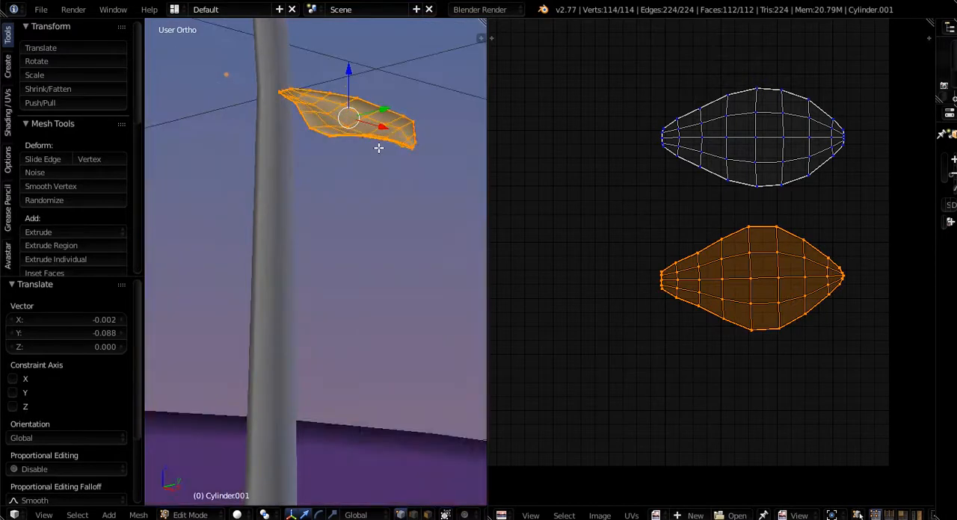
middle_drag(378, 150, 347, 129)
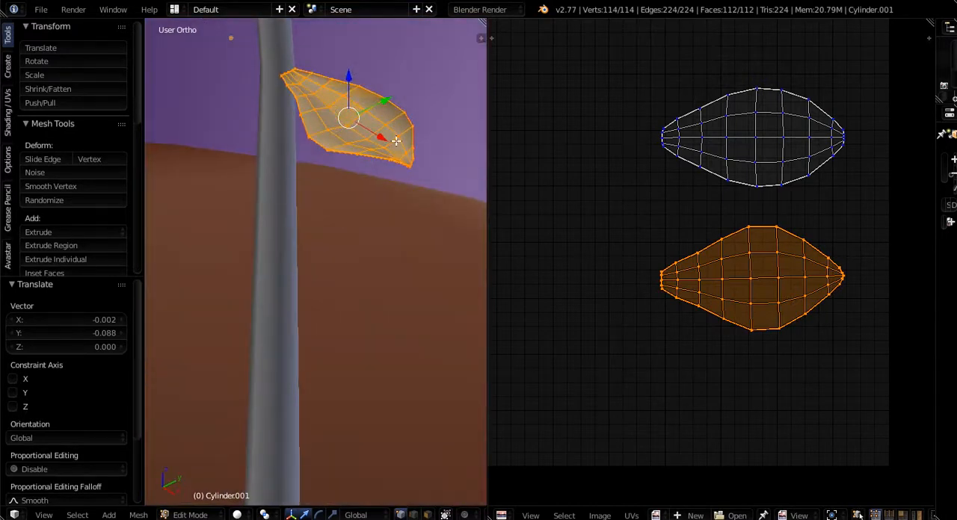
middle_drag(394, 149, 377, 107)
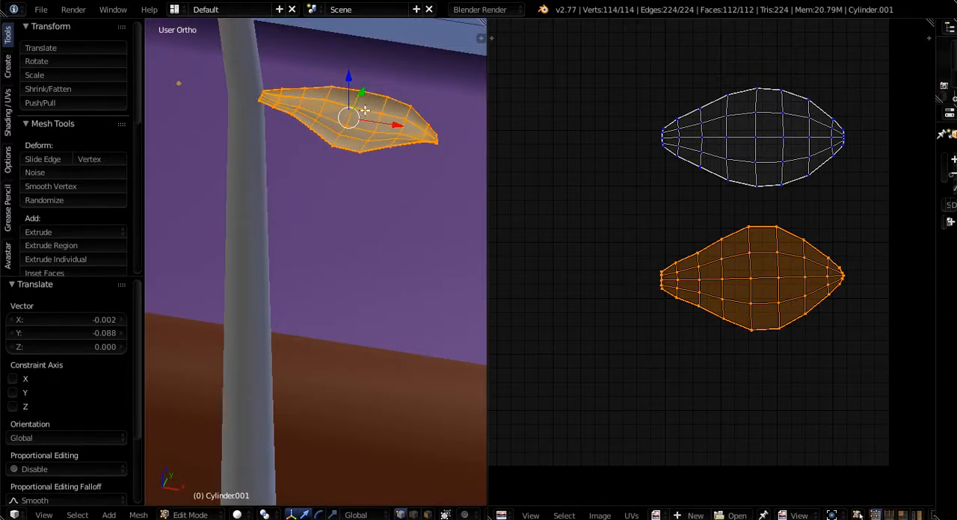
middle_drag(361, 108, 341, 359)
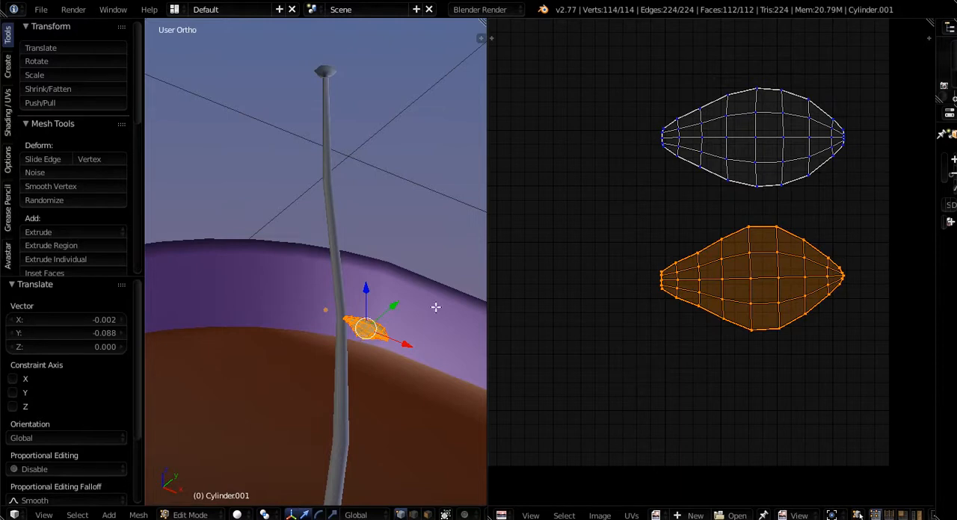
scroll(760, 208, down, 2)
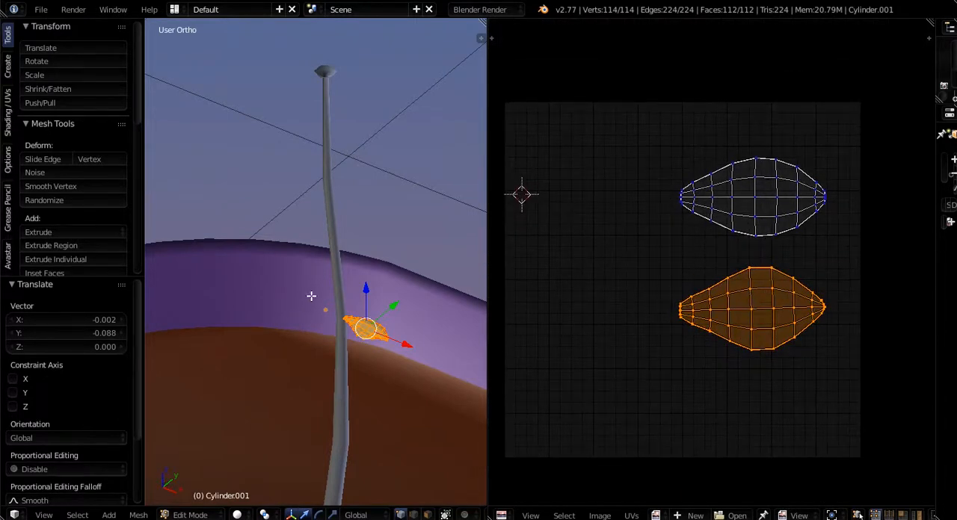
key(a)
key(a)
scroll(354, 335, up, 4)
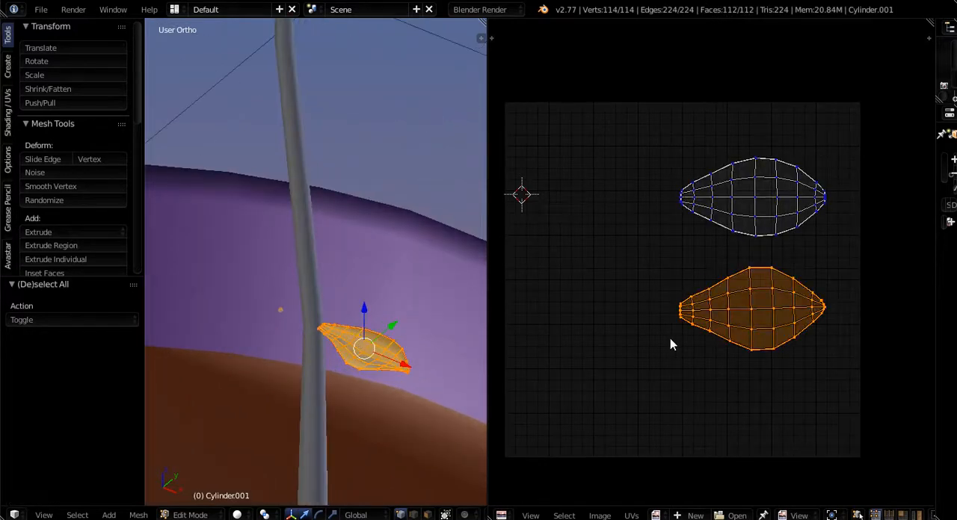
- Widen the 3D view beside the UV layout and select all UVs of both leaf islands
drag(487, 318, 713, 320)
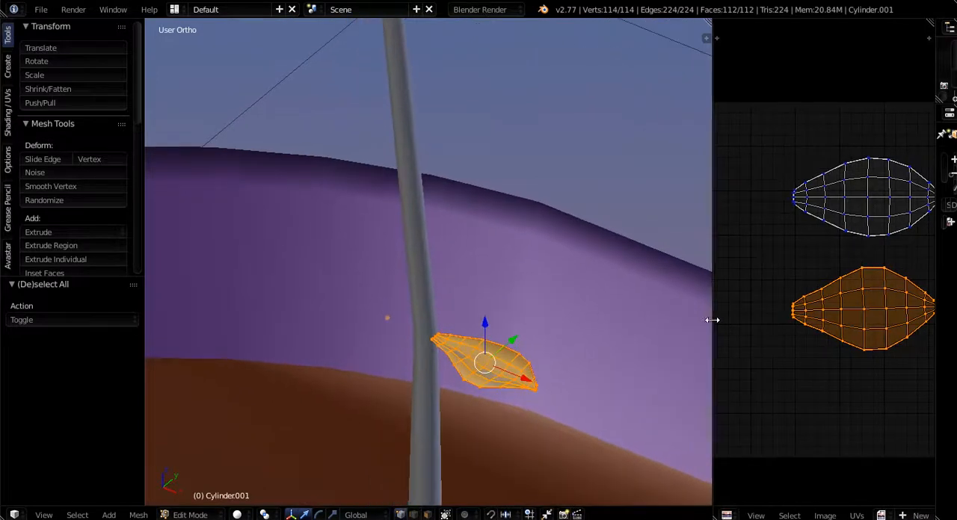
key(a)
key(a)
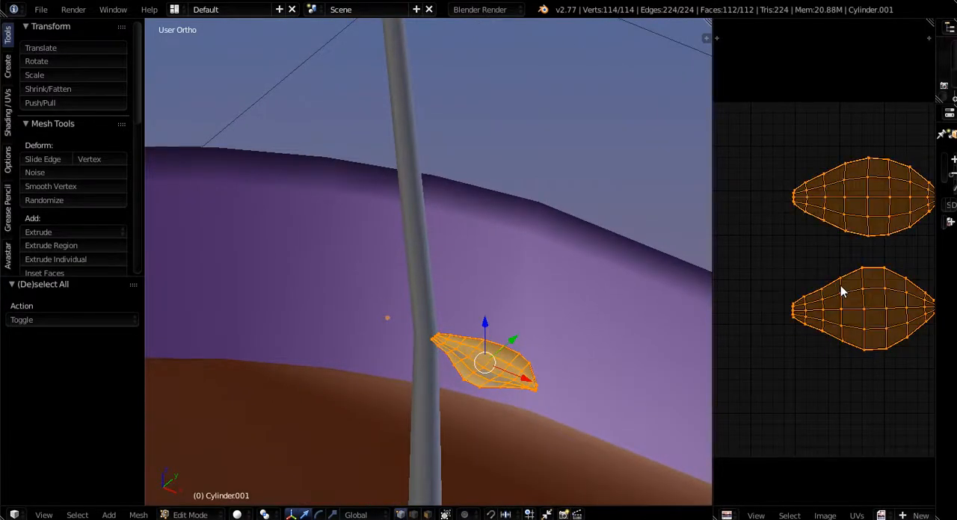
middle_drag(672, 323, 522, 408)
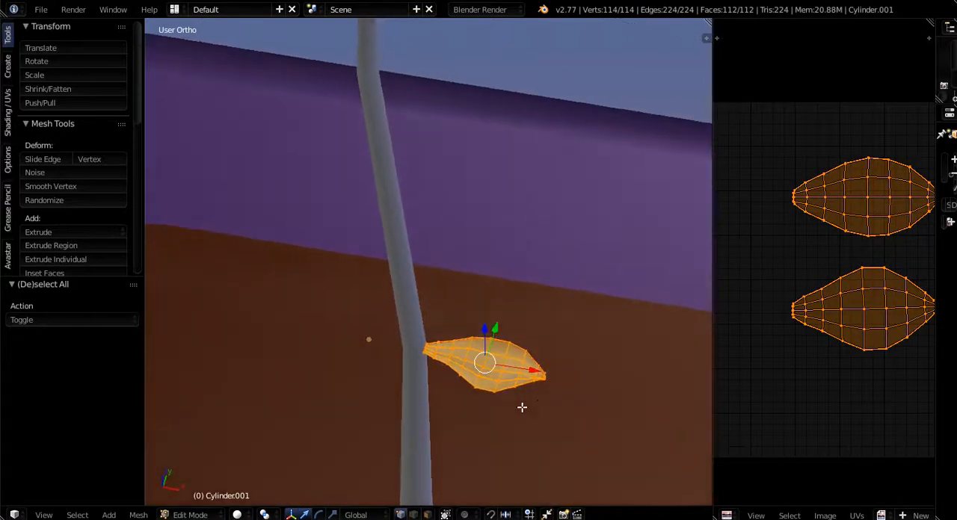
- Duplicate the leaf, move the copy -0.191 along X to the stalk's other side, and rotate it 180° about Z
key(shift+d)
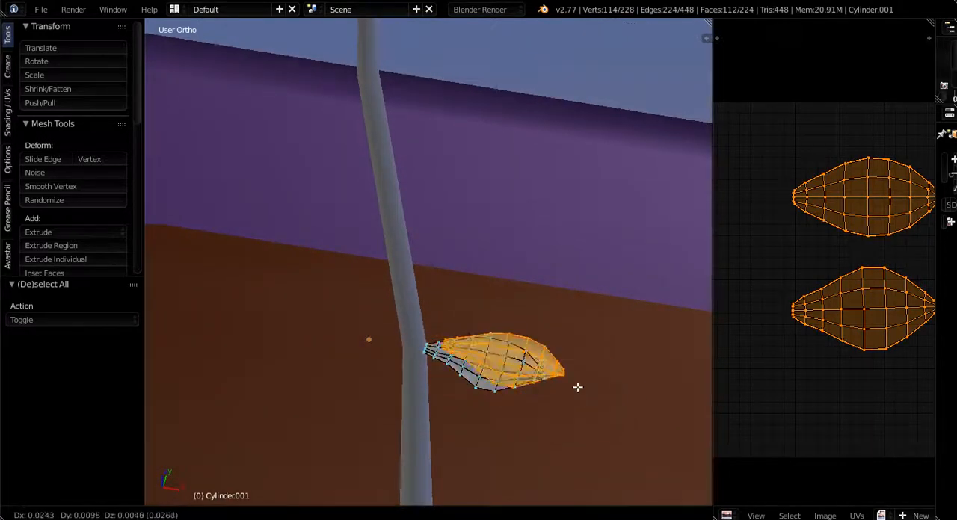
right_click(539, 374)
key(g)
key(x)
click(453, 391)
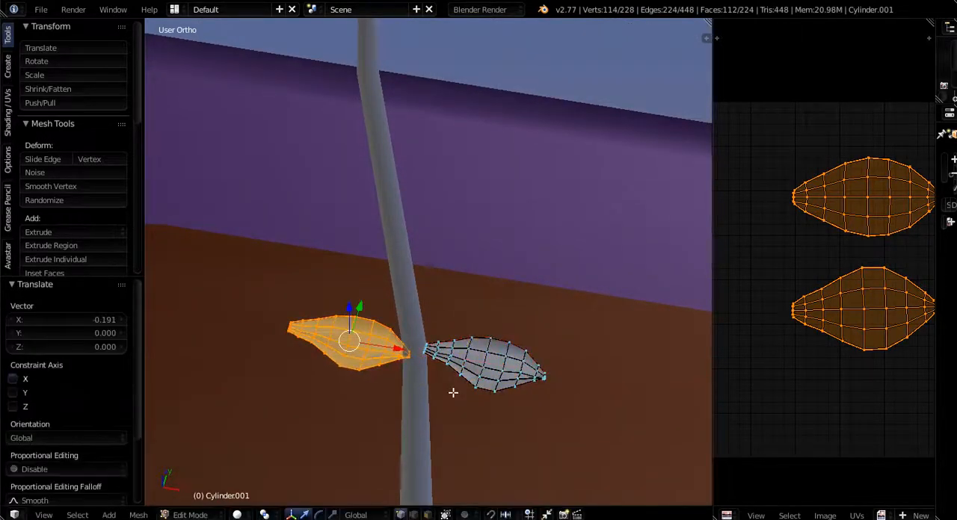
text(rz180)
key(Return)
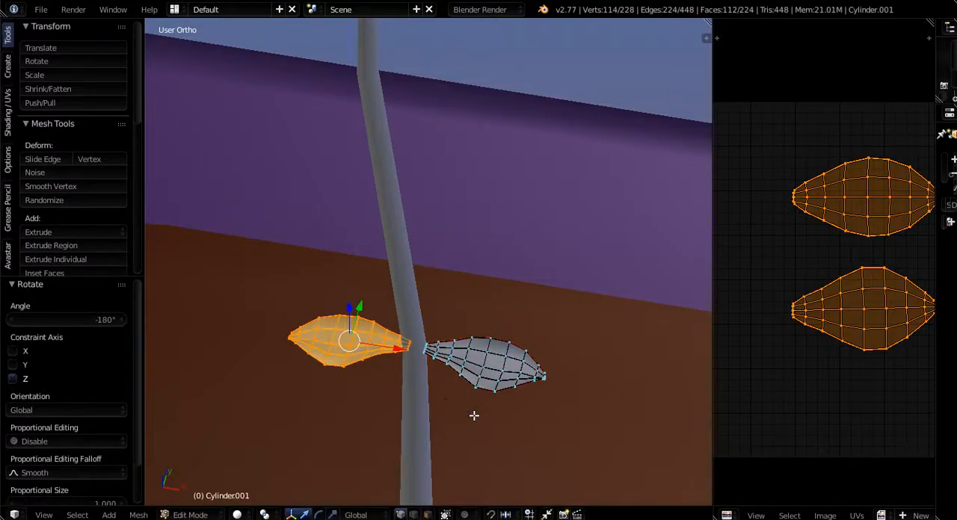
- Try moving a single UV vertex near the tip of the copied leaf's lower island, and reselect all its UVs
scroll(805, 376, down, 6)
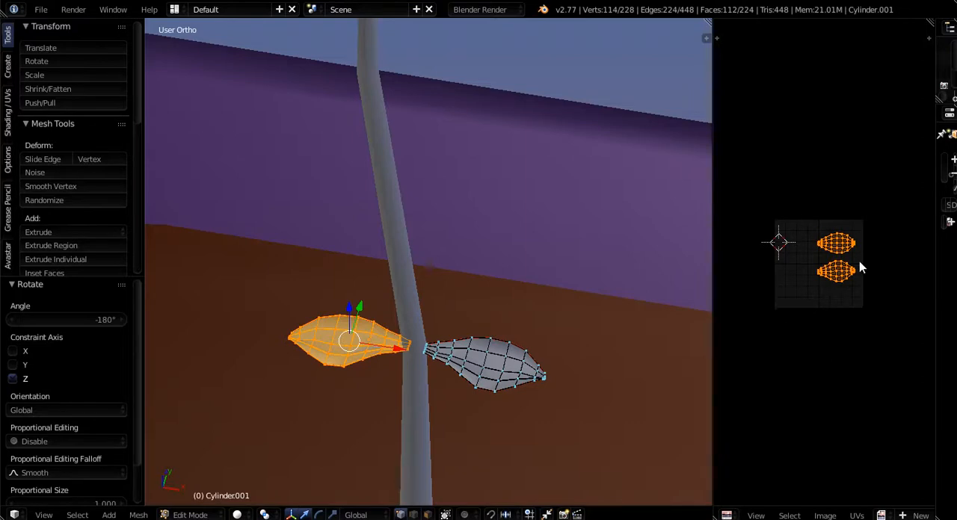
scroll(841, 262, up, 8)
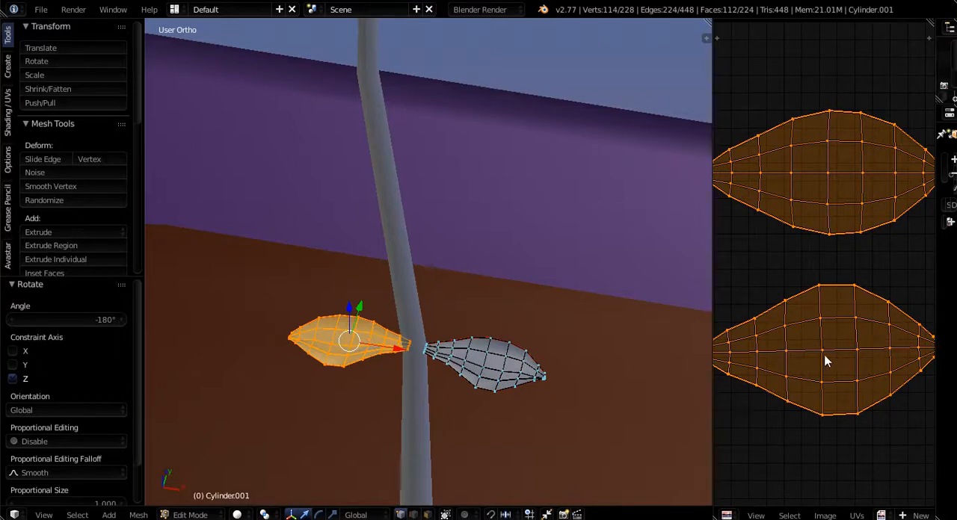
scroll(824, 358, up, 6)
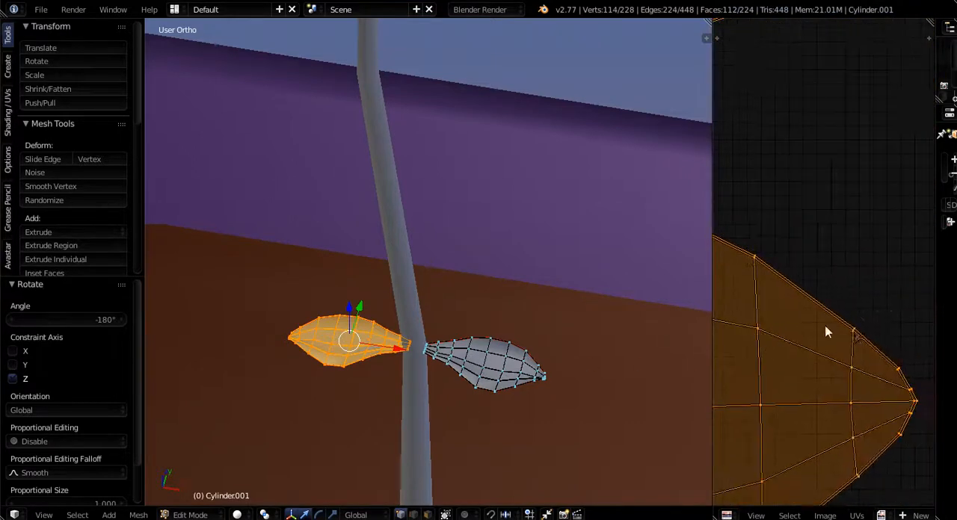
right_click(897, 374)
key(g)
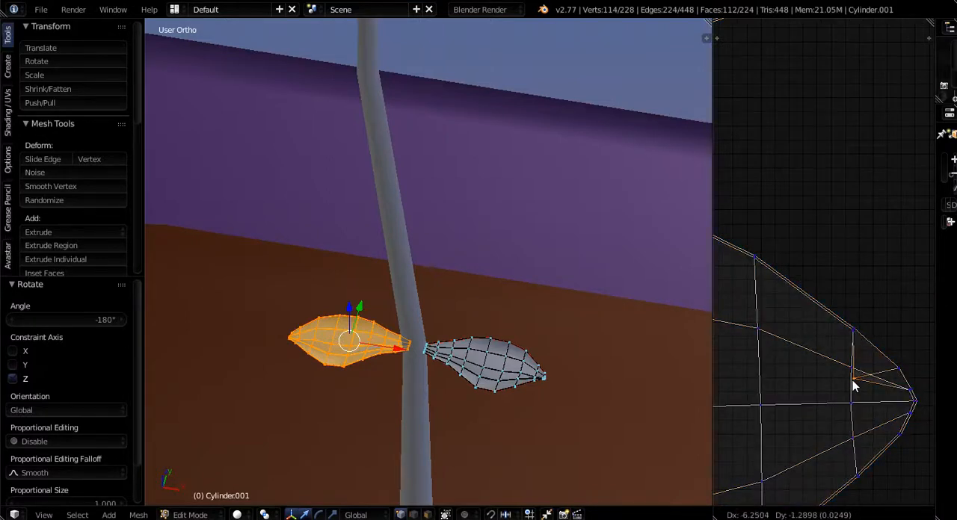
right_click(852, 381)
key(a)
key(a)
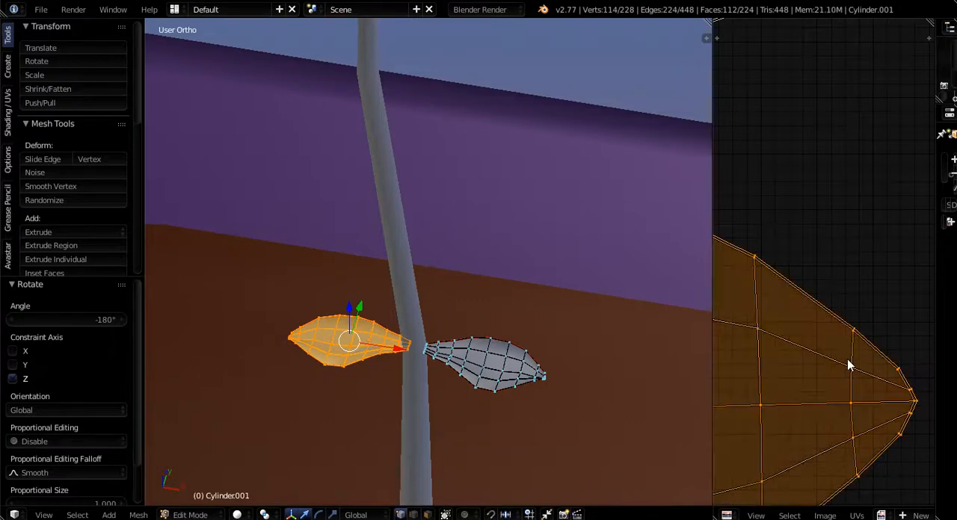
- Try moving the copied leaf's lower UV island, and examine its tip and base up close
key(g)
right_click(827, 340)
scroll(829, 340, down, 8)
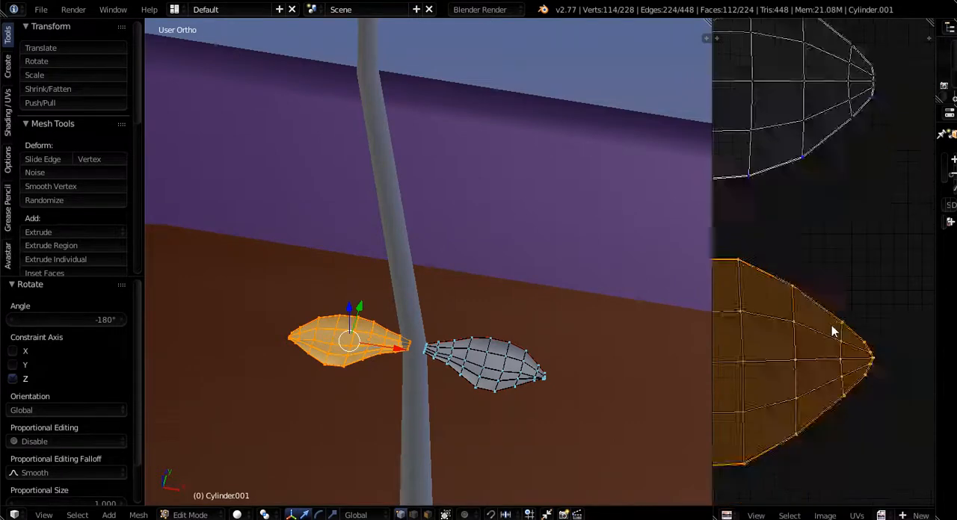
middle_drag(743, 389, 788, 361)
scroll(769, 334, up, 9)
scroll(822, 243, up, 5)
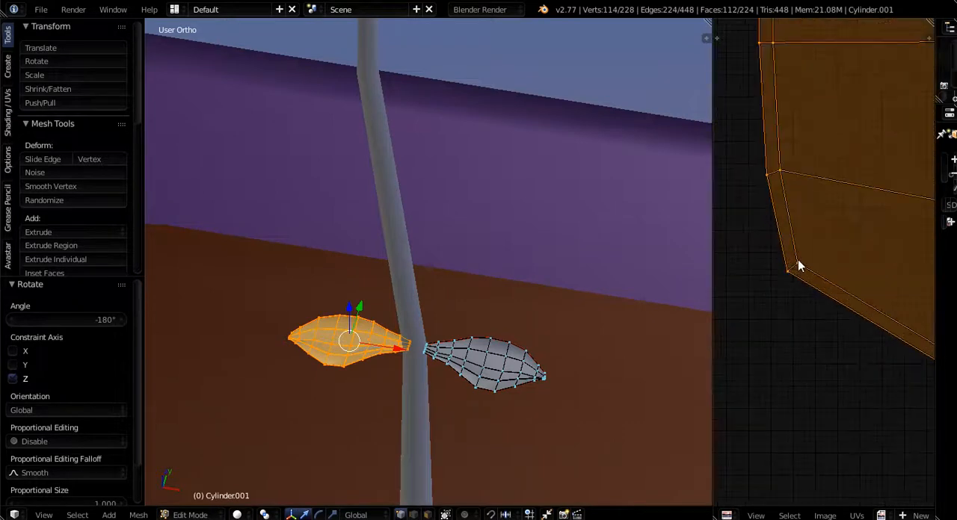
scroll(795, 263, down, 8)
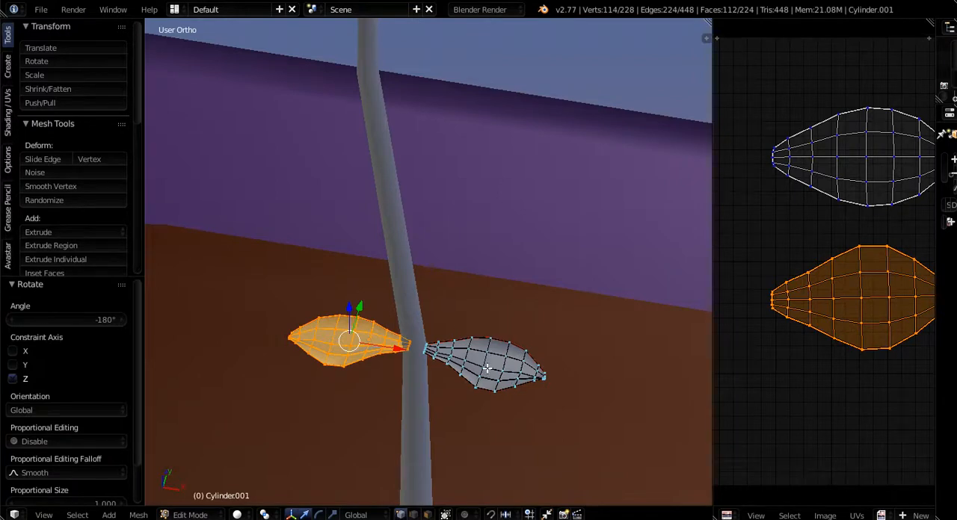
- Select both leaves entirely and try moving their overlapping lower UV island below the original spot
key(a)
key(a)
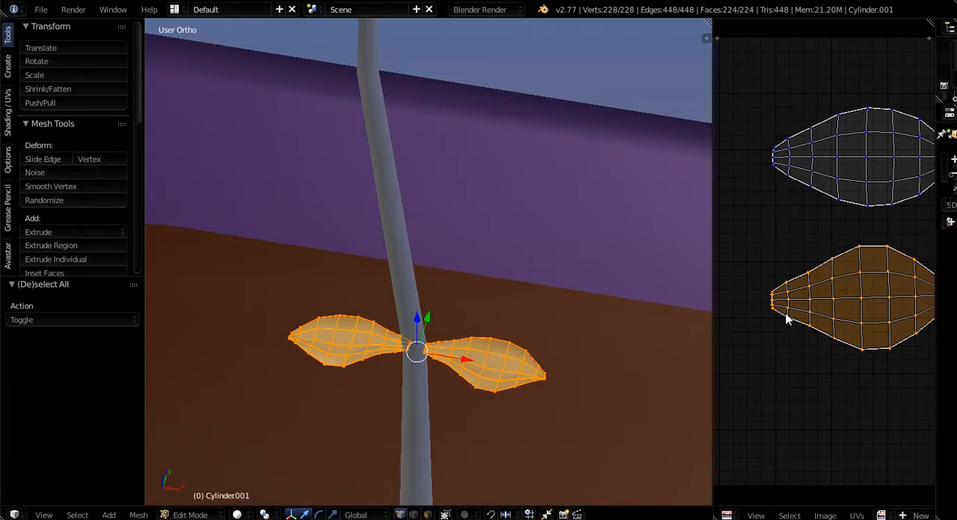
key(g)
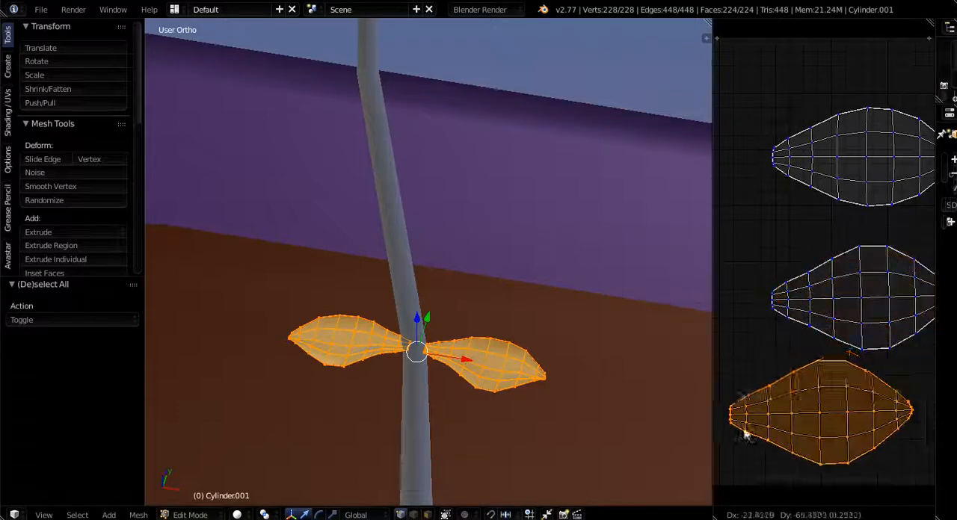
click(772, 329)
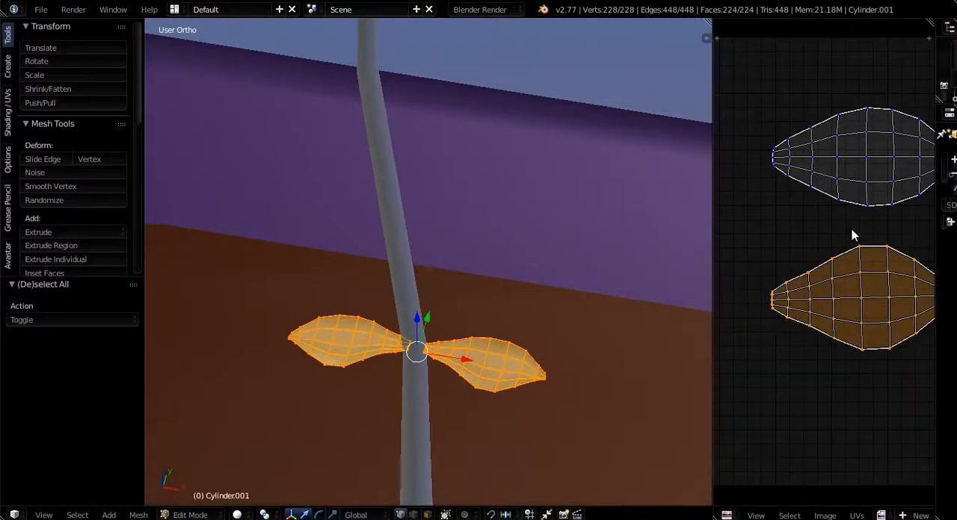
- Shift both leaves together -0.005 along X to centre them on the stalk
middle_drag(501, 386, 499, 382)
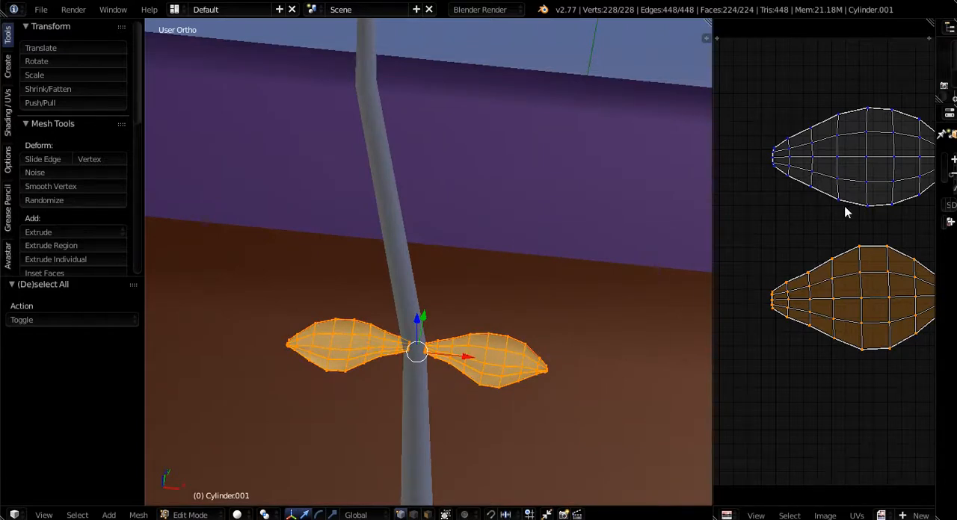
middle_drag(456, 406, 448, 380)
scroll(448, 381, up, 5)
mouse_move(398, 319)
mouse_down()
mouse_move(372, 316)
mouse_move(387, 316)
mouse_up()
scroll(389, 307, down, 5)
middle_drag(388, 307, 338, 320)
scroll(339, 314, up, 3)
scroll(341, 319, down, 4)
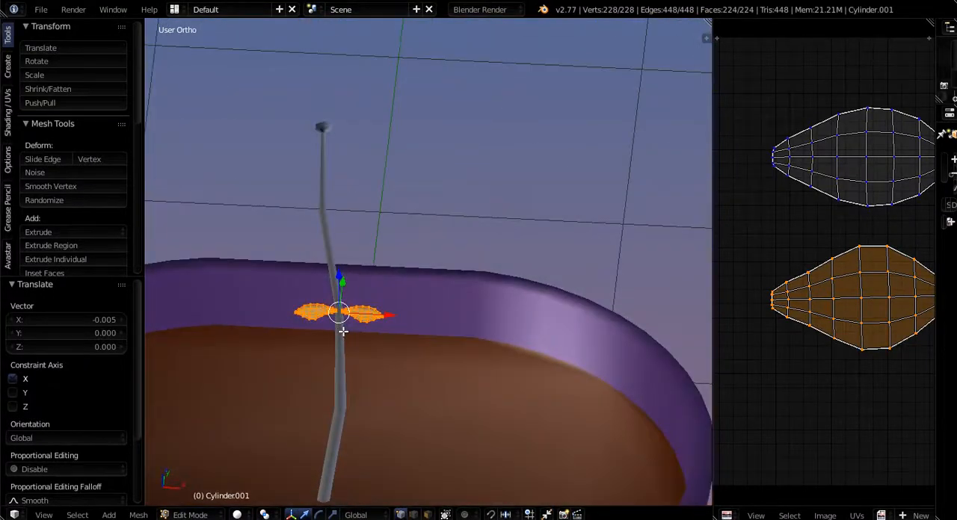
- Duplicate the leaf pair 0.801 up along Z and move the copy -0.062 along X onto the upper stalk
key(shift+d)
key(z)
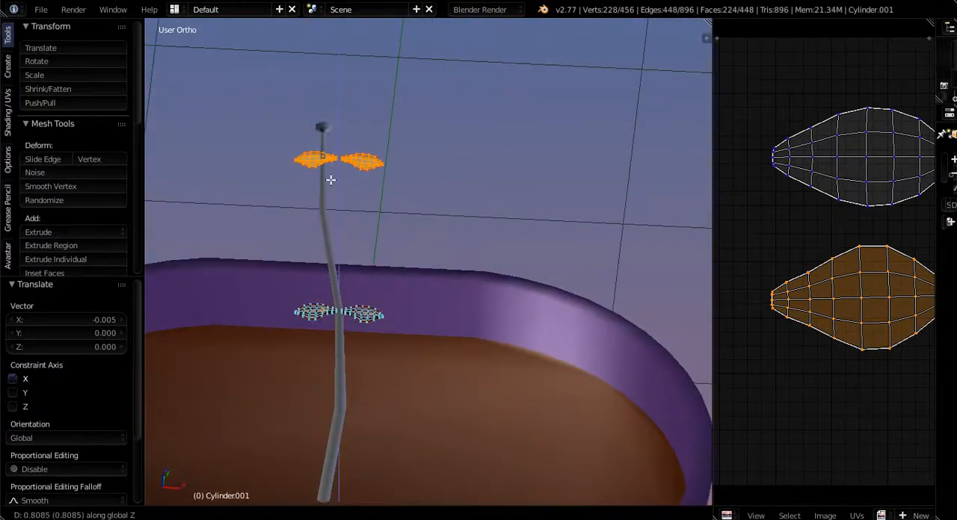
click(331, 179)
middle_drag(331, 180, 331, 243)
scroll(342, 200, up, 5)
key(g)
key(x)
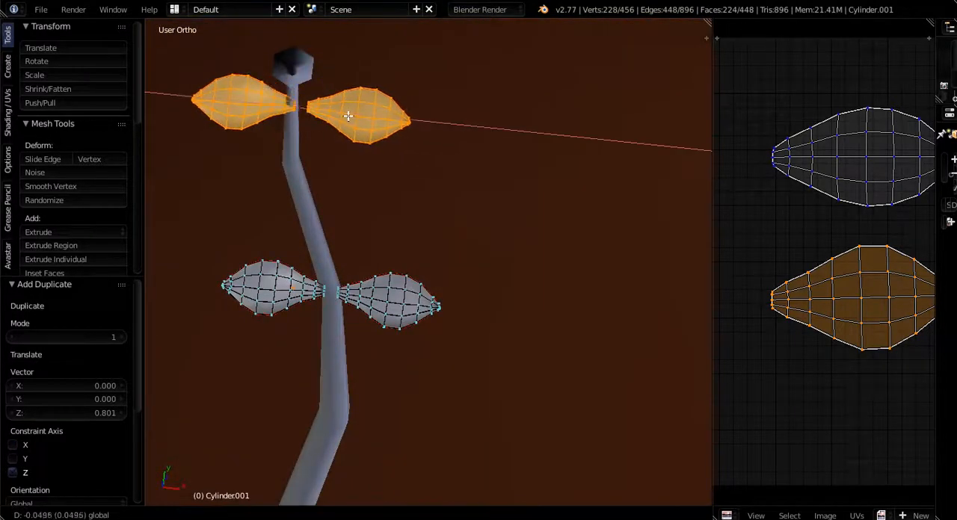
click(348, 113)
- Try rotating the upper leaf pair 90° and a further 24.807° about Z, and undo both rotations
middle_drag(348, 112, 403, 201)
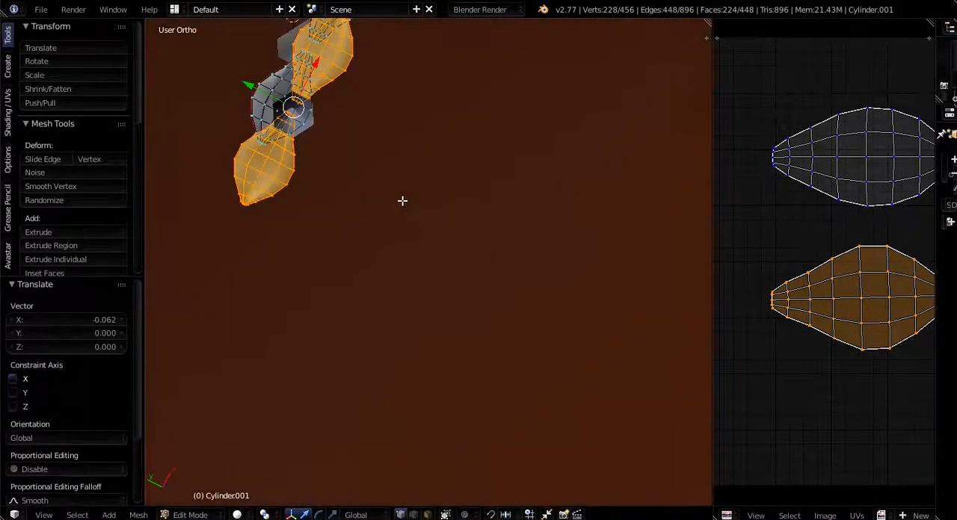
key(r)
key(z)
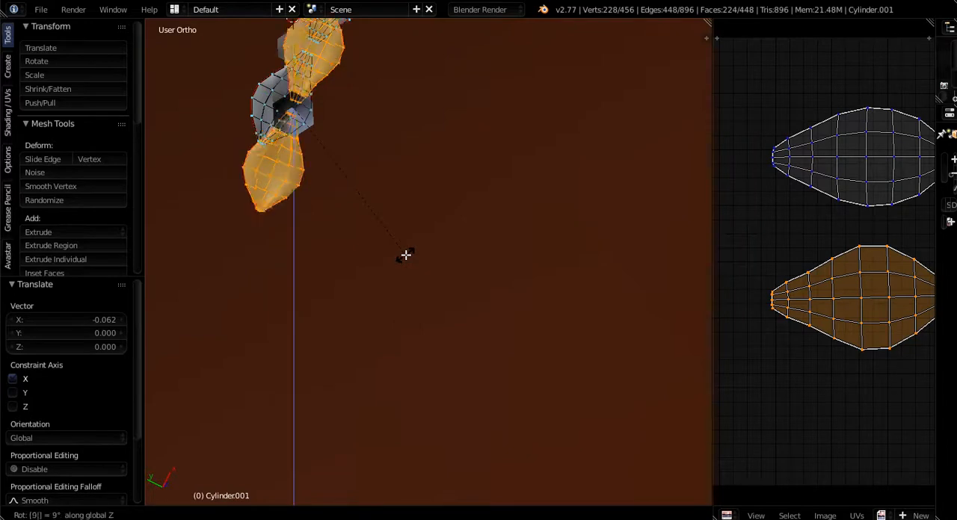
text(90)
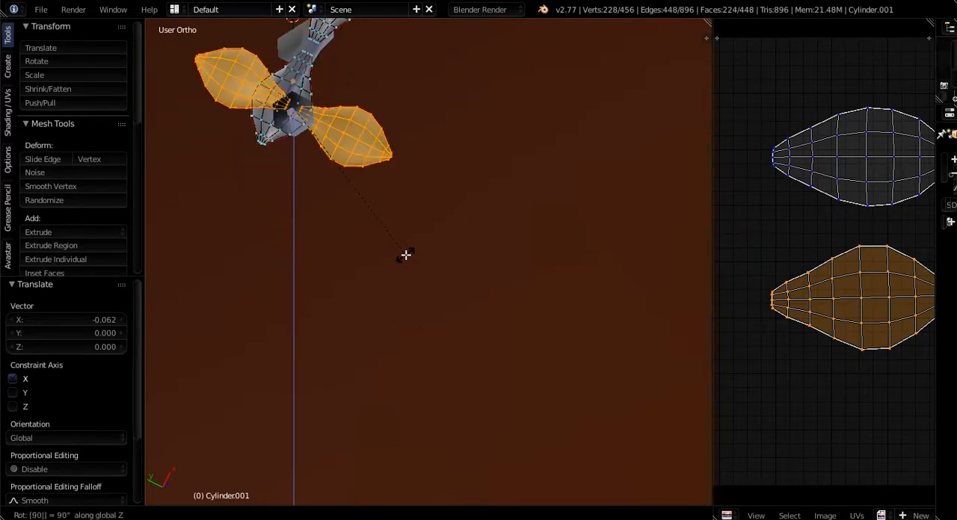
key(Return)
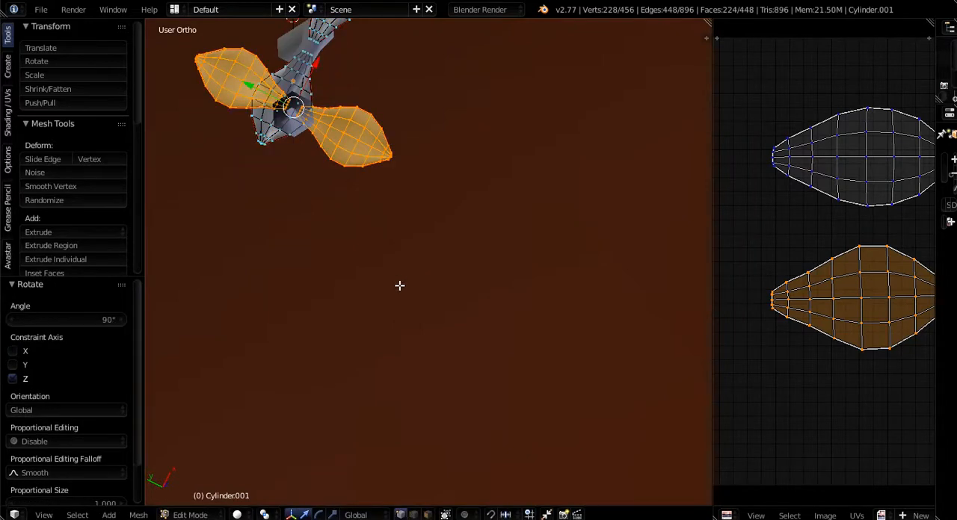
key(r)
key(z)
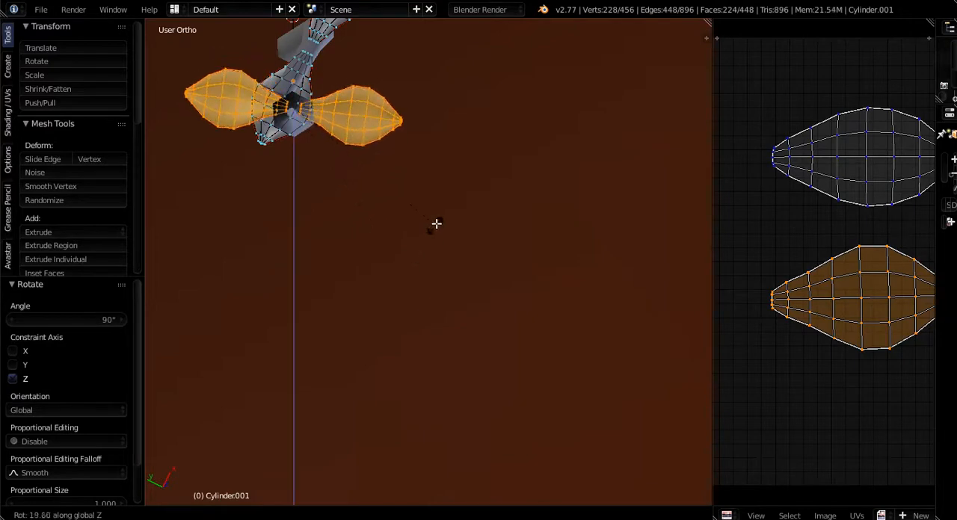
click(423, 261)
middle_drag(423, 260, 416, 291)
scroll(387, 111, up, 8)
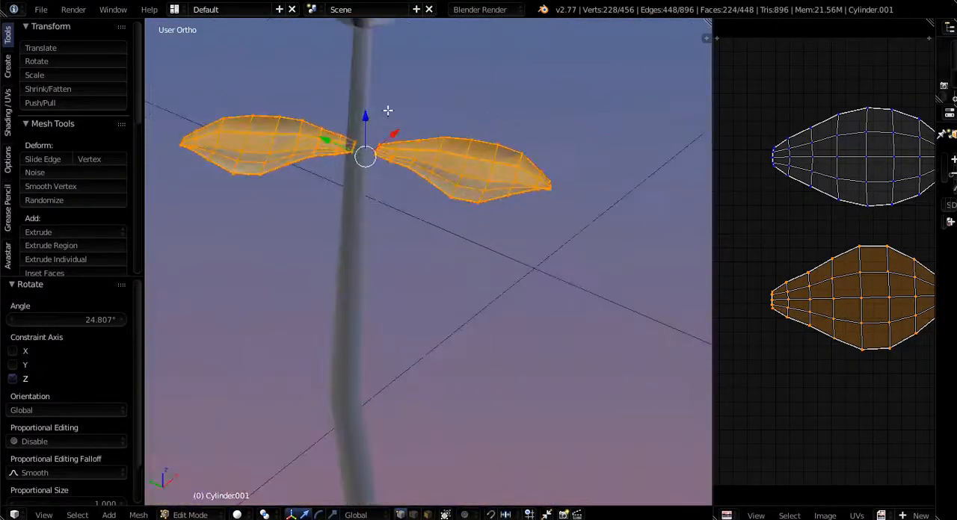
scroll(388, 111, up, 3)
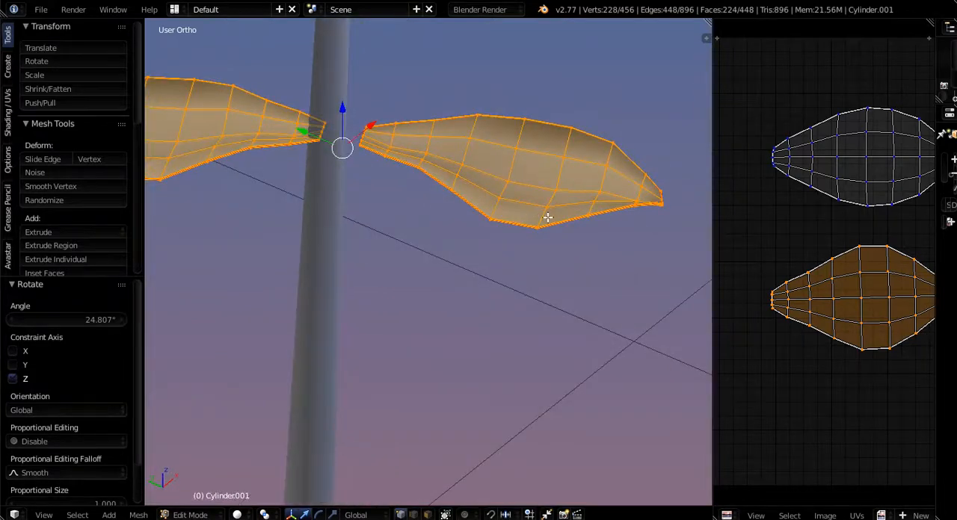
middle_drag(340, 213, 533, 254)
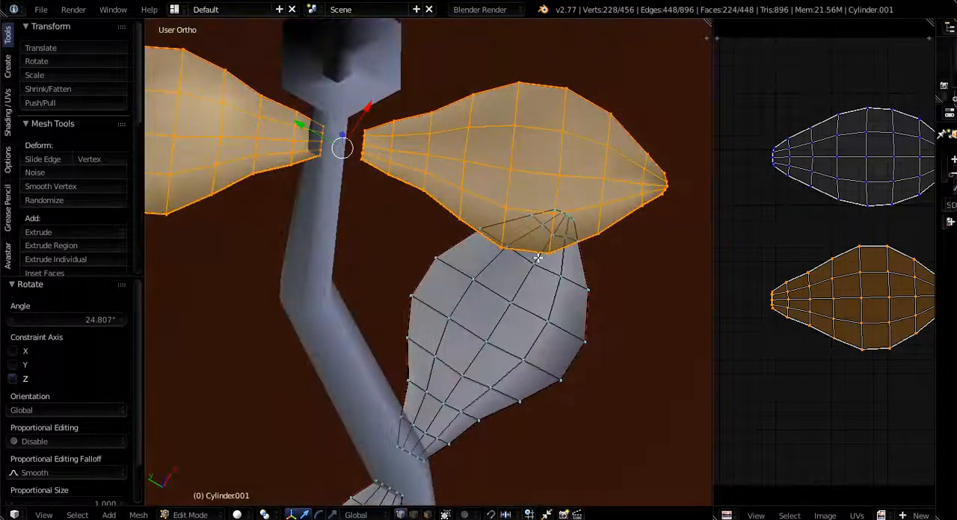
key(ctrl+z)
key(ctrl+z)
- Shift the upper leaf pair -0.004 along X to centre it on the stalk
middle_drag(437, 214, 414, 90)
scroll(374, 124, up, 4)
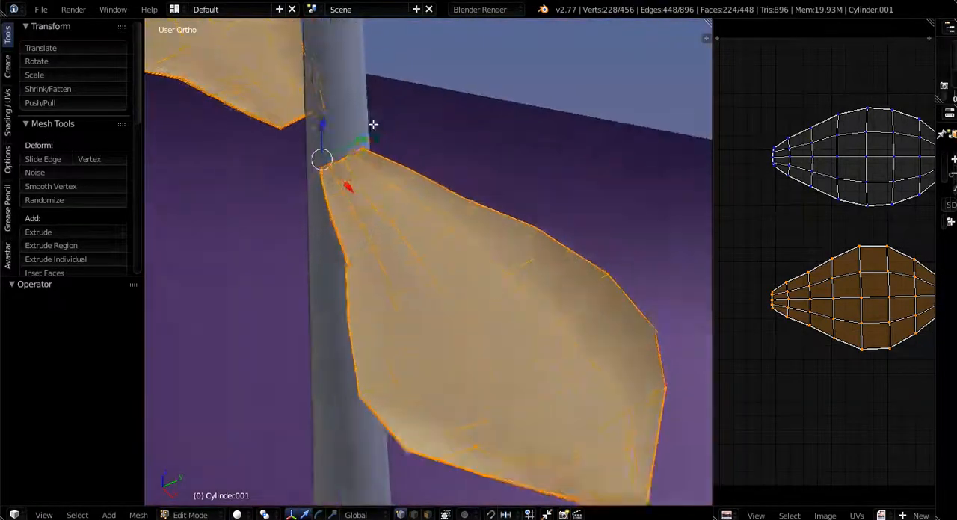
drag(353, 142, 380, 130)
middle_drag(380, 130, 440, 138)
drag(392, 154, 376, 150)
scroll(375, 157, down, 5)
middle_drag(374, 160, 364, 193)
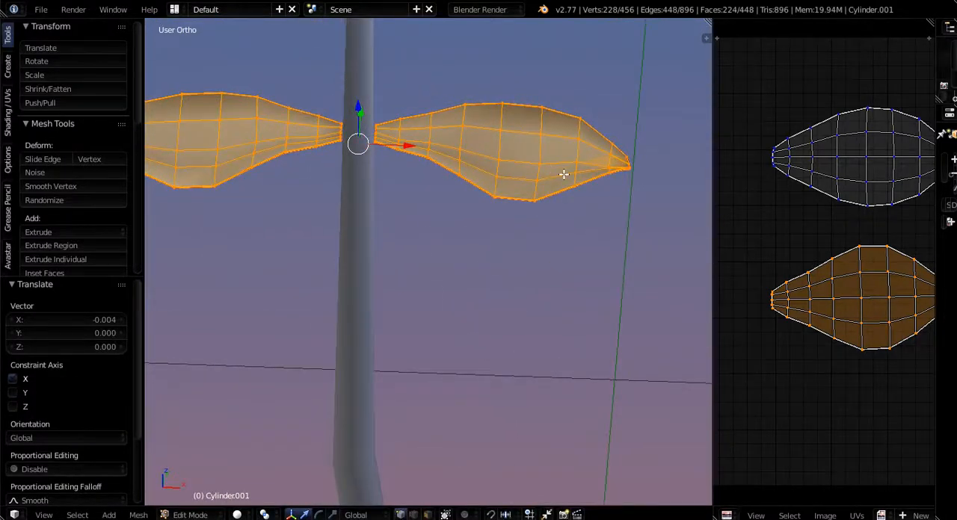
key(l)
key(g)
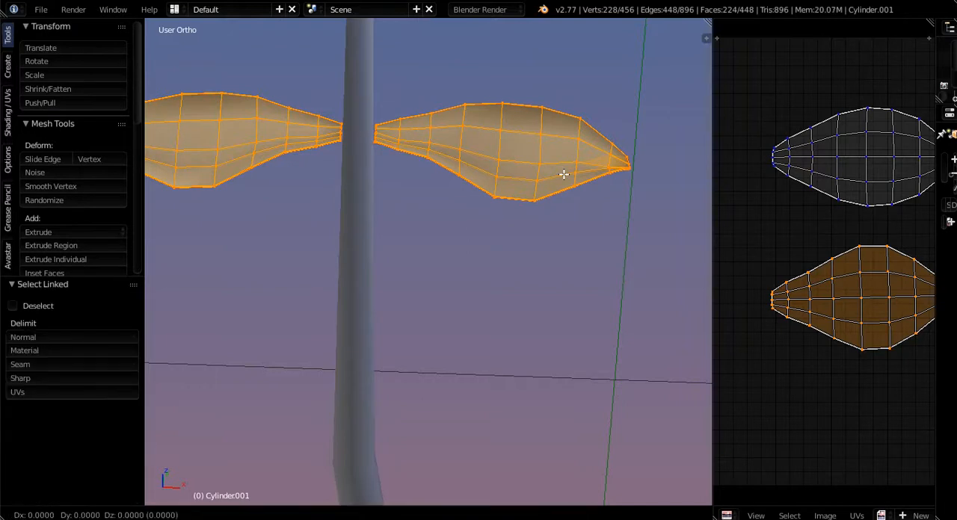
key(x)
right_click(540, 175)
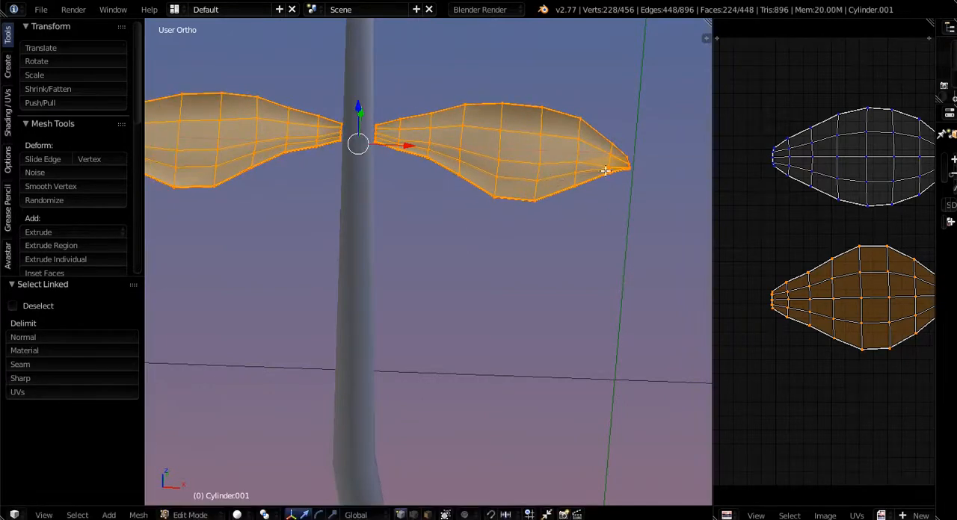
- Select only the upper pair's right leaf and move it -0.007 along X against the stalk
right_click(617, 175)
key(l)
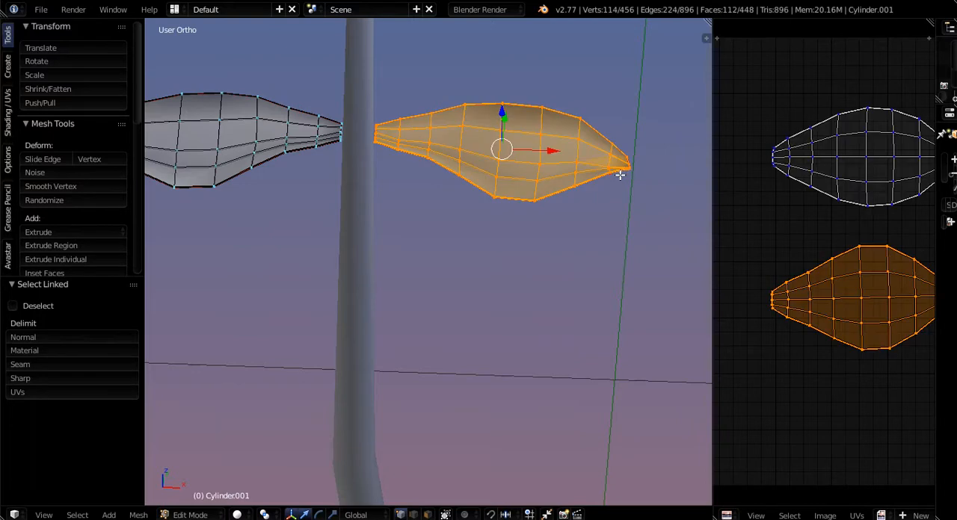
key(g)
key(x)
click(609, 173)
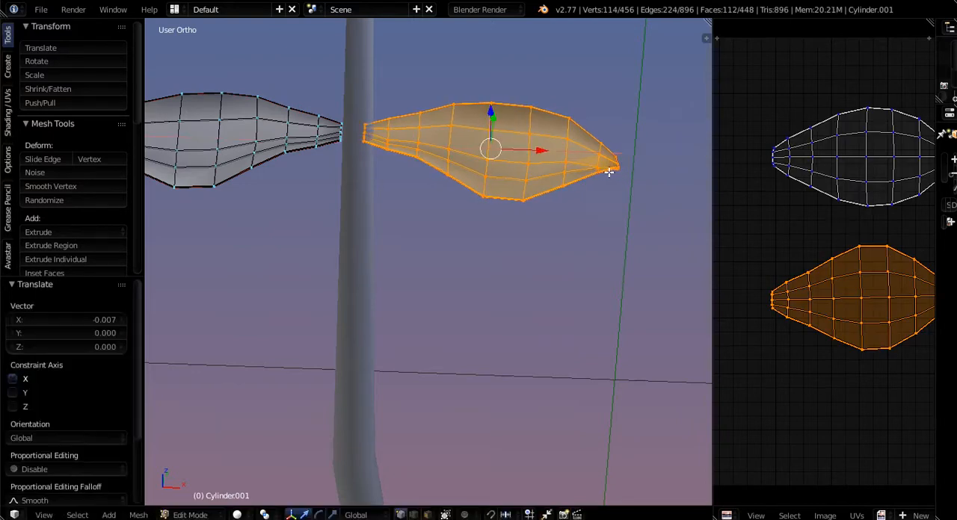
- Select only the upper pair's left leaf and move it 0.005 along X into the stalk
right_click(317, 129)
key(l)
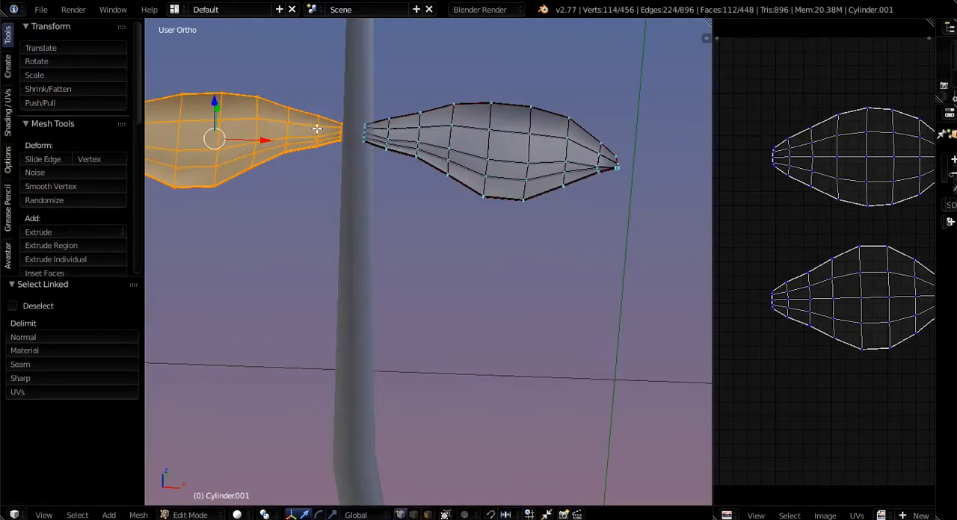
key(g)
key(x)
click(318, 129)
scroll(299, 137, down, 3)
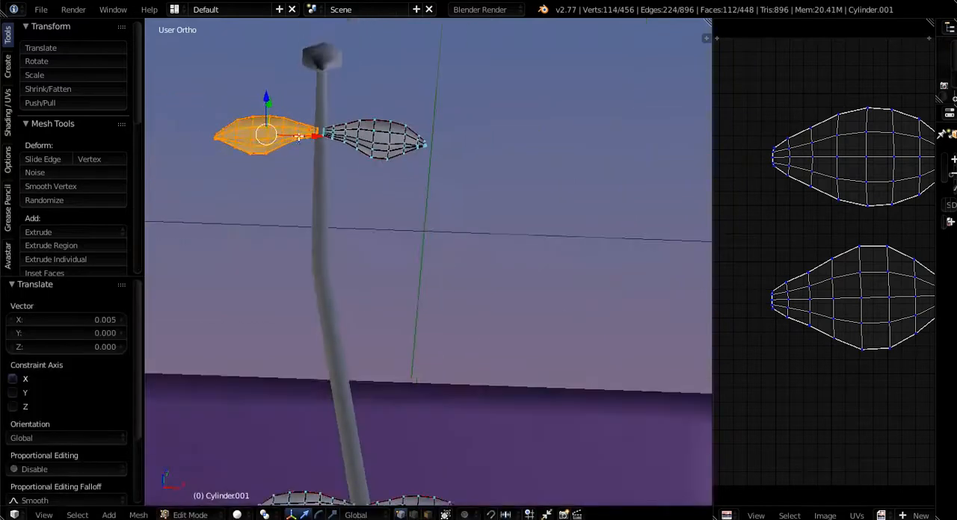
- Move the upper left leaf -0.057 along Z so it sits lower than the opposite leaf
middle_drag(298, 136, 266, 90)
key(g)
key(z)
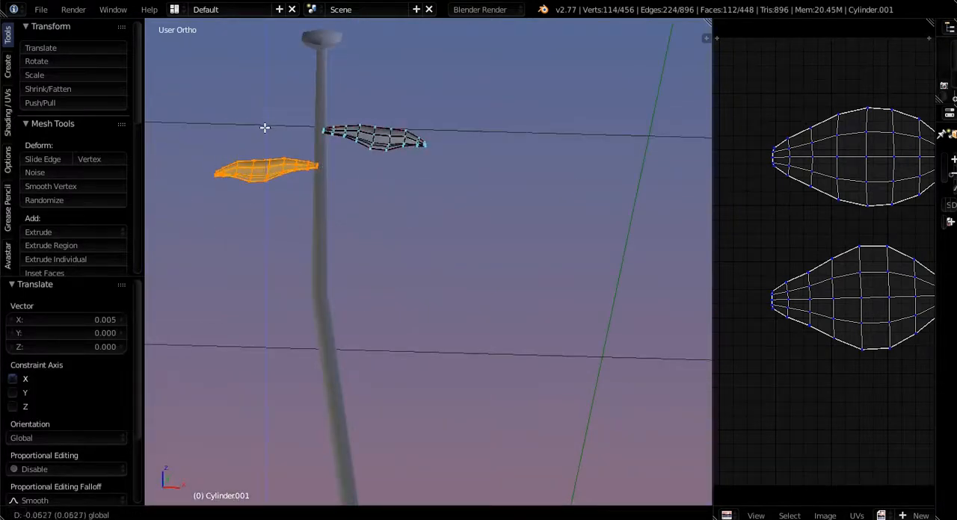
click(265, 127)
- Rotate the upper left leaf so its tip slopes downward, and move it 0.008 along X into the stalk
middle_drag(301, 185, 301, 183)
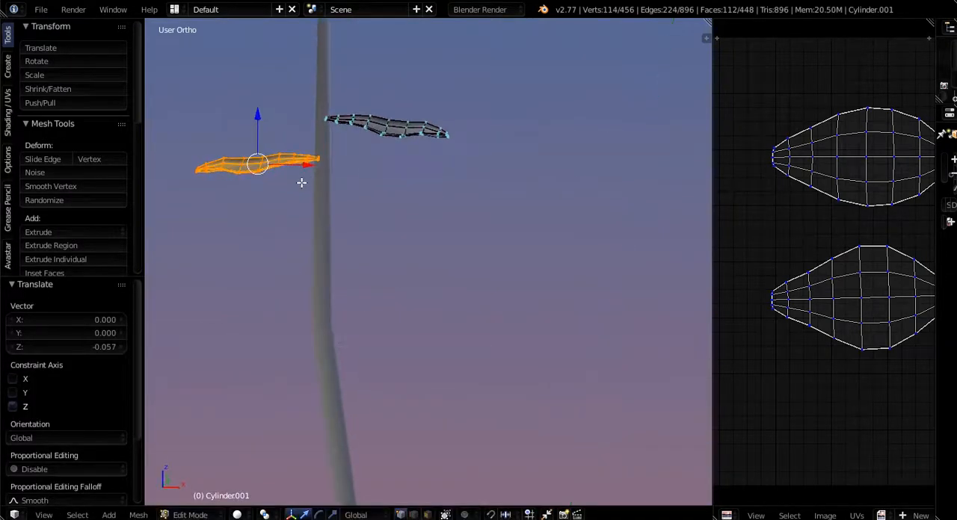
key(r)
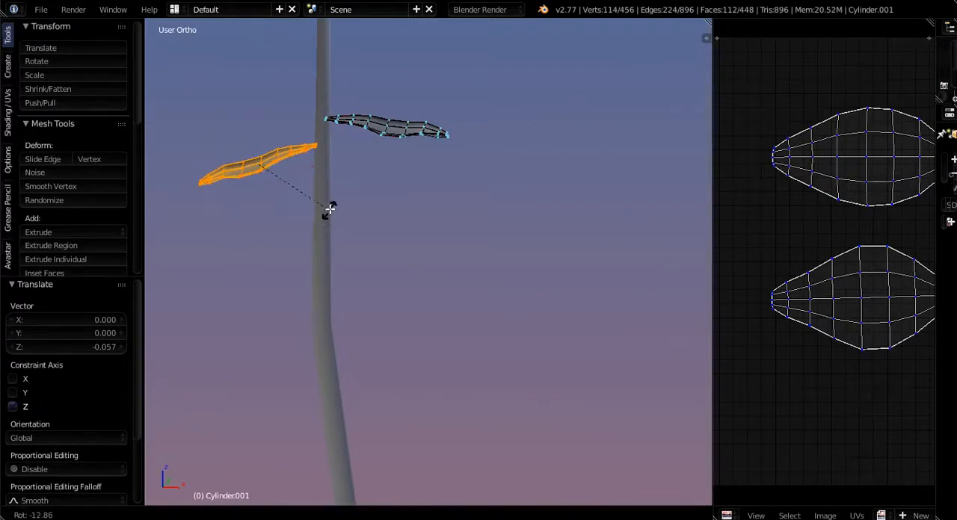
click(315, 186)
key(g)
key(x)
click(320, 187)
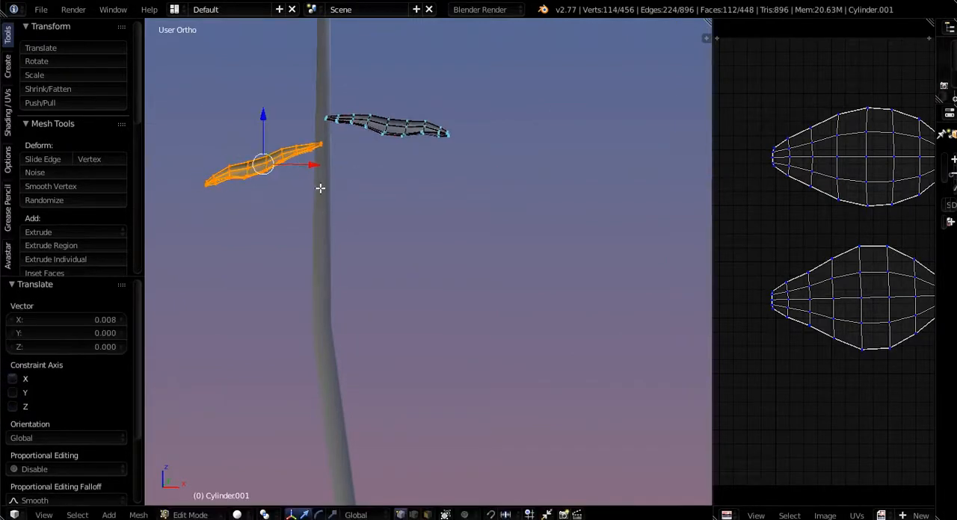
- Add both lower leaves to the selection with the upper left leaf, and clear the whole selection
middle_drag(320, 188, 238, 166)
mouse_move(272, 228)
middle_down()
mouse_move(250, 215)
mouse_move(258, 217)
middle_up()
scroll(365, 137, up, 3)
scroll(367, 140, down, 10)
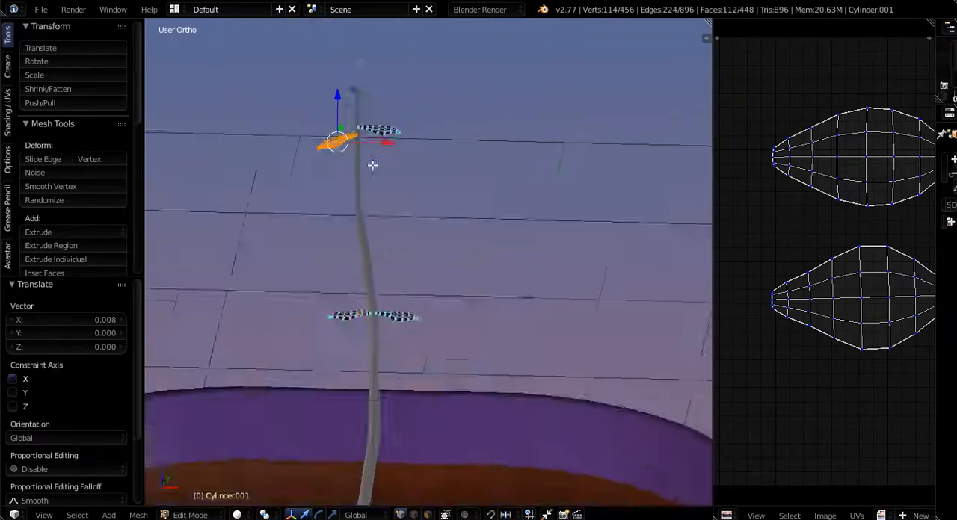
middle_drag(372, 164, 363, 280)
scroll(362, 279, up, 4)
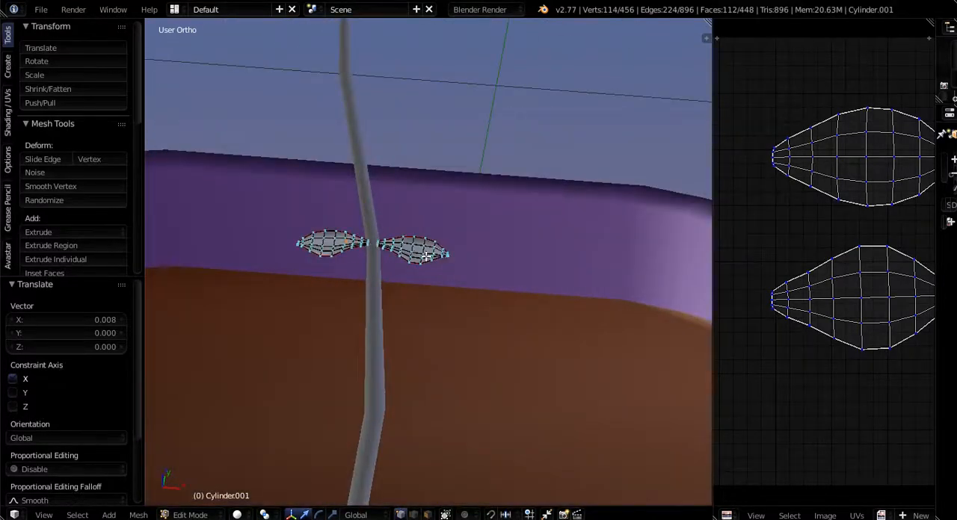
key(l)
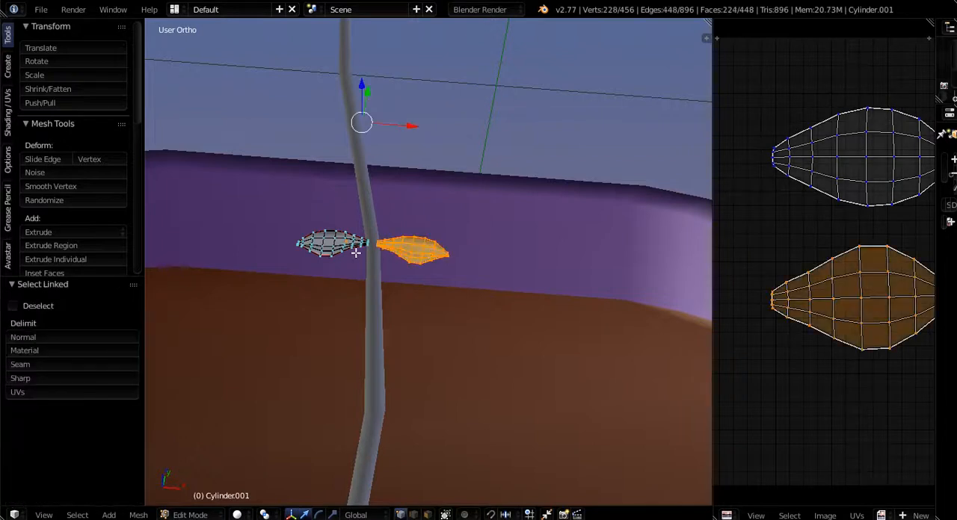
key(l)
scroll(353, 255, down, 3)
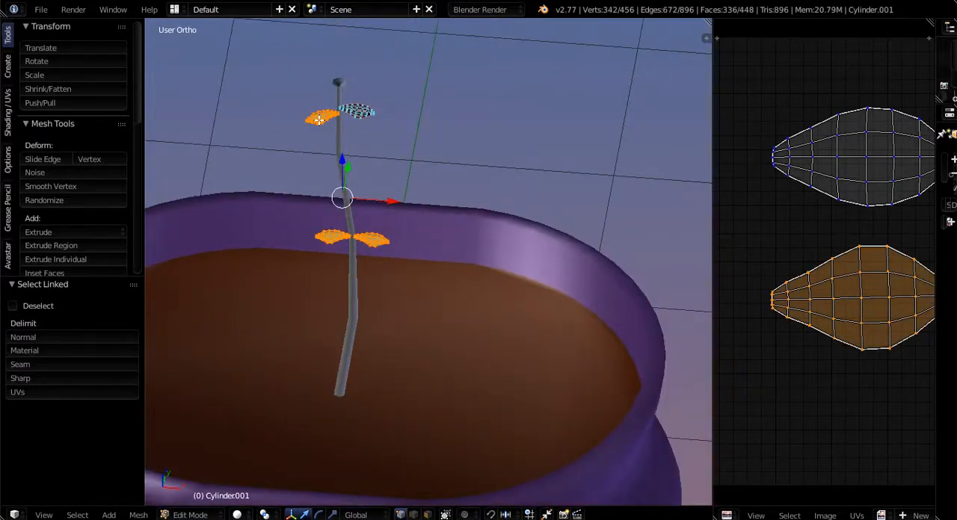
key(a)
scroll(368, 238, up, 3)
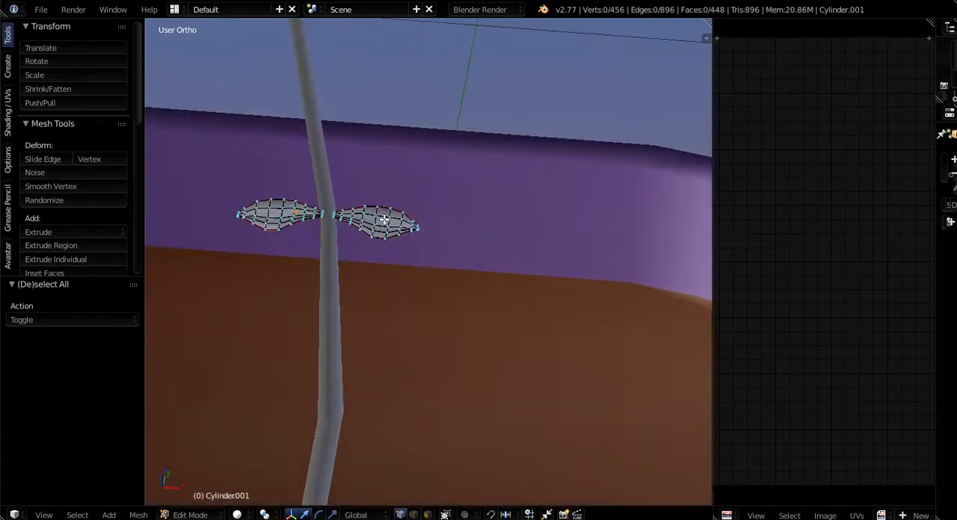
- Select both leaves of the lower existing pair, duplicate them, and move the copy -0.960 along Z to the stalk's base
key(l)
key(l)
key(shift+d)
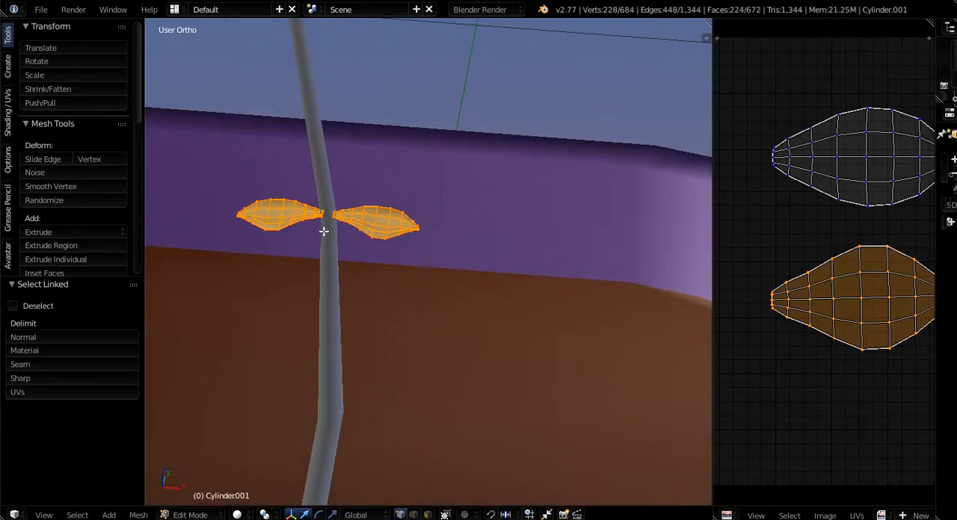
right_click(302, 234)
scroll(329, 225, down, 5)
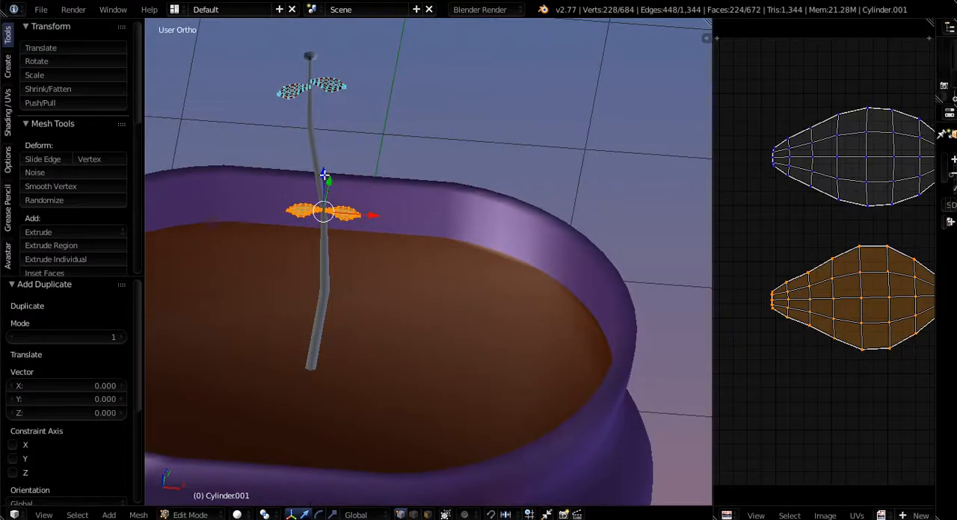
drag(323, 175, 308, 330)
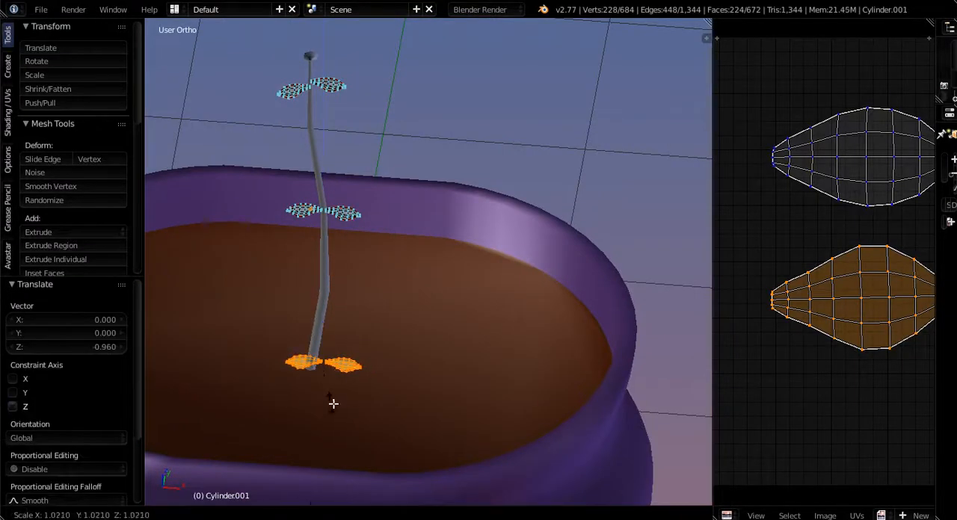
- Scale up the duplicated leaf pair at the stalk's base, and move it -0.069 along X and 0.031 along Z
click(396, 405)
drag(368, 367, 353, 367)
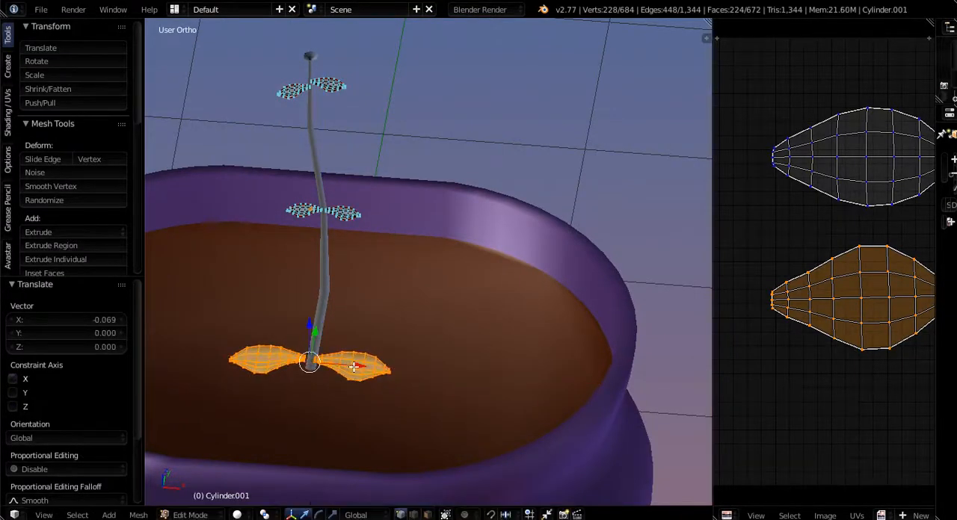
drag(307, 331, 314, 378)
scroll(284, 374, up, 5)
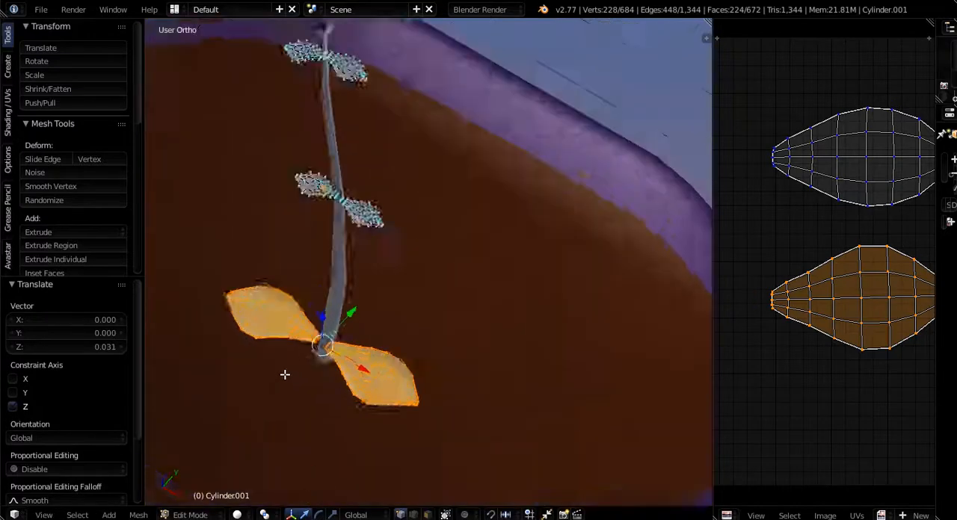
- Align the enlarged leaf pair with the base of the stalk by moving it 0.019 along Y and 0.002 along X
drag(408, 273, 416, 263)
middle_drag(346, 349, 417, 316)
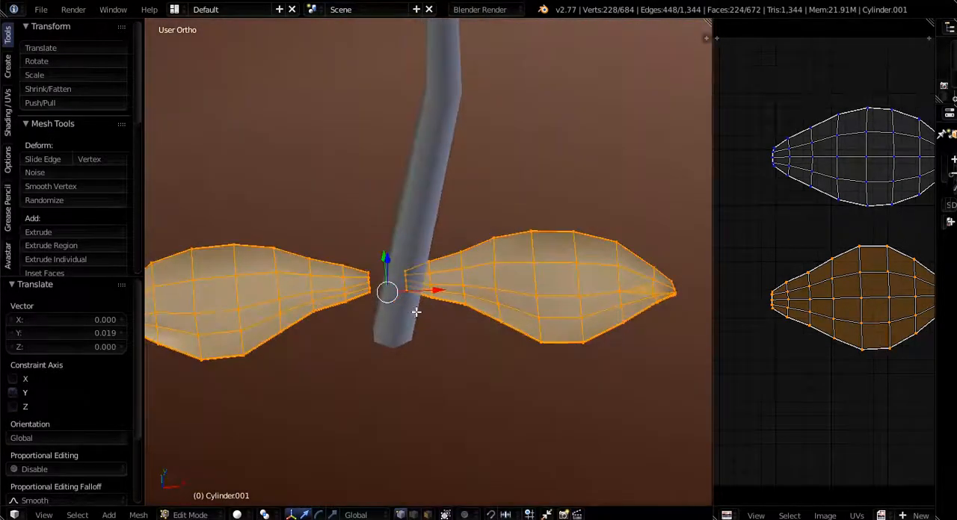
drag(433, 291, 429, 312)
middle_drag(429, 312, 366, 320)
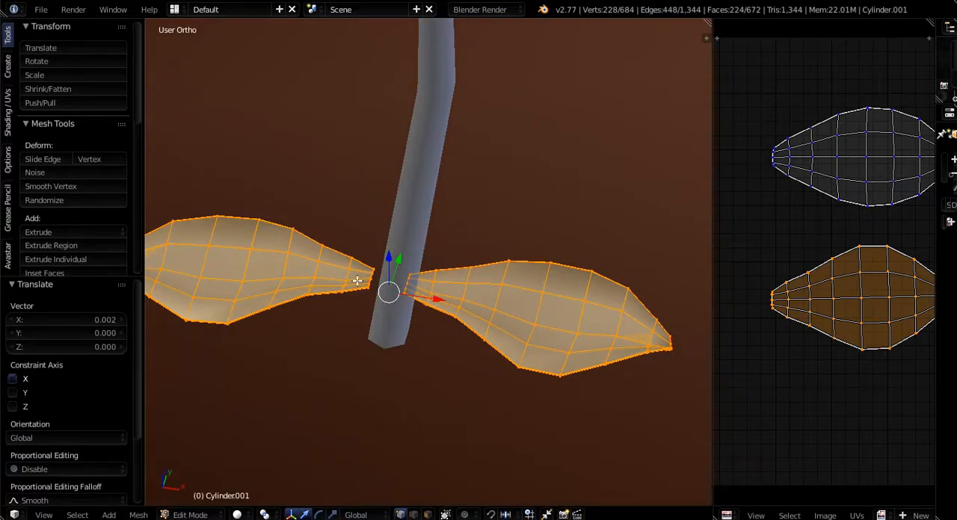
- Select only the left leaf of the bottom pair and move it 0.021 along X into the stalk
key(a)
key(l)
key(g)
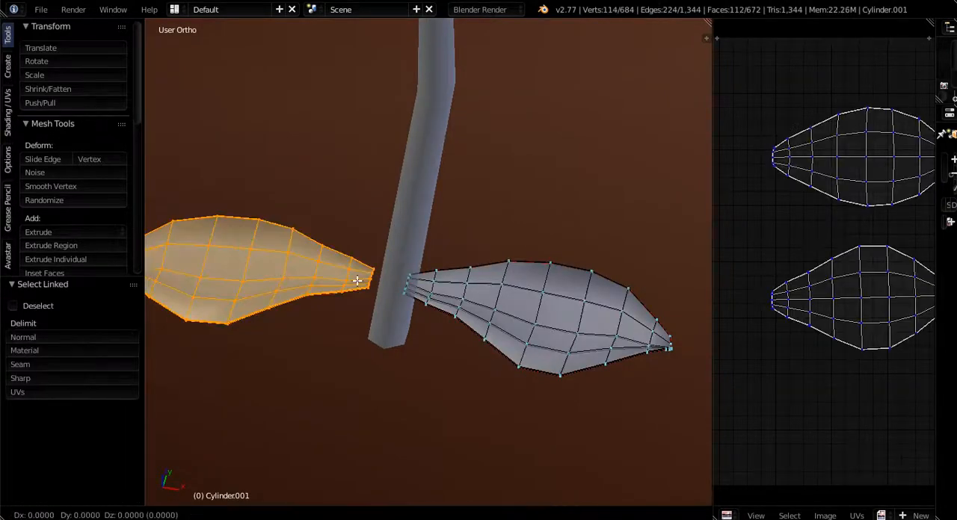
key(x)
click(373, 281)
- Examine from several angles how the leaves of all three pairs meet the stalk
scroll(398, 266, down, 7)
middle_drag(397, 266, 405, 378)
scroll(406, 377, down, 5)
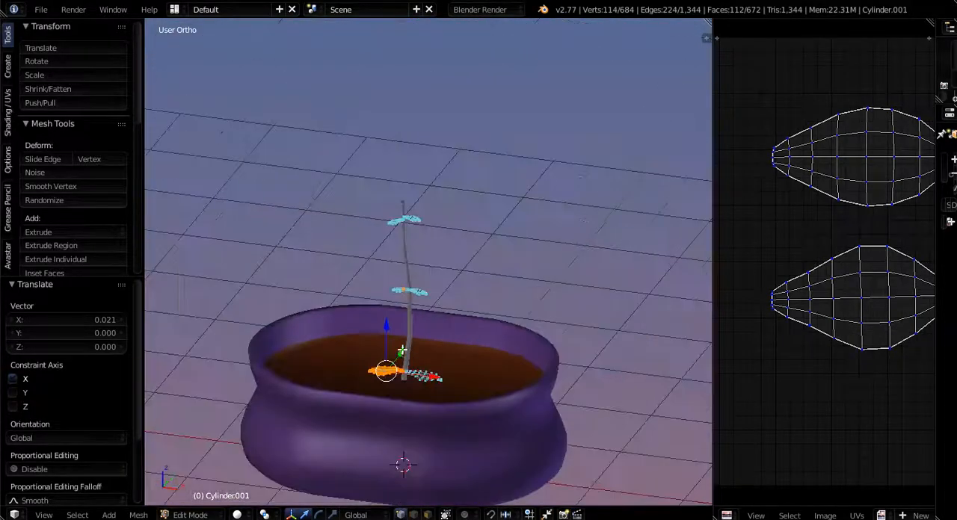
middle_drag(344, 238, 401, 262)
scroll(401, 261, up, 8)
shift+middle_drag(408, 124, 412, 189)
scroll(396, 141, up, 8)
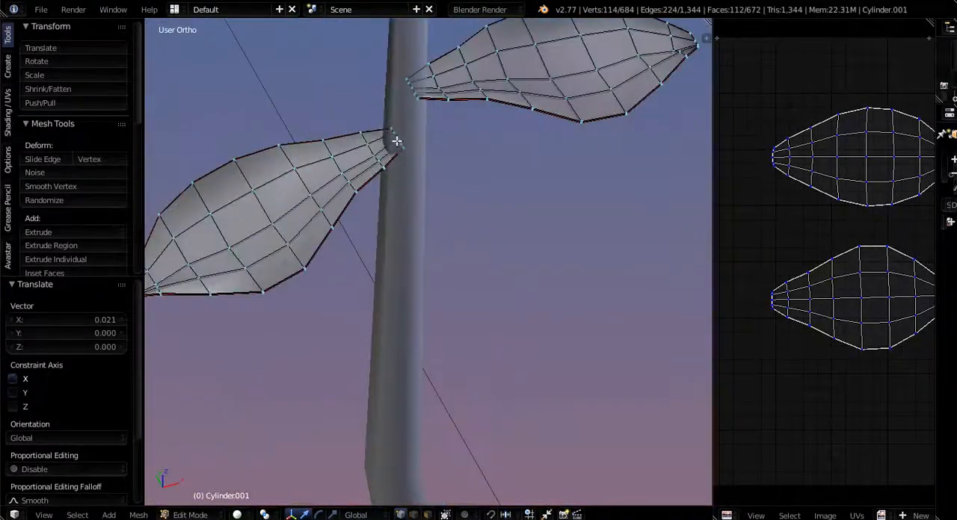
scroll(390, 127, down, 11)
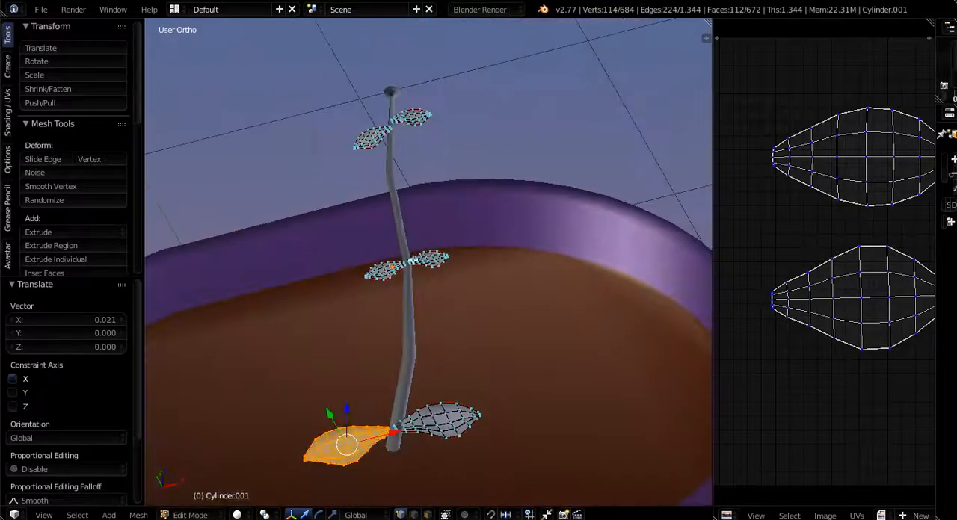
middle_drag(417, 406, 394, 461)
scroll(373, 229, up, 7)
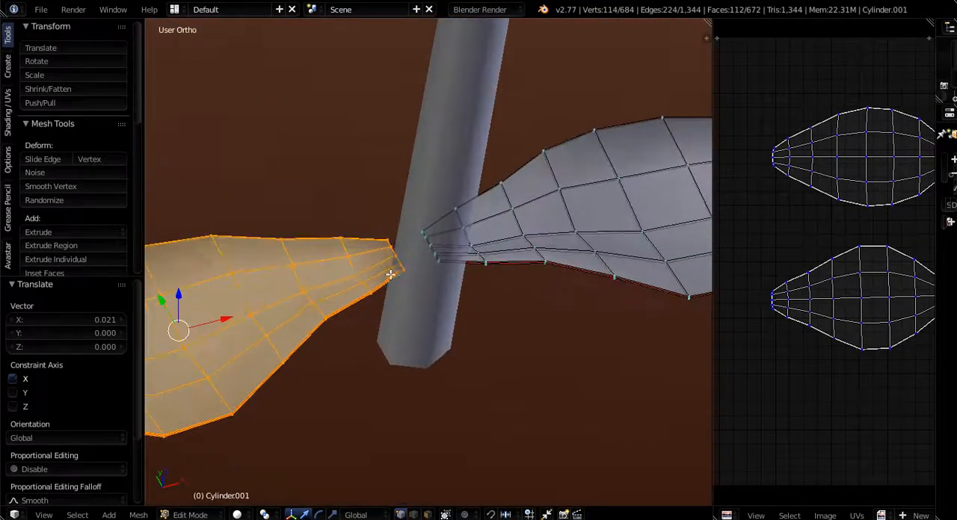
scroll(382, 245, down, 10)
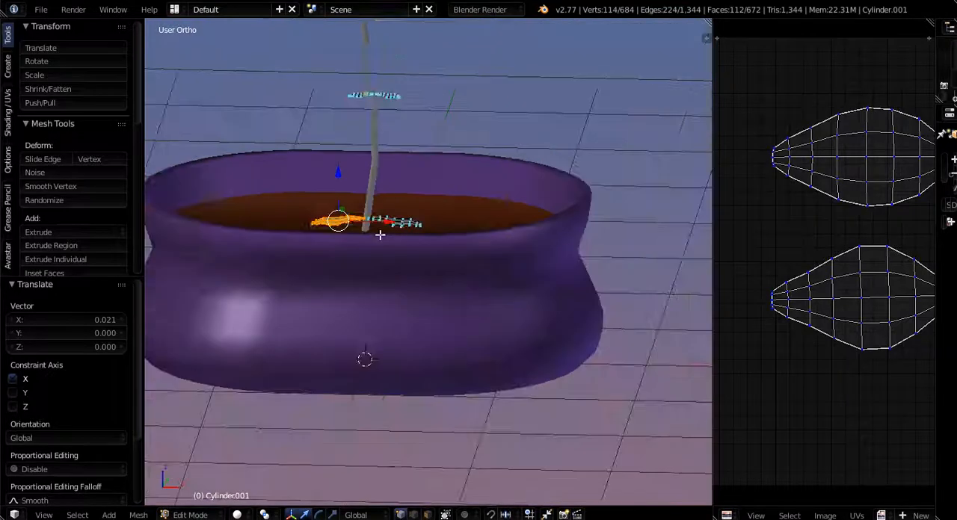
middle_drag(379, 235, 406, 343)
- Leave mesh editing and examine the leaf arrangement along the whole stalk in Object Mode
key(Tab)
scroll(406, 344, up, 4)
scroll(406, 343, down, 3)
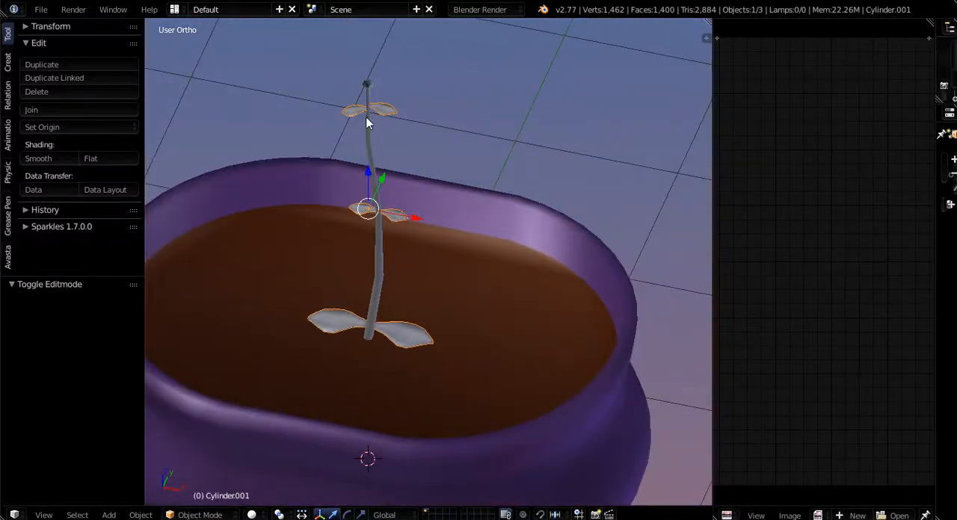
scroll(367, 274, down, 4)
scroll(367, 279, up, 3)
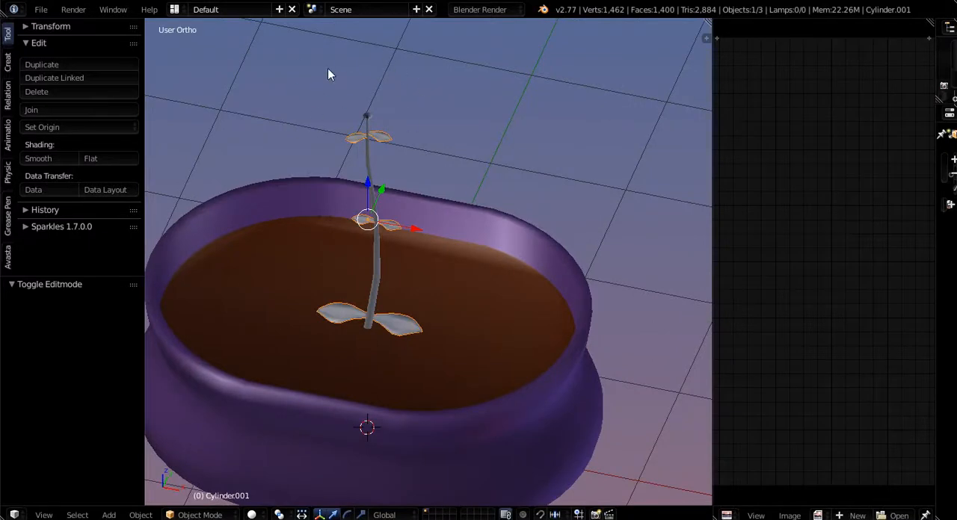
middle_drag(352, 139, 371, 134)
middle_drag(370, 312, 439, 299)
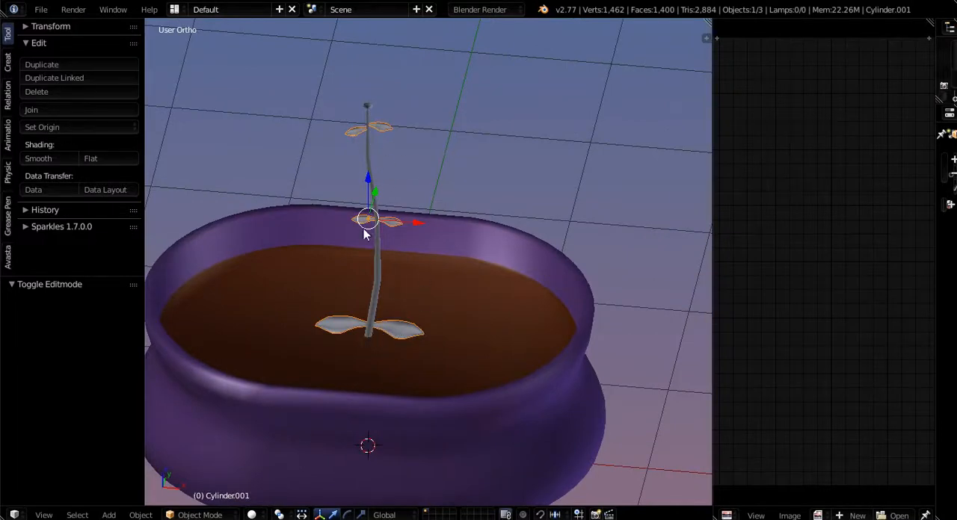
middle_drag(374, 314, 352, 121)
scroll(377, 288, up, 4)
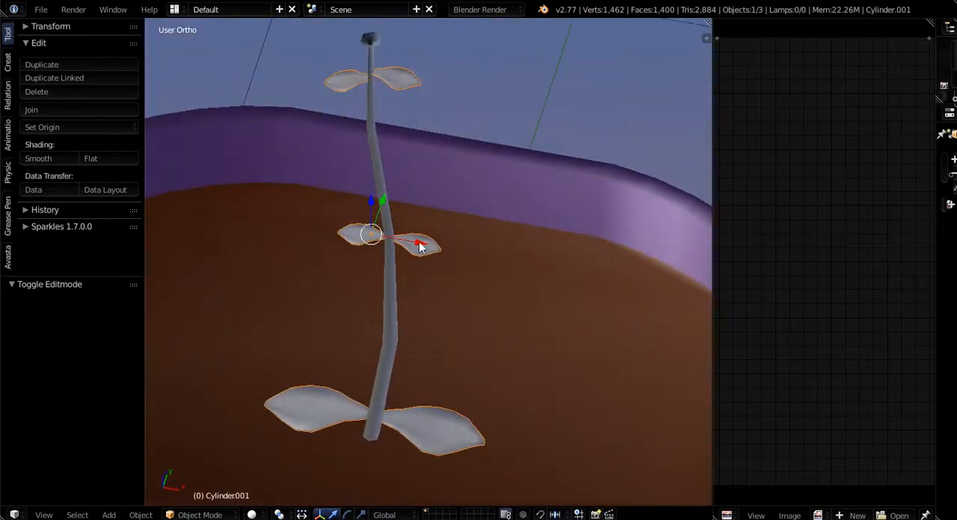
middle_drag(353, 404, 406, 433)
- Reopen the leaf object's mesh for editing and rotate the bottom pair's left leaf 46.088° as seen from above
right_click(429, 345)
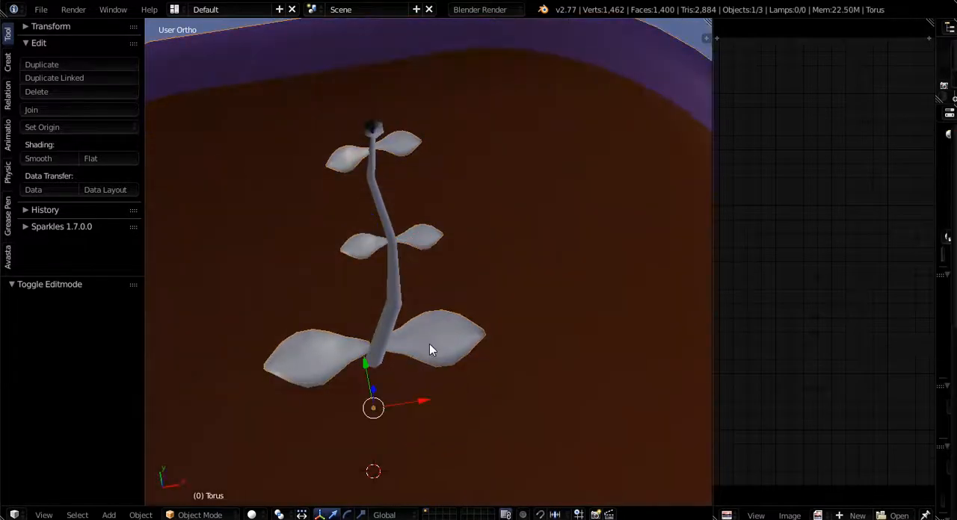
right_click(297, 361)
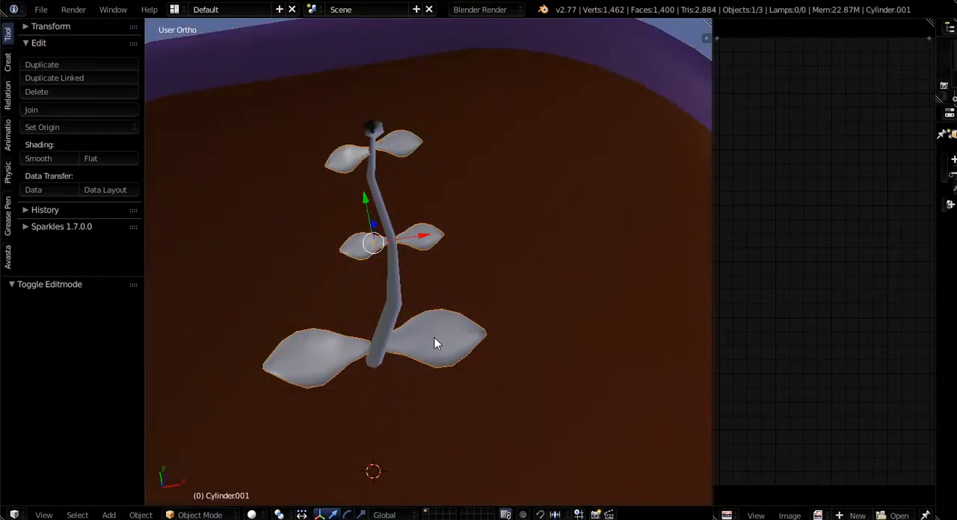
key(Tab)
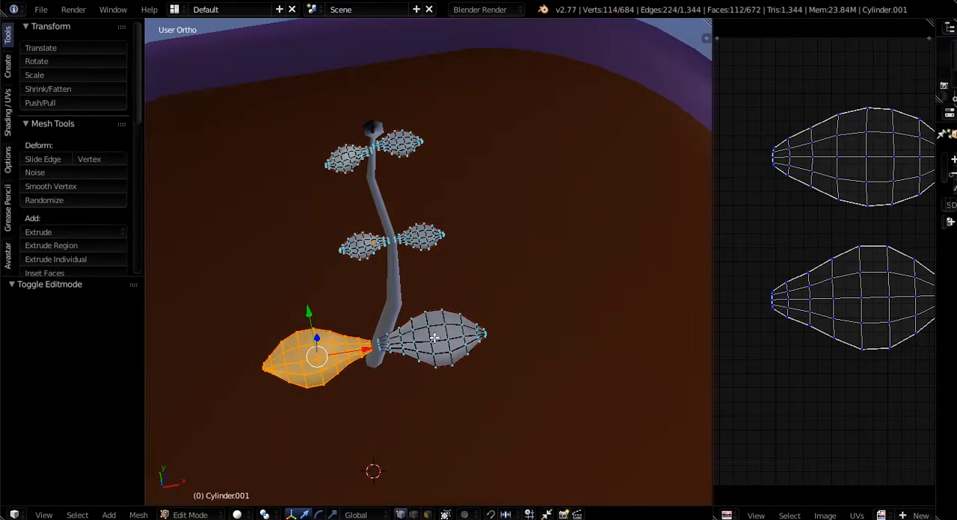
middle_drag(355, 402, 363, 407)
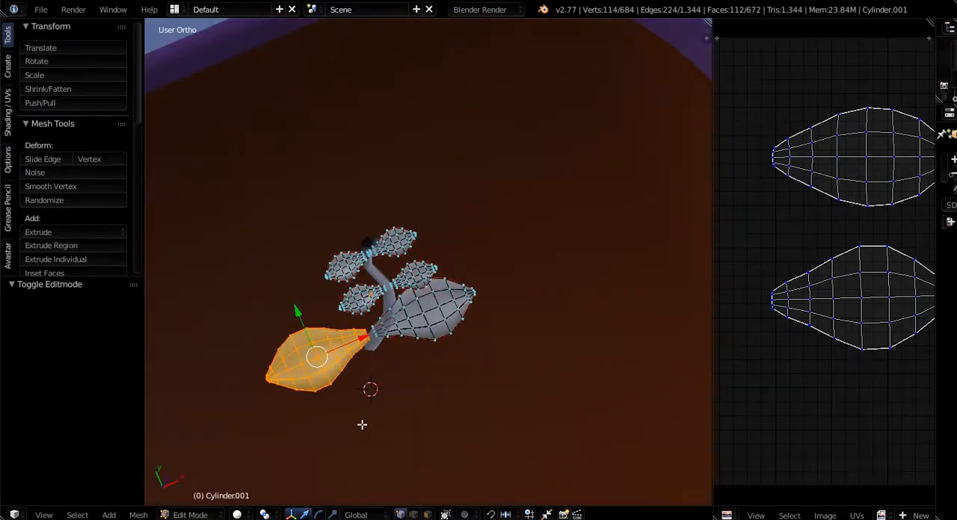
key(r)
click(309, 400)
- Bring the rotated leaf back to the stalk, moving it along X, 0.107 along Y, and -0.053 along X
key(g)
key(x)
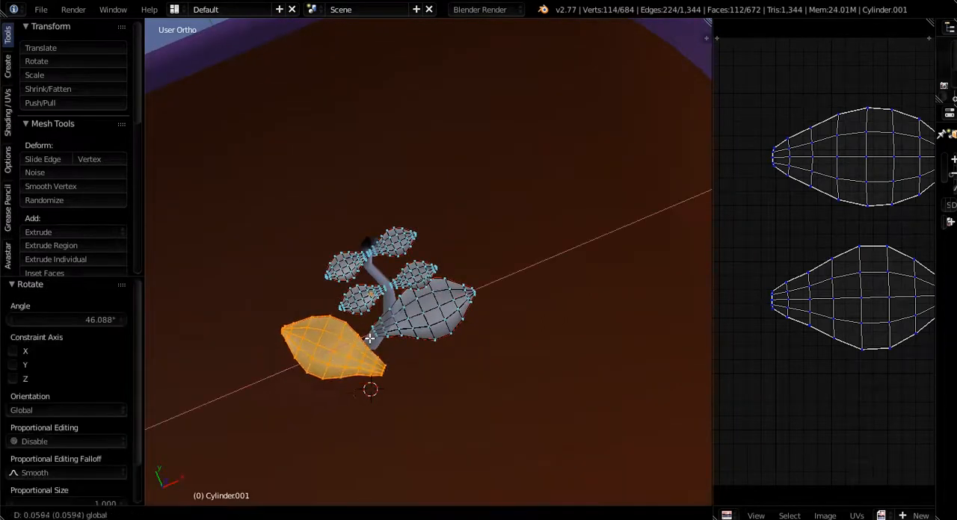
click(378, 341)
drag(344, 296, 332, 271)
scroll(362, 354, up, 5)
middle_drag(364, 352, 374, 225)
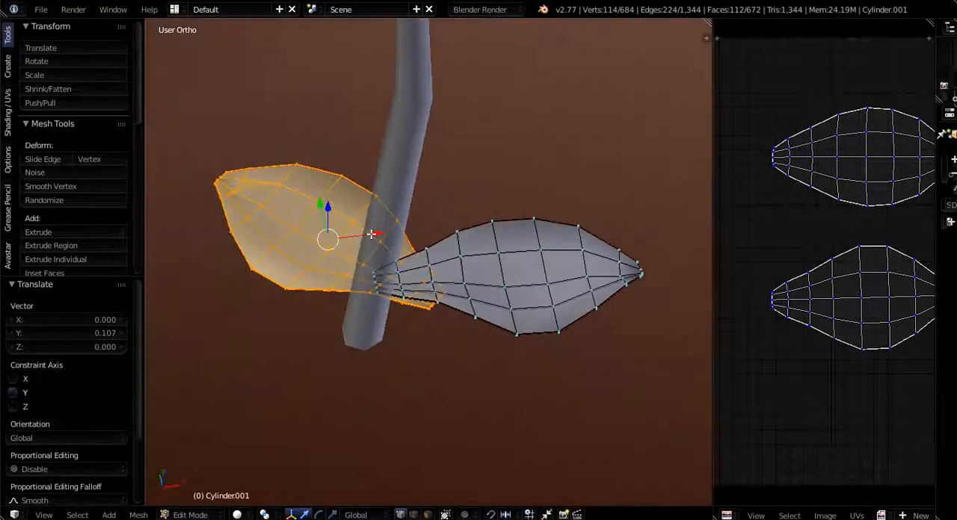
drag(372, 234, 333, 241)
middle_drag(325, 265, 534, 249)
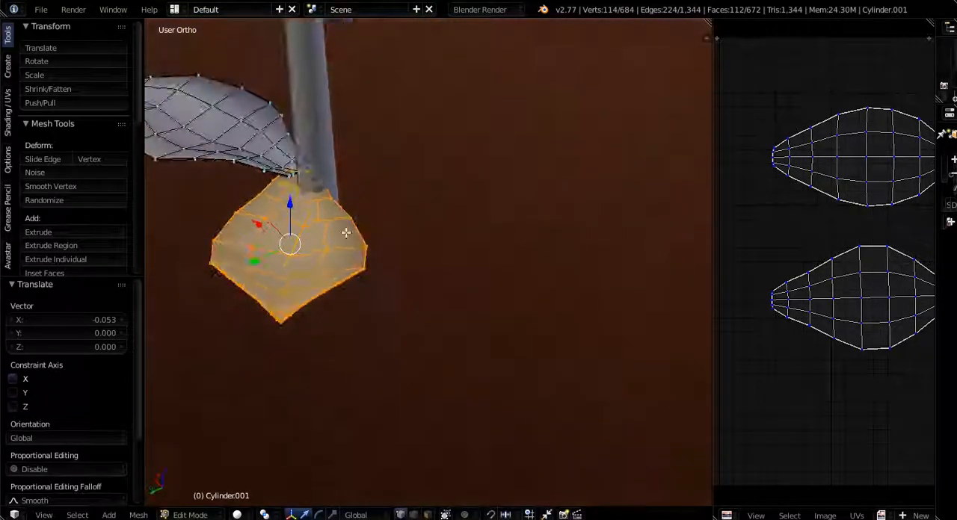
- Fine-tune the rotated leaf's base inside the stalk with moves of -0.018 along X, 0.012 along Y, and -0.023 along X
middle_drag(346, 233, 228, 232)
drag(232, 222, 247, 228)
middle_drag(334, 250, 258, 249)
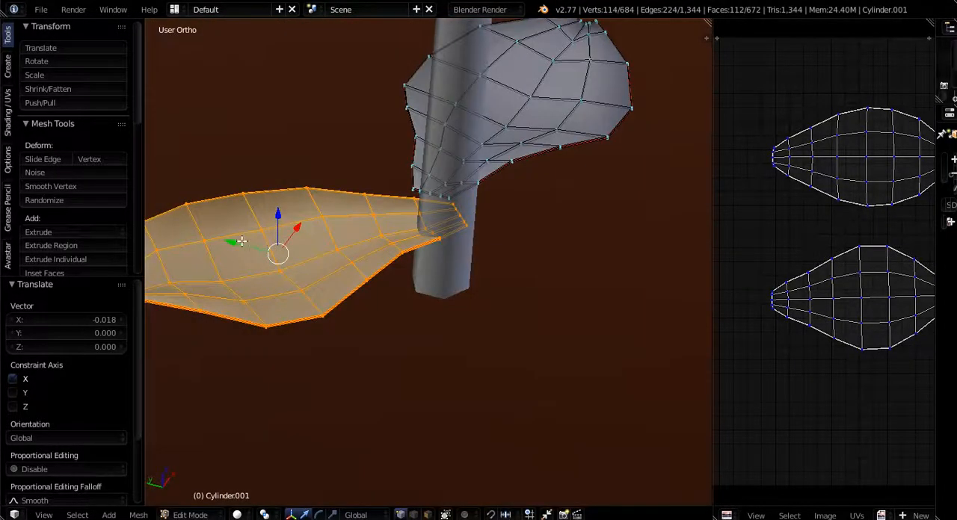
drag(239, 242, 228, 243)
middle_drag(228, 243, 378, 238)
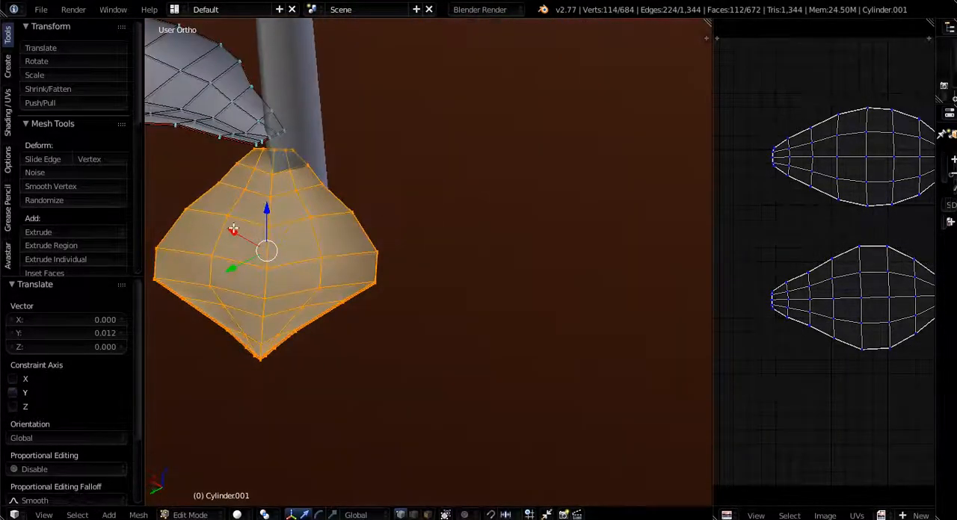
drag(233, 229, 254, 230)
middle_drag(255, 229, 458, 204)
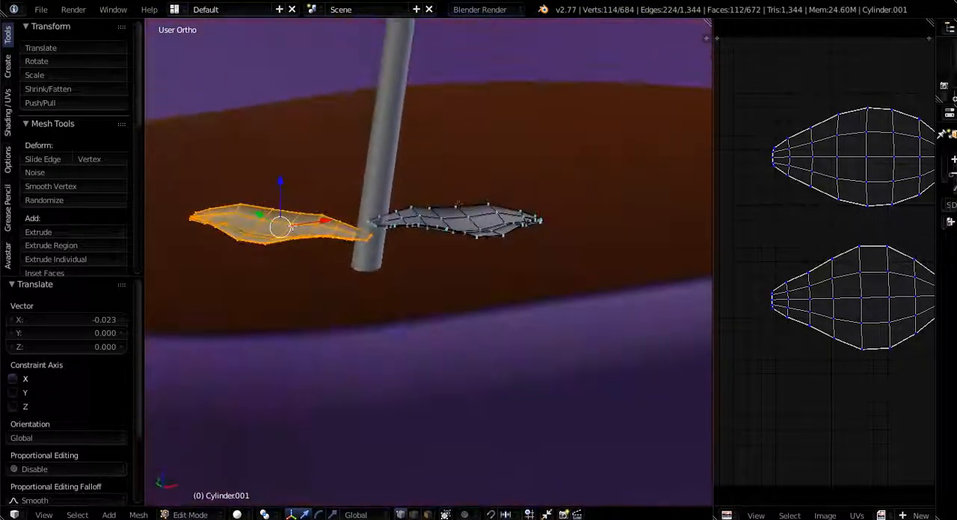
- Examine the rotated bottom leaf against the whole plant and pot, and return to Object Mode
scroll(334, 198, down, 8)
shift+middle_drag(395, 230, 457, 434)
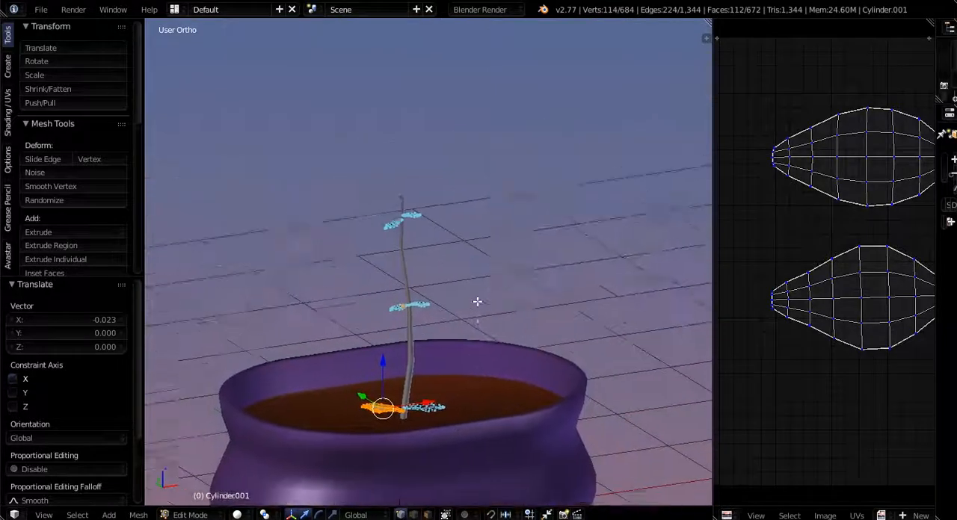
middle_drag(477, 301, 468, 309)
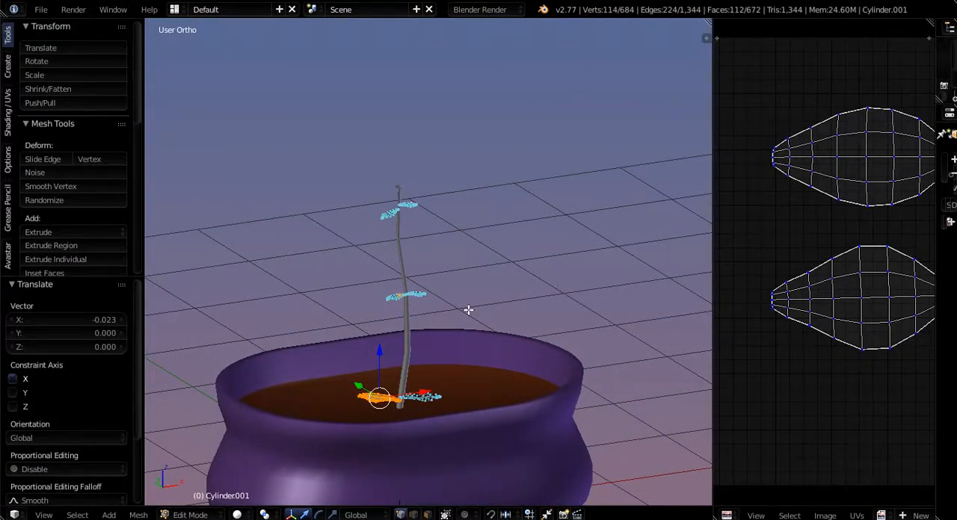
scroll(456, 231, down, 4)
middle_drag(450, 288, 383, 357)
scroll(426, 273, up, 5)
key(Tab)
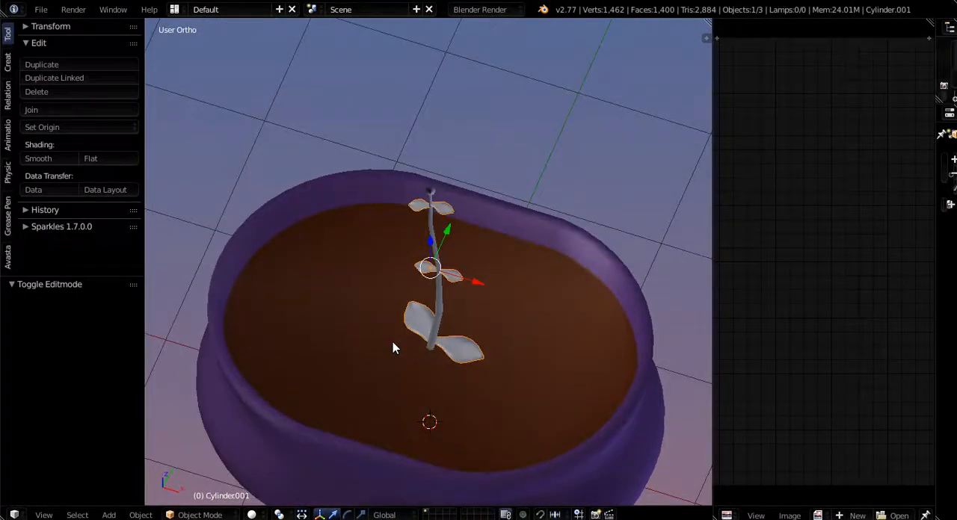